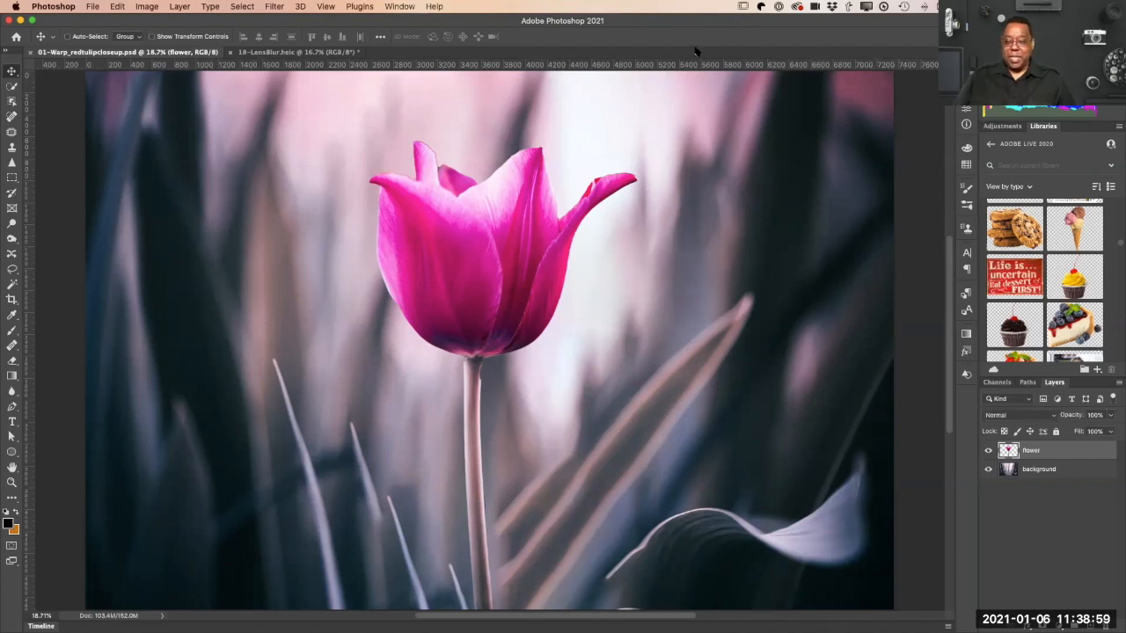
Step: Save the tulip file as a cloud document under the name 01-Warp_redtulipcloseup
click(93, 7)
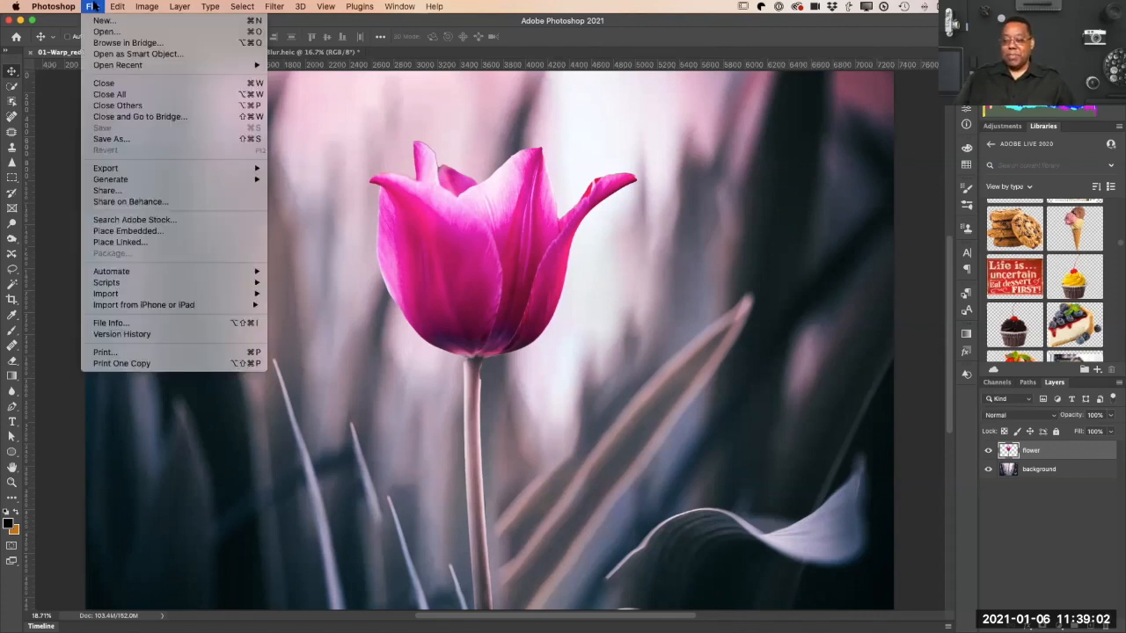
click(125, 141)
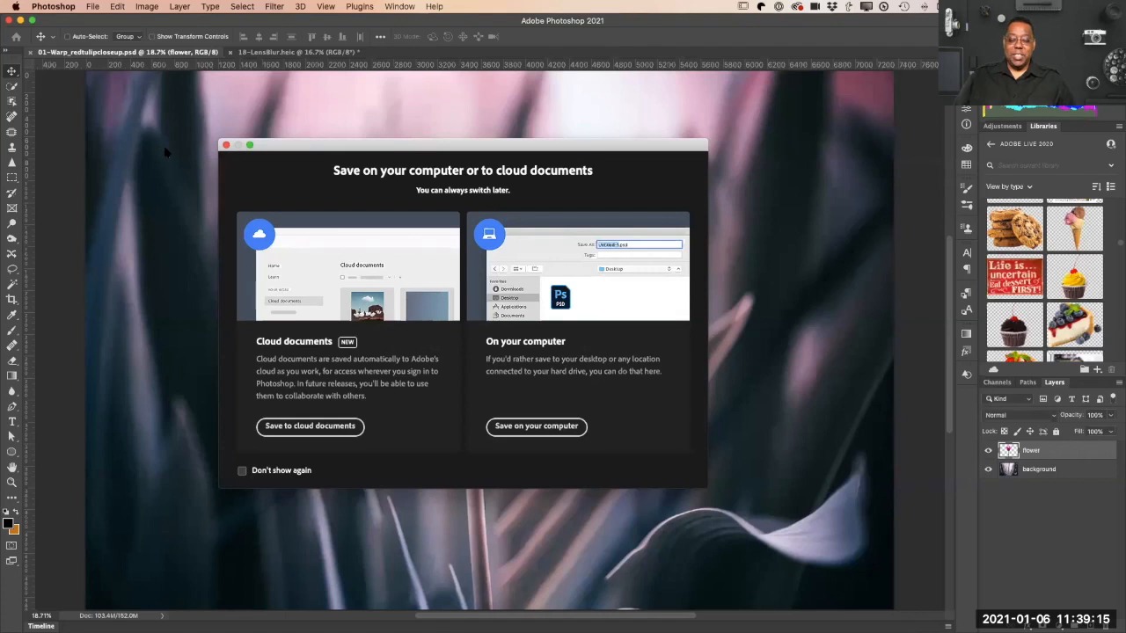
click(528, 426)
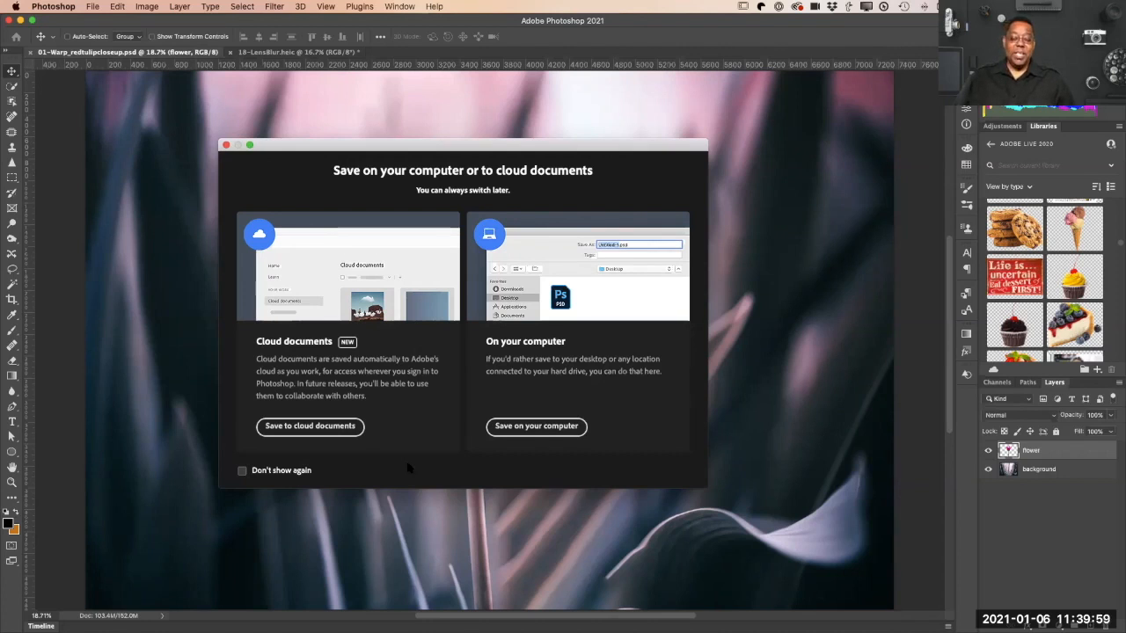
click(311, 427)
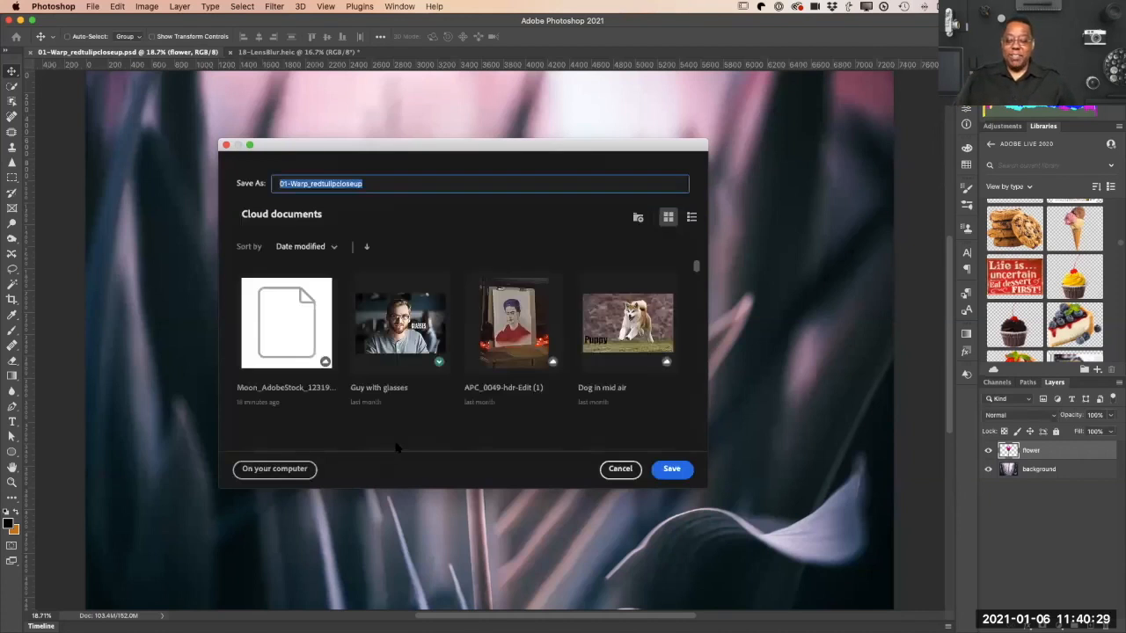
click(671, 470)
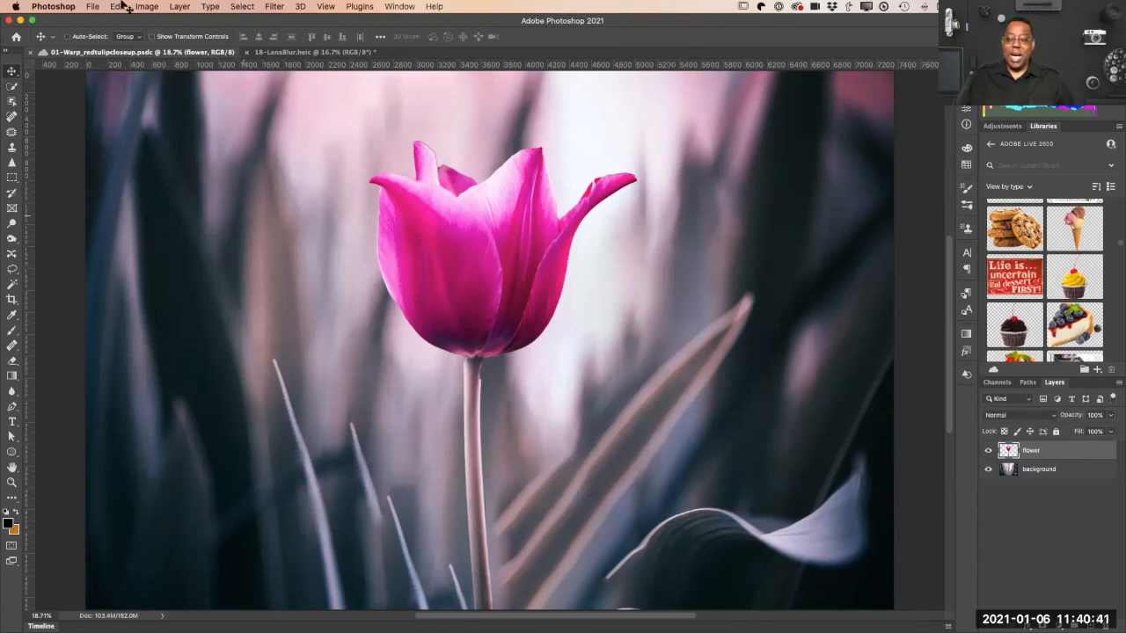
Step: Browse the saved cloud documents available for opening, and close the list without opening a file
click(92, 7)
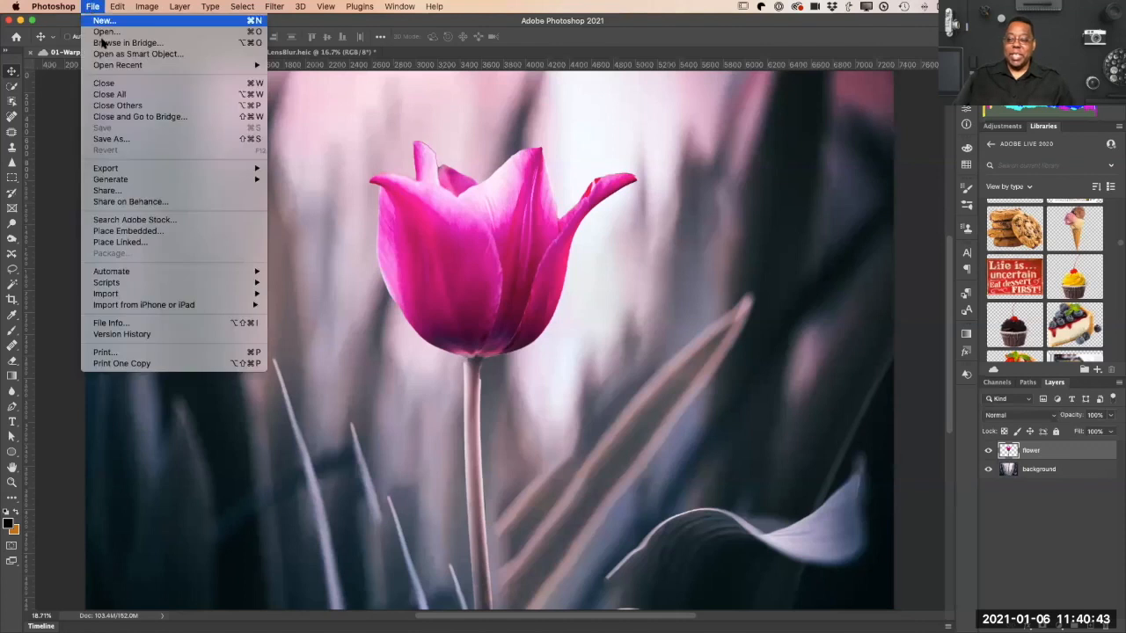
click(107, 32)
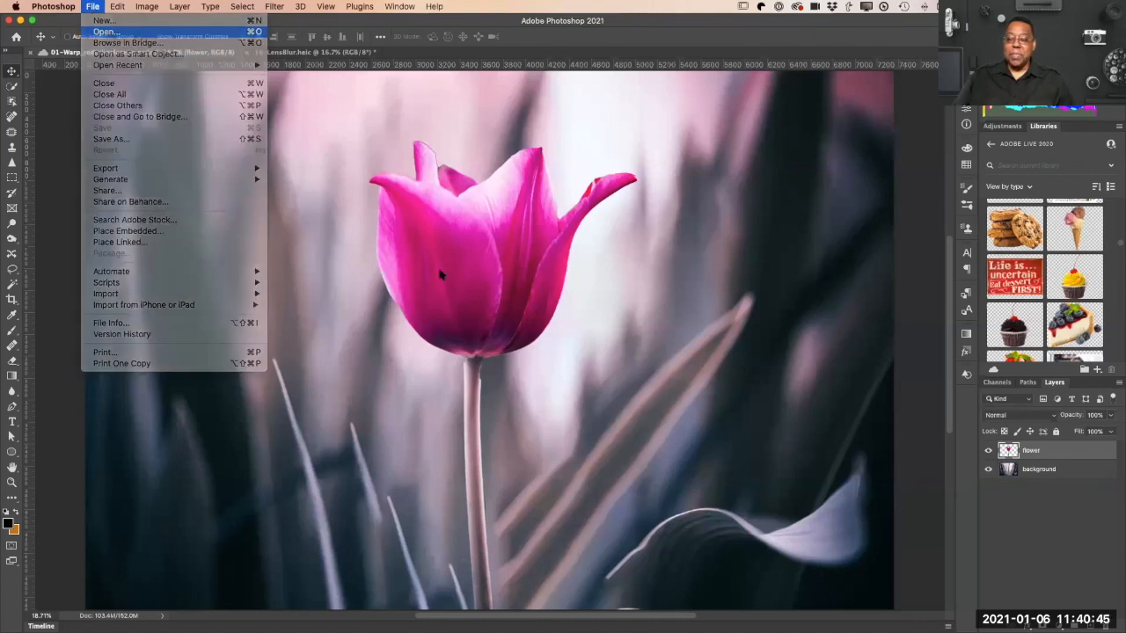
click(295, 468)
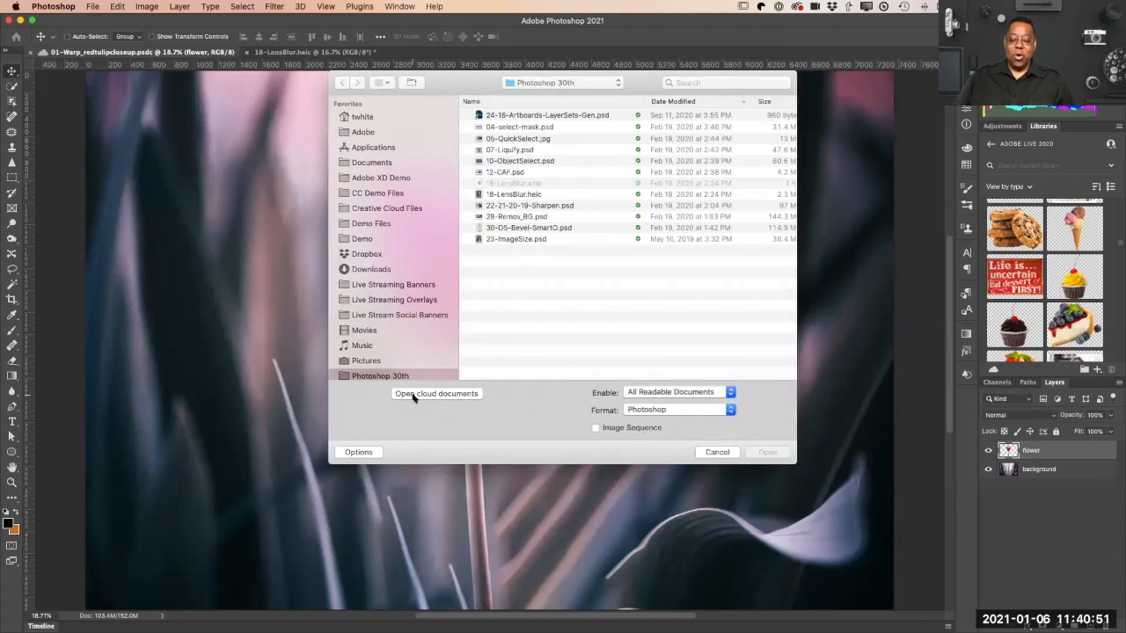
click(426, 395)
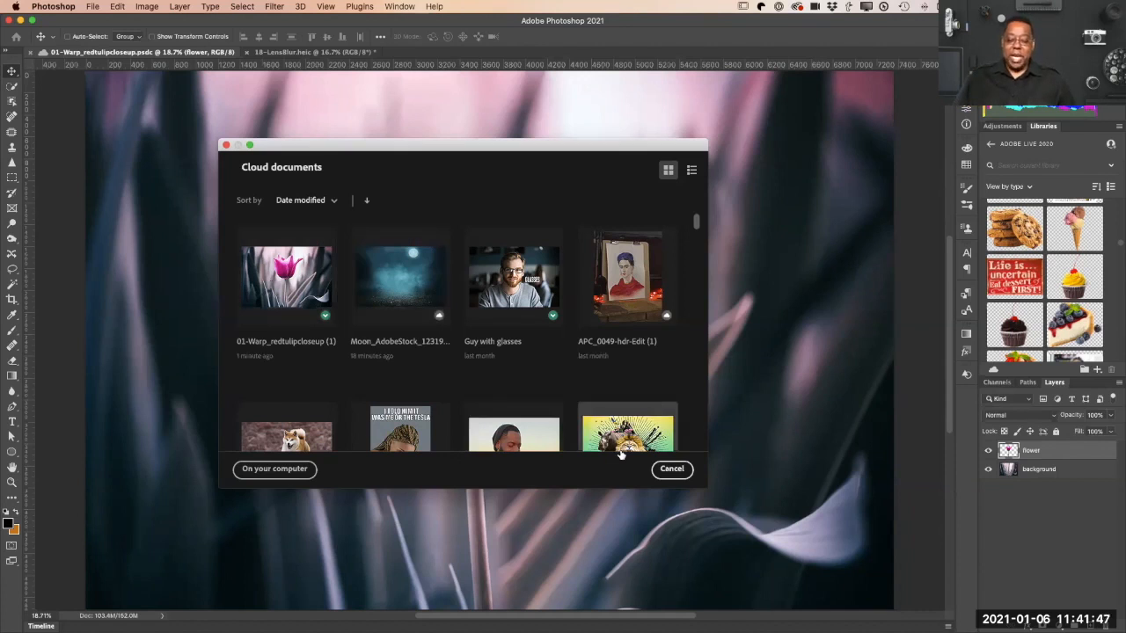
click(672, 469)
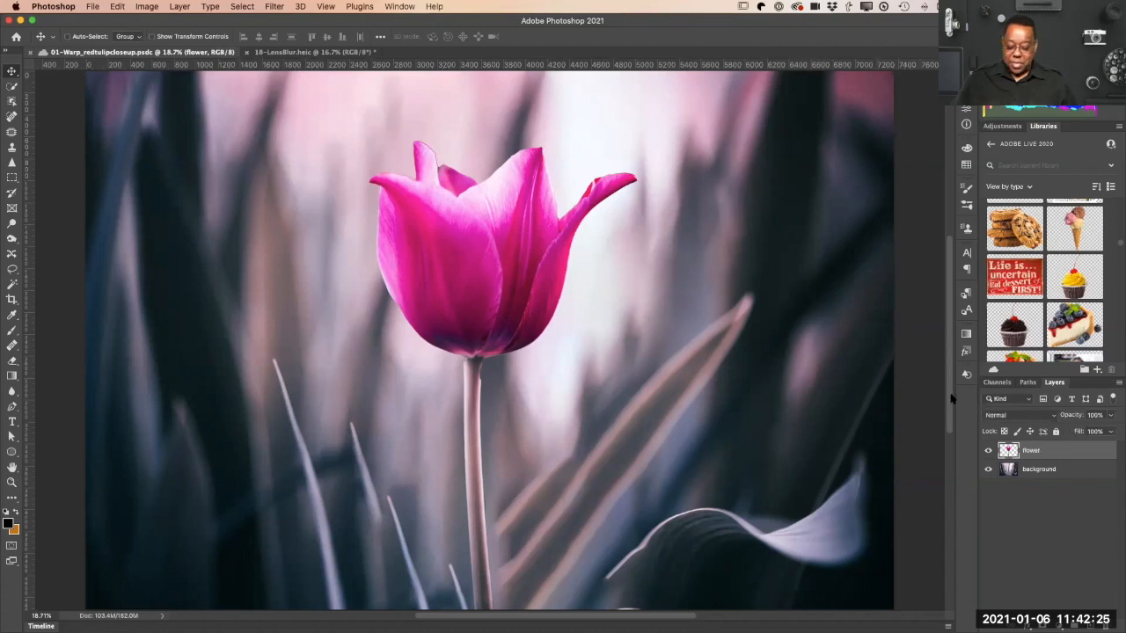
Step: Start a warp transform on the flower layer and pull the right handle of its upper edge slightly inward and down
key(super+t)
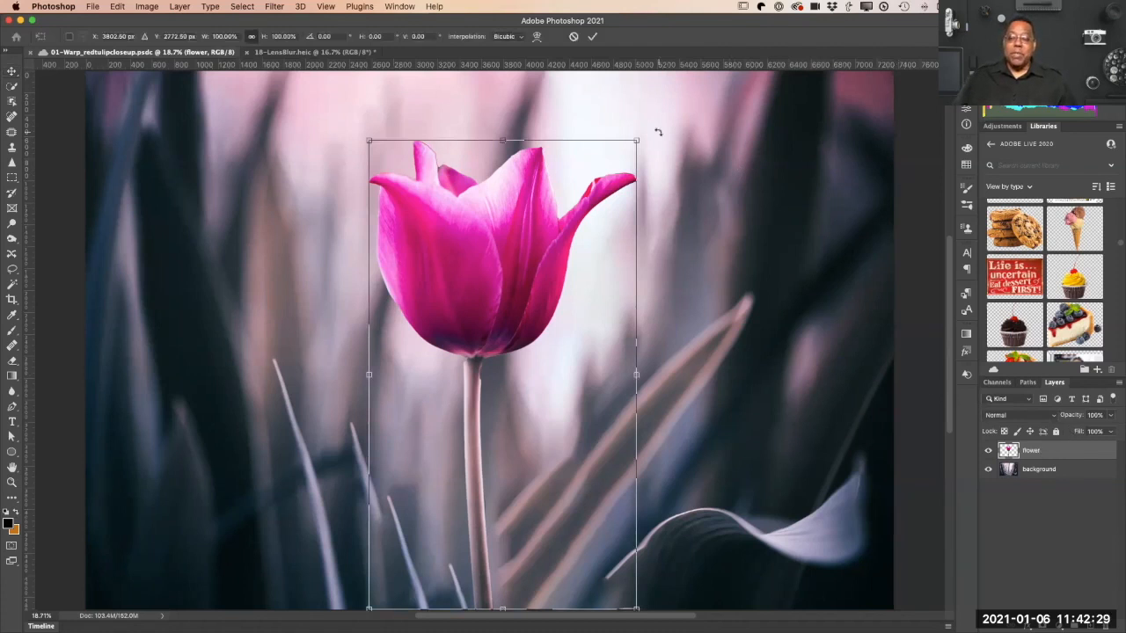
click(538, 36)
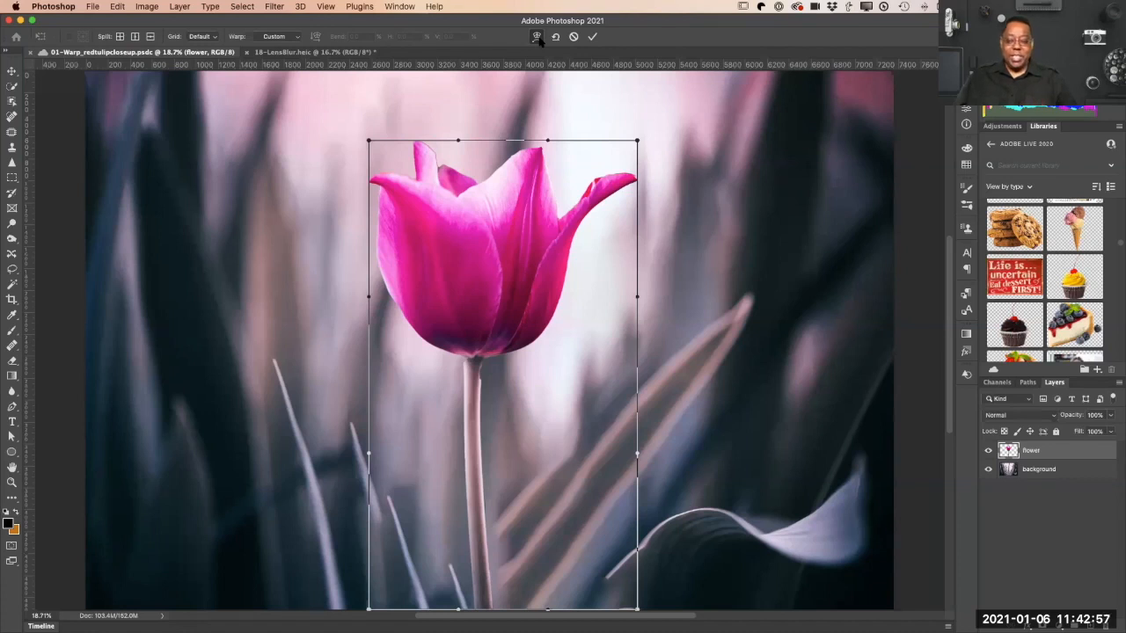
drag(547, 141, 517, 154)
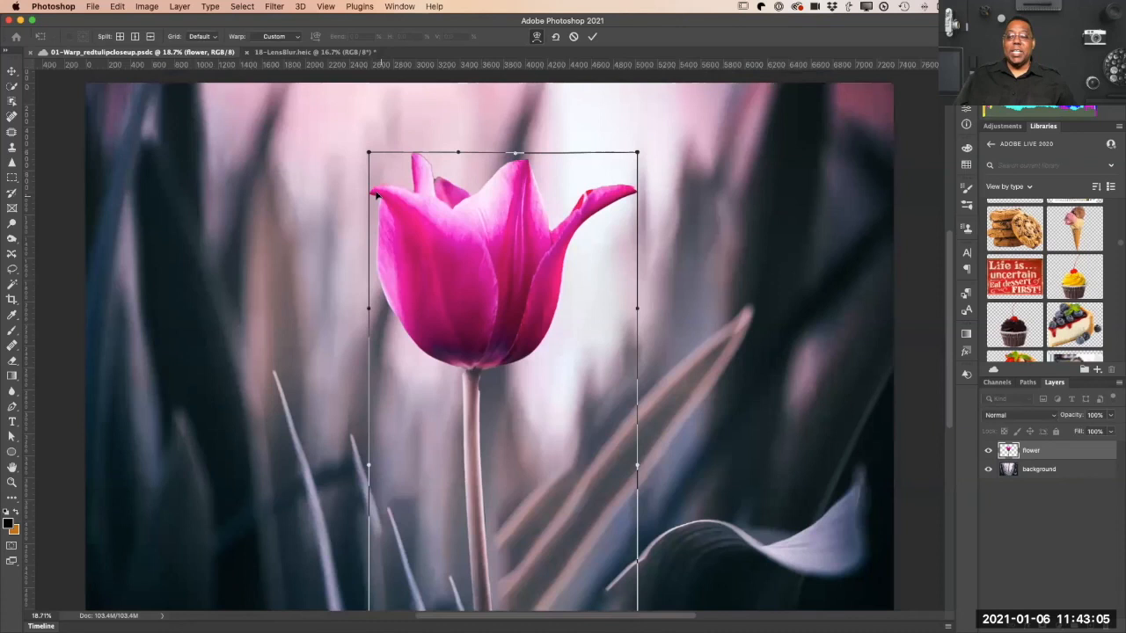
scroll(281, 175, down, 3)
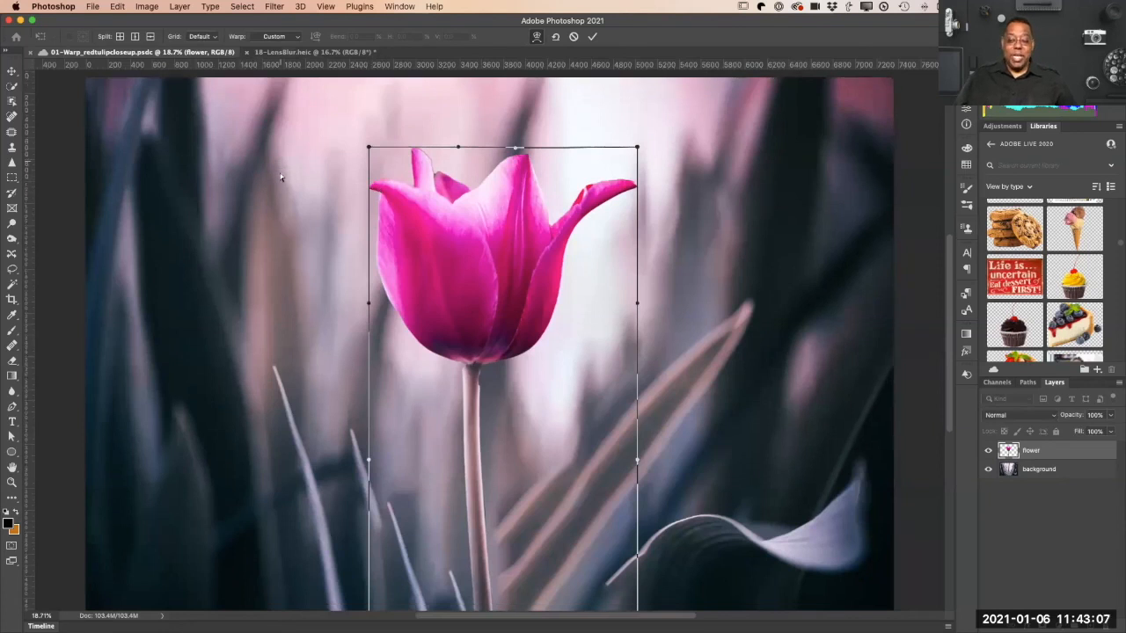
scroll(281, 175, up, 3)
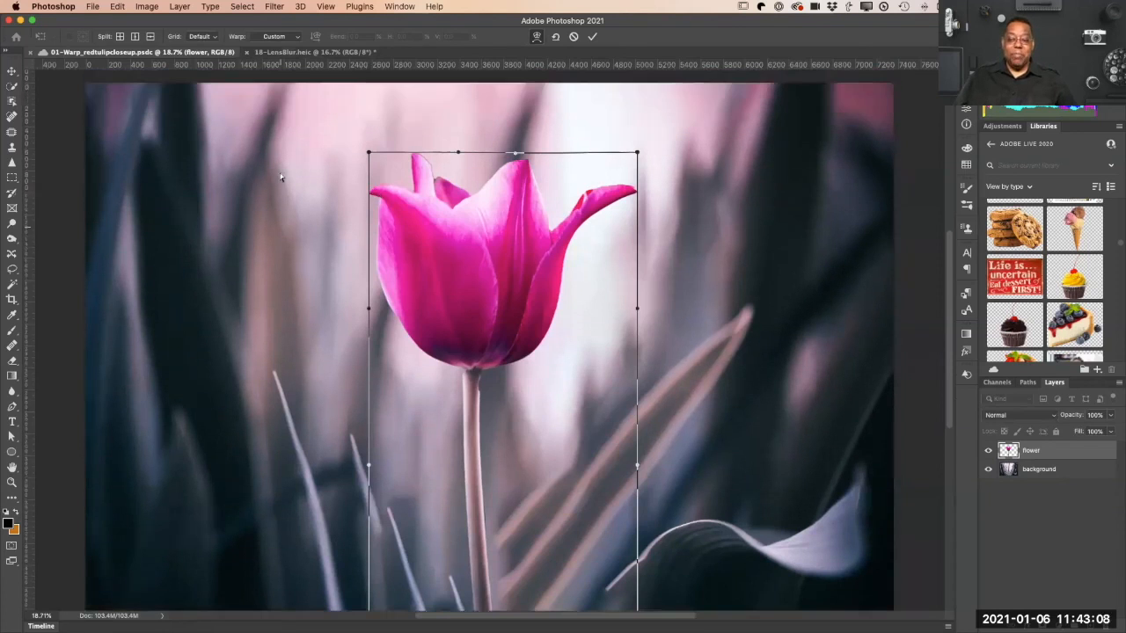
Step: Try the 3 x 3, 4 x 4 and 5 x 5 warp grids on the flower, and return the grid to Default
click(216, 38)
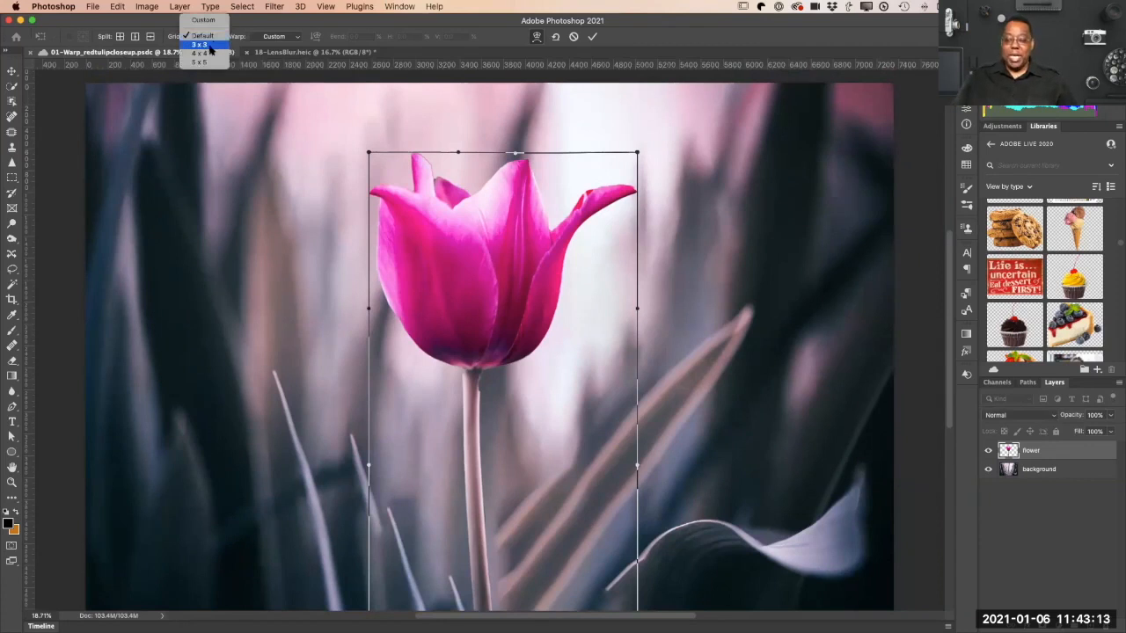
click(210, 45)
click(210, 44)
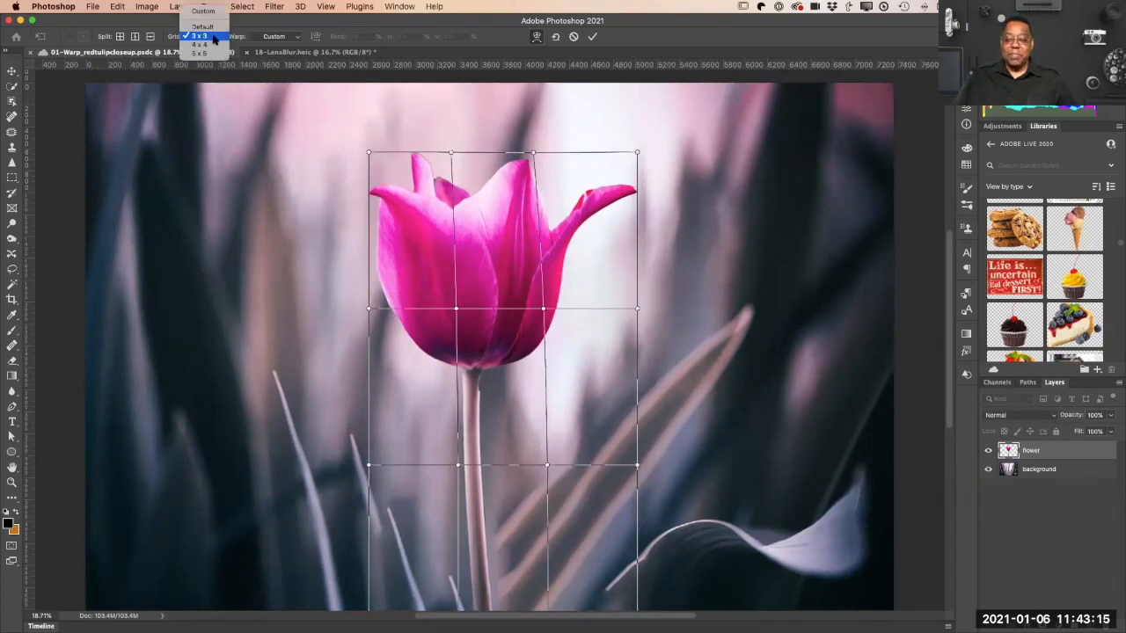
click(208, 45)
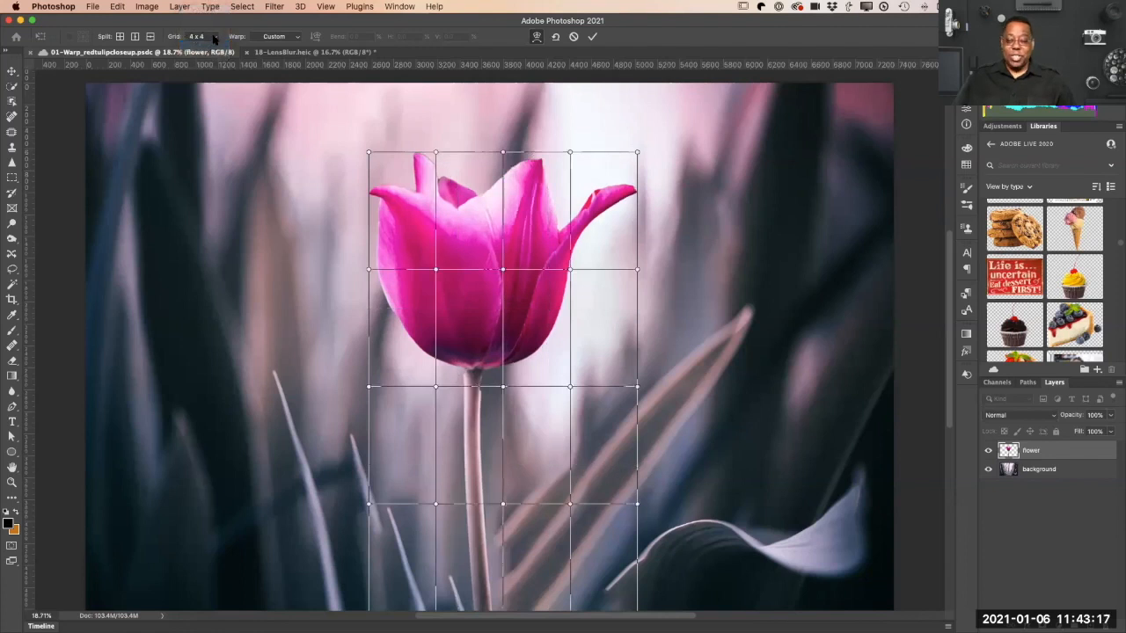
click(213, 37)
click(210, 46)
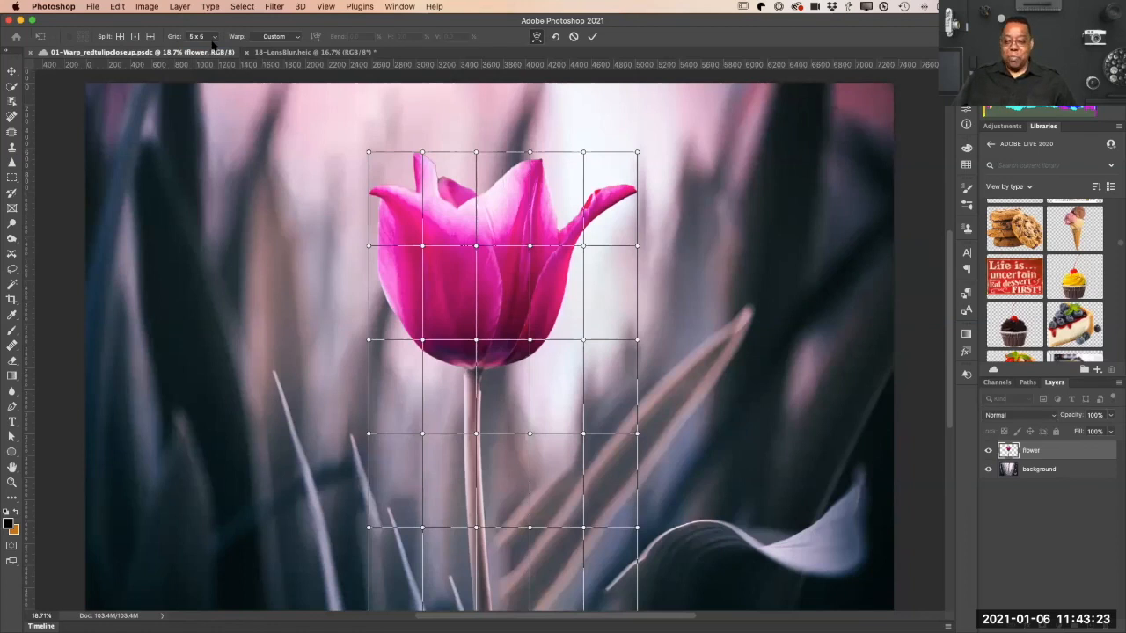
click(212, 37)
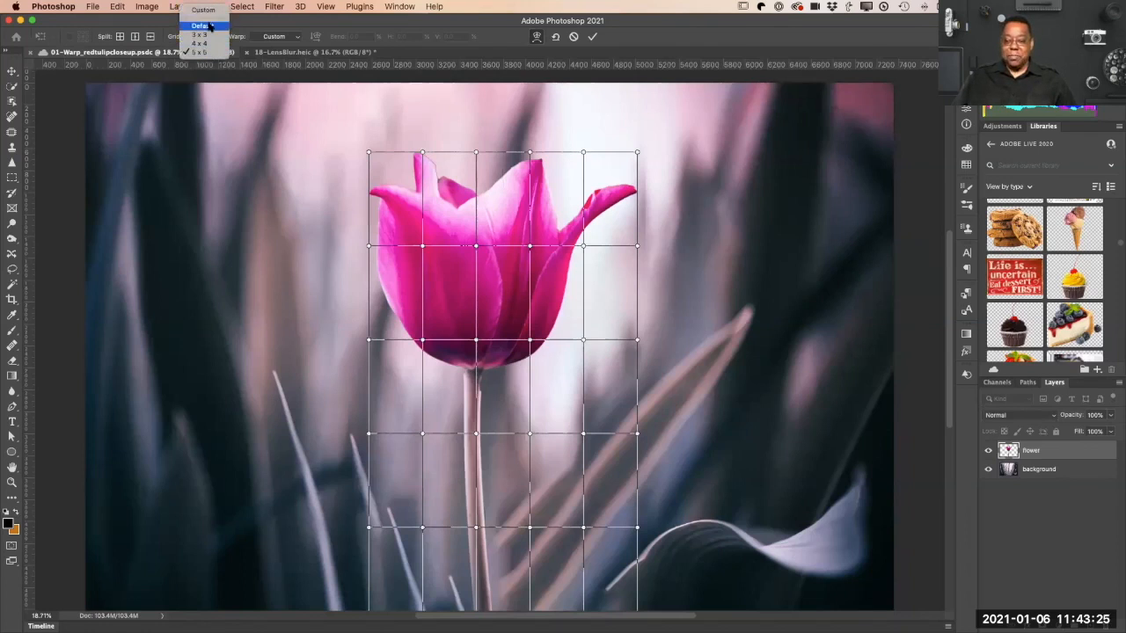
click(211, 25)
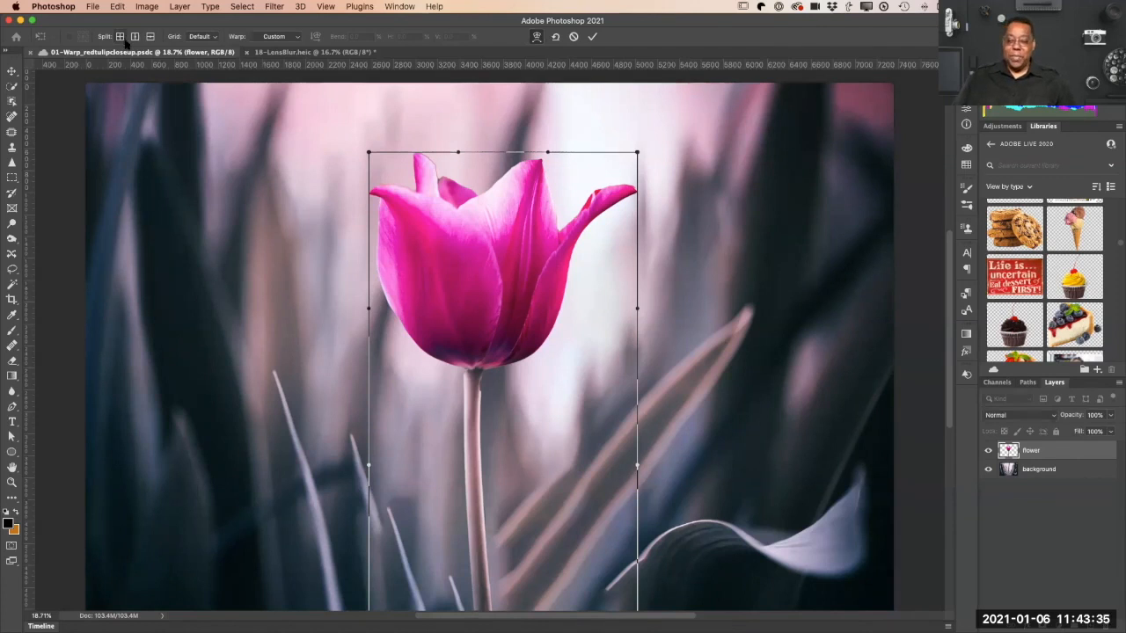
Step: Split the warp crosswise at the notch between the left petals, the bloom's lower right edge and the bloom's center
click(119, 36)
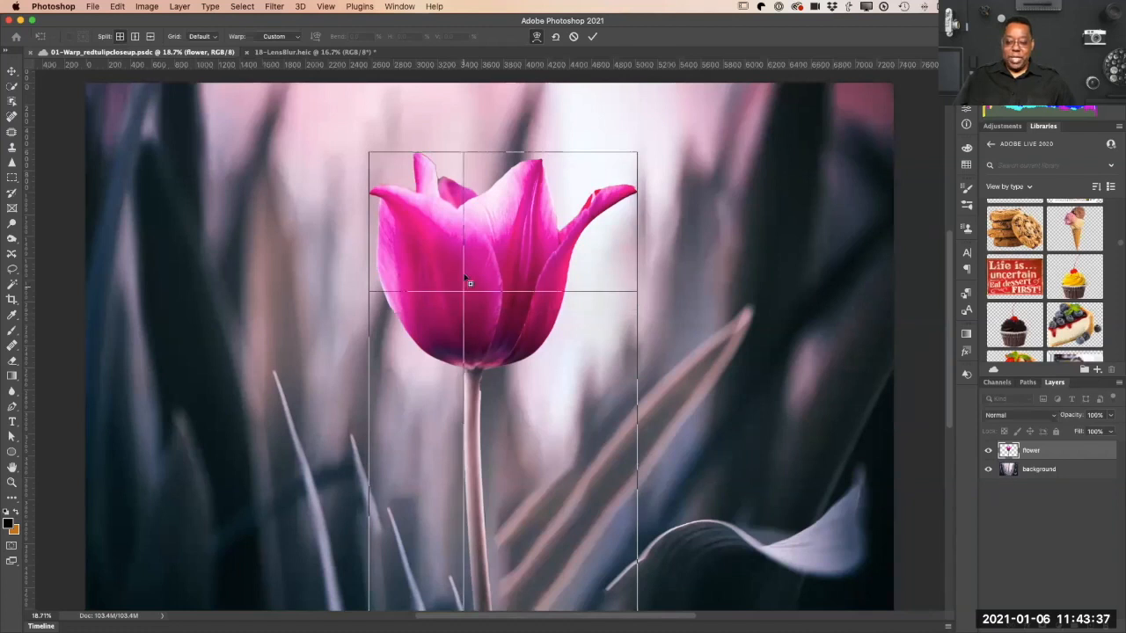
click(500, 400)
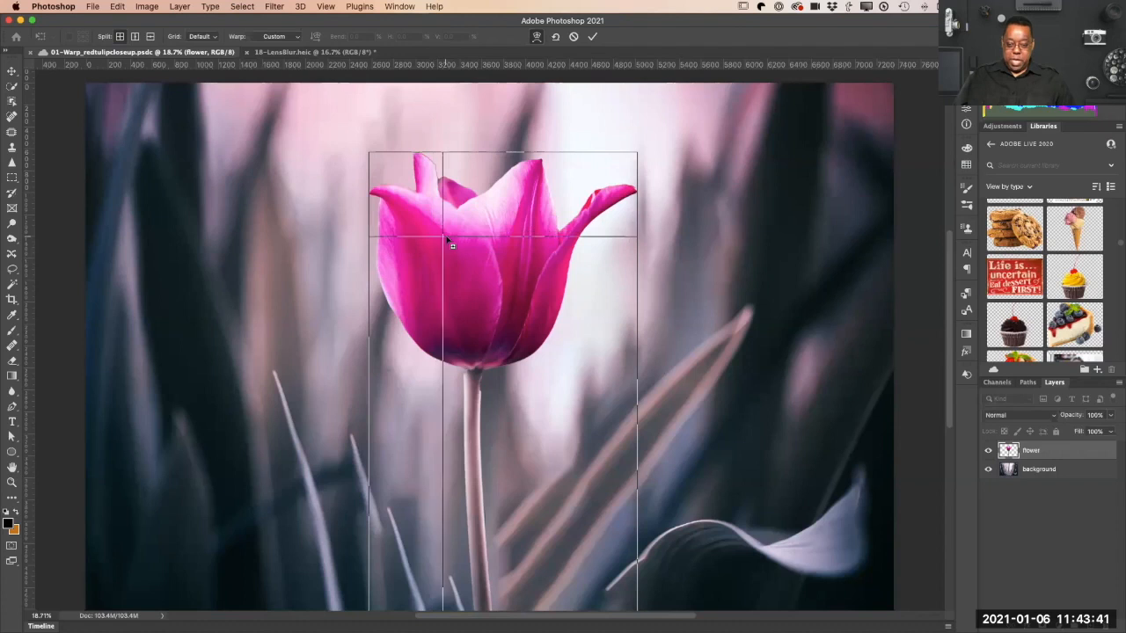
click(452, 208)
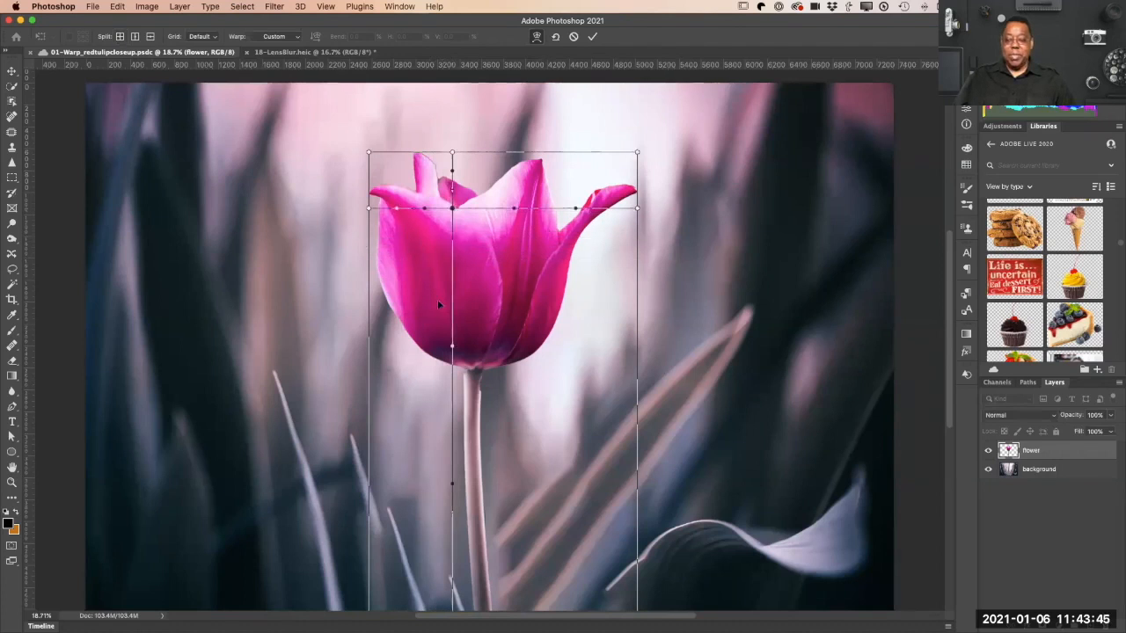
click(120, 37)
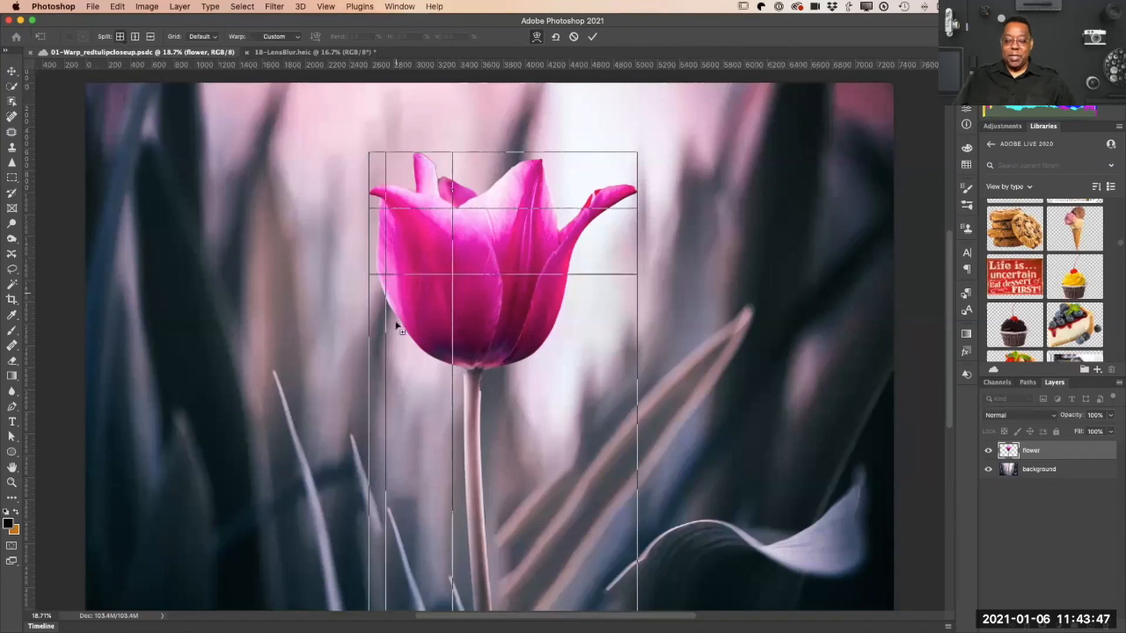
click(541, 347)
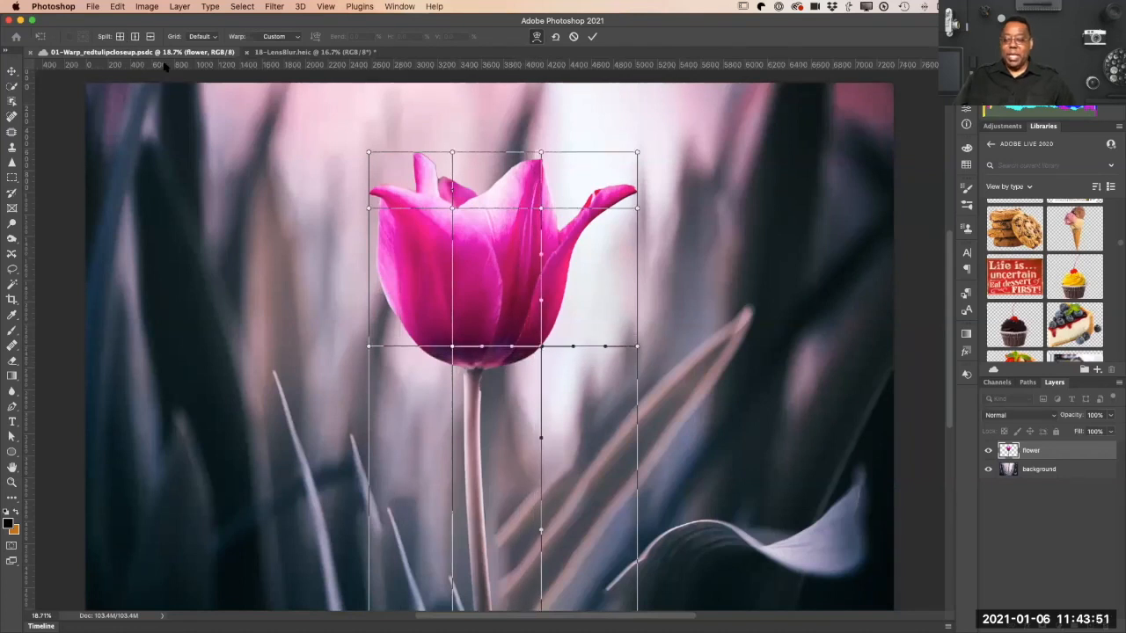
click(124, 37)
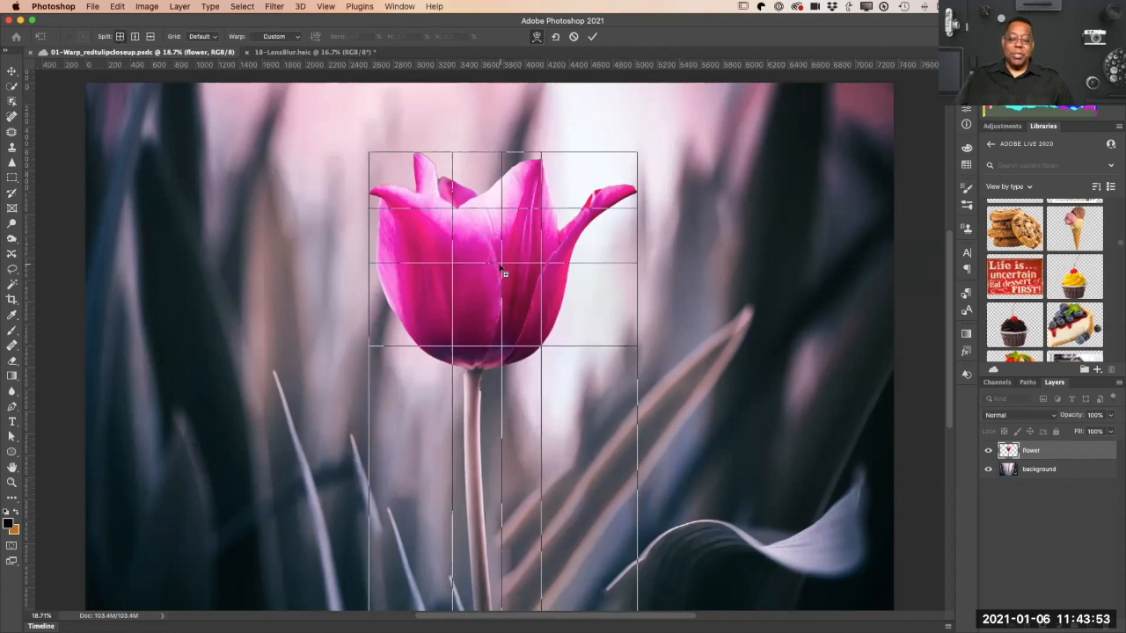
click(499, 268)
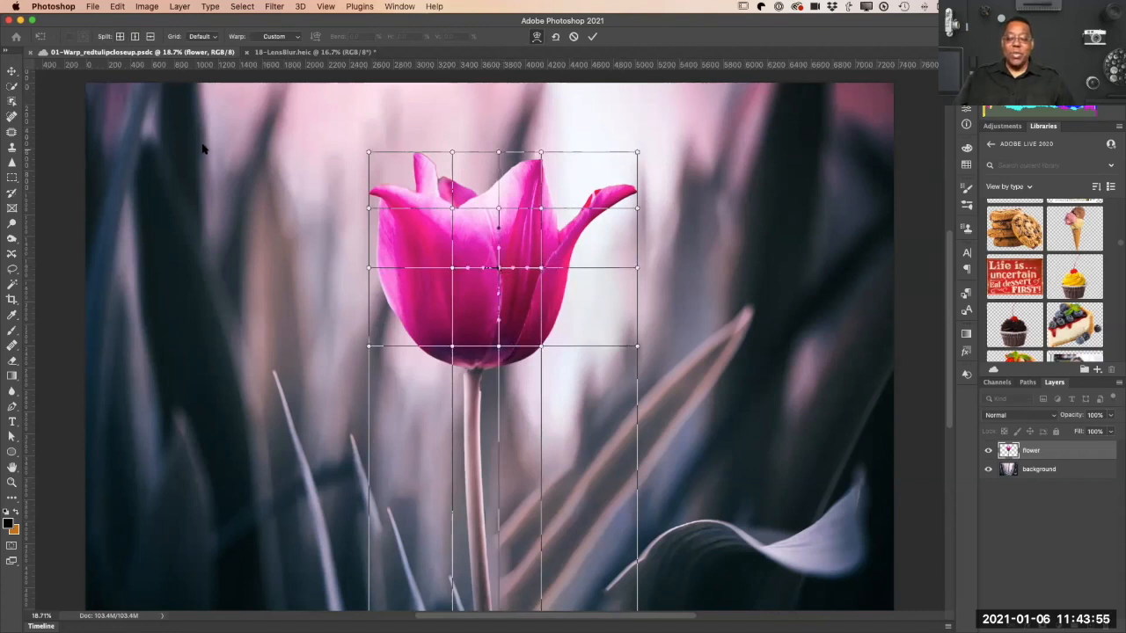
Step: Add crosswise warp splits at the bend of the right petal and where the bloom meets the stem
click(120, 37)
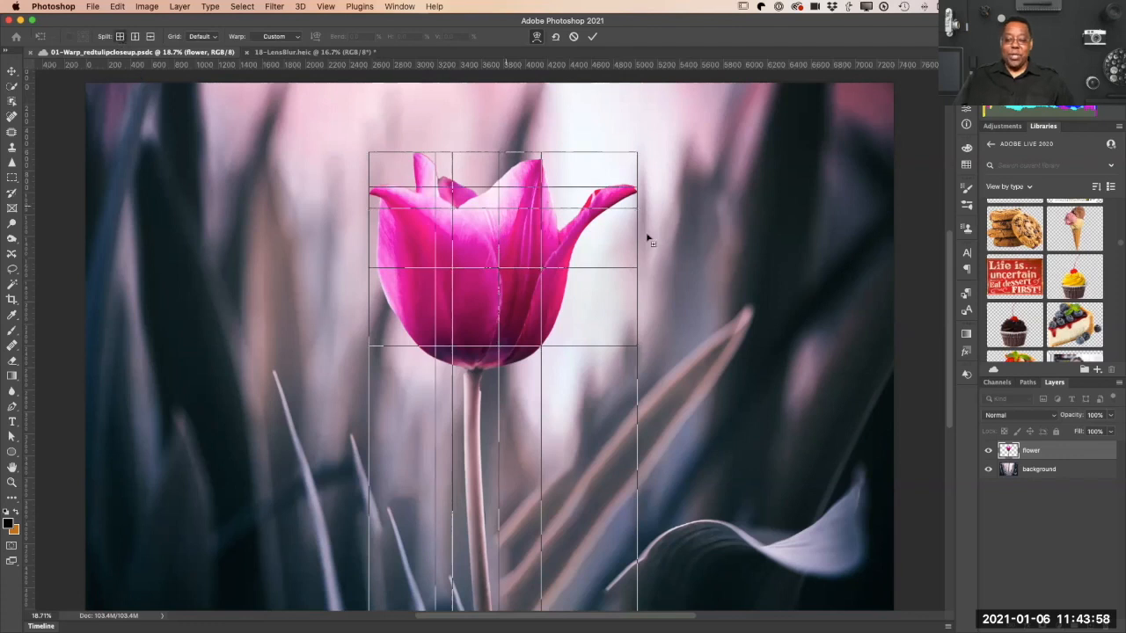
click(592, 191)
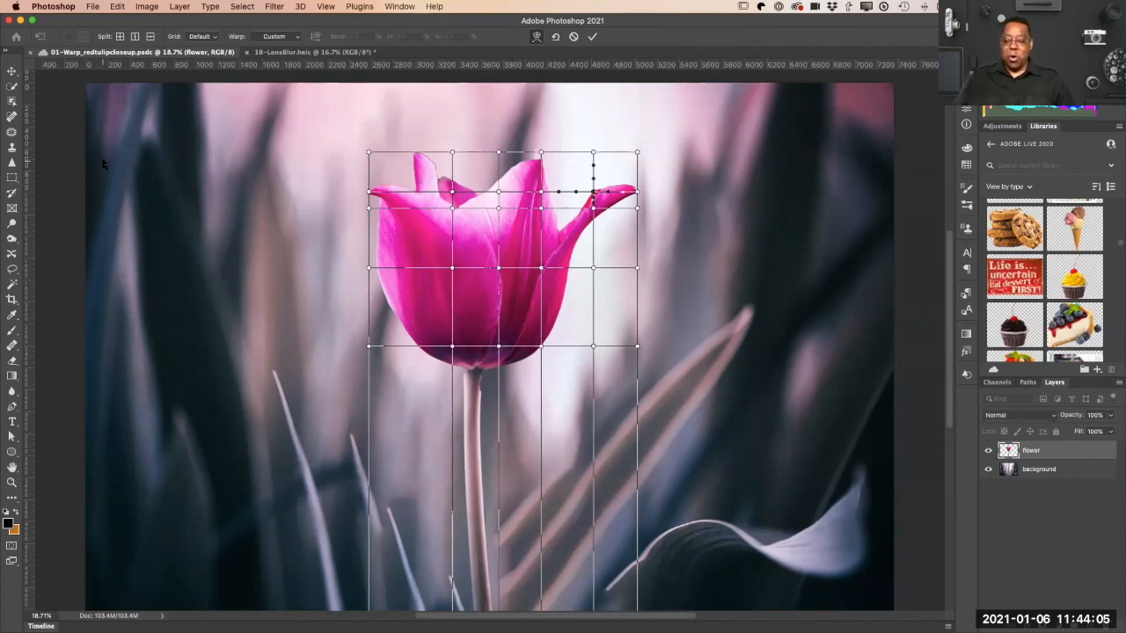
click(119, 36)
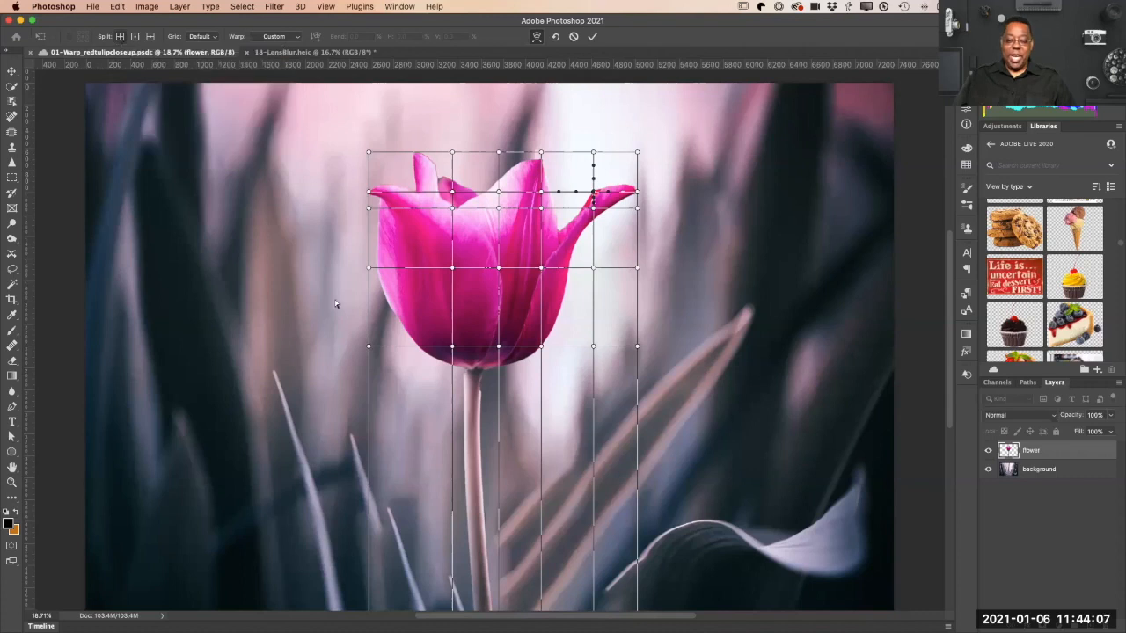
click(479, 369)
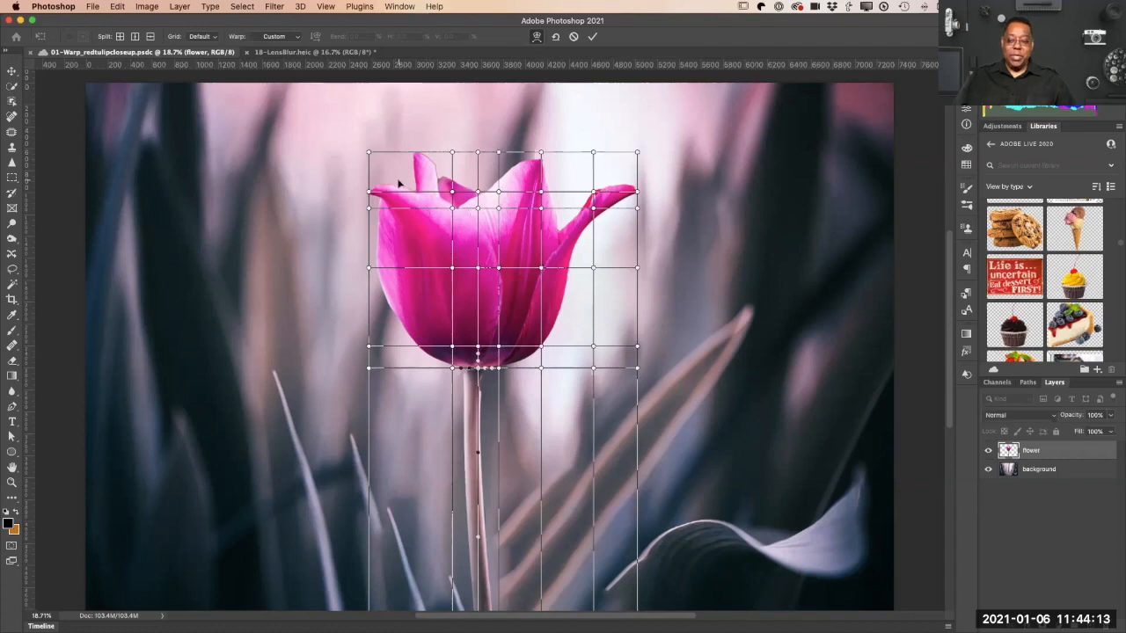
Step: Nudge the warp point at the left petal notch, and shift the group of inner bloom points slightly up and right
mouse_move(452, 193)
mouse_down()
mouse_move(435, 180)
mouse_move(482, 179)
mouse_move(454, 169)
mouse_move(456, 190)
mouse_up()
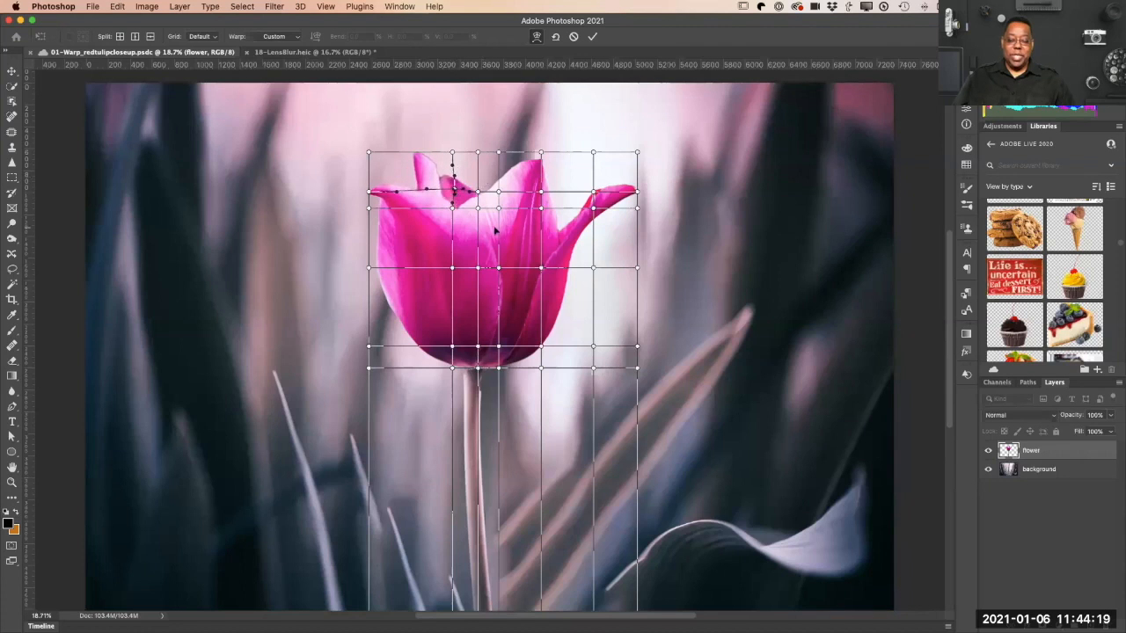
drag(382, 168, 621, 387)
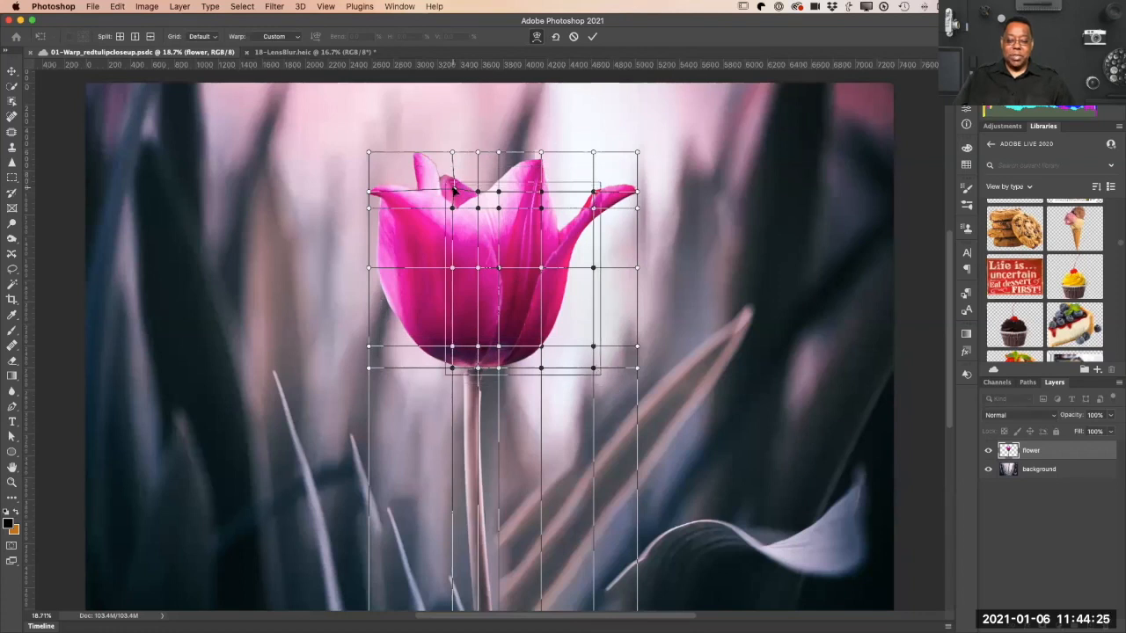
mouse_move(472, 203)
mouse_down()
mouse_move(504, 213)
mouse_move(466, 207)
mouse_move(492, 194)
mouse_move(484, 186)
mouse_up()
click(332, 132)
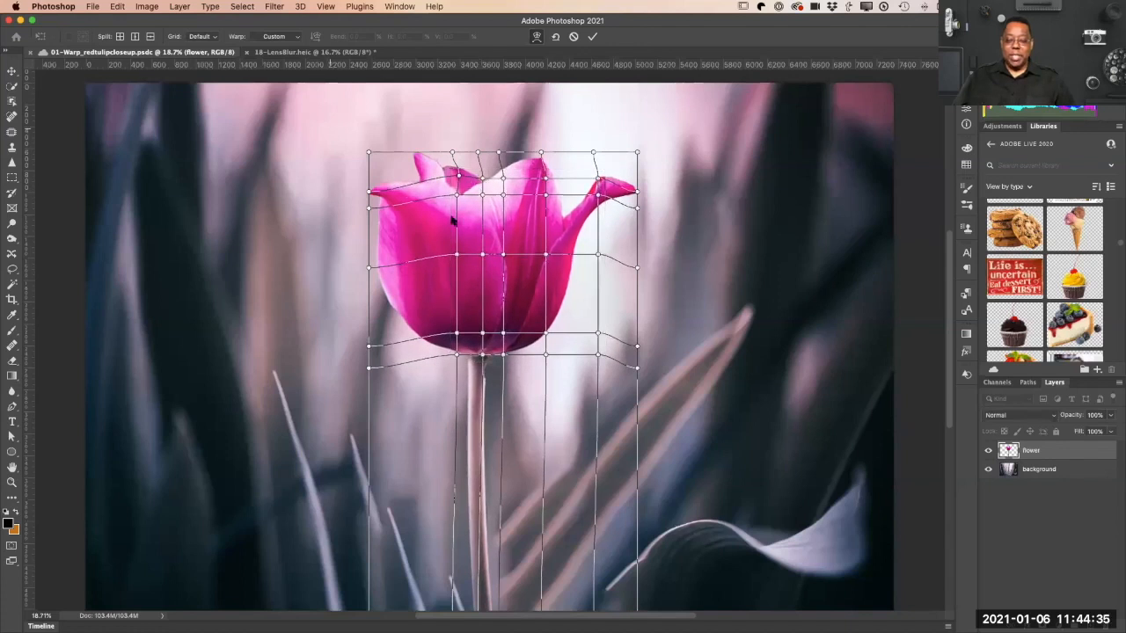
Step: Select all warp points around the bloom, lower the bloom to shorten its stem, and scale the bloom down
click(369, 153)
drag(347, 140, 660, 381)
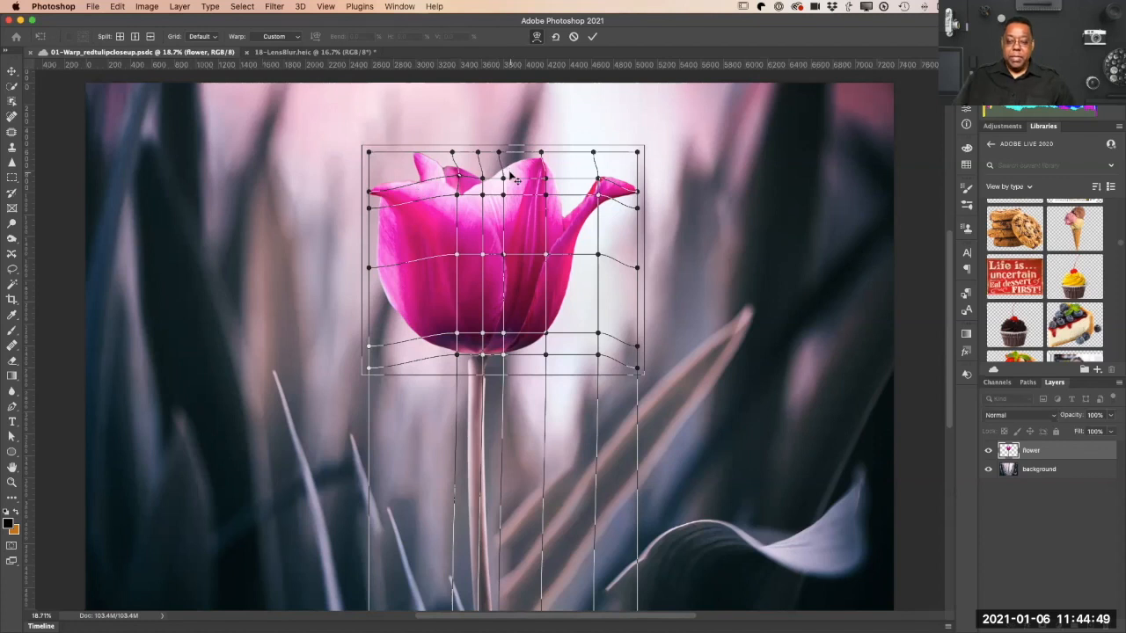
drag(510, 220, 513, 318)
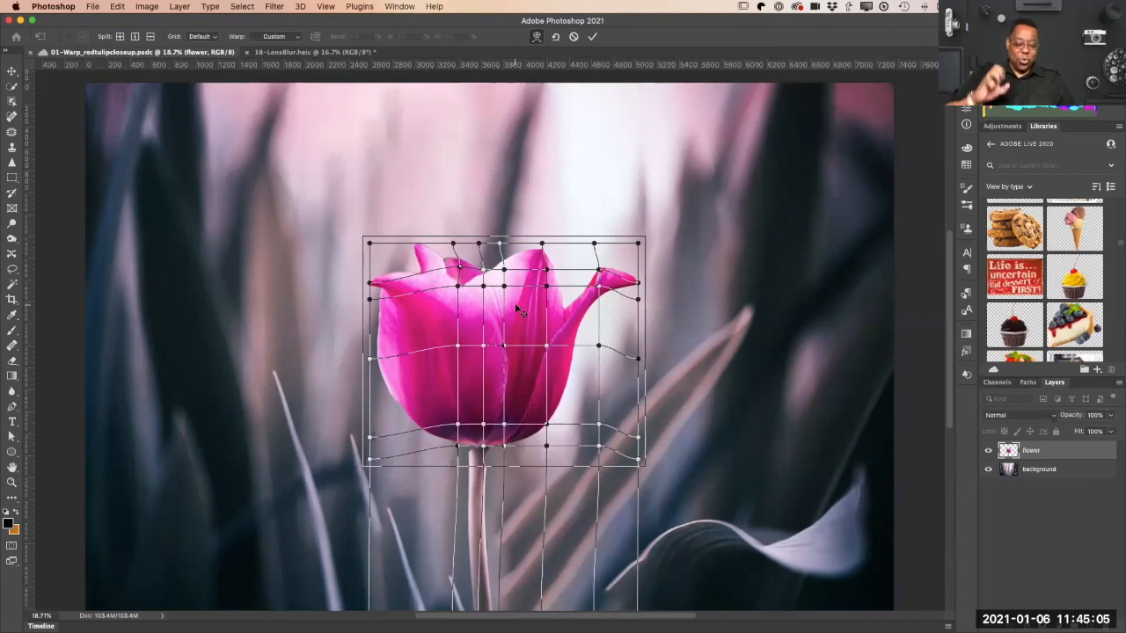
drag(528, 327, 571, 312)
mouse_move(525, 303)
mouse_down()
mouse_move(528, 203)
mouse_move(528, 303)
mouse_up()
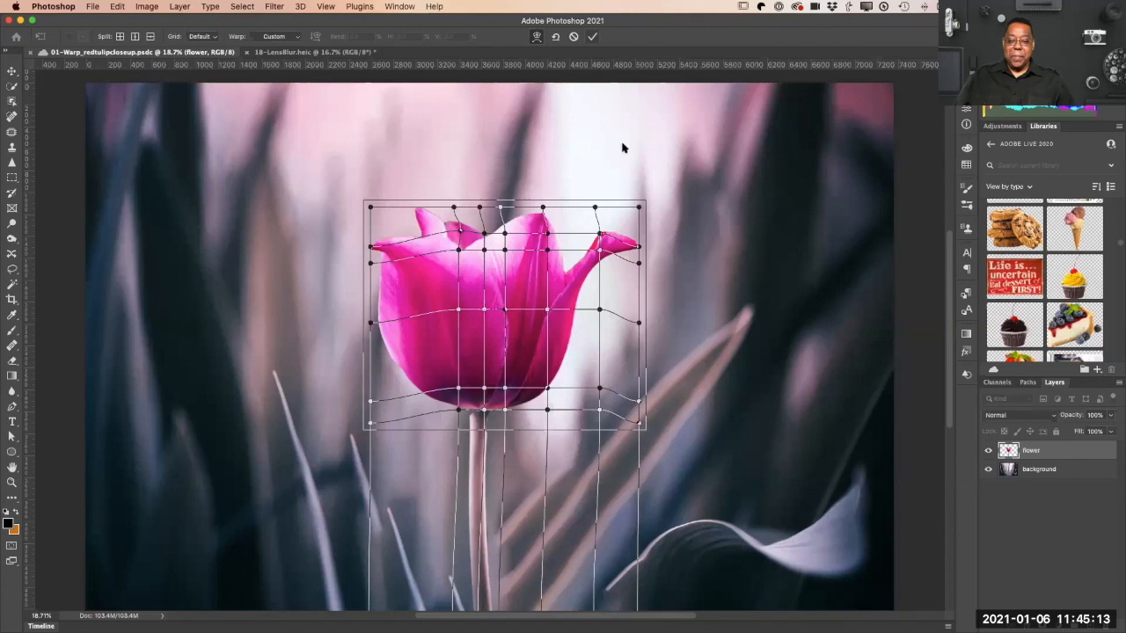
drag(650, 203, 622, 233)
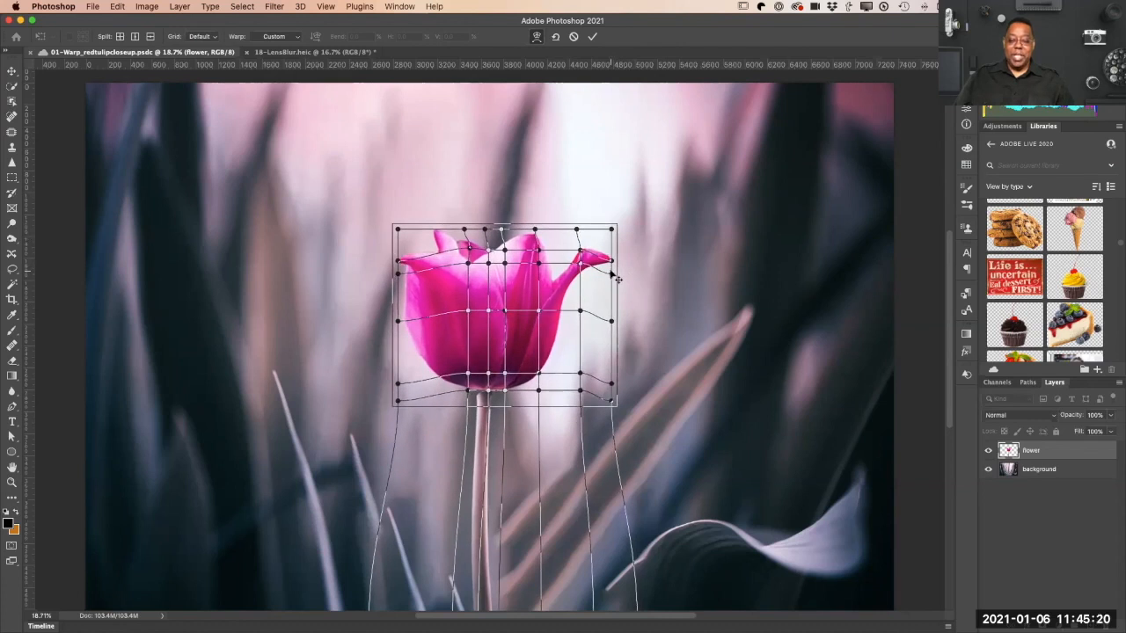
click(628, 232)
Step: Raise the tips of the right and left outer petals and adjust the warp along the bloom's left side slightly inward
mouse_move(611, 262)
mouse_down()
mouse_move(609, 243)
mouse_move(607, 263)
mouse_up()
drag(396, 259, 400, 239)
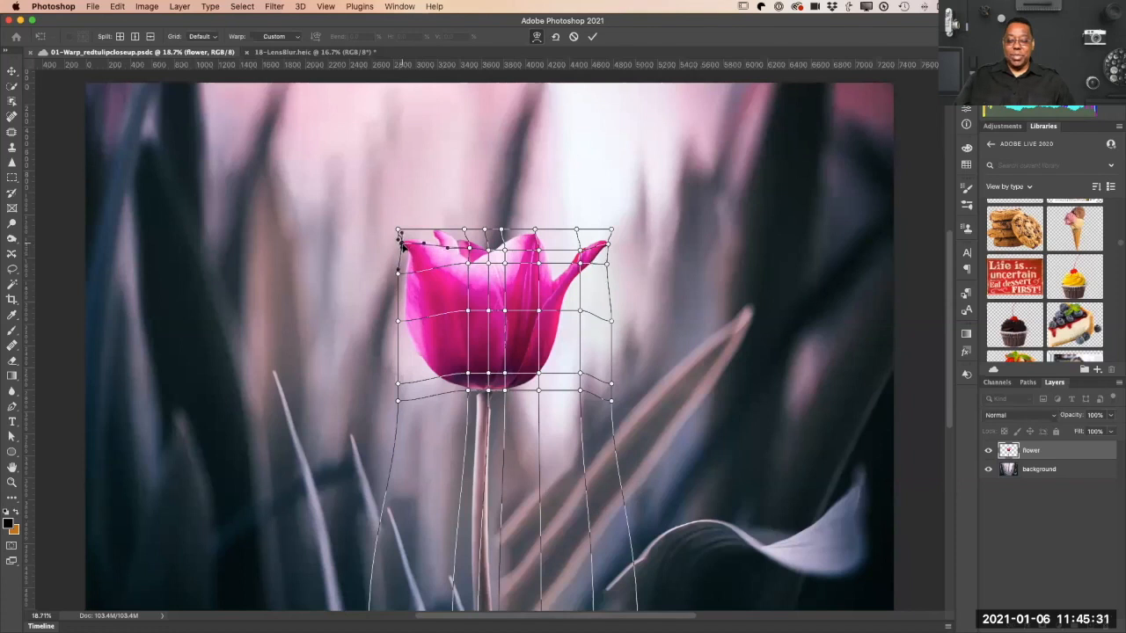
drag(398, 321, 407, 321)
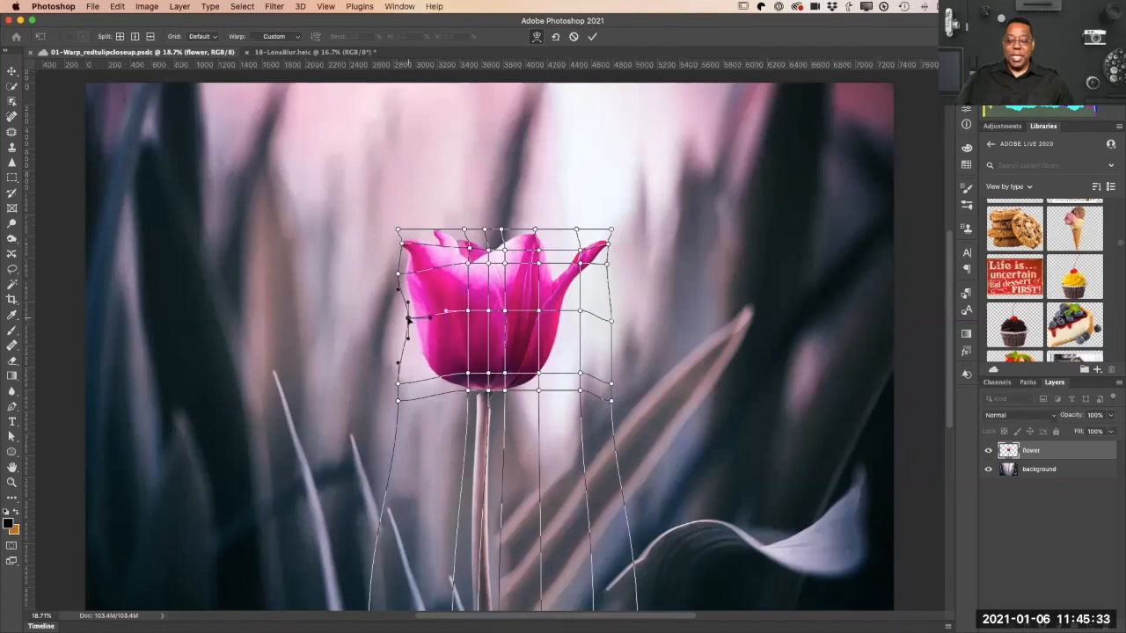
click(467, 311)
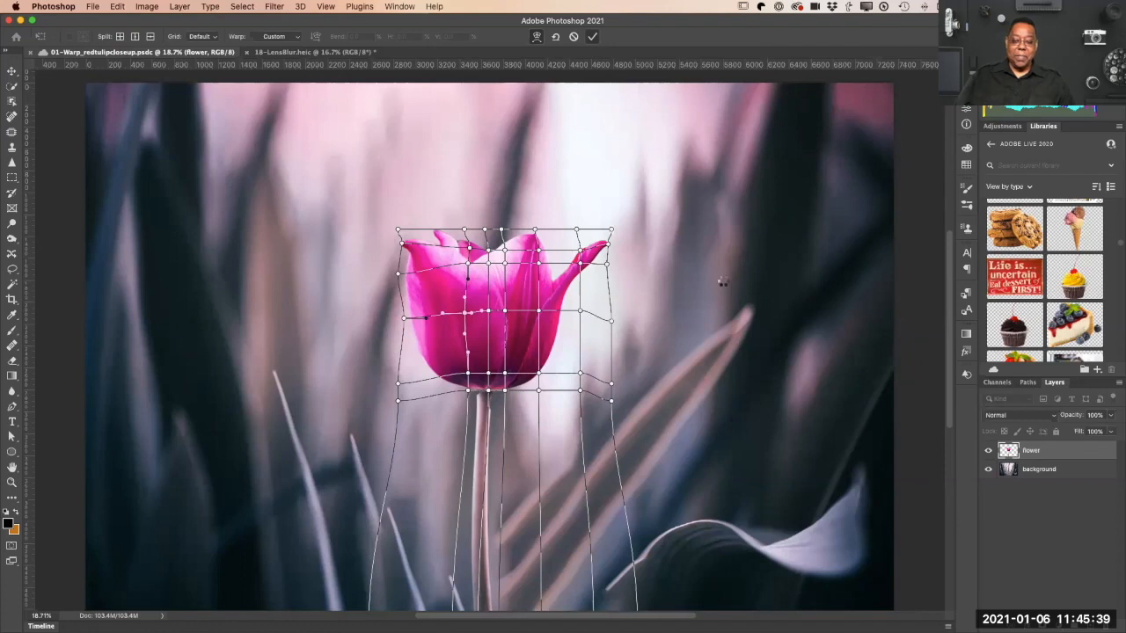
Step: Apply the warp and check the flower on its own by hiding and reshowing the background layer
key(Return)
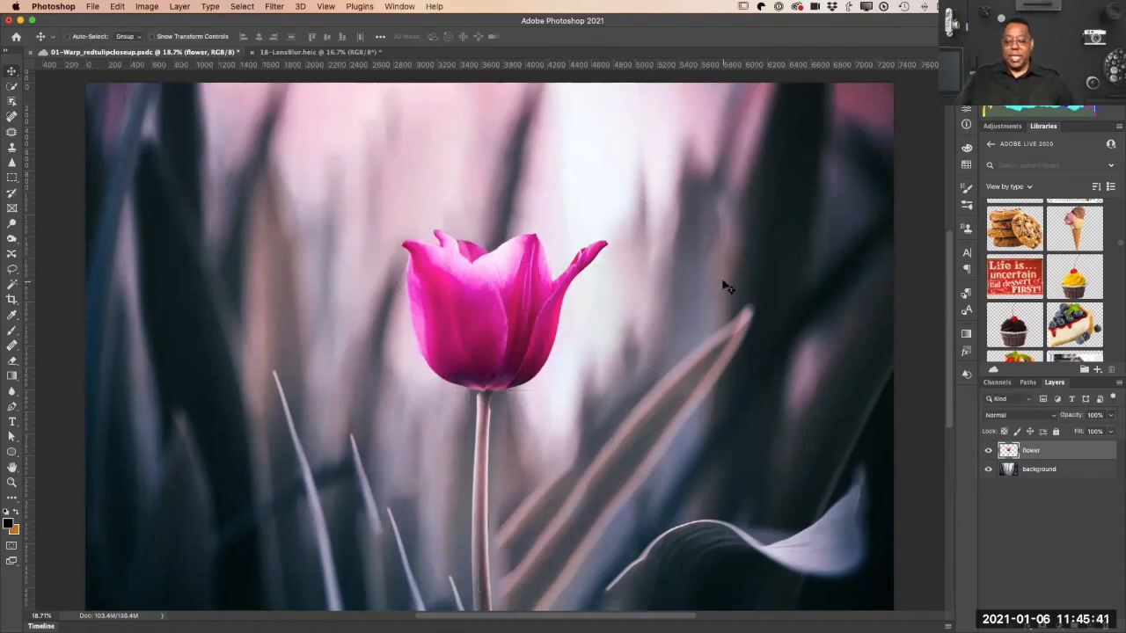
click(988, 472)
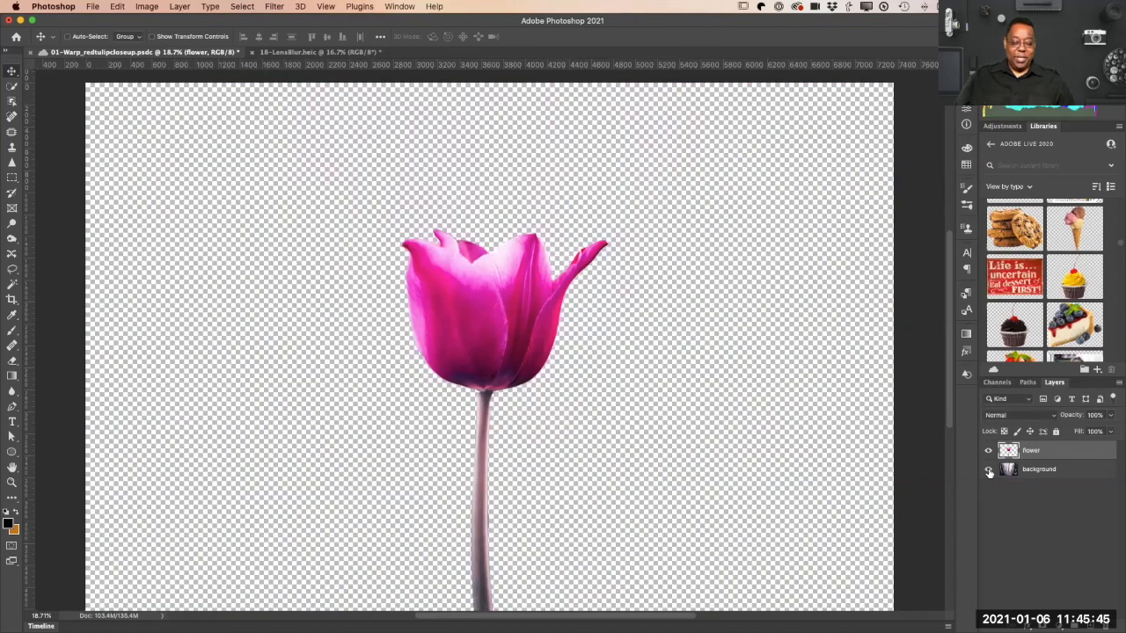
click(989, 472)
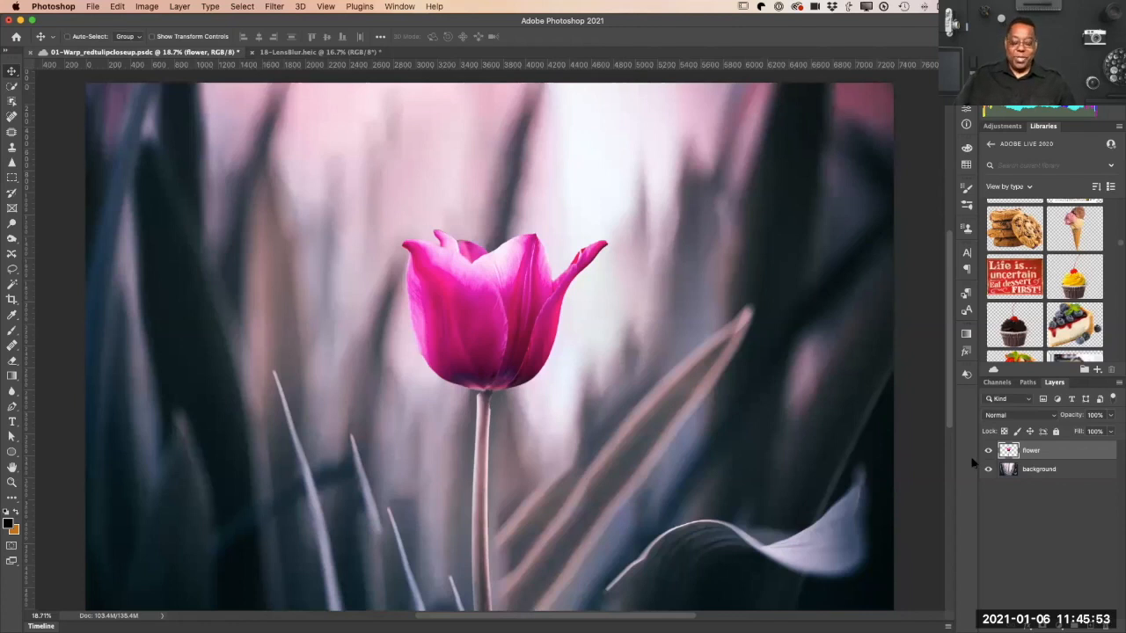
Step: Open the recent file 02-ObjectSelect-food.psd and fit it to the screen
click(94, 8)
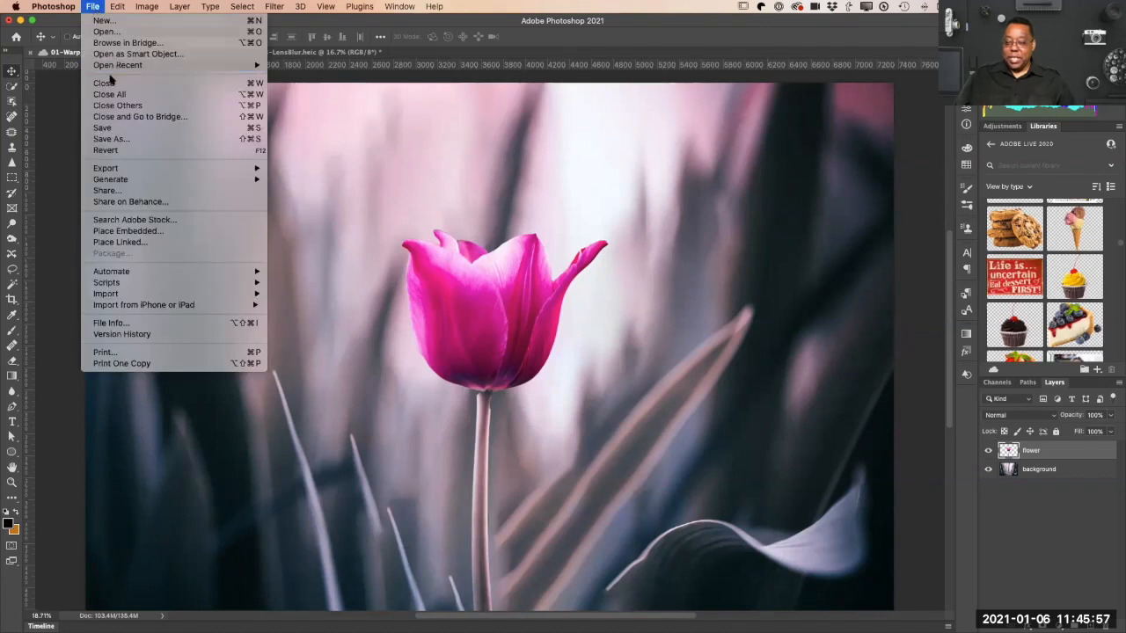
mouse_move(115, 68)
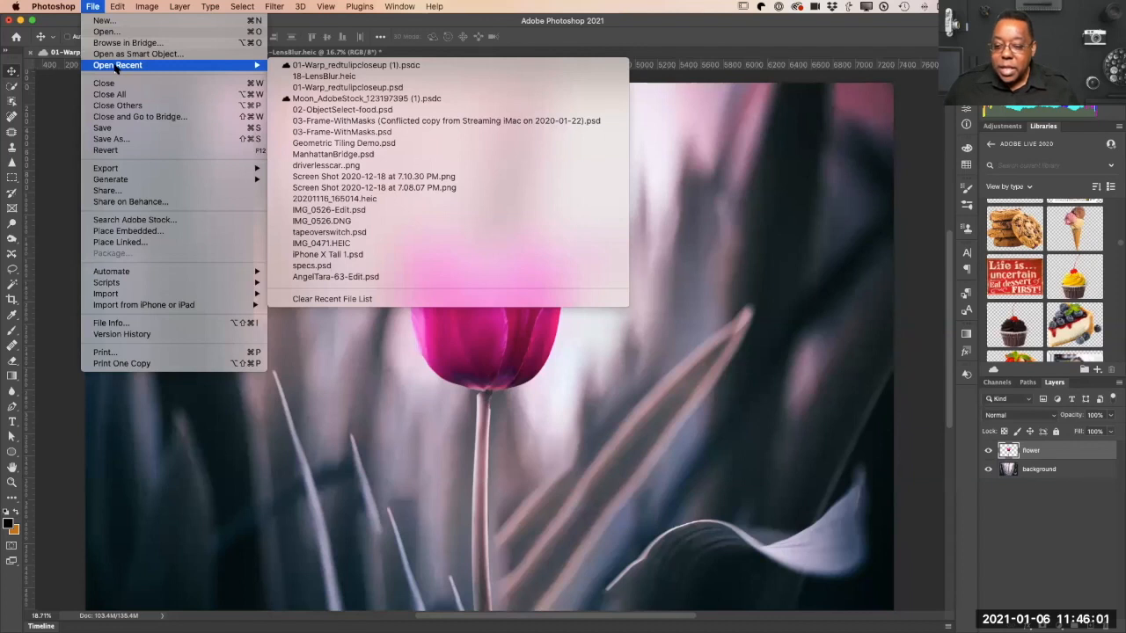
click(333, 111)
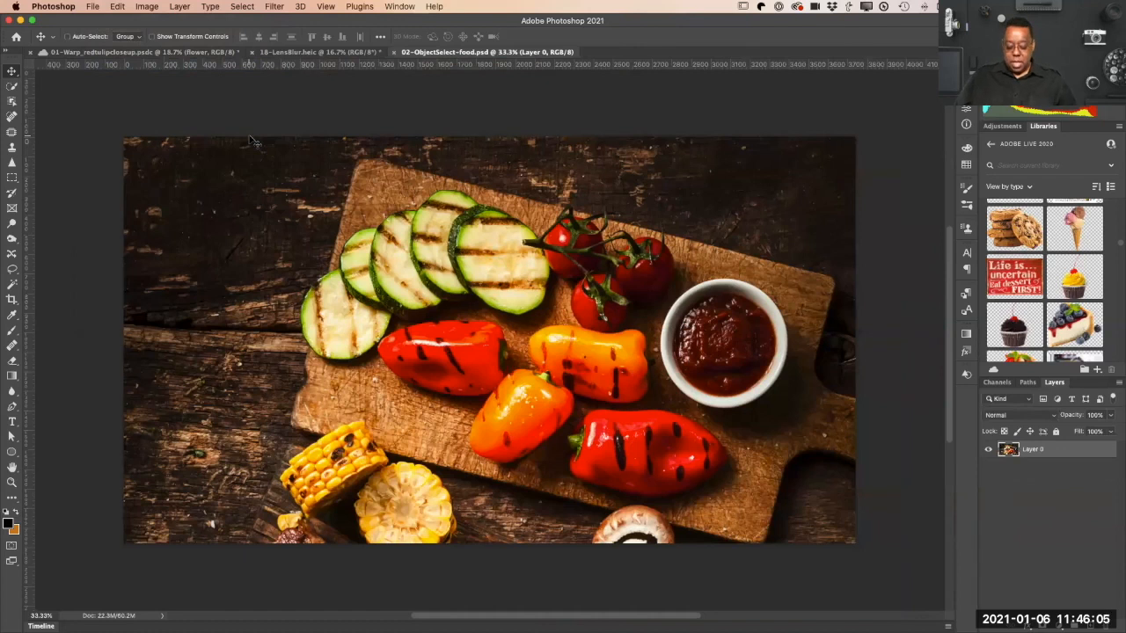
key(super+equal)
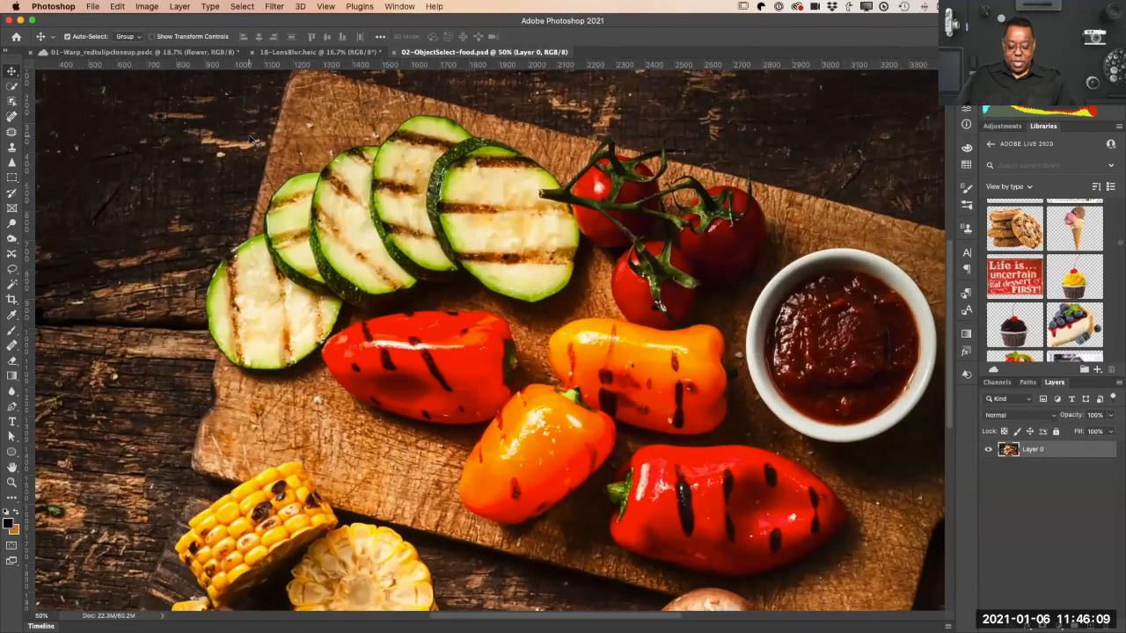
key(super+0)
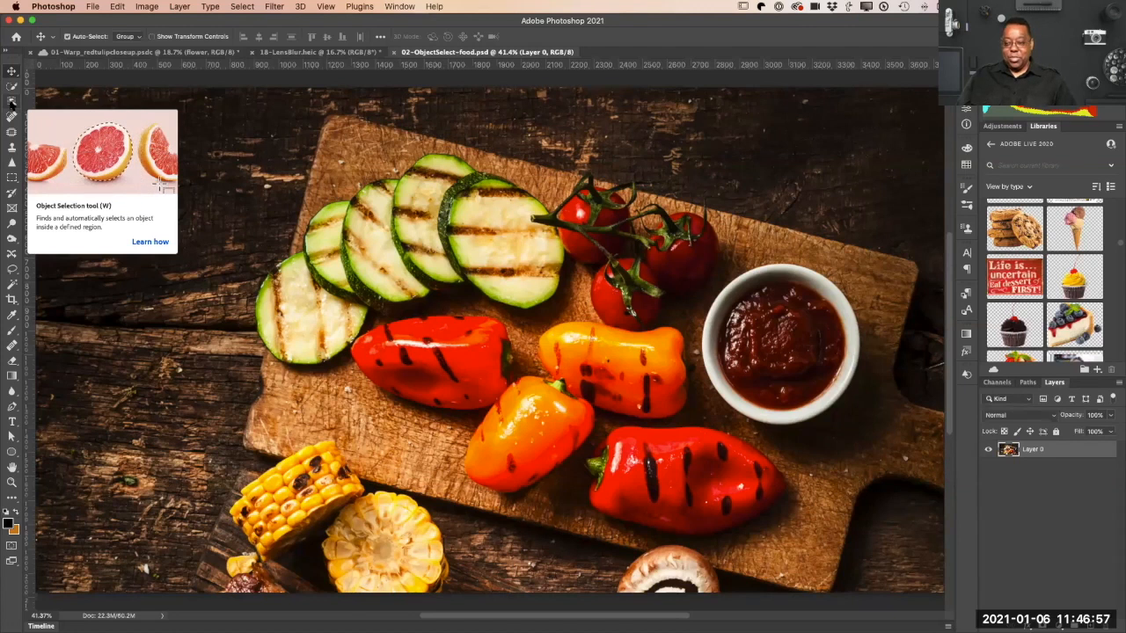
Step: Select the sauce bowl with the Object Selection tool in Rectangle mode
scroll(9, 107, right, 1)
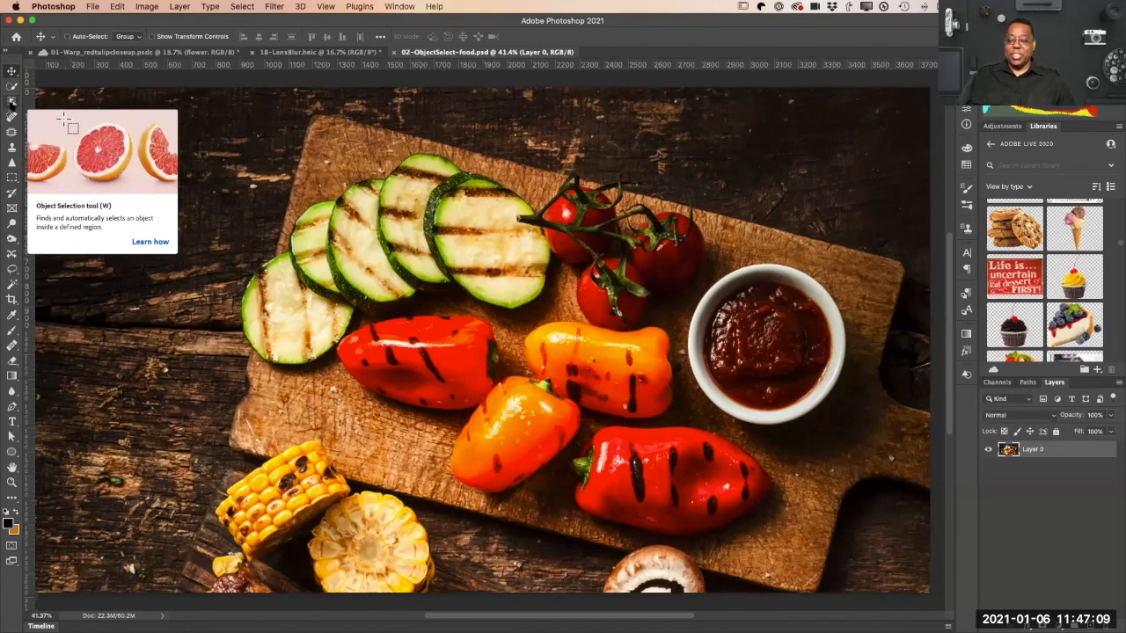
click(11, 104)
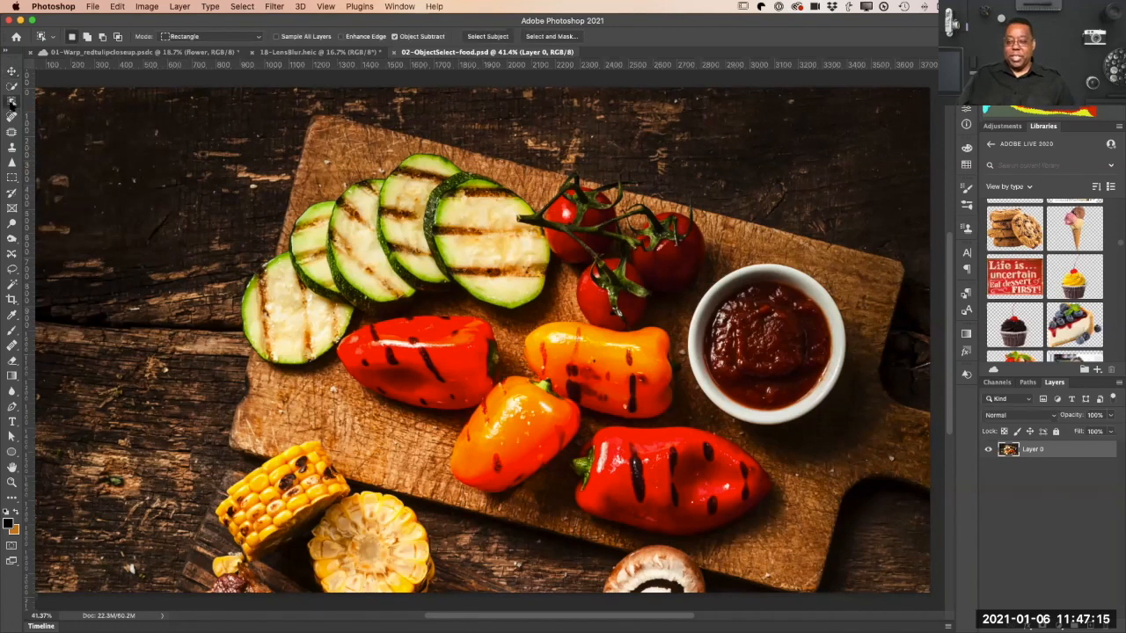
click(204, 38)
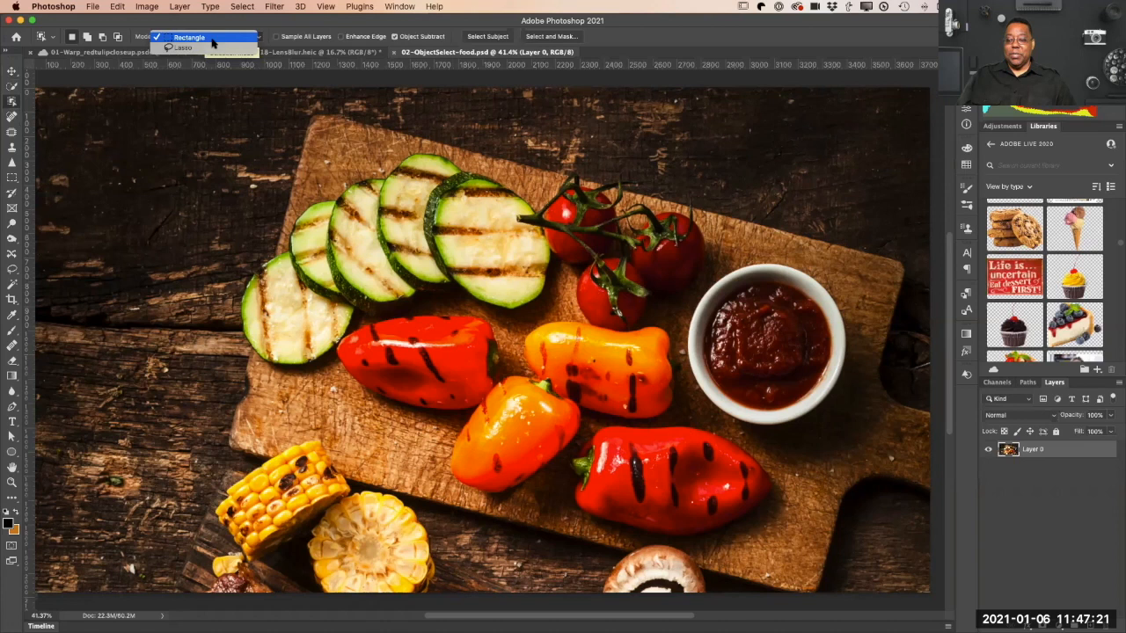
click(215, 38)
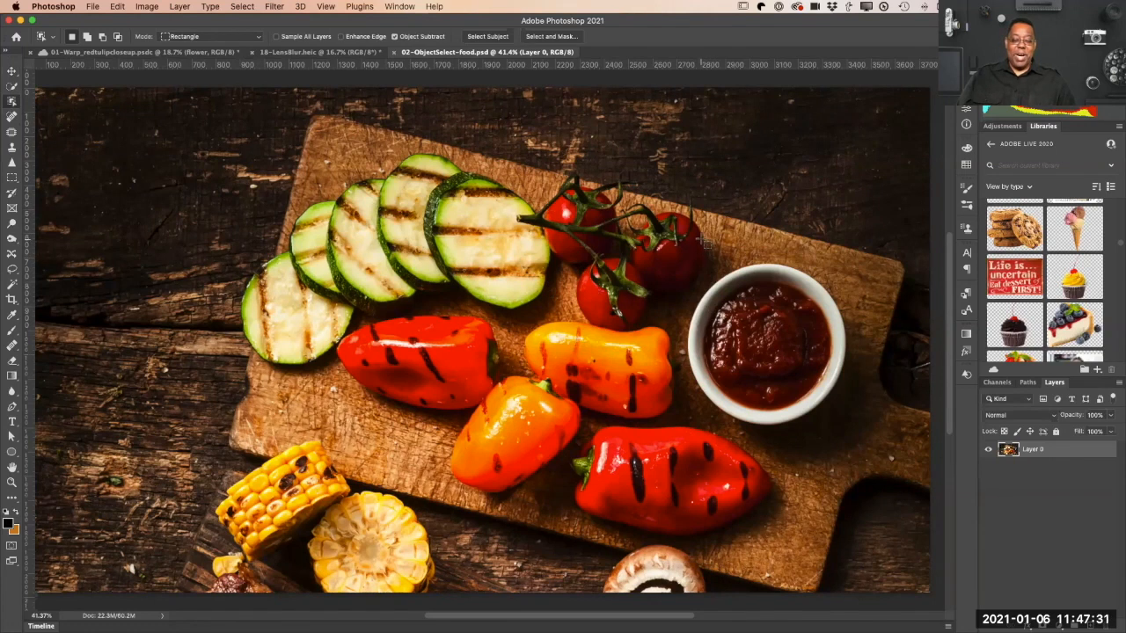
drag(699, 229, 838, 430)
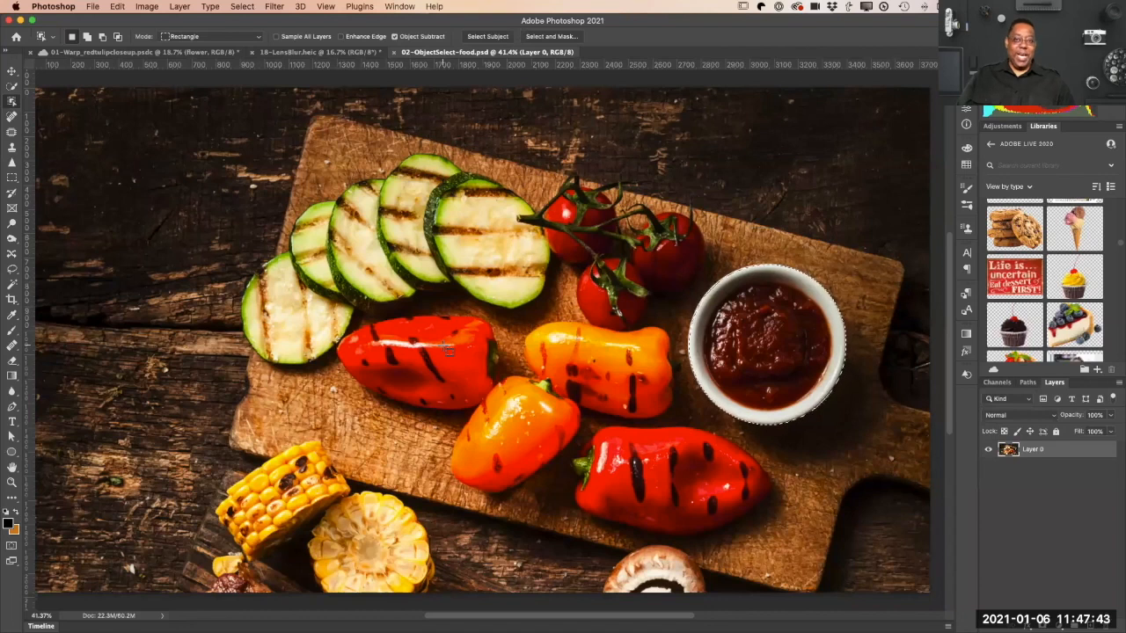
Step: Examine the selection edge around the sauce bowl up close, and return to the full image
key(z)
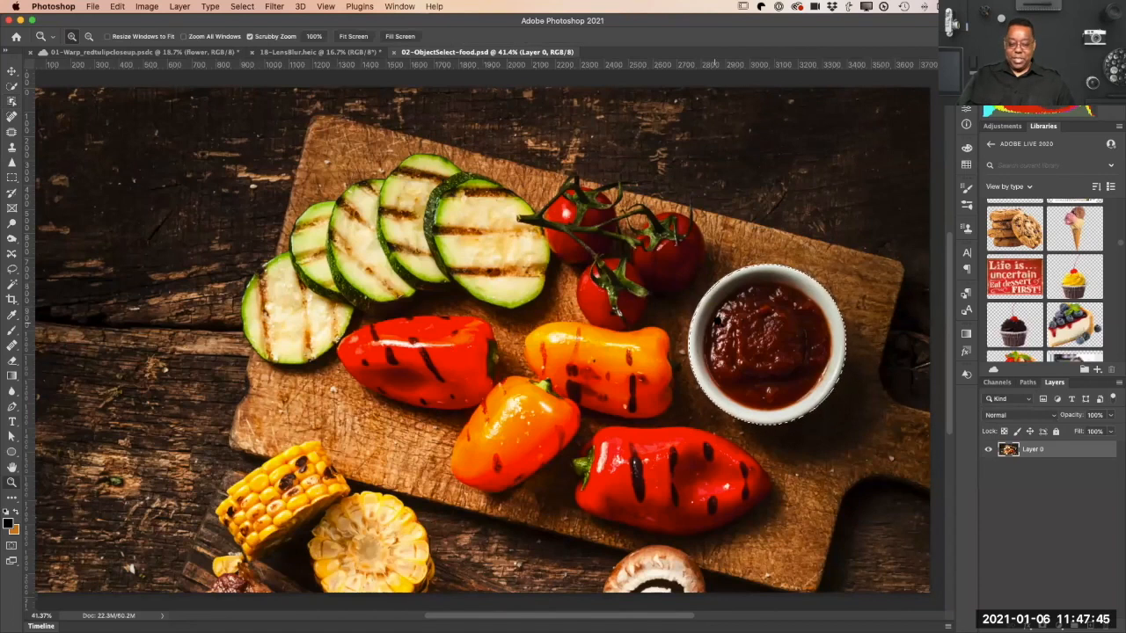
drag(744, 292, 812, 416)
drag(660, 341, 505, 264)
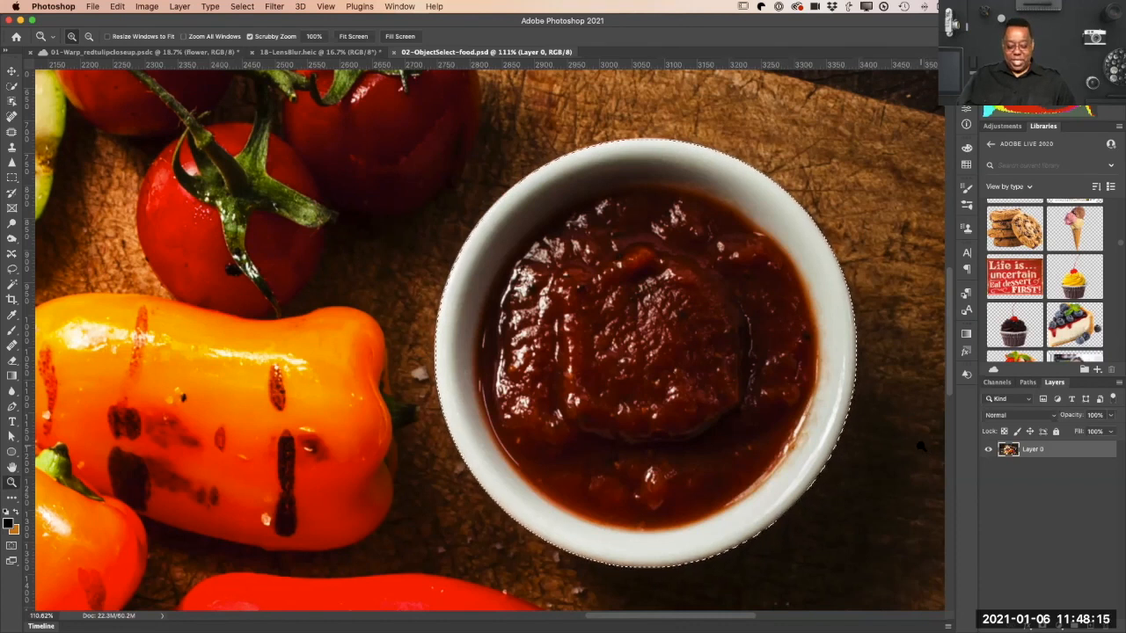
key(super+1)
key(super+minus)
key(super+minus)
key(super+minus)
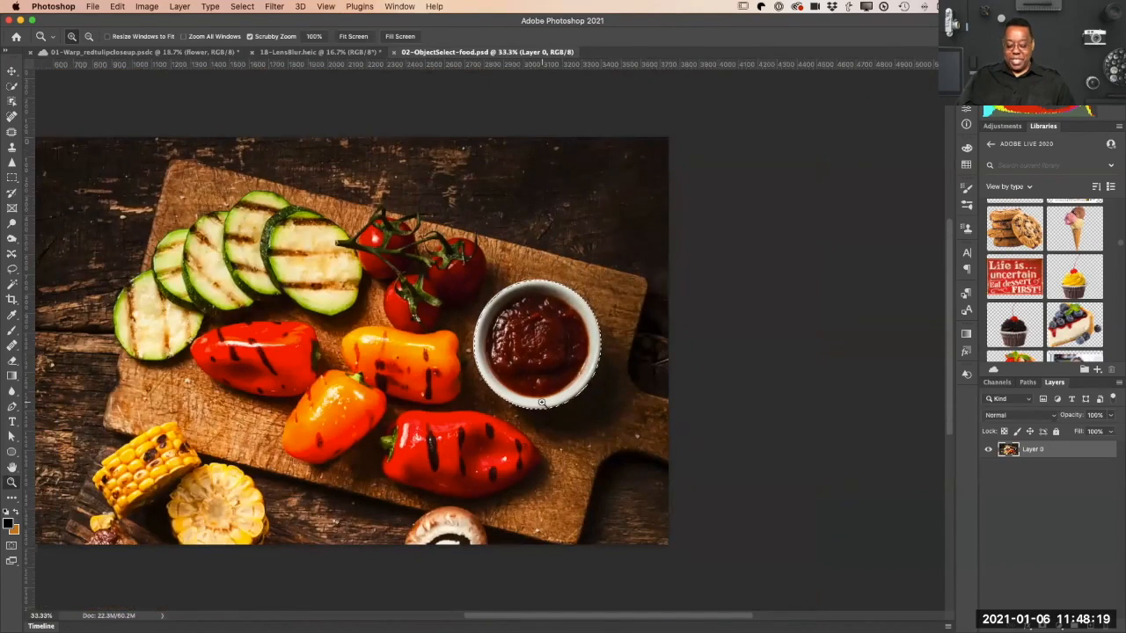
key(super+0)
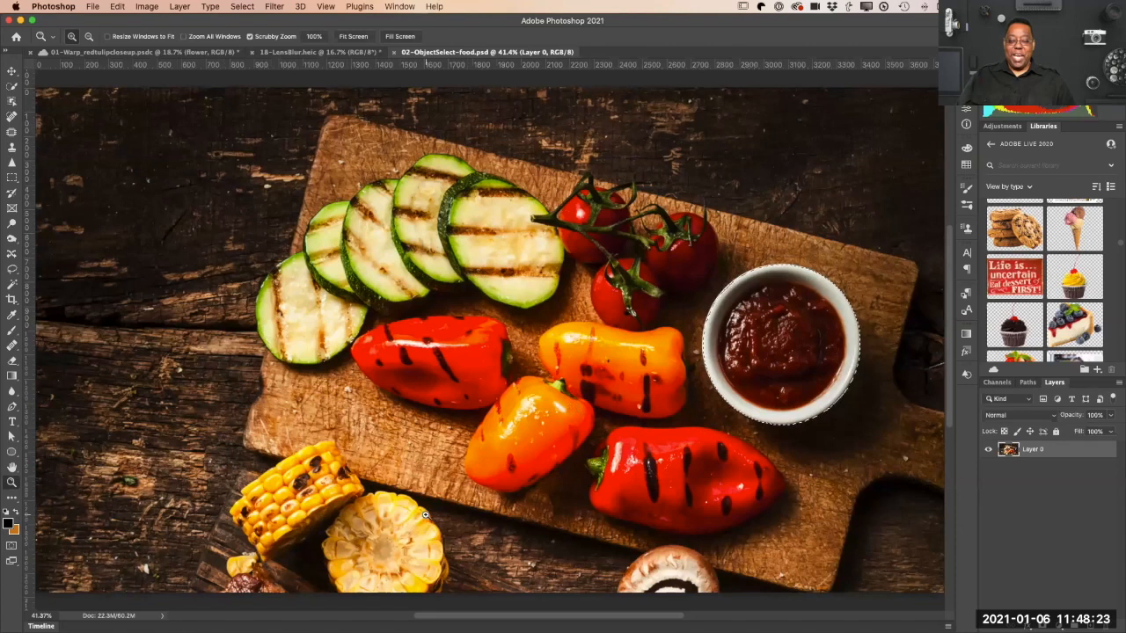
Step: Select the front zucchini slice beside the tomatoes with the Object Selection tool
scroll(262, 154, down, 1)
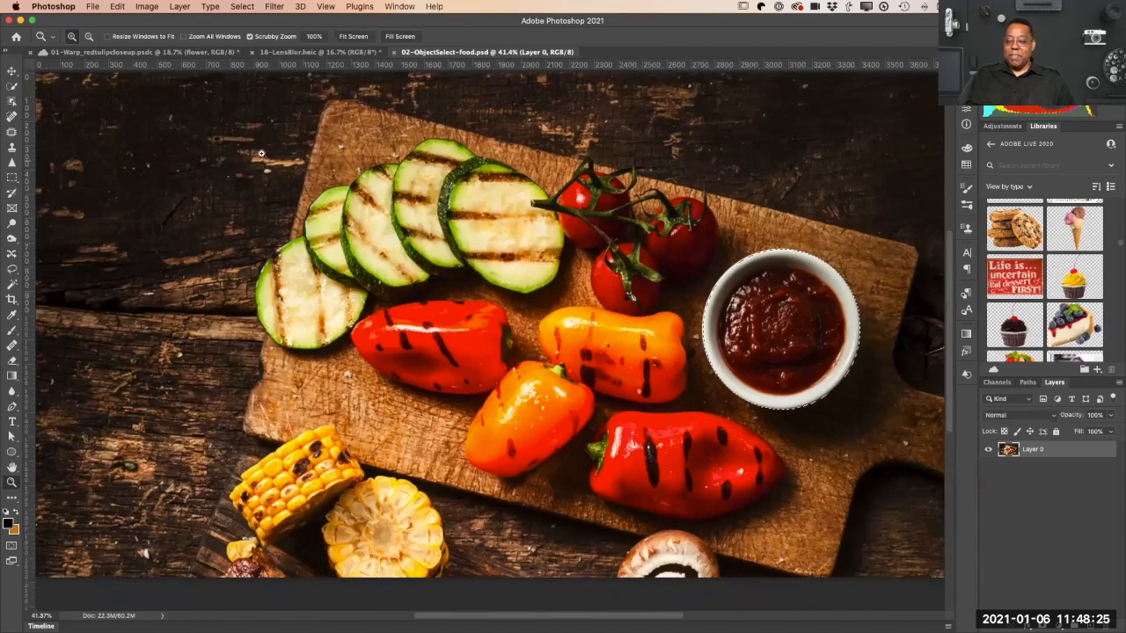
click(13, 103)
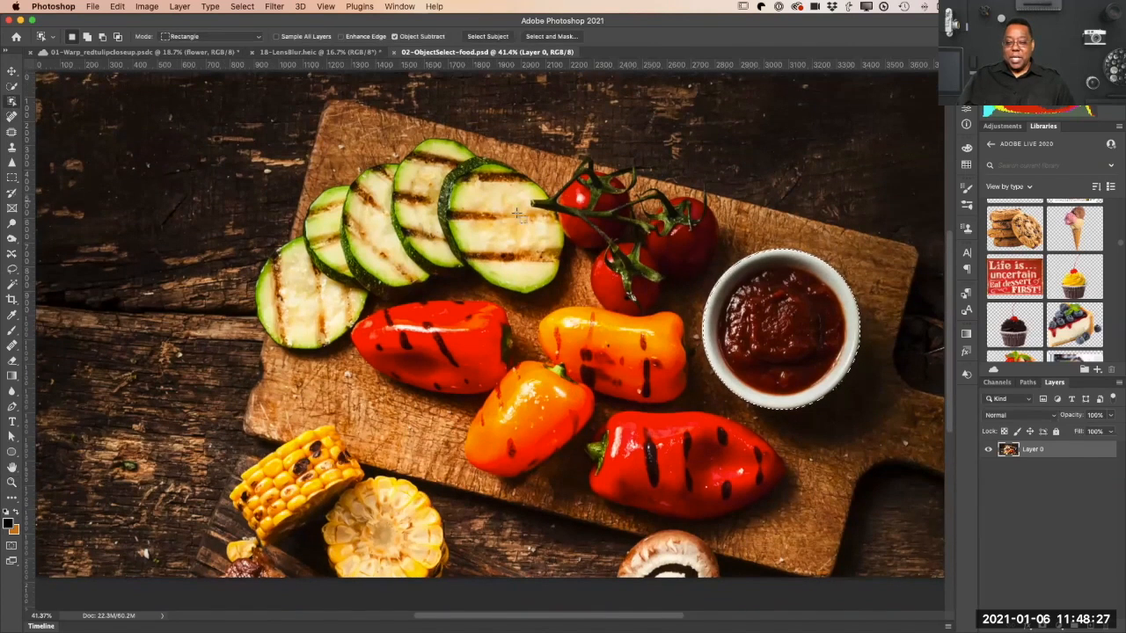
scroll(512, 235, up, 1)
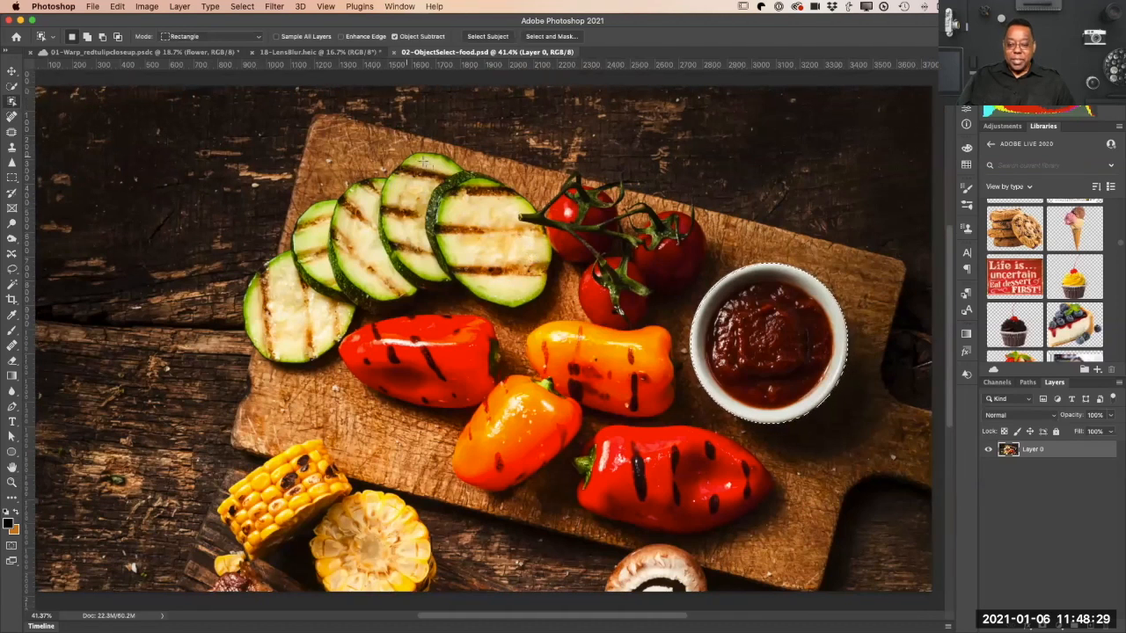
drag(426, 151, 551, 312)
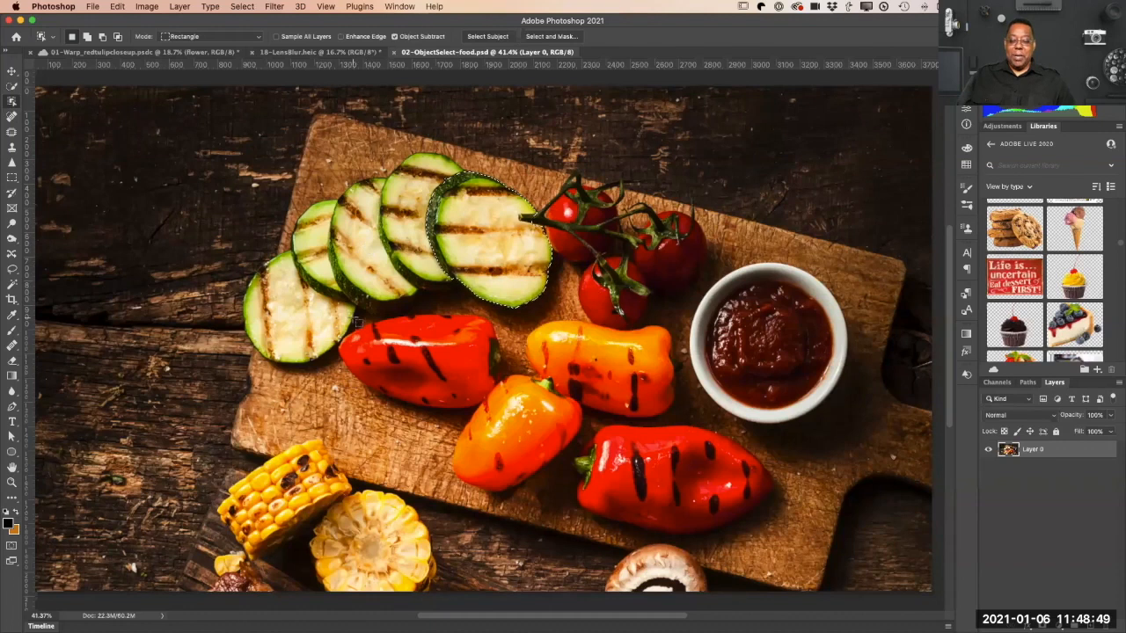
Step: Select the red pepper below the zucchini with the Object Selection tool, copy it to a new layer, and toggle that layer's visibility
drag(309, 287, 517, 424)
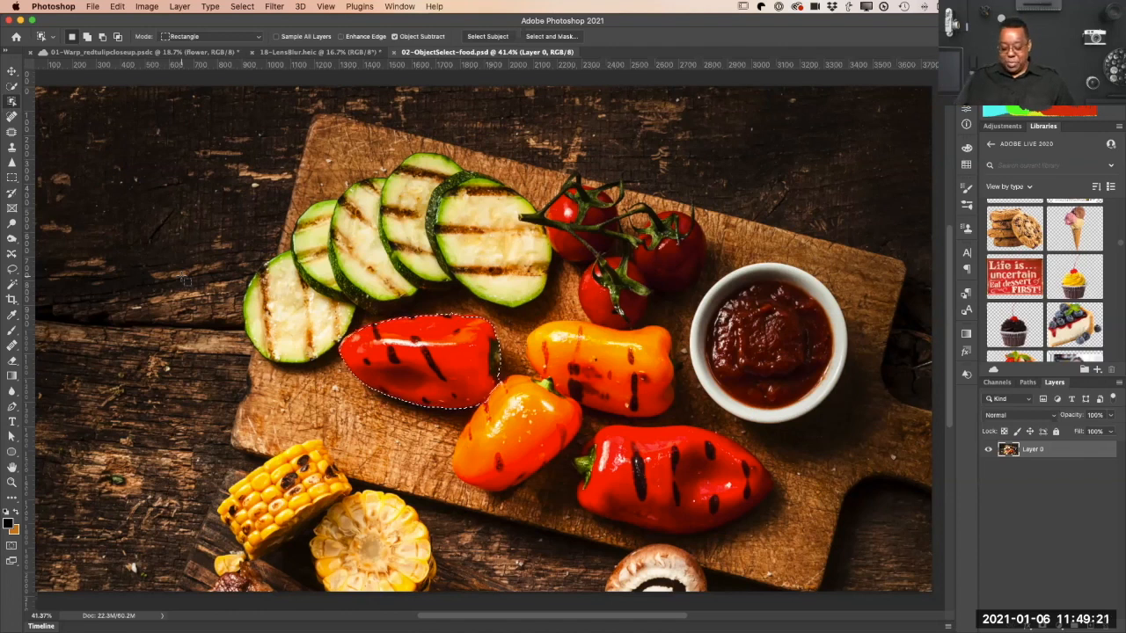
key(super+j)
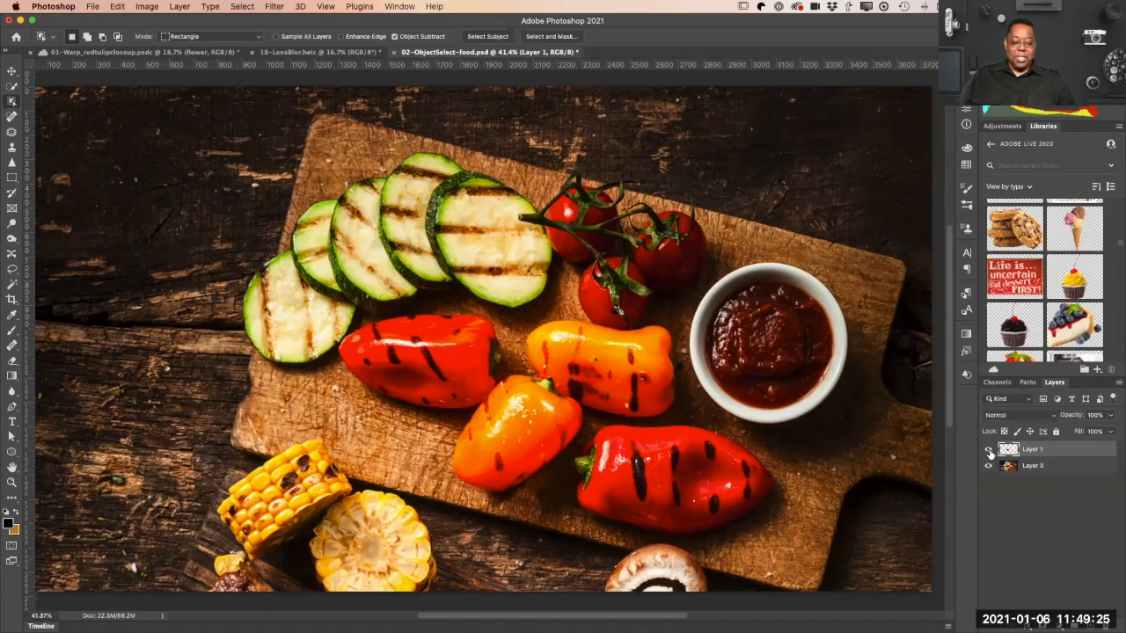
alt+click(988, 450)
alt+click(988, 451)
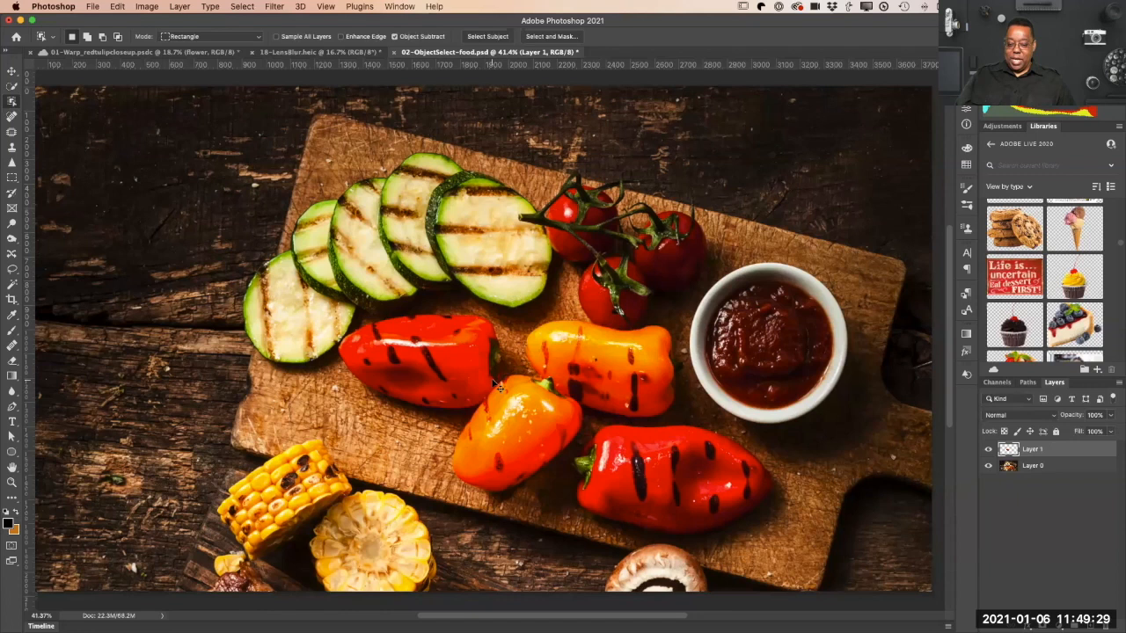
Step: Scale the copied pepper to 45.73%, rotate it to -77.47°, and place it between the tomatoes and the sauce bowl
key(super+t)
drag(500, 310, 401, 216)
drag(411, 339, 709, 280)
drag(729, 391, 699, 259)
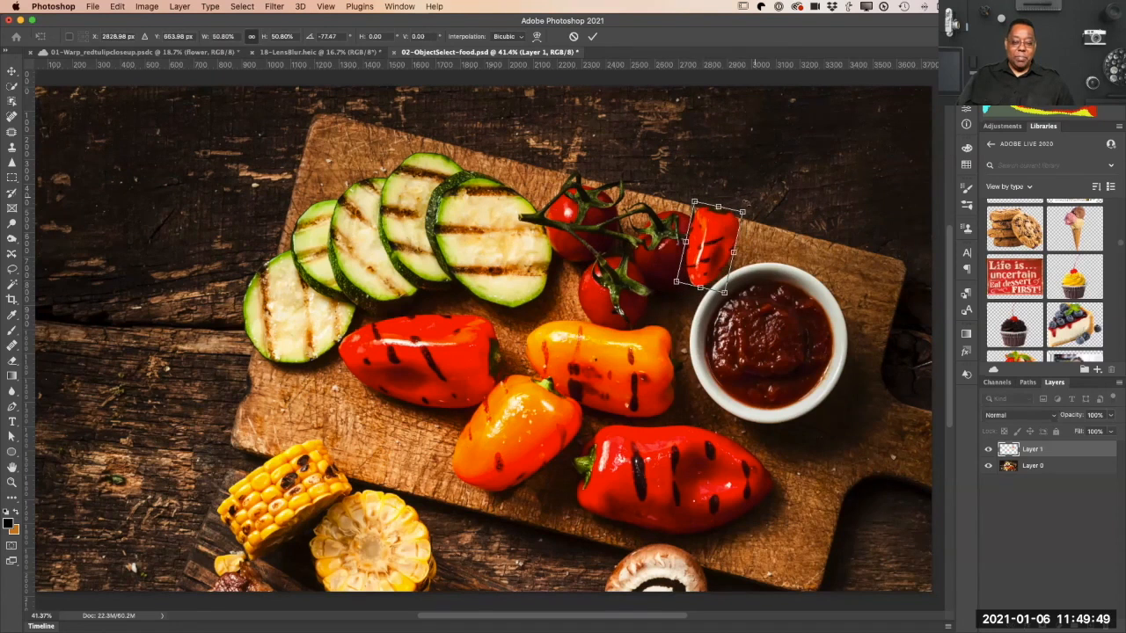
drag(743, 211, 716, 244)
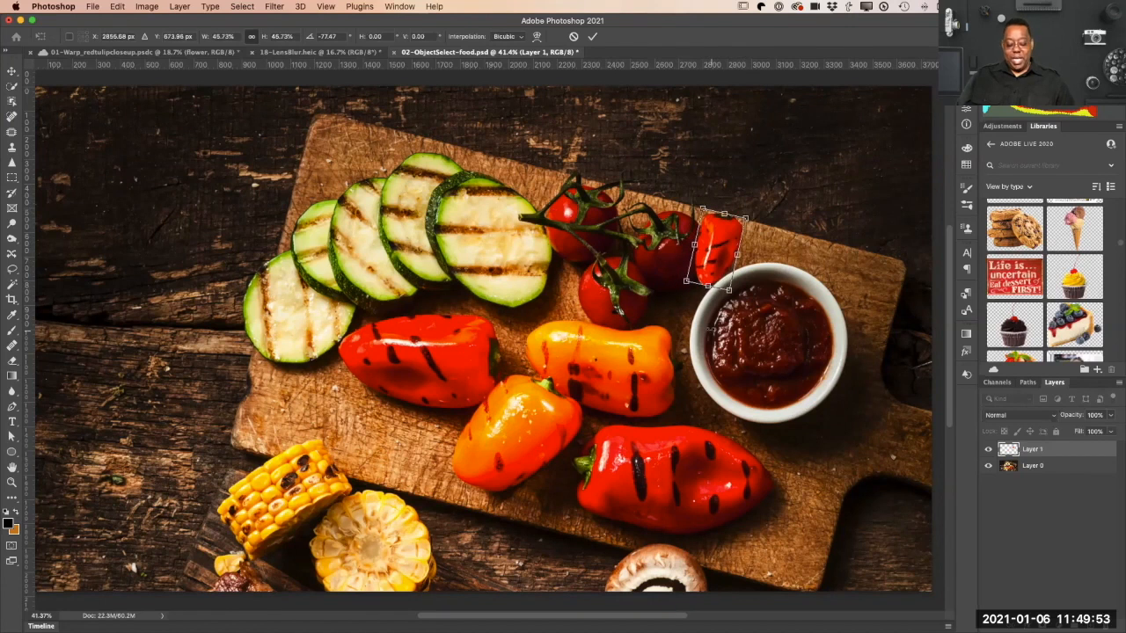
key(Return)
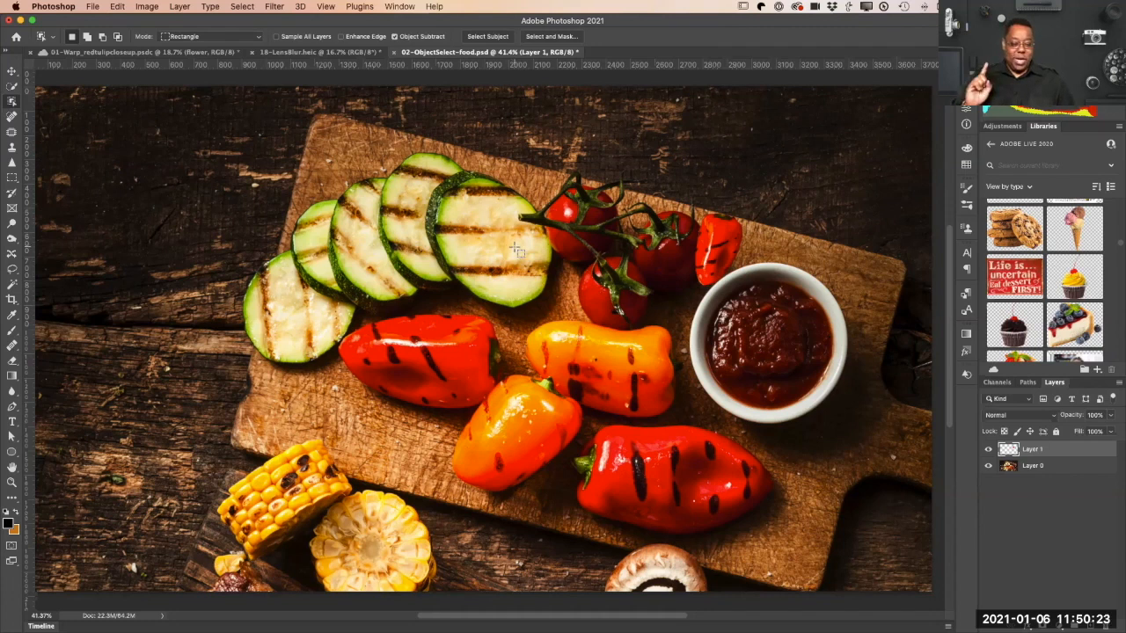
Step: Open the recent document 03-Frame-WithMasks.psd
click(92, 8)
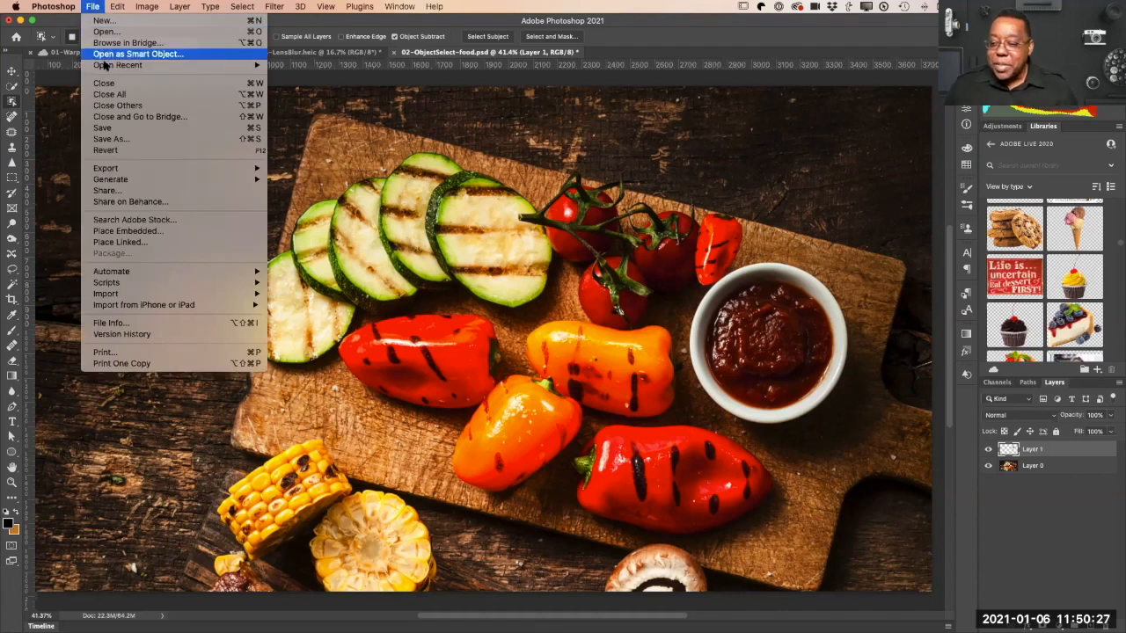
mouse_move(105, 66)
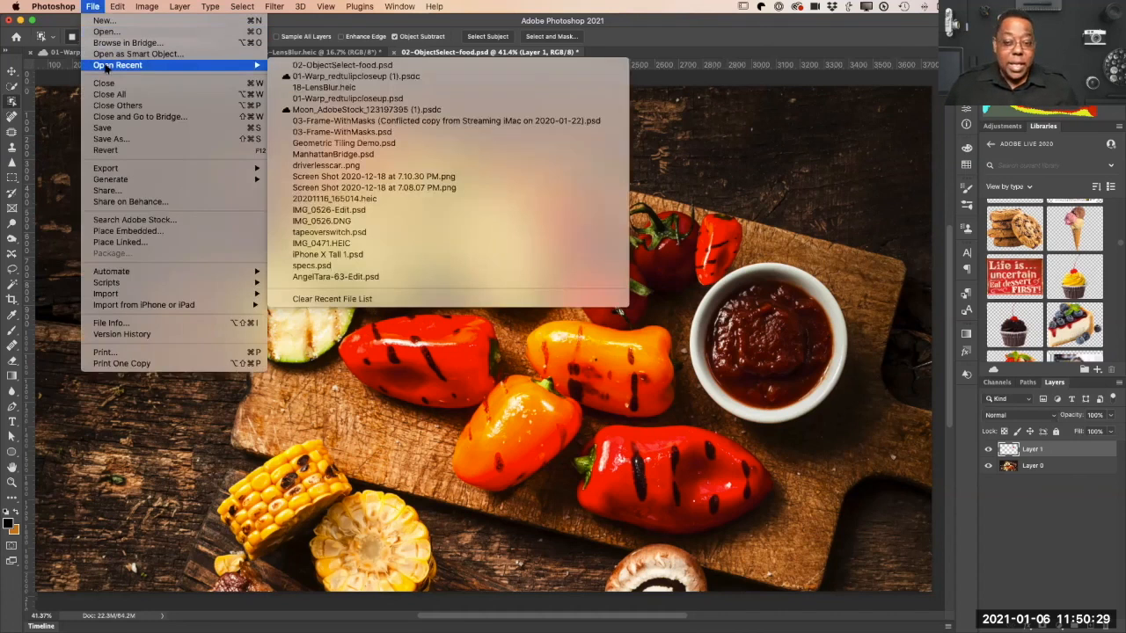
click(338, 132)
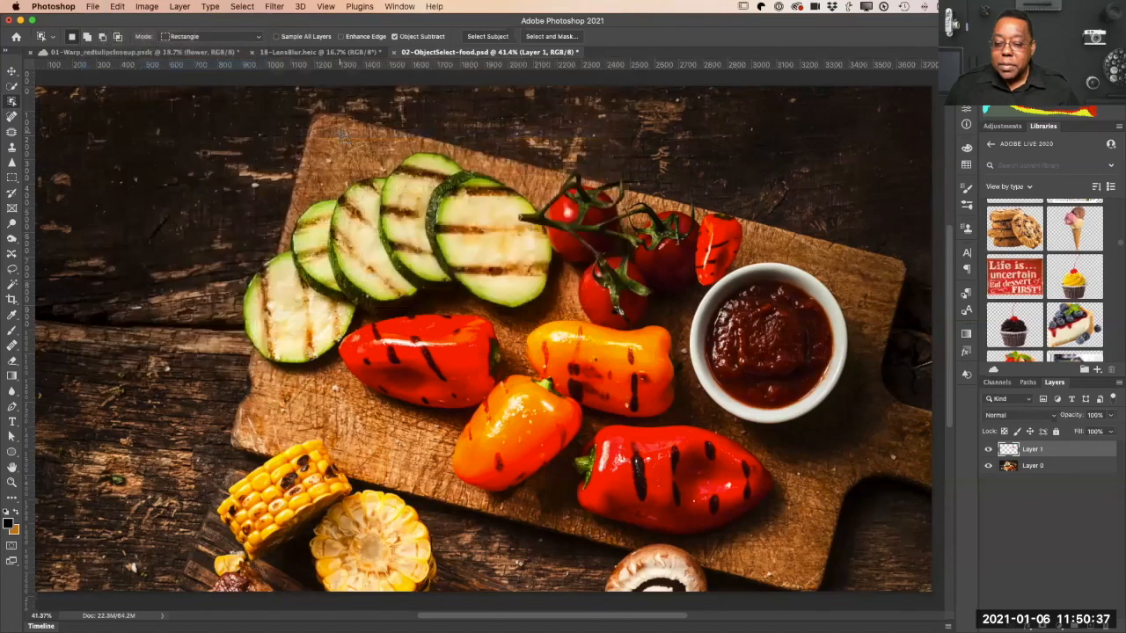
key(super+w)
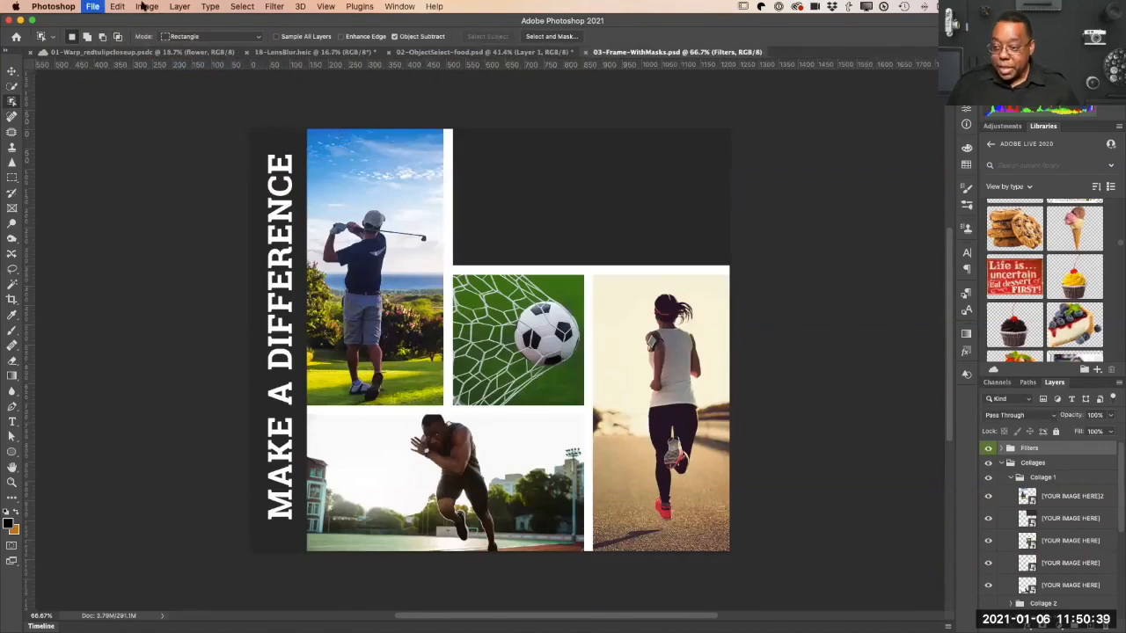
click(91, 7)
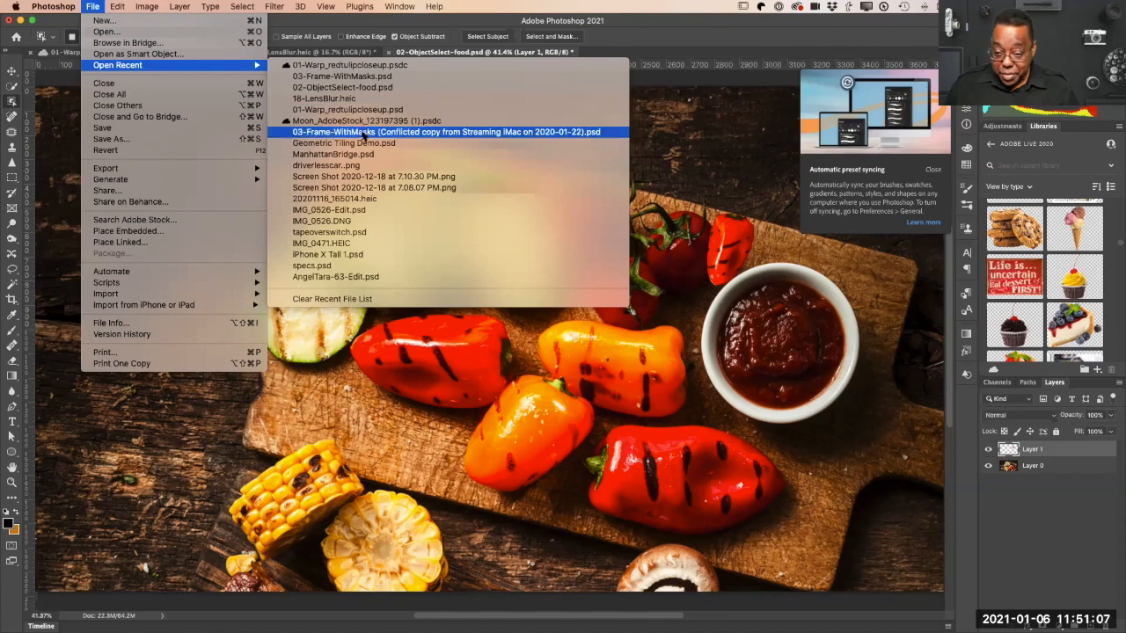
click(359, 77)
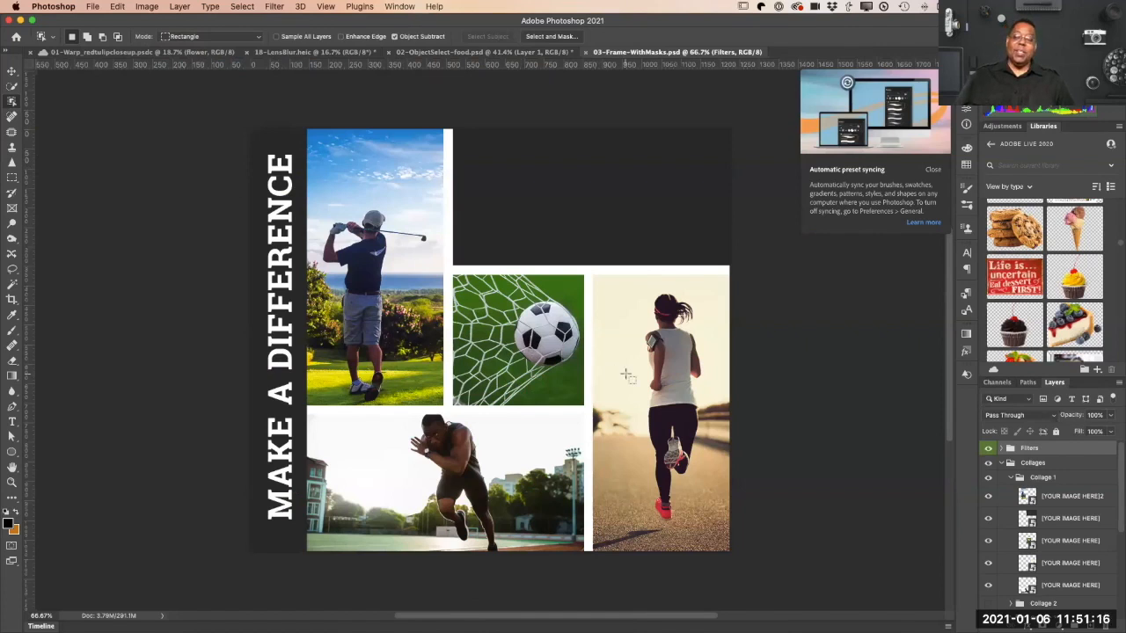
Step: Toggle the visibility of the two uppermost image layers in Collage 1 to identify which one holds the dark empty placeholder
click(987, 496)
click(987, 496)
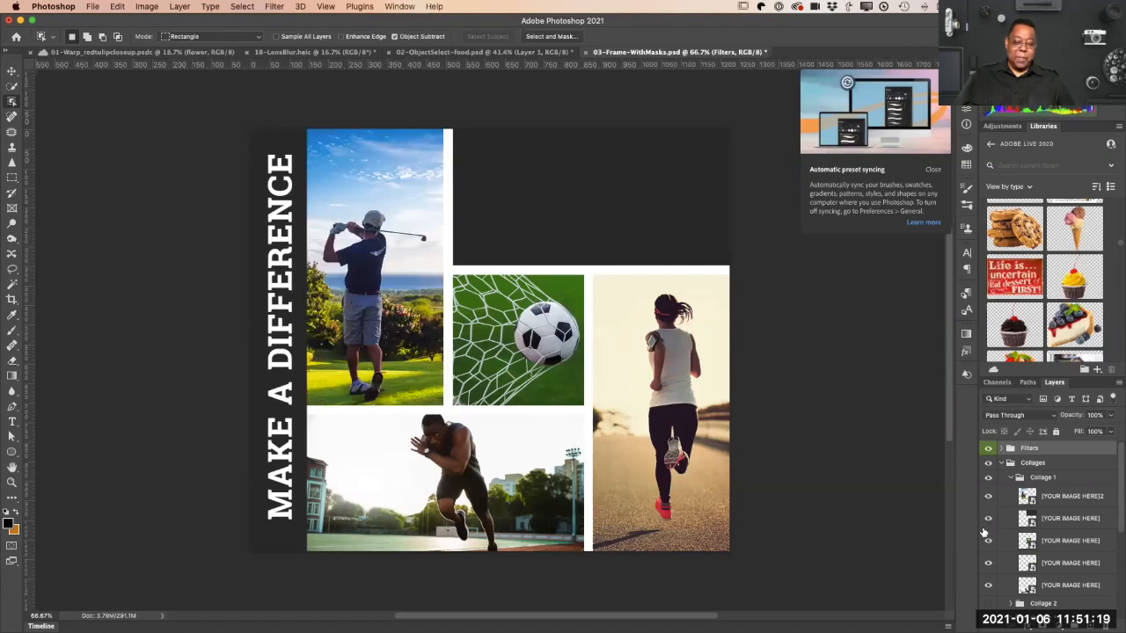
click(988, 519)
click(987, 520)
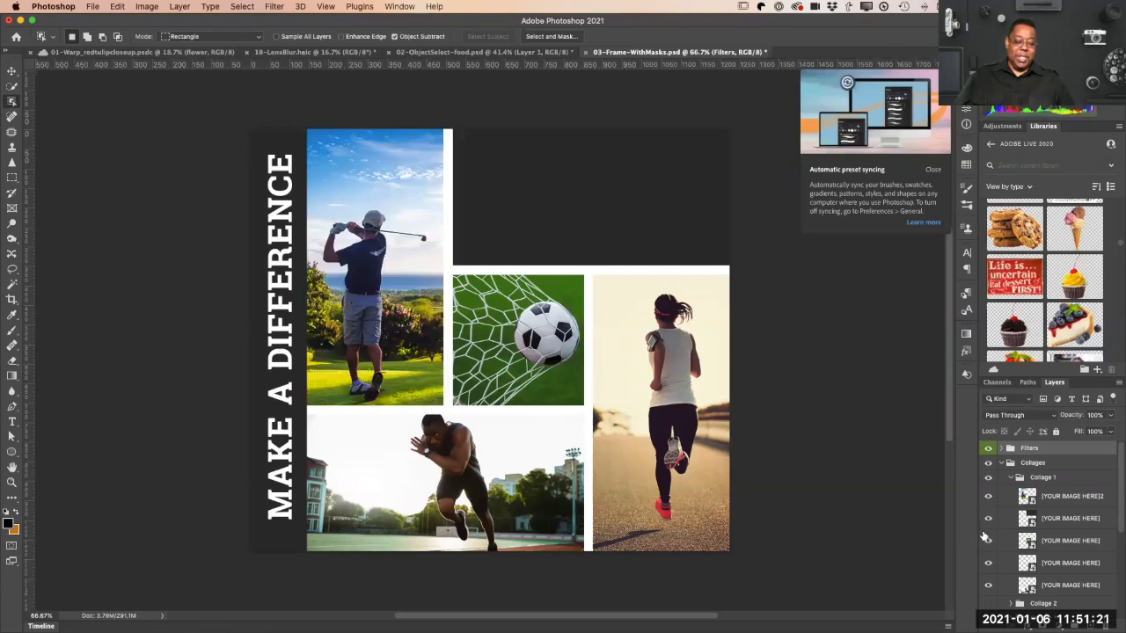
click(987, 520)
click(987, 520)
click(988, 520)
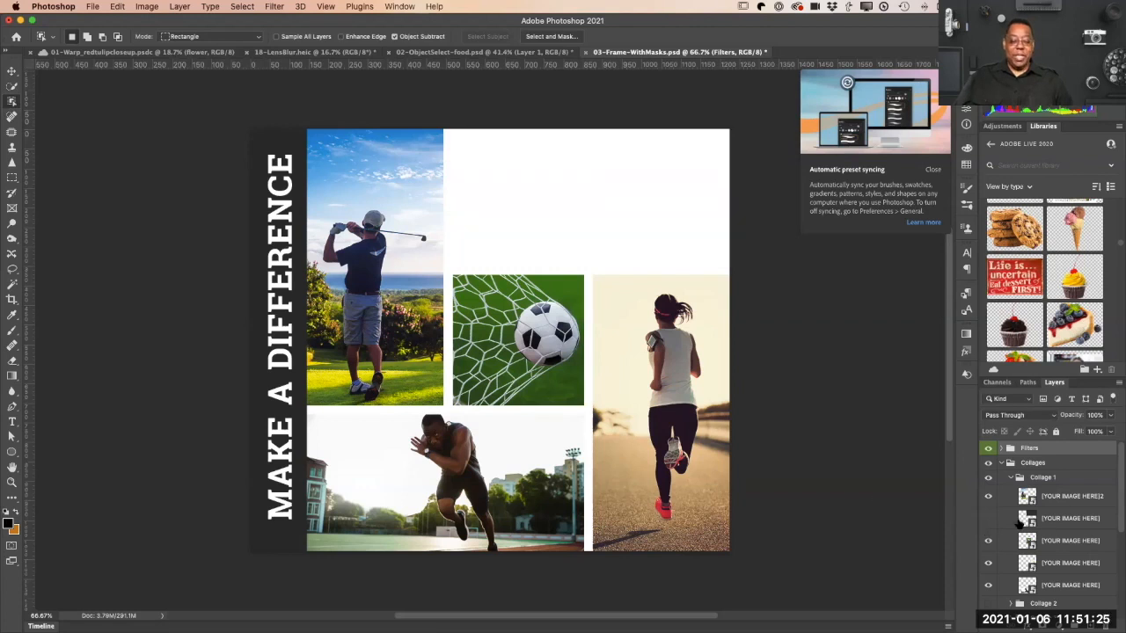
click(988, 520)
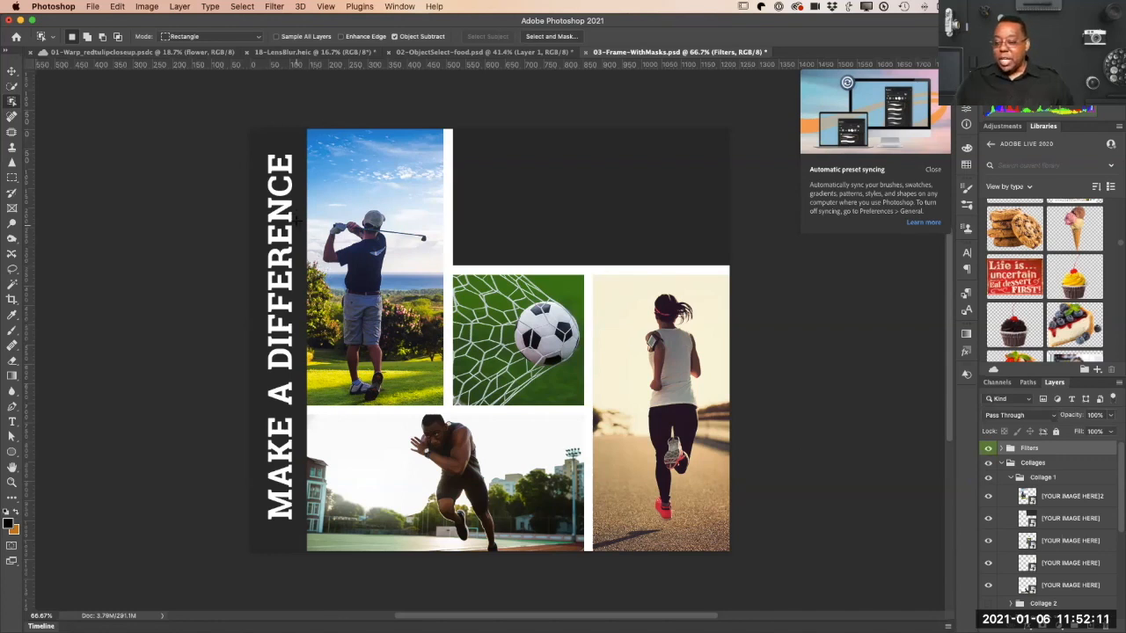
Step: Draw a rectangular frame over the dark empty placeholder and fill it with the library photo AdobeStock_252689713 of the man with outstretched arms
click(11, 208)
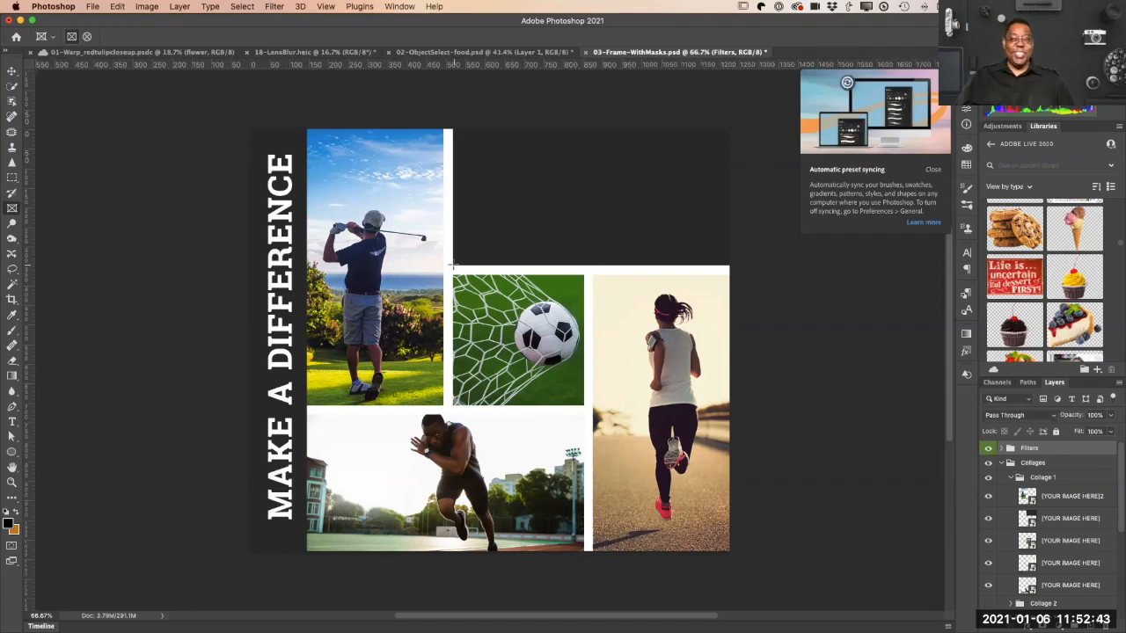
drag(453, 264, 729, 128)
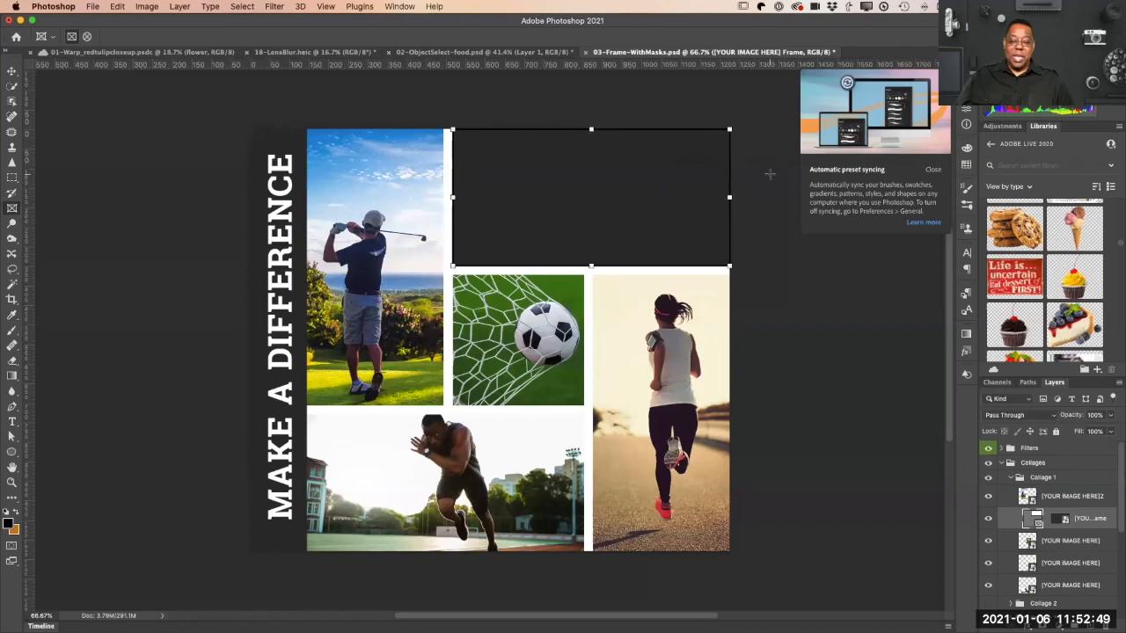
scroll(1009, 281, down, 10)
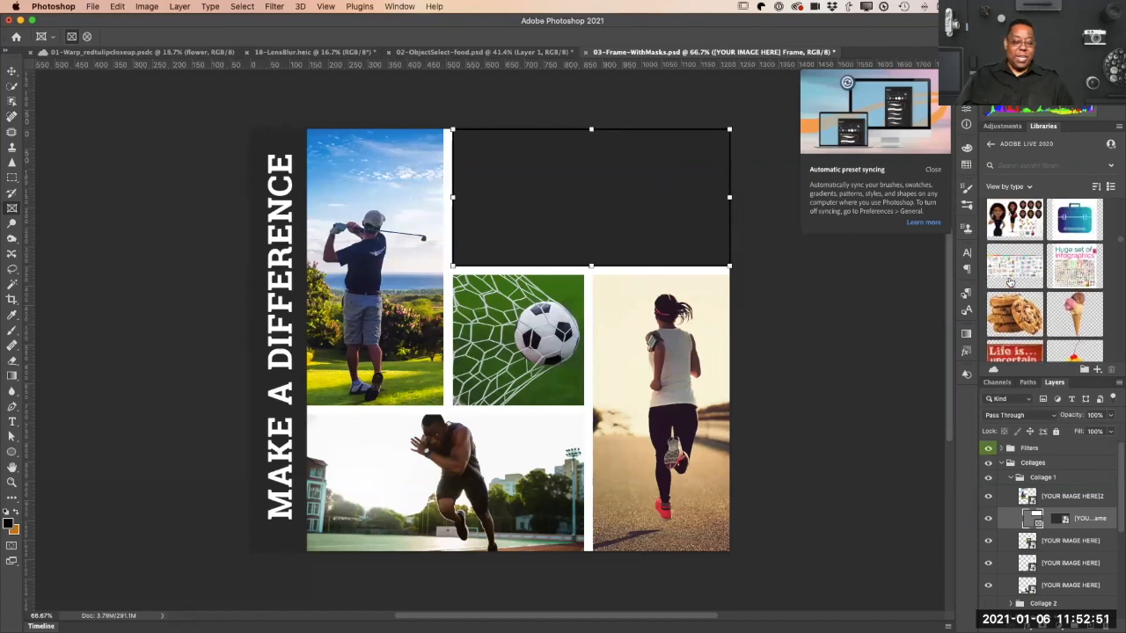
scroll(1034, 279, down, 5)
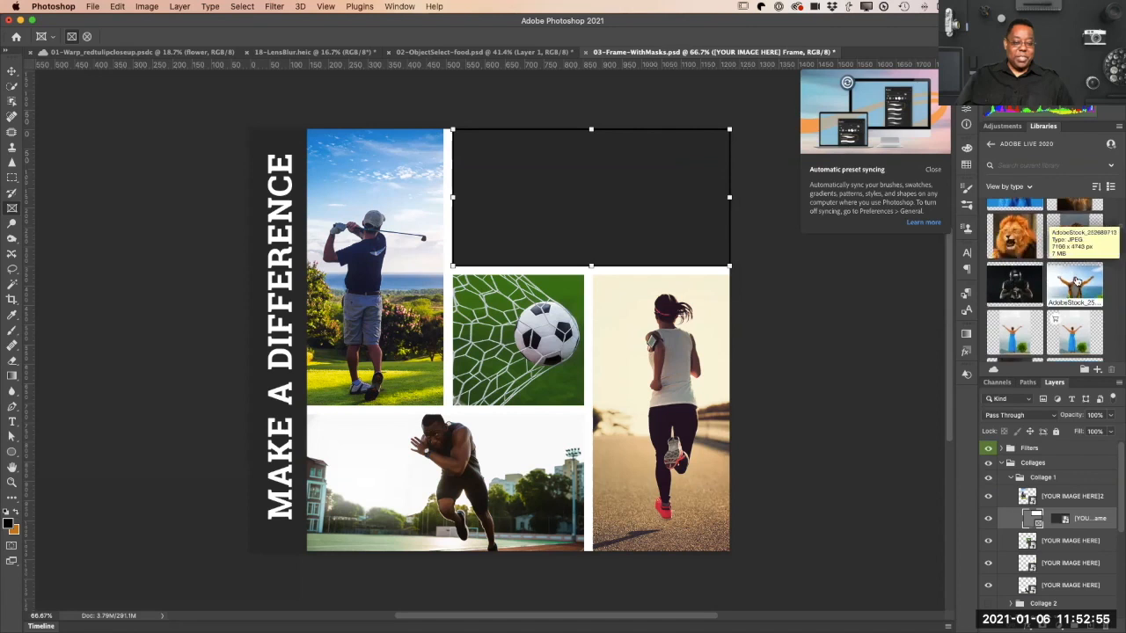
scroll(1042, 280, up, 3)
scroll(1047, 280, up, 1)
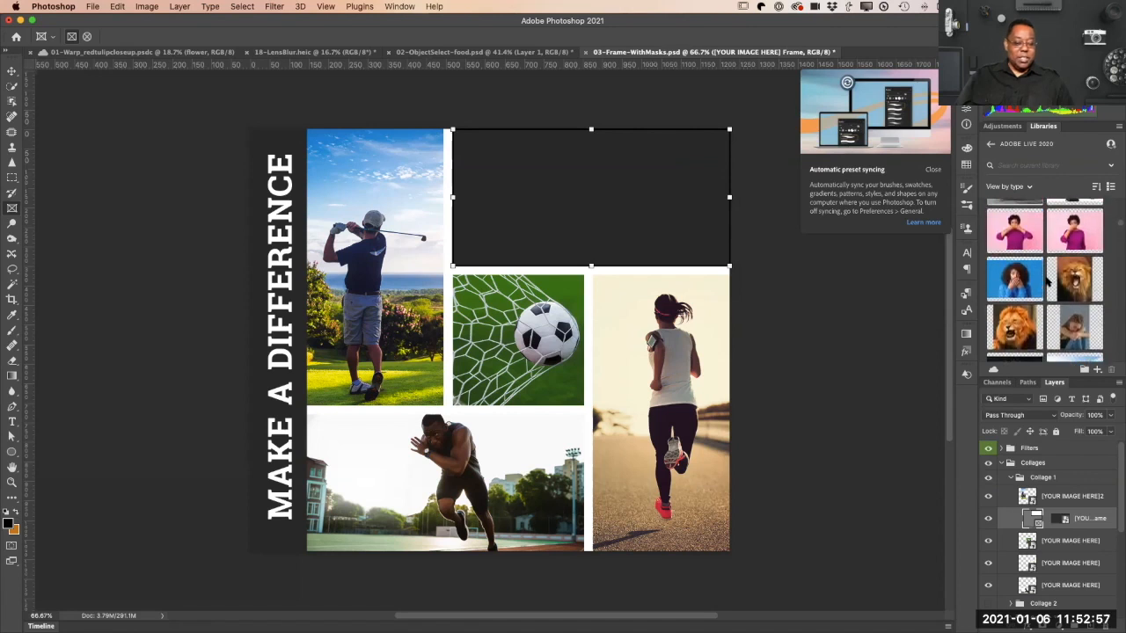
scroll(1047, 280, down, 6)
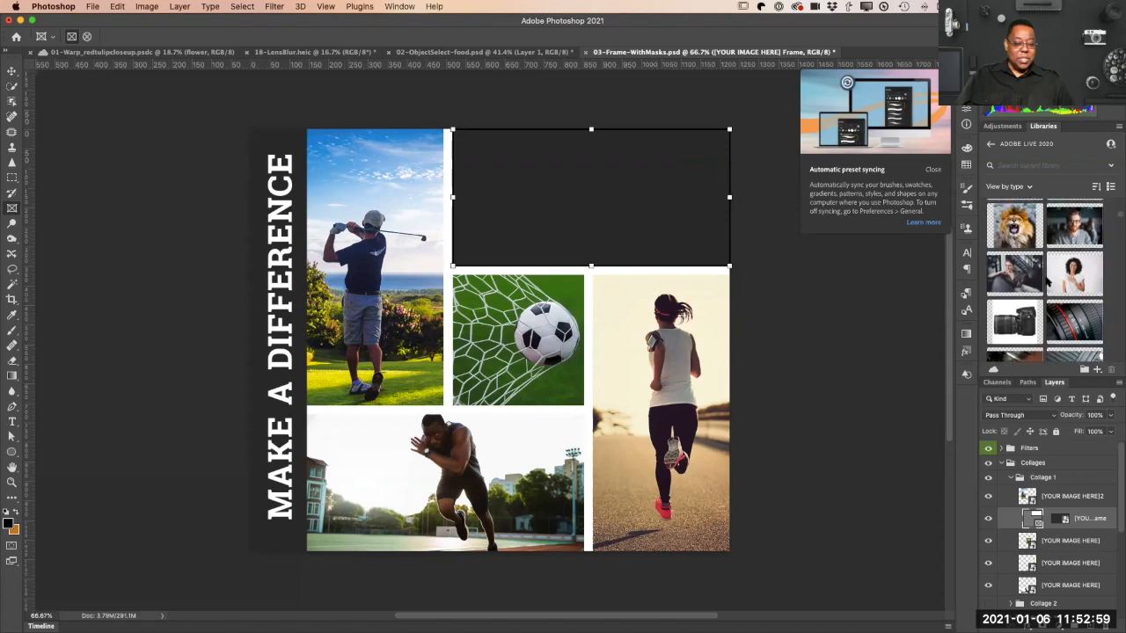
scroll(1047, 280, down, 2)
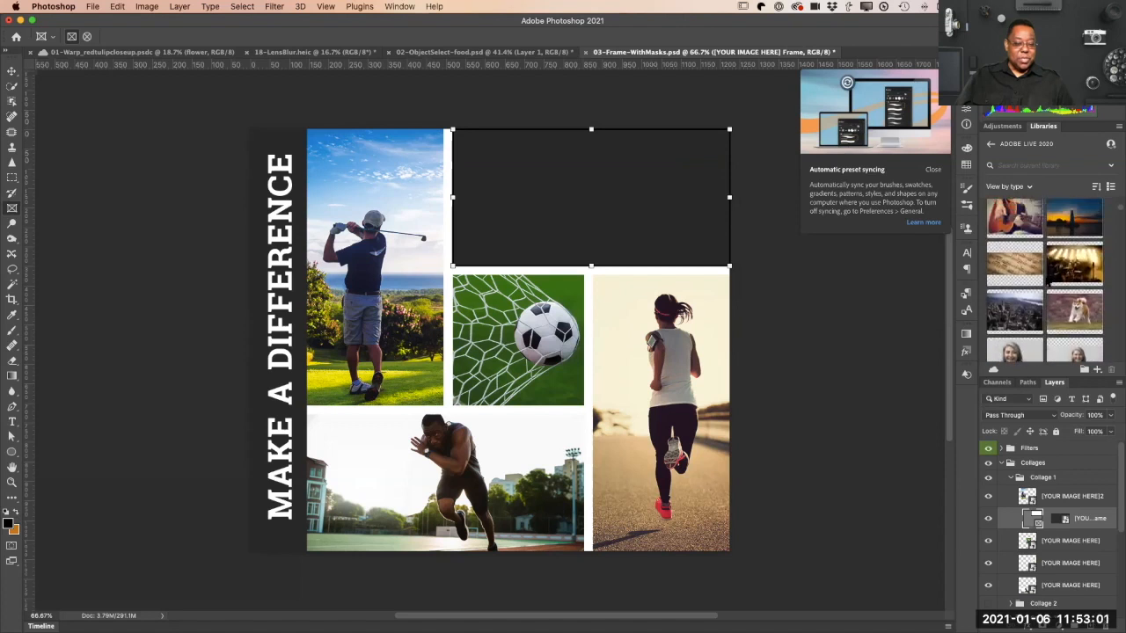
scroll(1045, 280, down, 10)
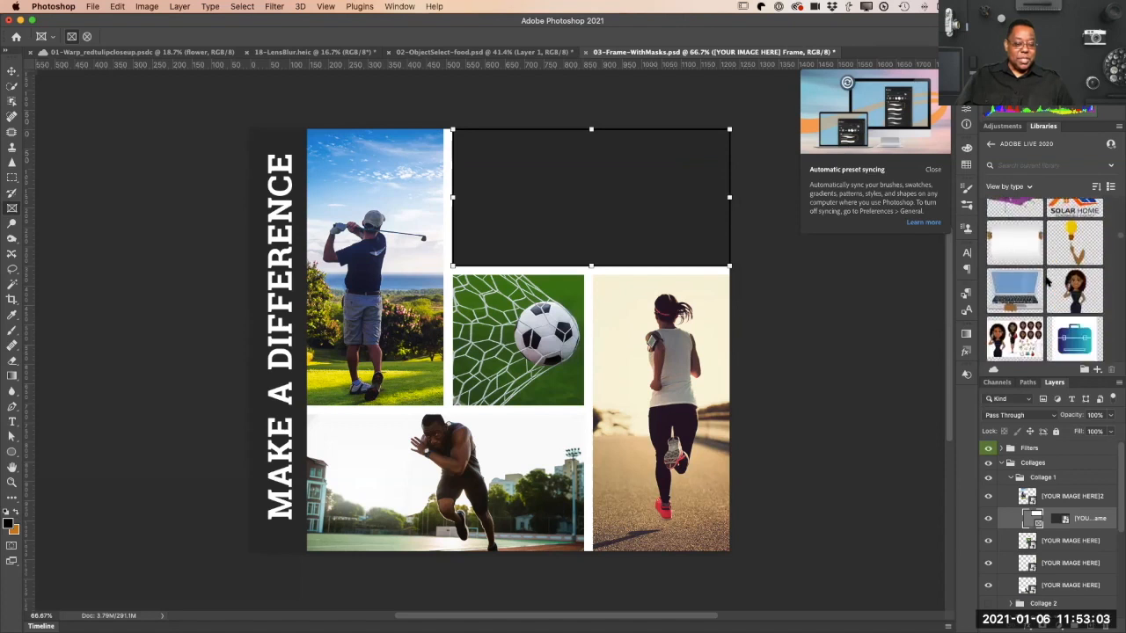
scroll(1046, 280, down, 10)
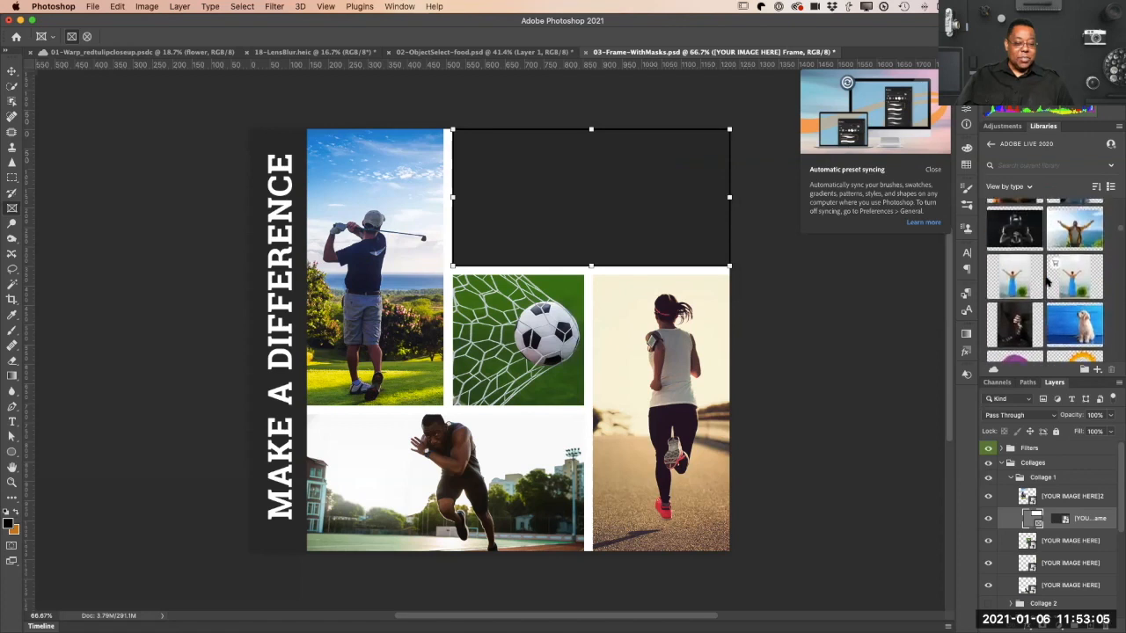
drag(1074, 233, 720, 261)
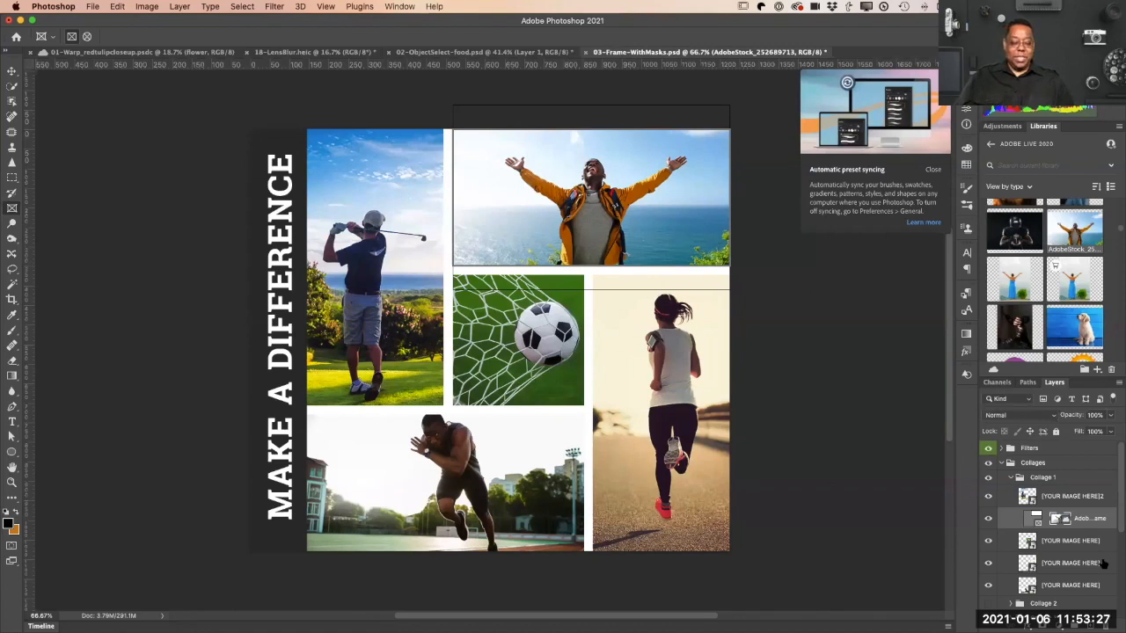
Step: Select the frame around the man's photo, shrink it from its upper outer corner, and undo the resizing
click(1036, 520)
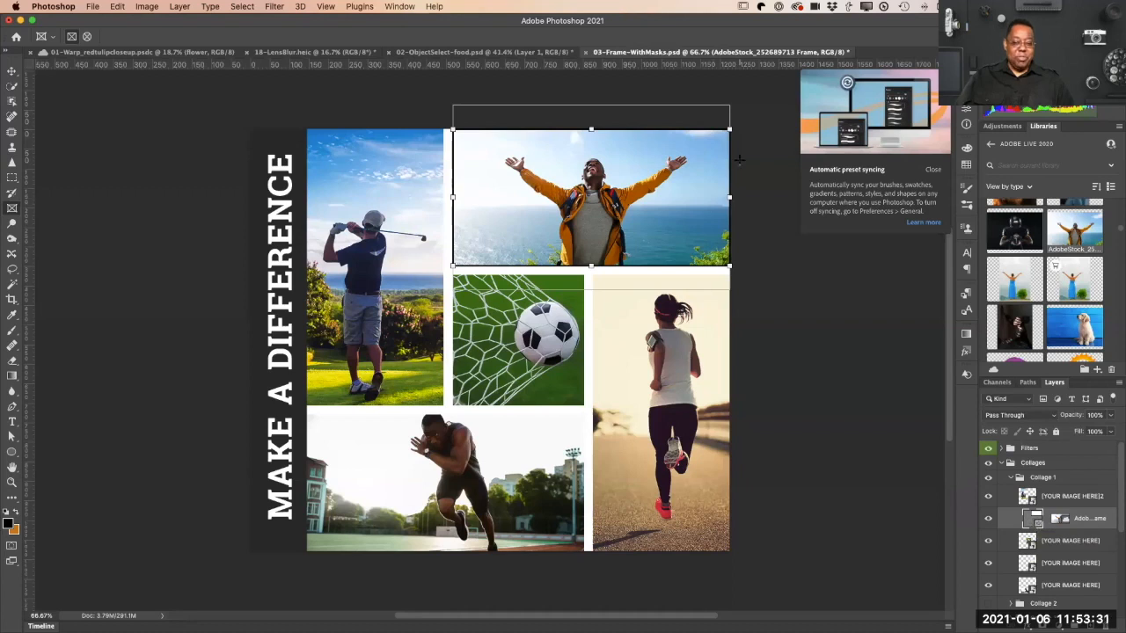
drag(729, 128, 692, 151)
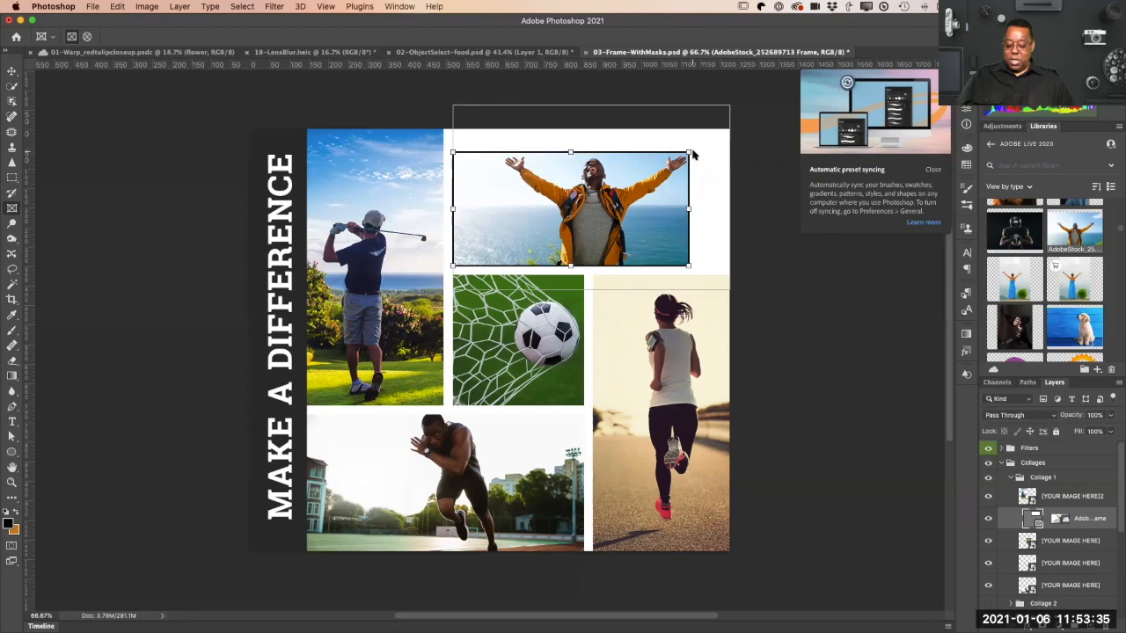
key(super+z)
Step: Select the man's photo inside the frame and move it slightly upward, leaving the frame itself in place
click(1060, 519)
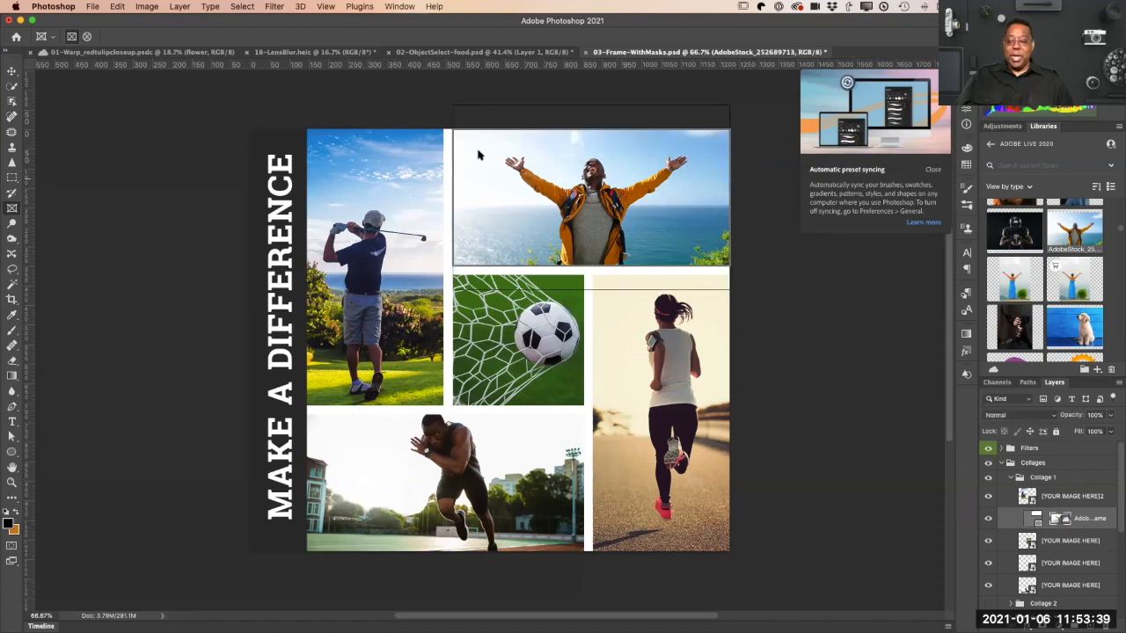
click(13, 71)
drag(628, 202, 635, 167)
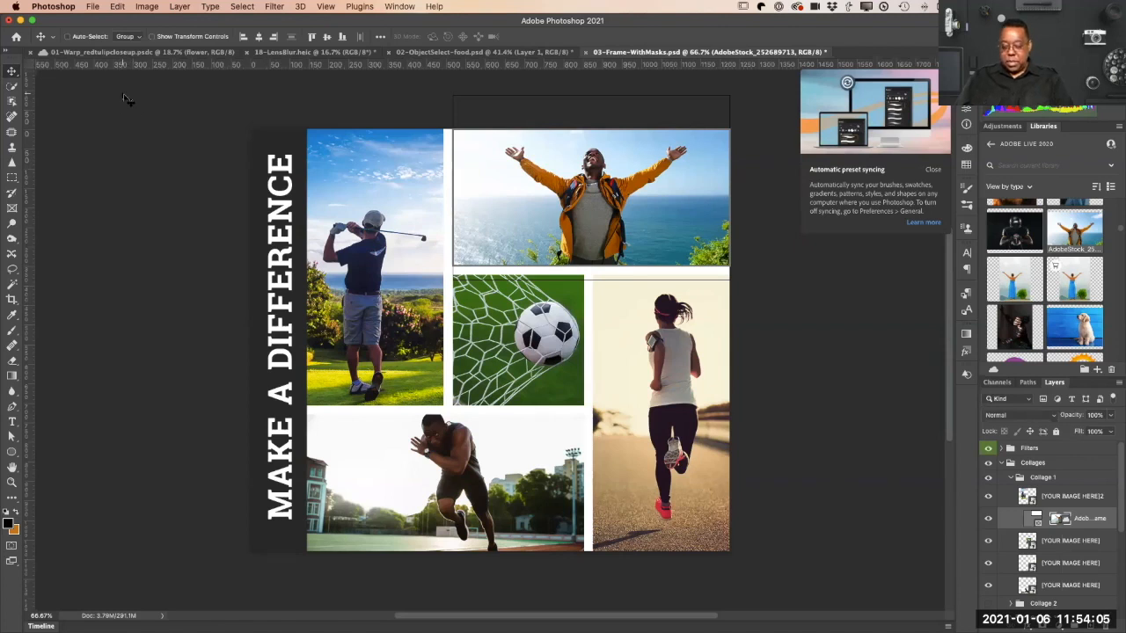
key(super+t)
Step: Create a 3840 × 2160 px transparent document at 72 pixels/inch, fill its layer with white, and dismiss the preset syncing tip
key(super+n)
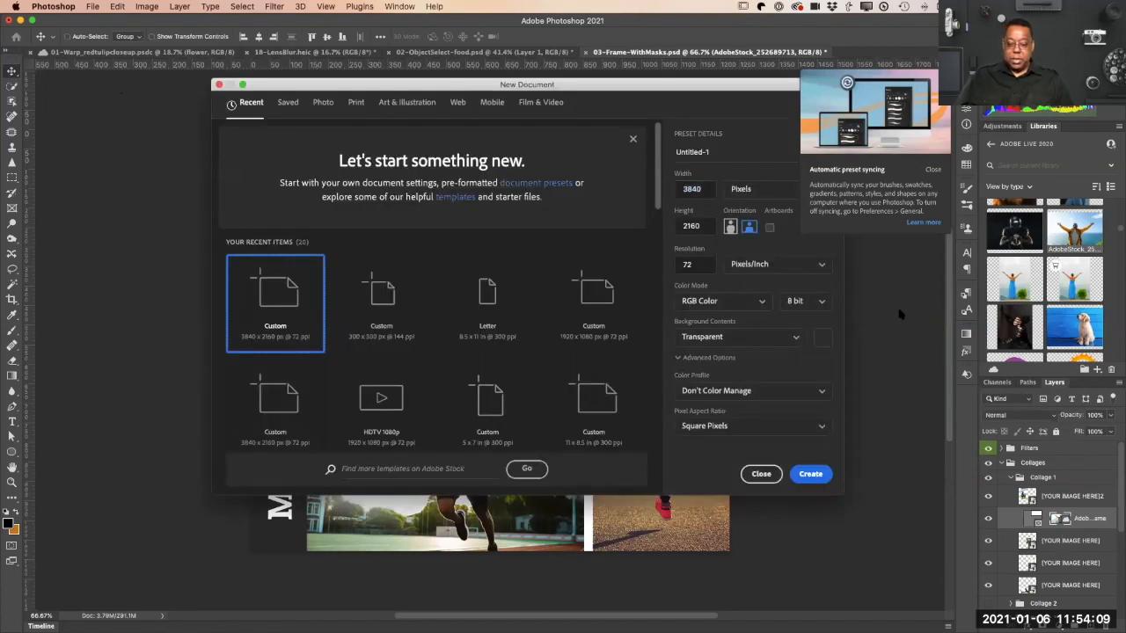
click(809, 474)
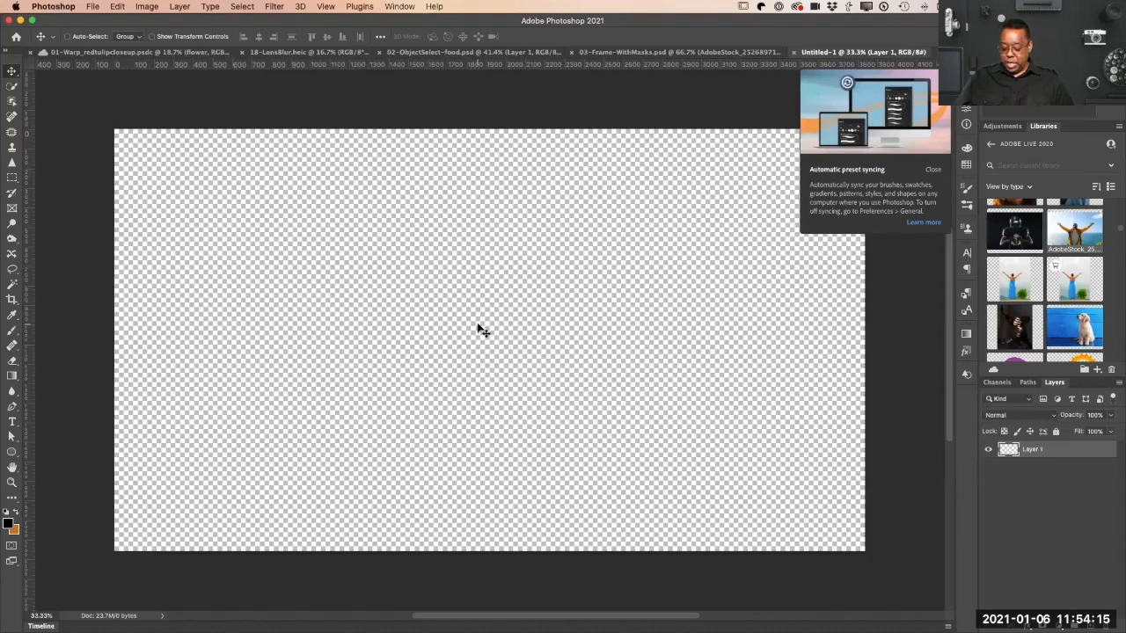
key(x)
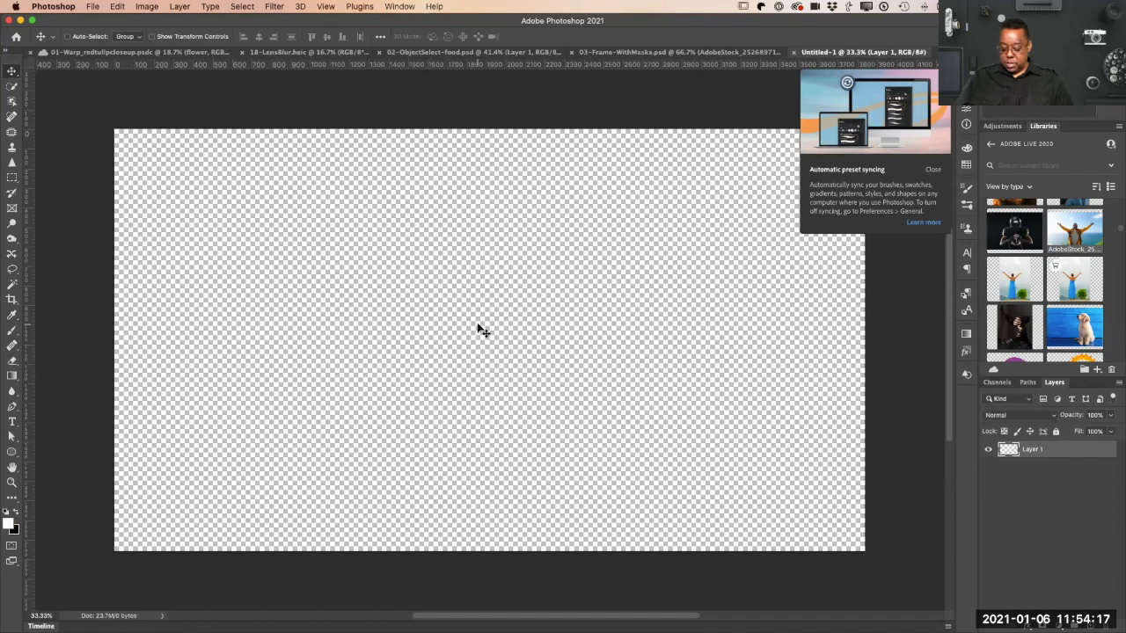
key(alt+BackSpace)
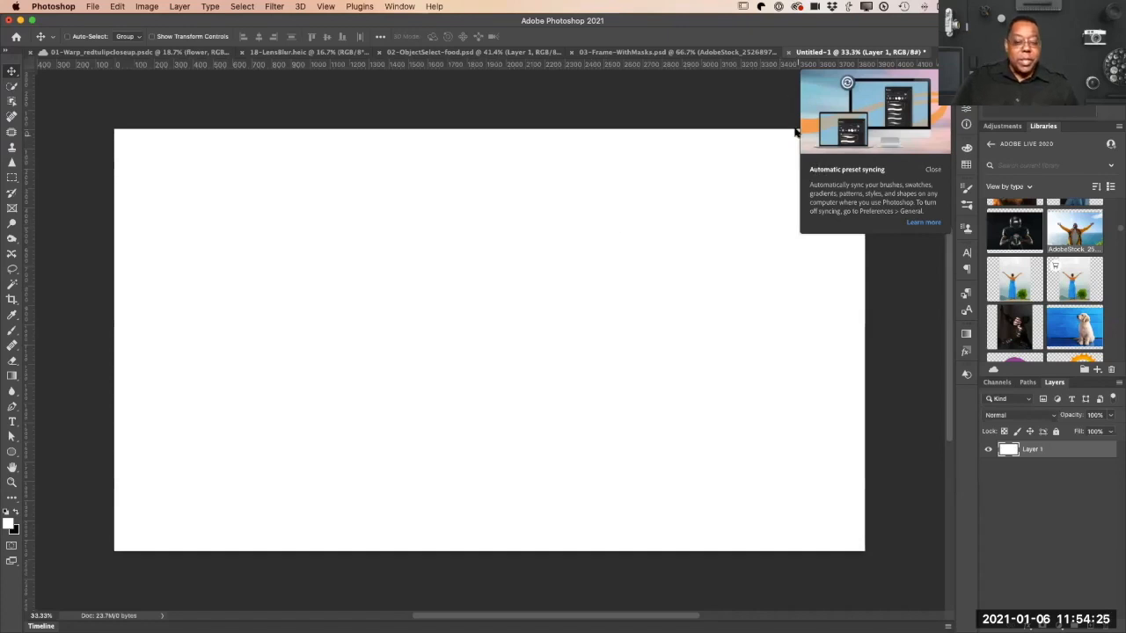
click(932, 168)
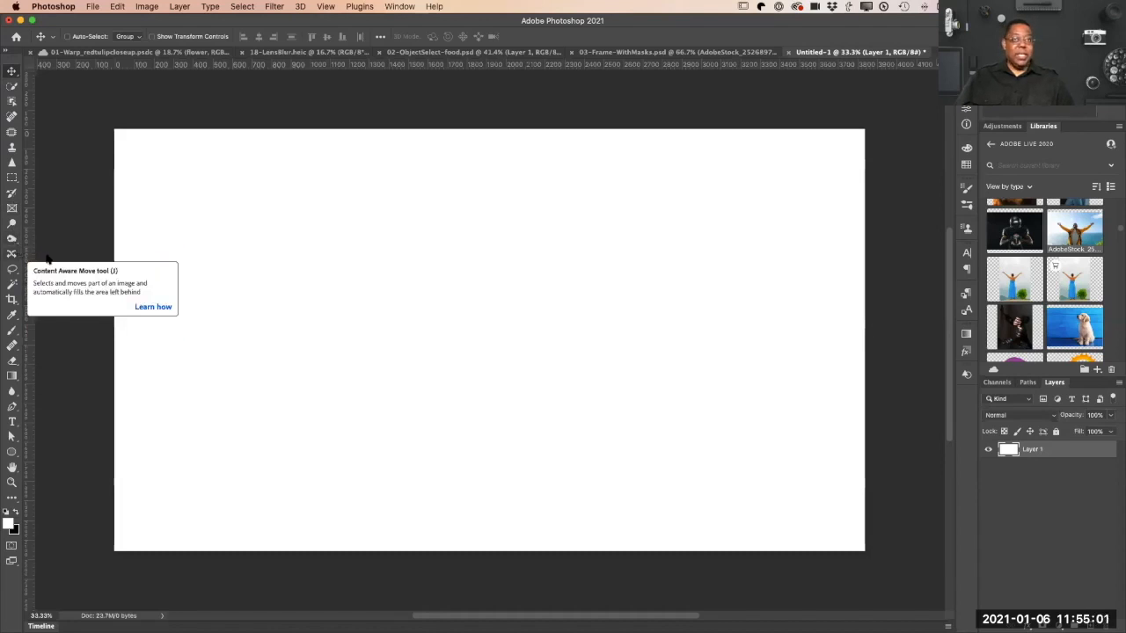
Step: Add the text "Naples" in the left half of the white canvas with the Type tool
key(t)
click(254, 325)
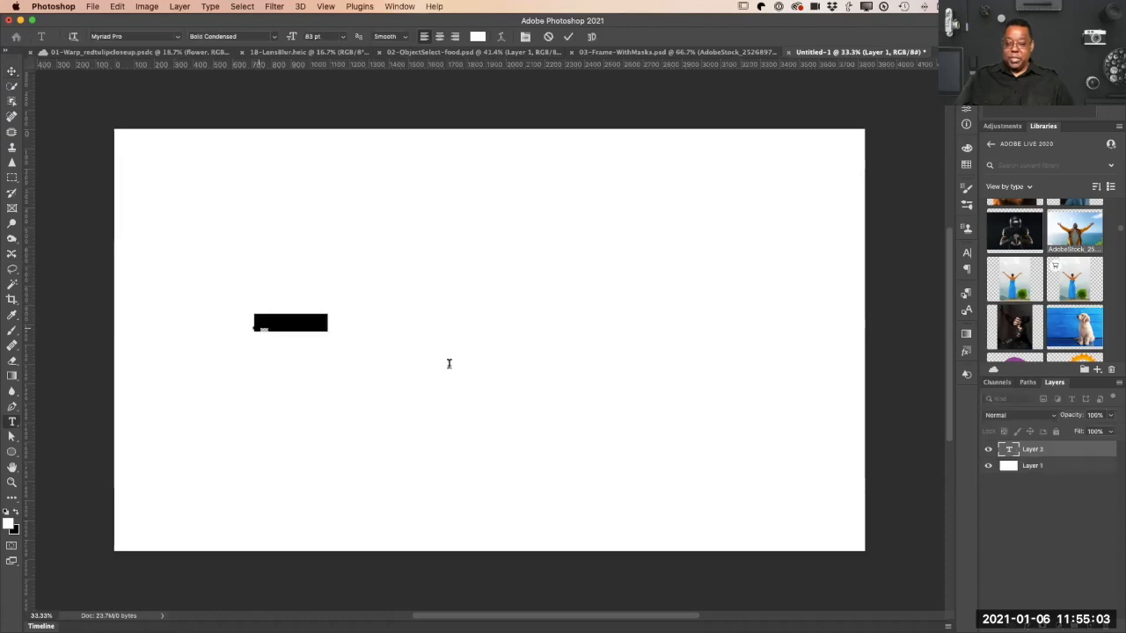
text(TERRY)
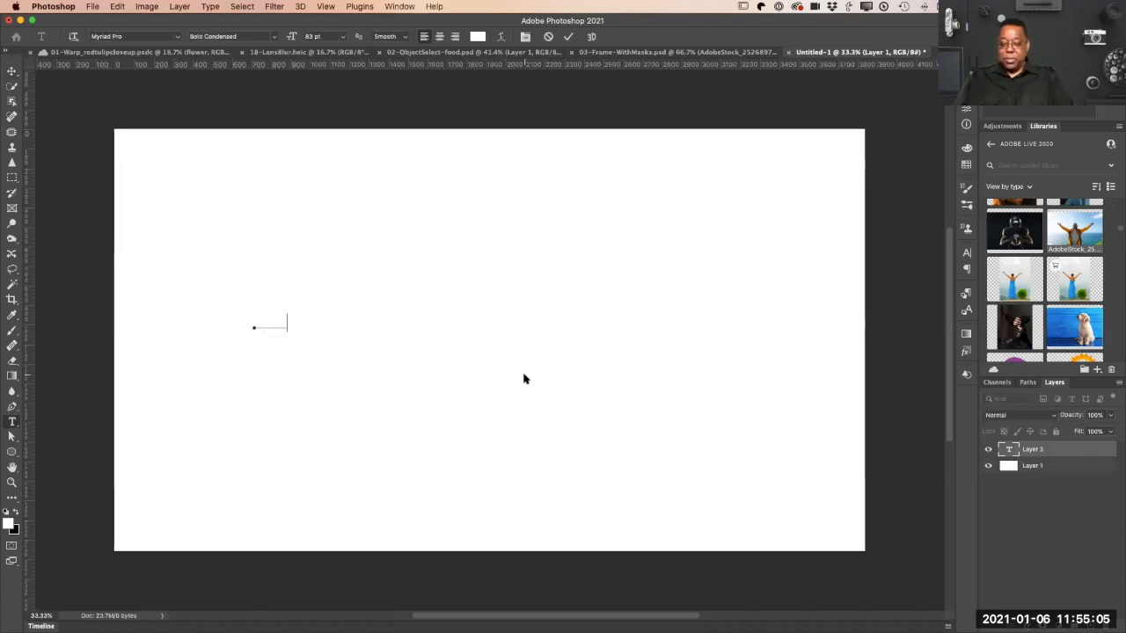
Step: Enlarge the "Naples" text to about 645 pt and recolor it dark red, hex 430a0a
key(super+a)
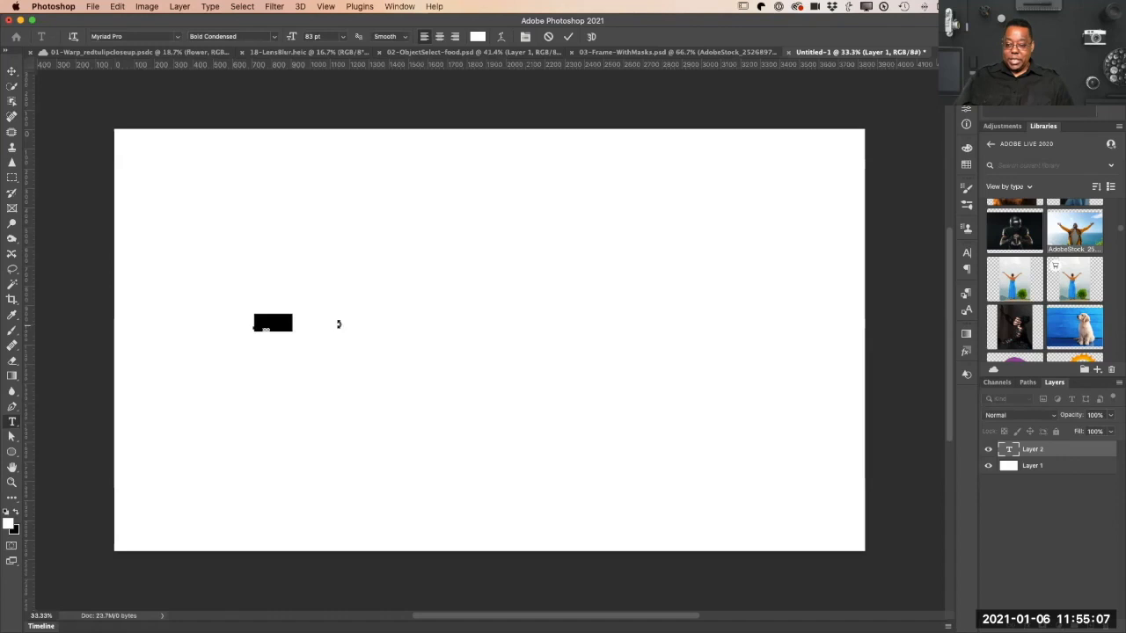
drag(668, 212, 724, 190)
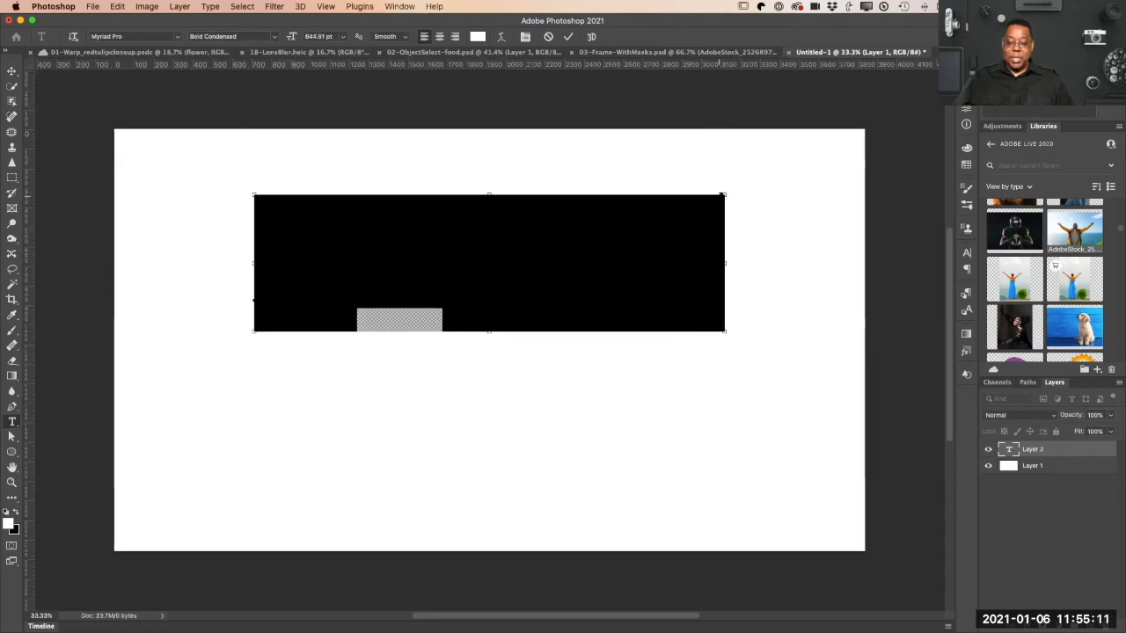
click(477, 37)
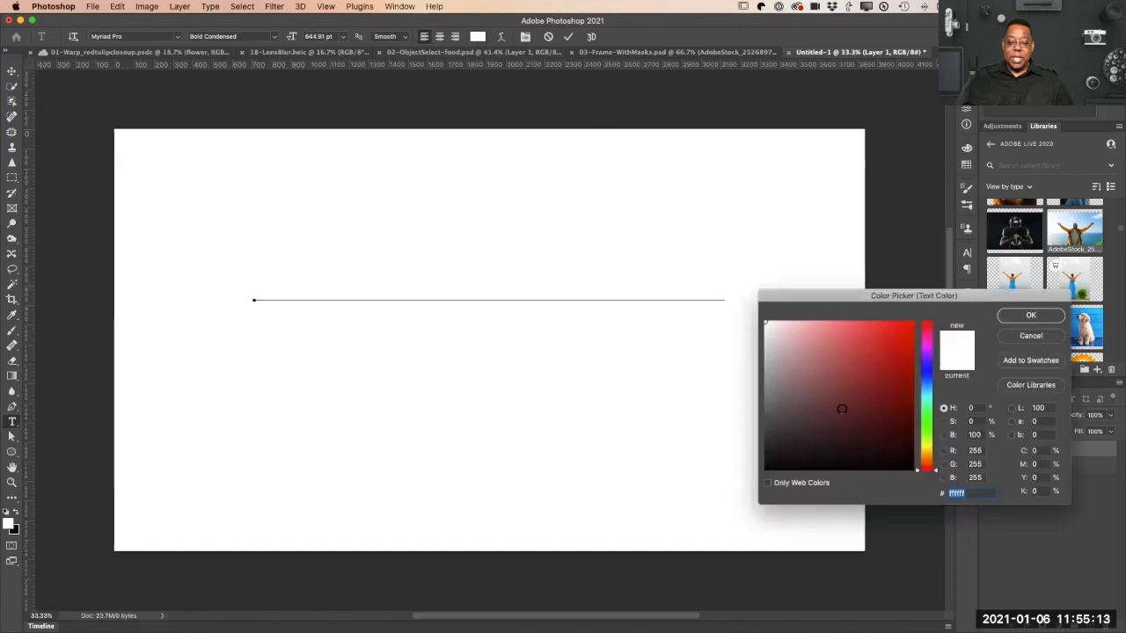
click(890, 430)
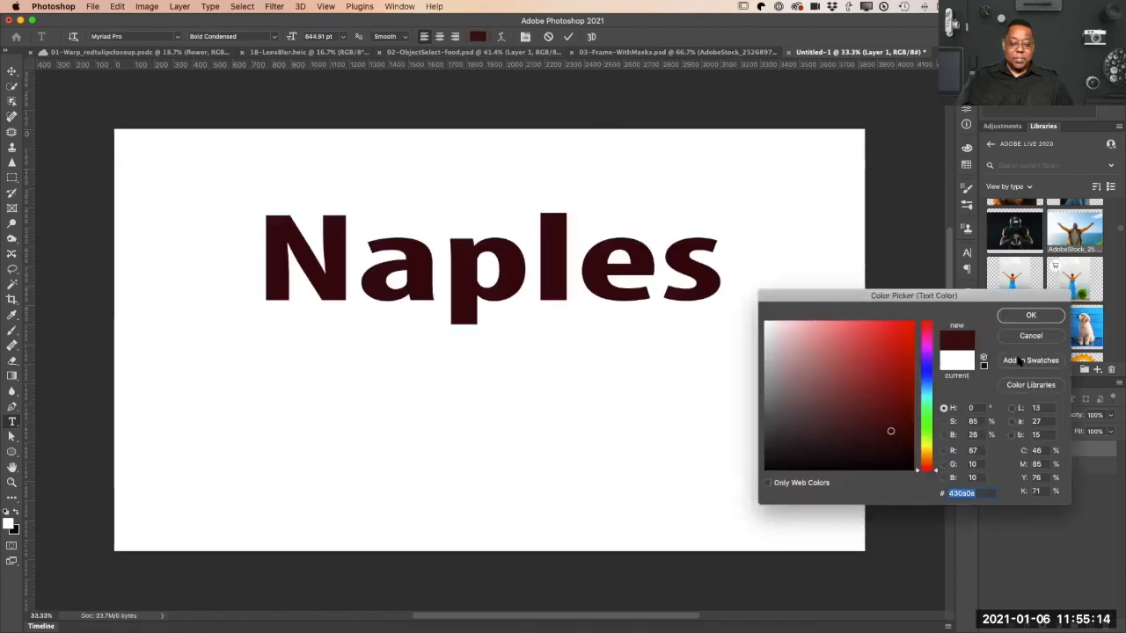
click(1029, 315)
Step: Move the "Naples" text down to the middle of the canvas and convert its layer to a frame named Naples
click(11, 70)
drag(473, 323, 468, 369)
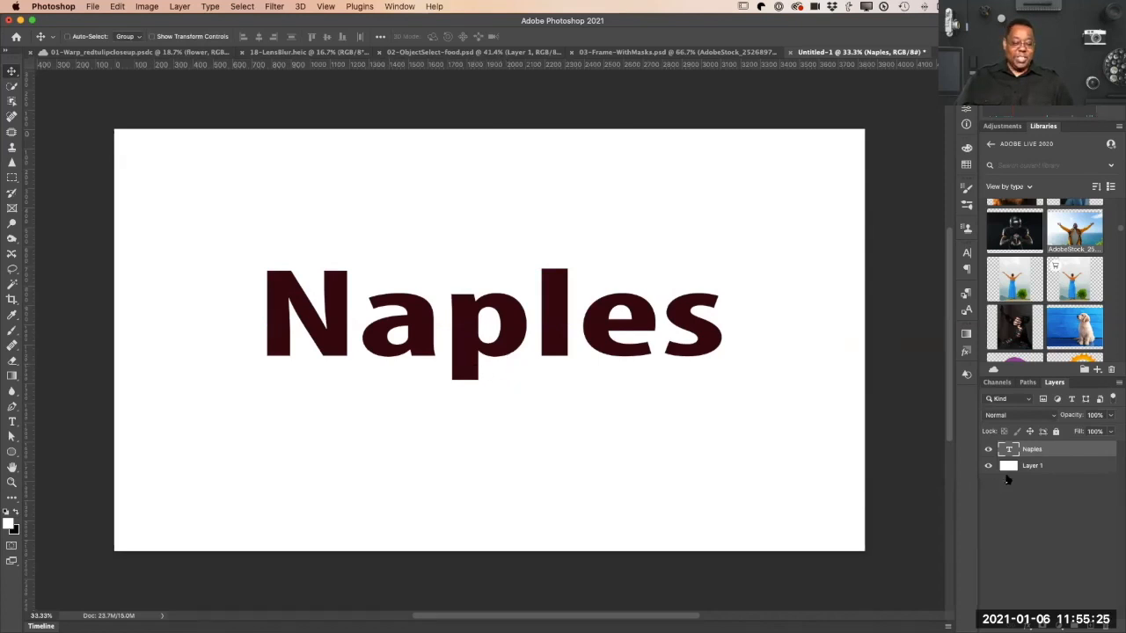
right_click(1052, 449)
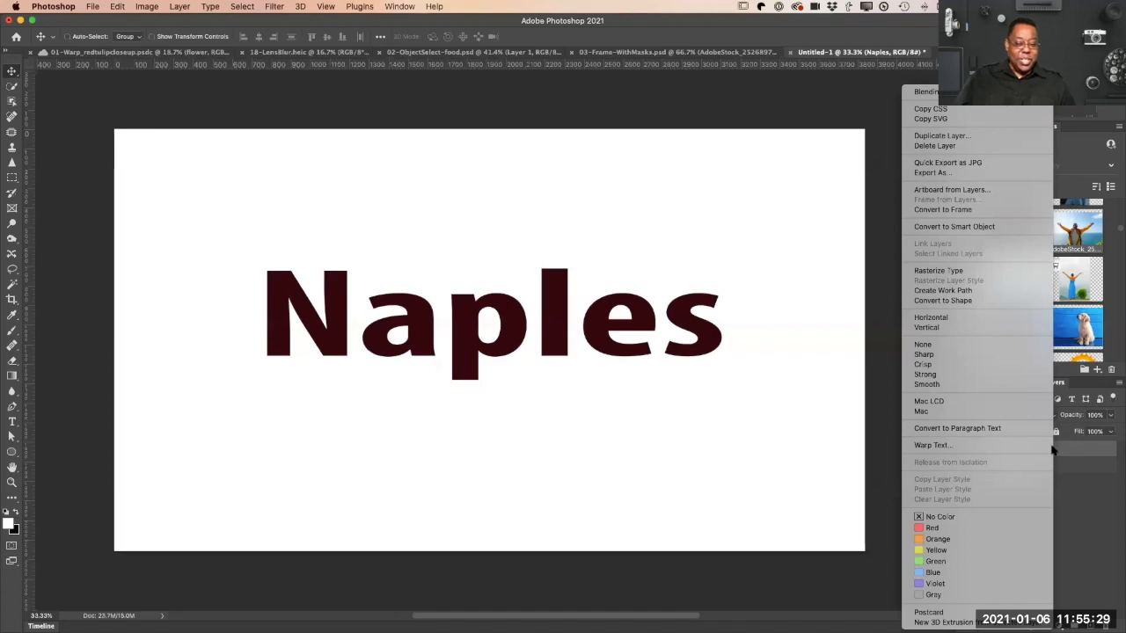
click(980, 209)
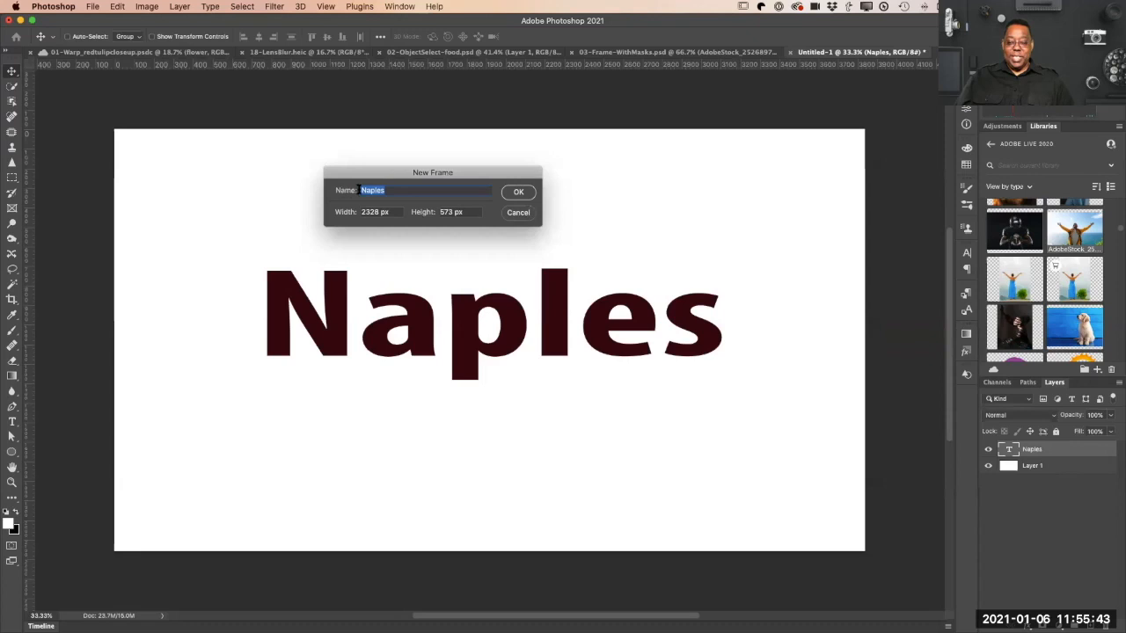
click(517, 194)
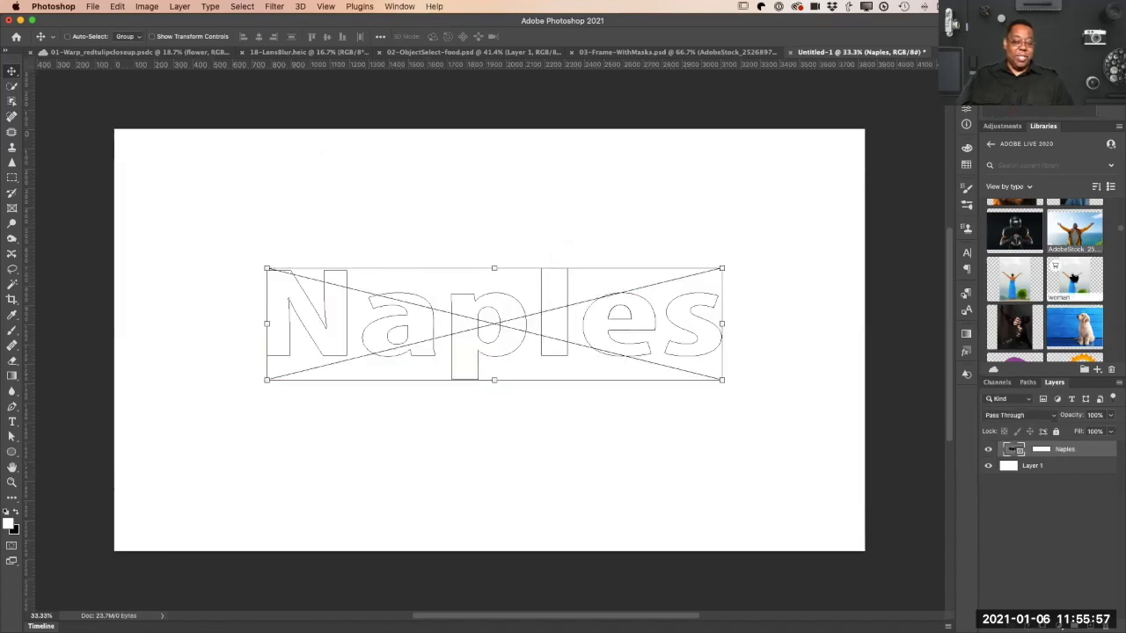
Step: Place the roaring lion photo from the ADOBE LIVE 2020 library into the Naples text frame
scroll(1074, 282, down, 3)
scroll(1074, 321, down, 10)
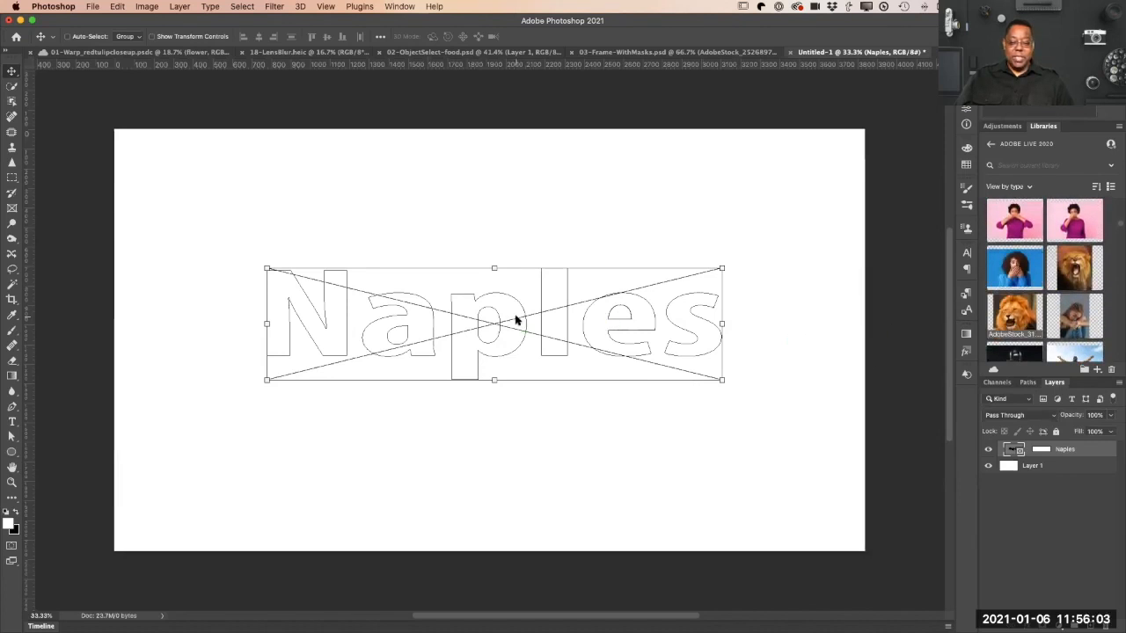
drag(515, 321, 516, 322)
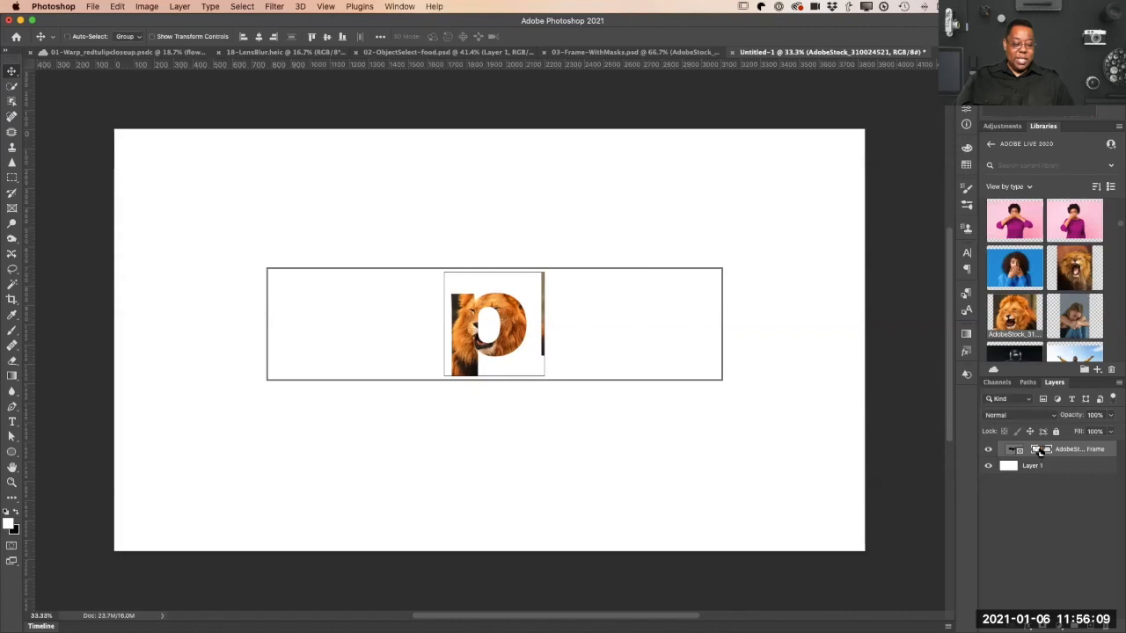
Step: Scale the lion photo inside the frame to about 596% and reposition it so that it fills all the letters
key(super+t)
drag(543, 274, 810, 5)
drag(396, 376, 206, 428)
drag(475, 205, 462, 338)
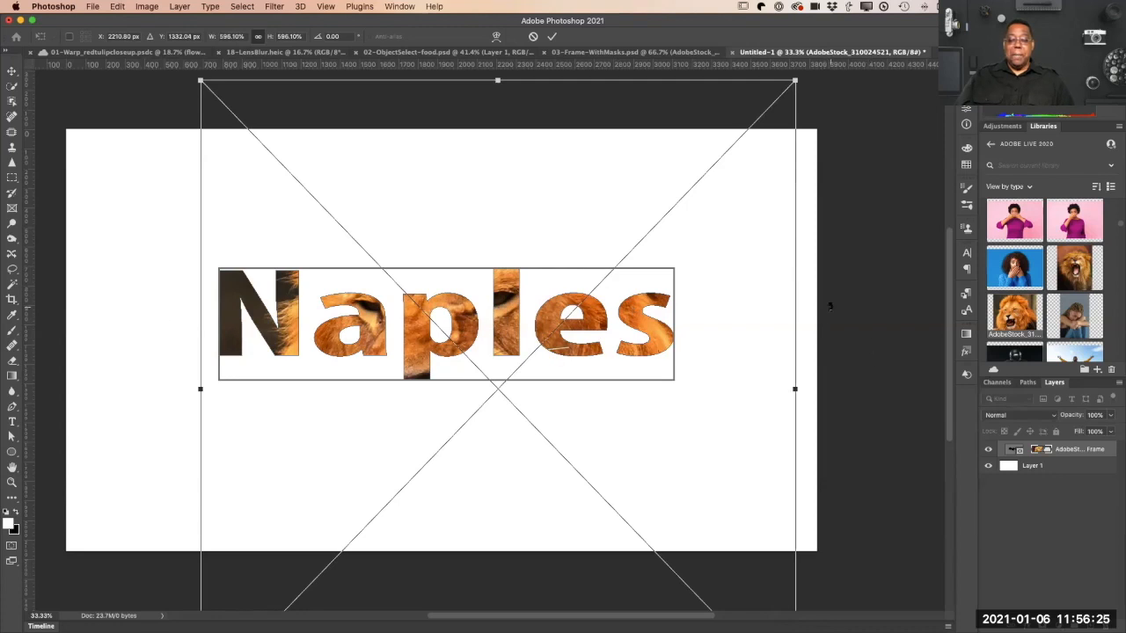
click(552, 35)
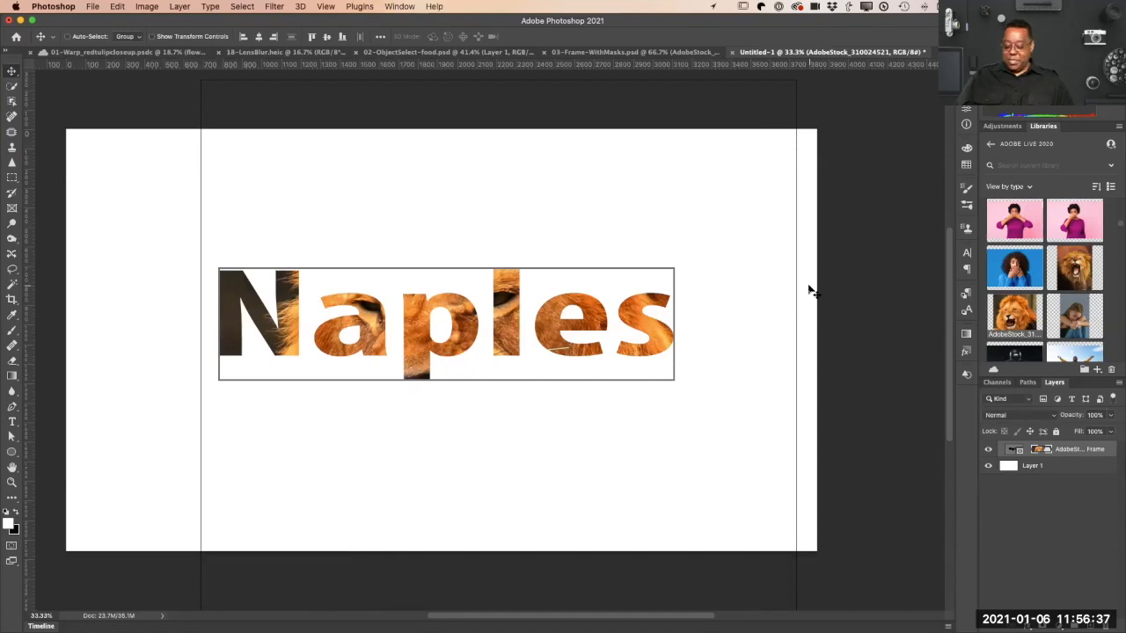
Step: Close Untitled-1, the frame collage, the food photo and the tulip document without saving, keeping only 18-LensBlur.heic open
key(super+w)
key(super+d)
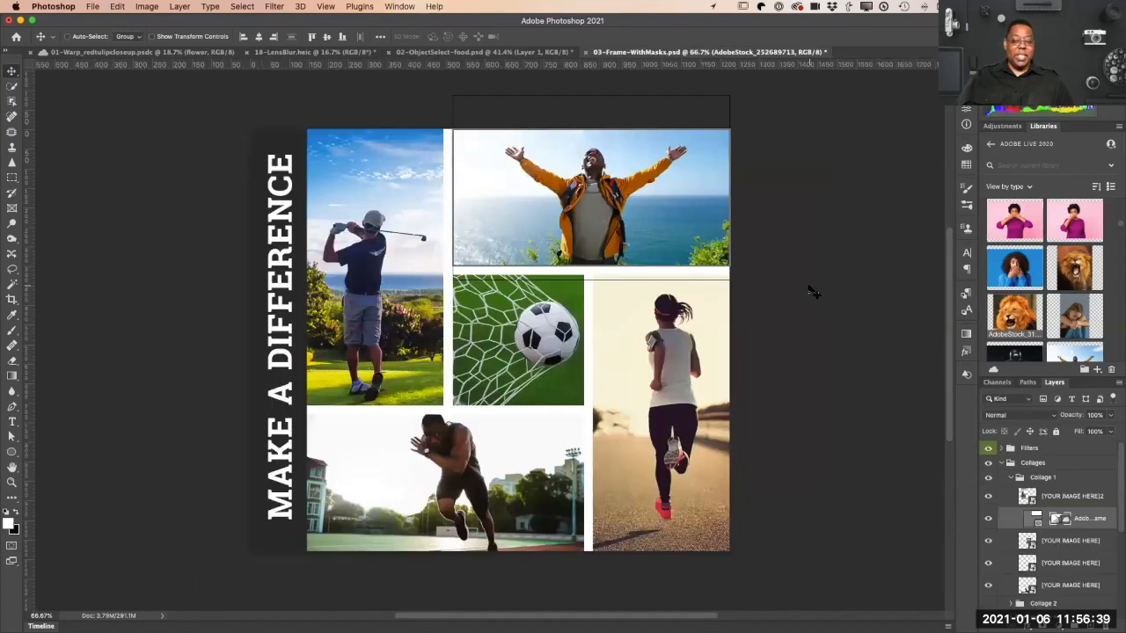
key(super+w)
key(Escape)
key(super+w)
key(super+d)
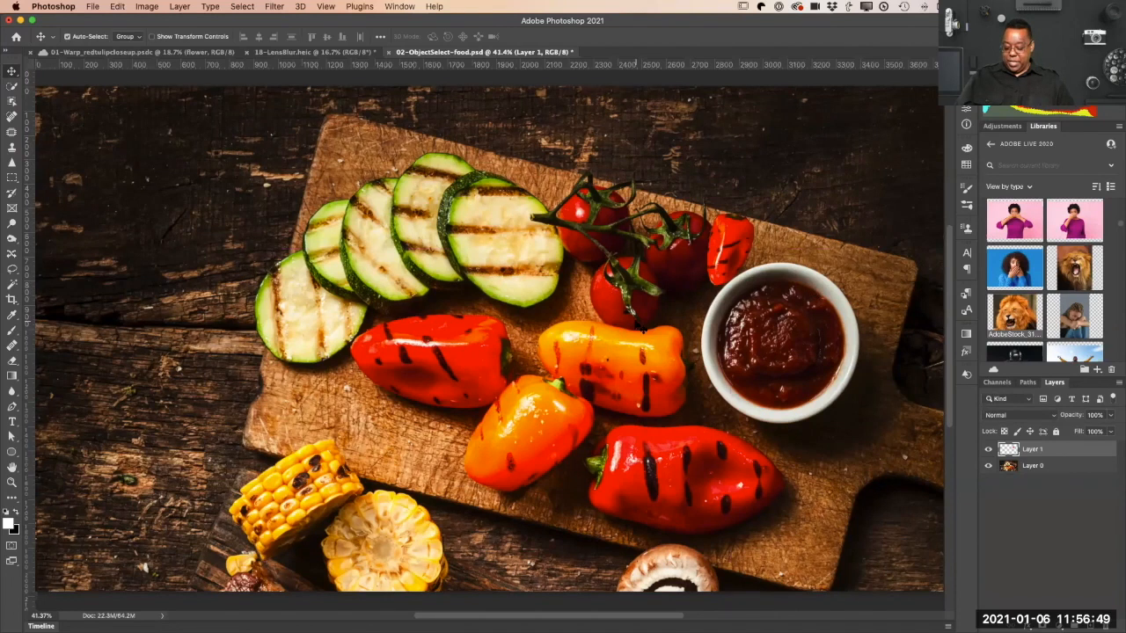
key(super+w)
key(super+d)
key(super+w)
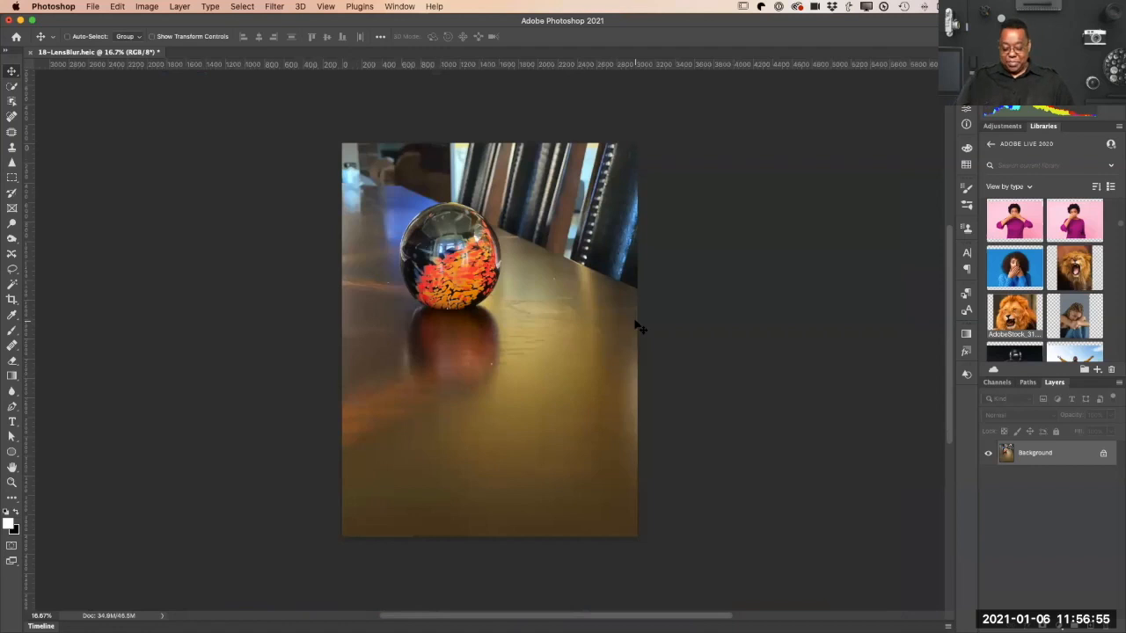
Step: Start the Lens Blur filter on the glass ball photo, keeping Depth Map as the depth source
key(super+0)
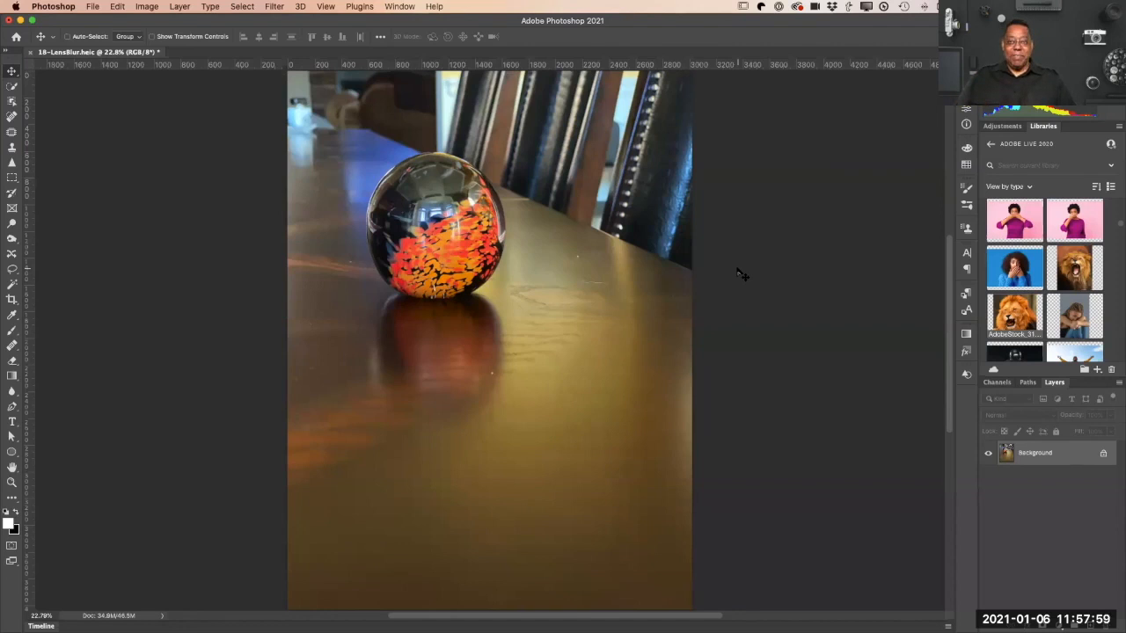
click(275, 7)
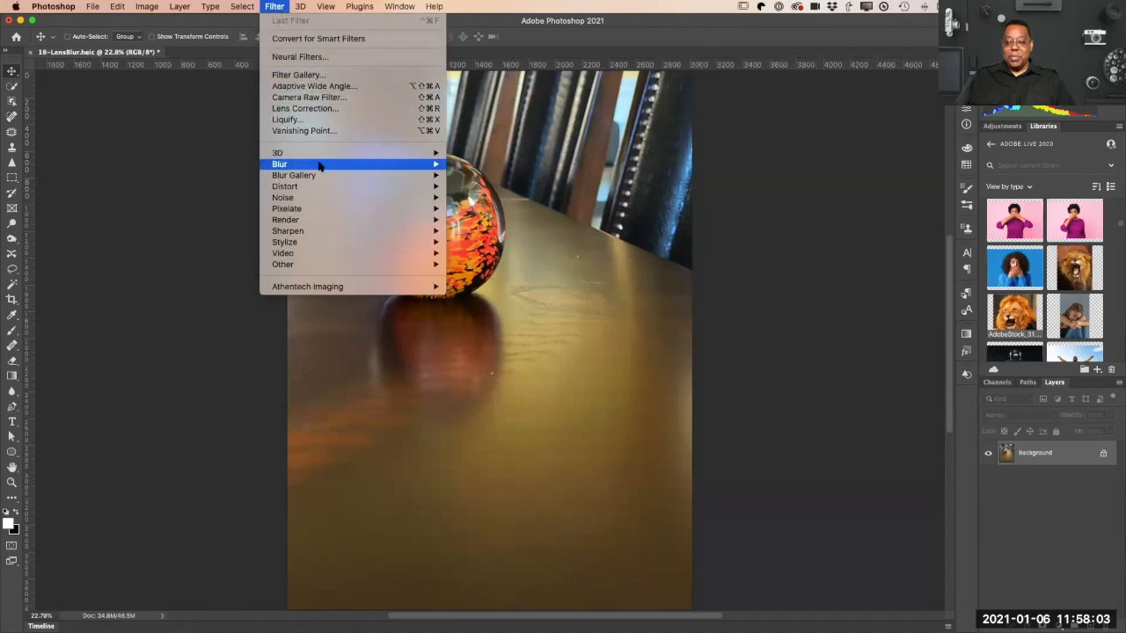
mouse_move(320, 166)
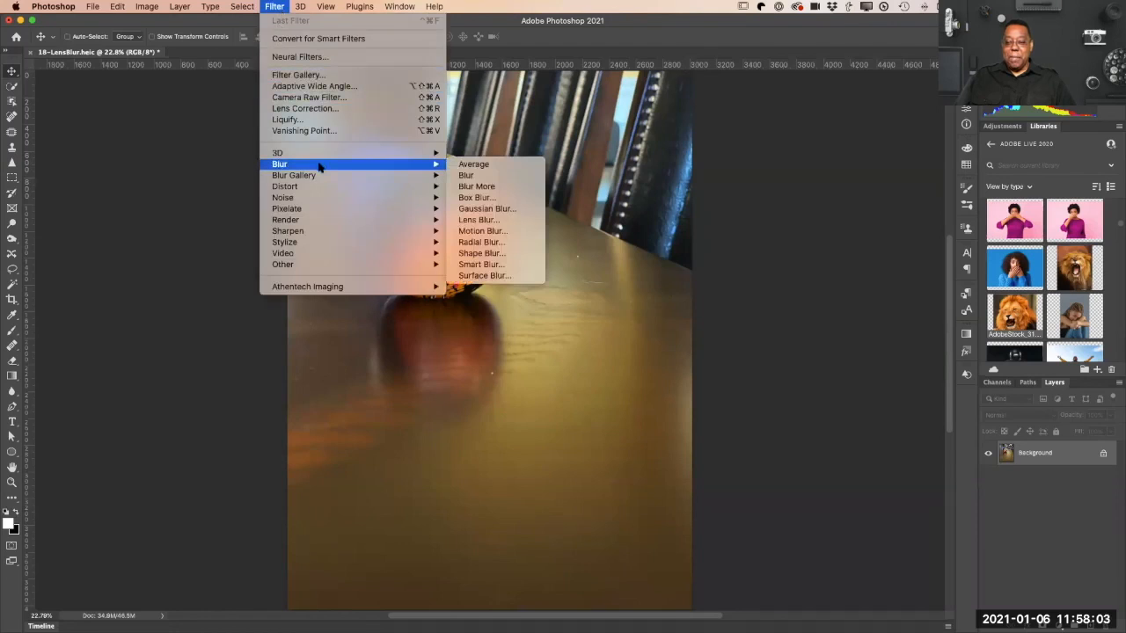
click(503, 227)
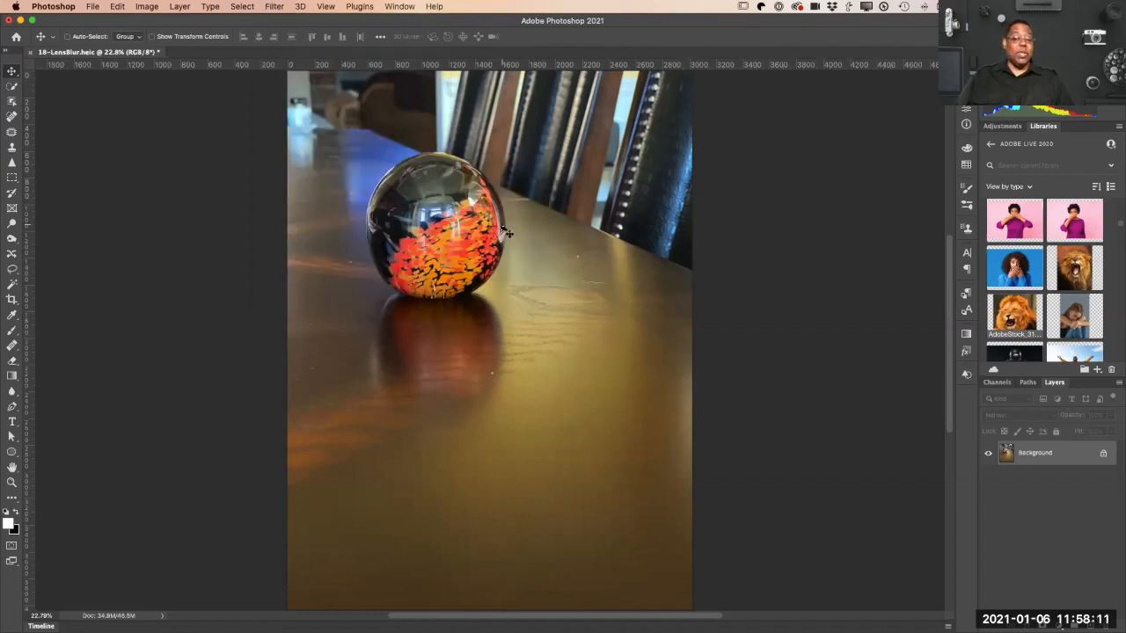
click(236, 7)
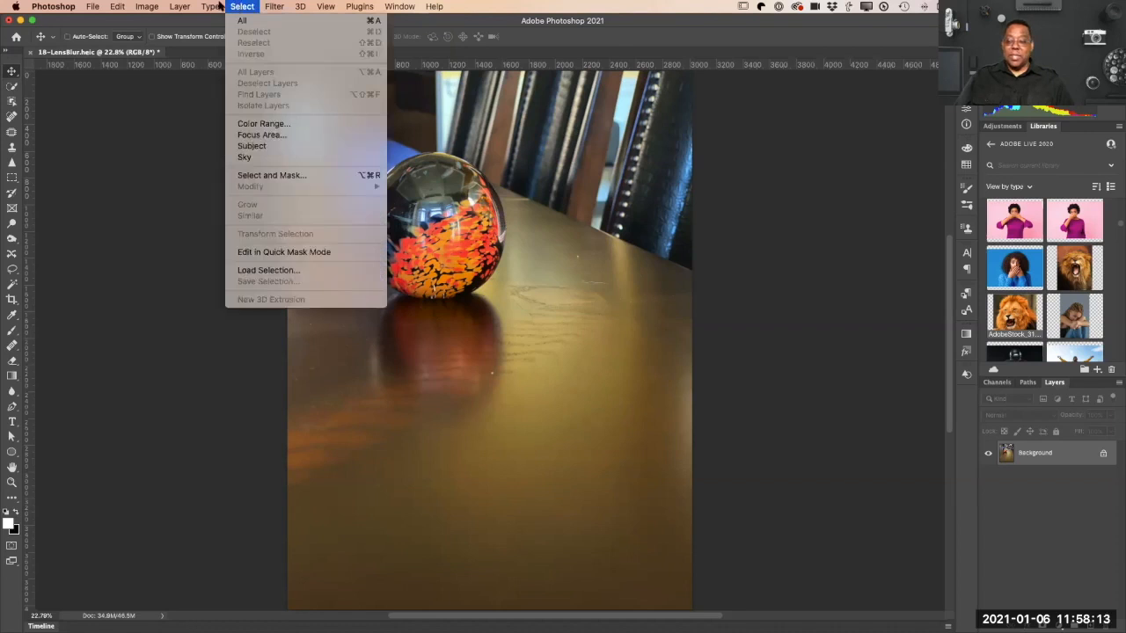
mouse_move(180, 7)
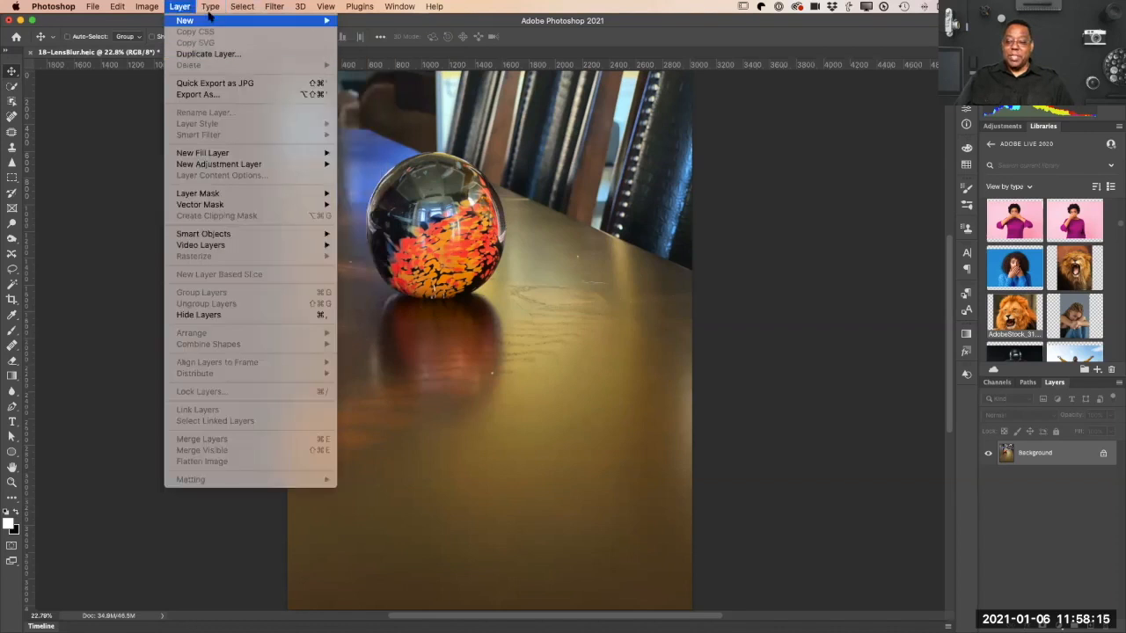
mouse_move(274, 7)
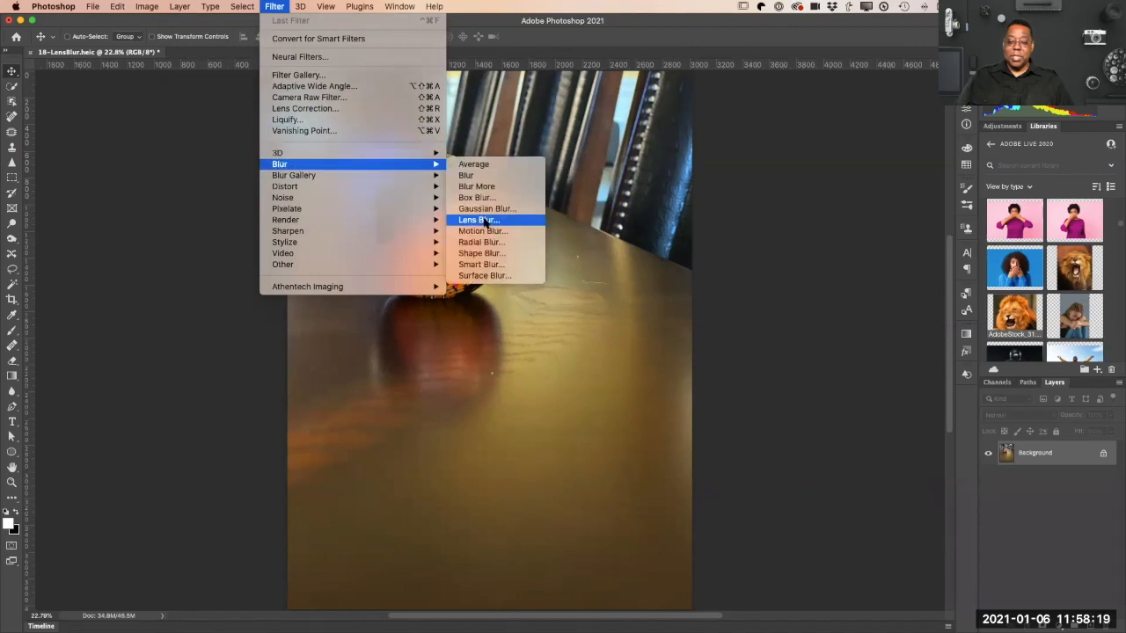
click(483, 220)
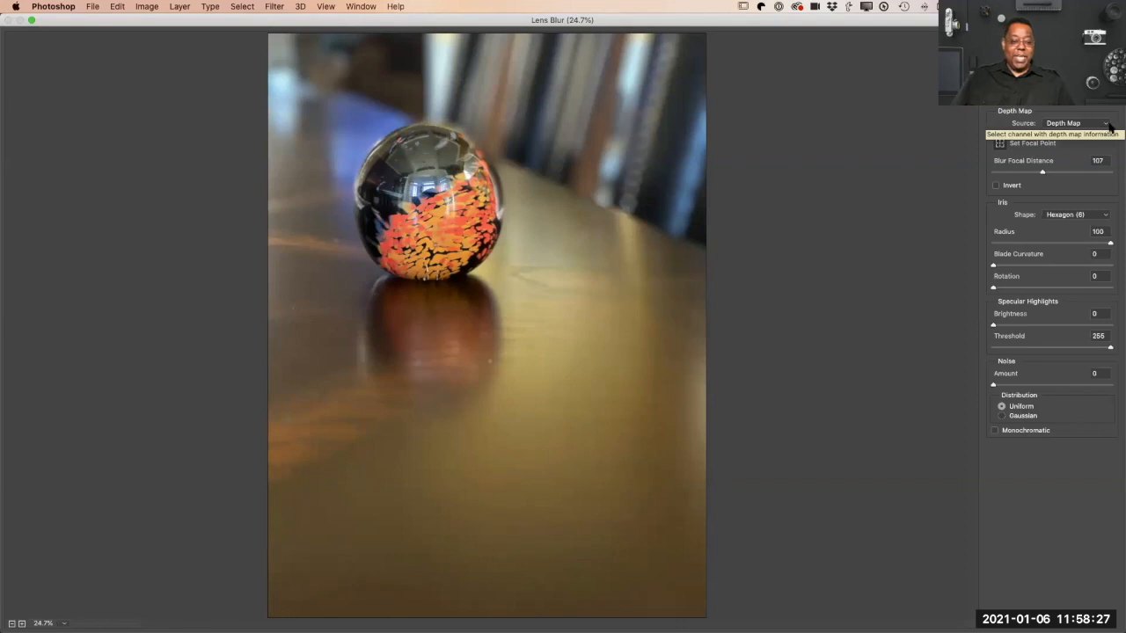
click(1106, 126)
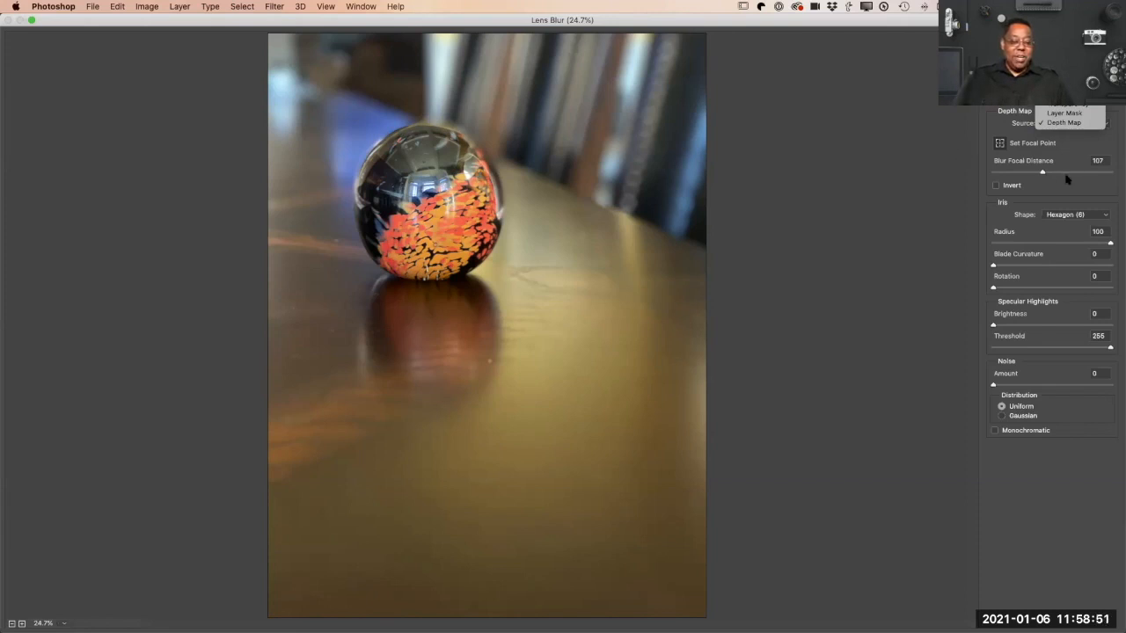
click(1081, 201)
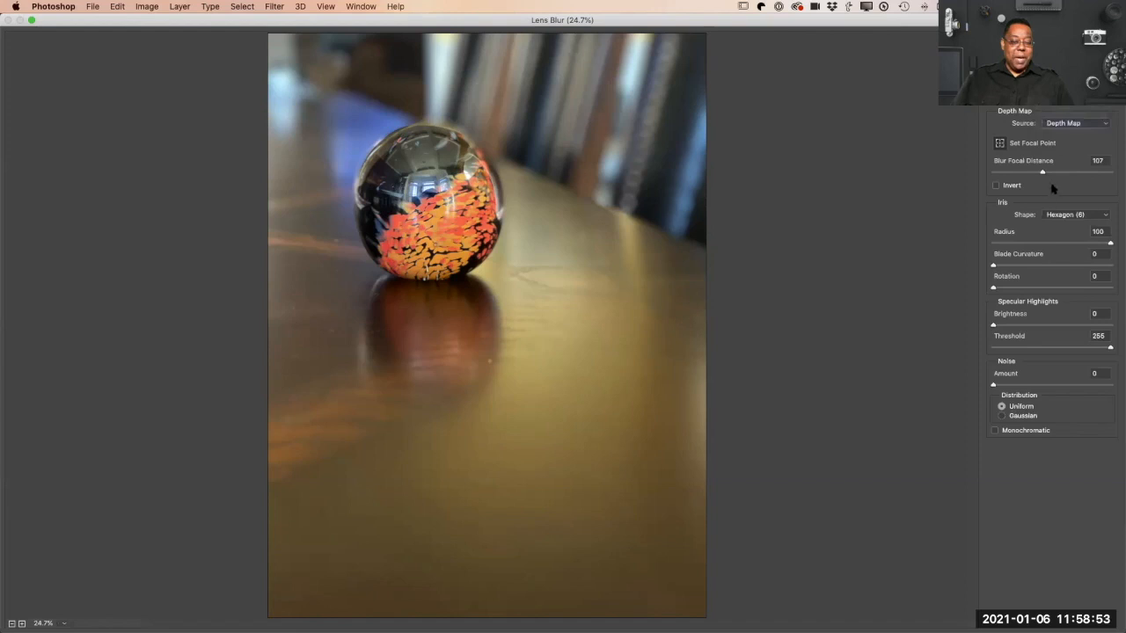
Step: Try different blur focus depths: focal distance 255, and focal points on the ball, the foreground table and the far background
drag(1043, 176, 1115, 174)
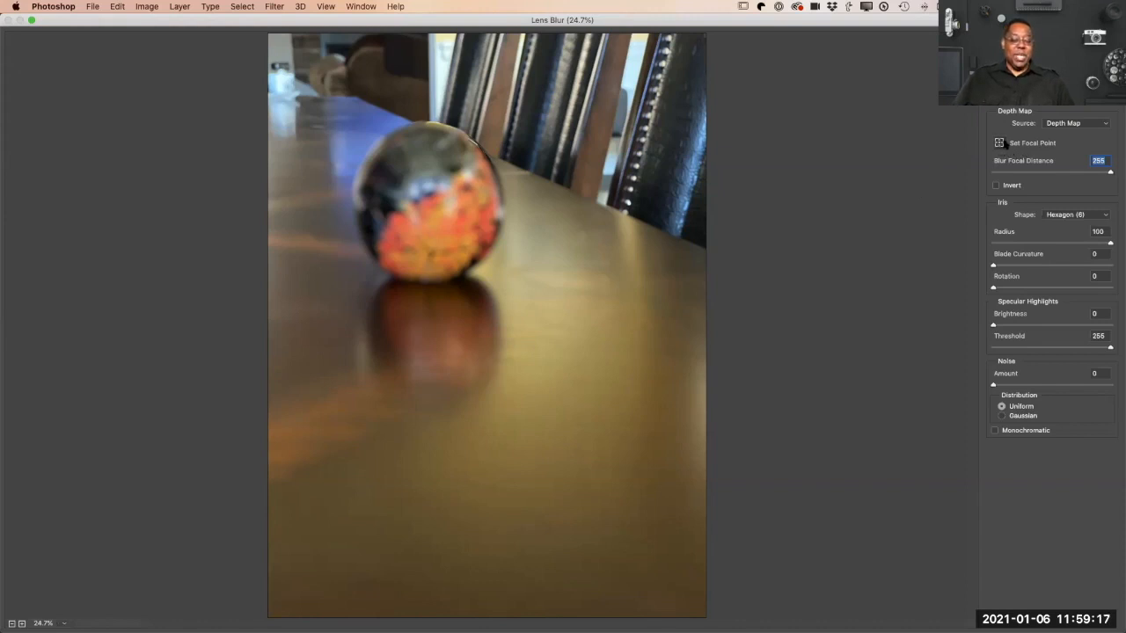
click(446, 225)
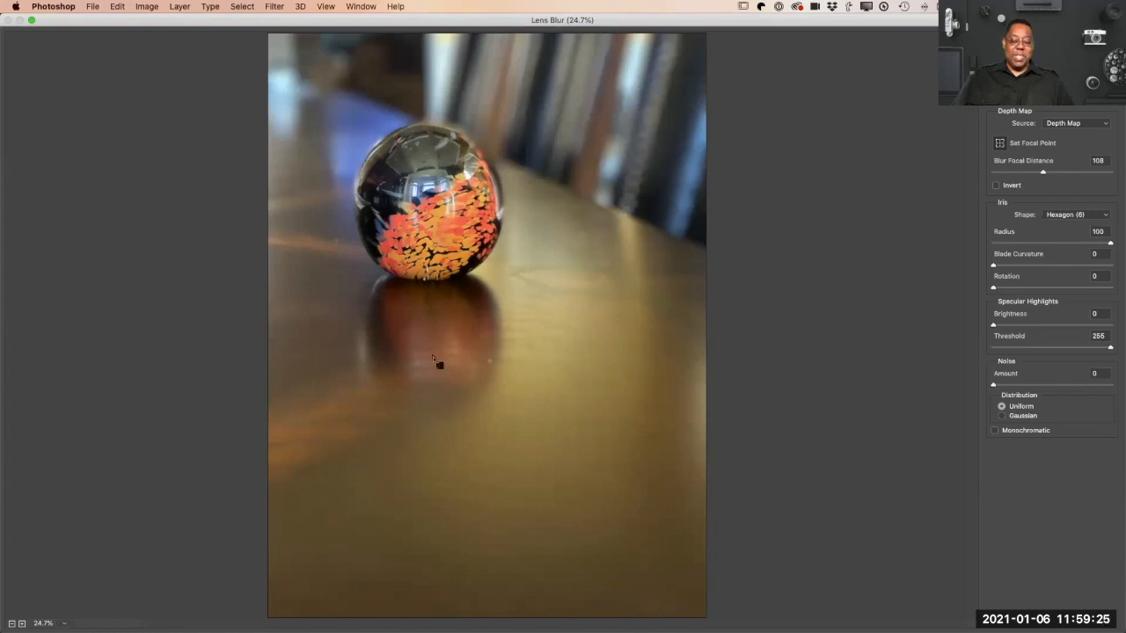
click(444, 458)
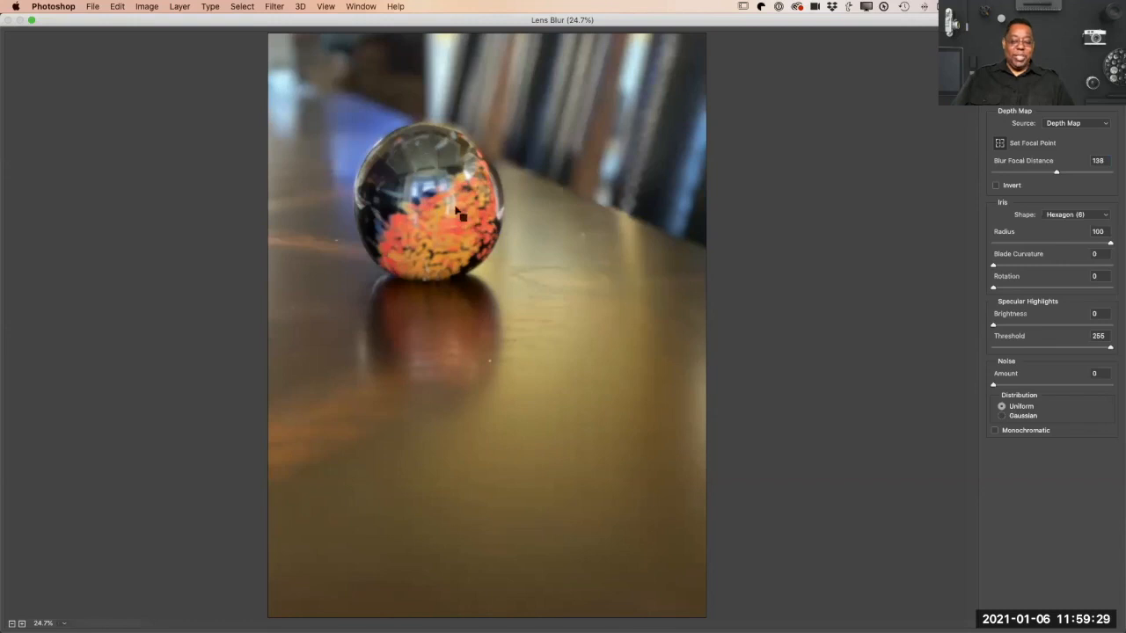
click(322, 51)
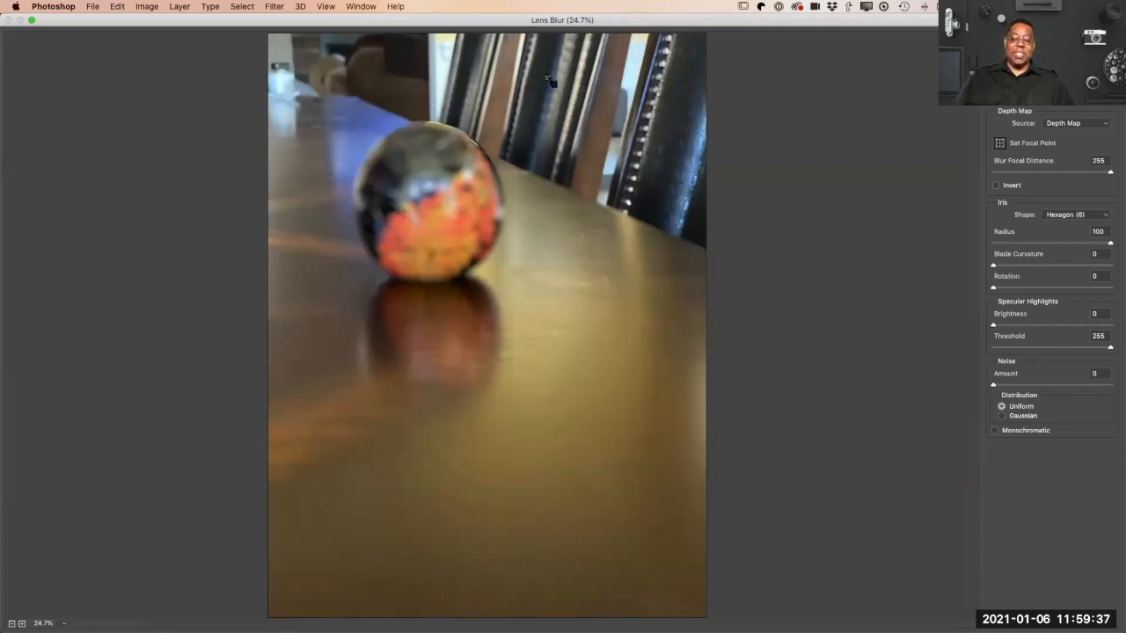
Step: Set the Lens Blur focal point on the lower edge of the glass ball and apply the filter
click(423, 221)
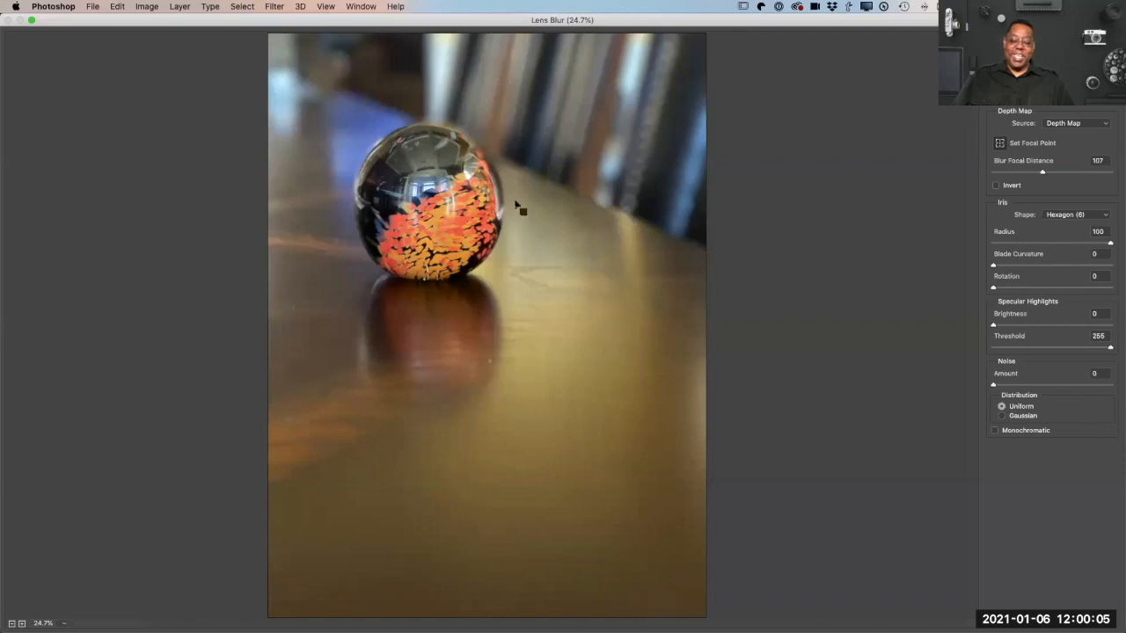
click(489, 251)
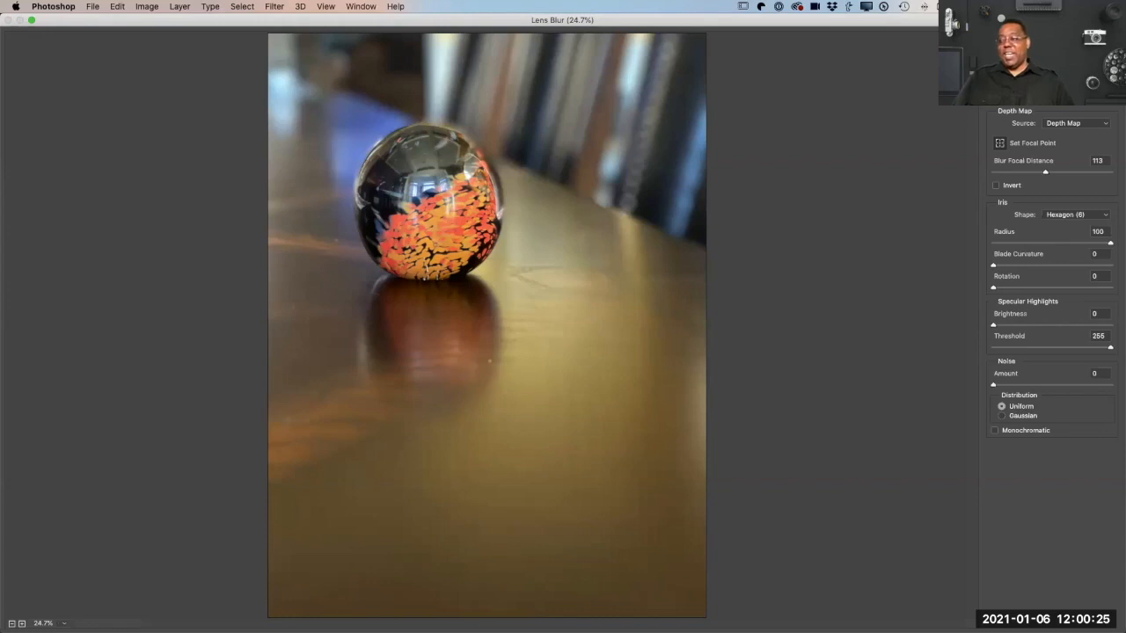
click(1084, 41)
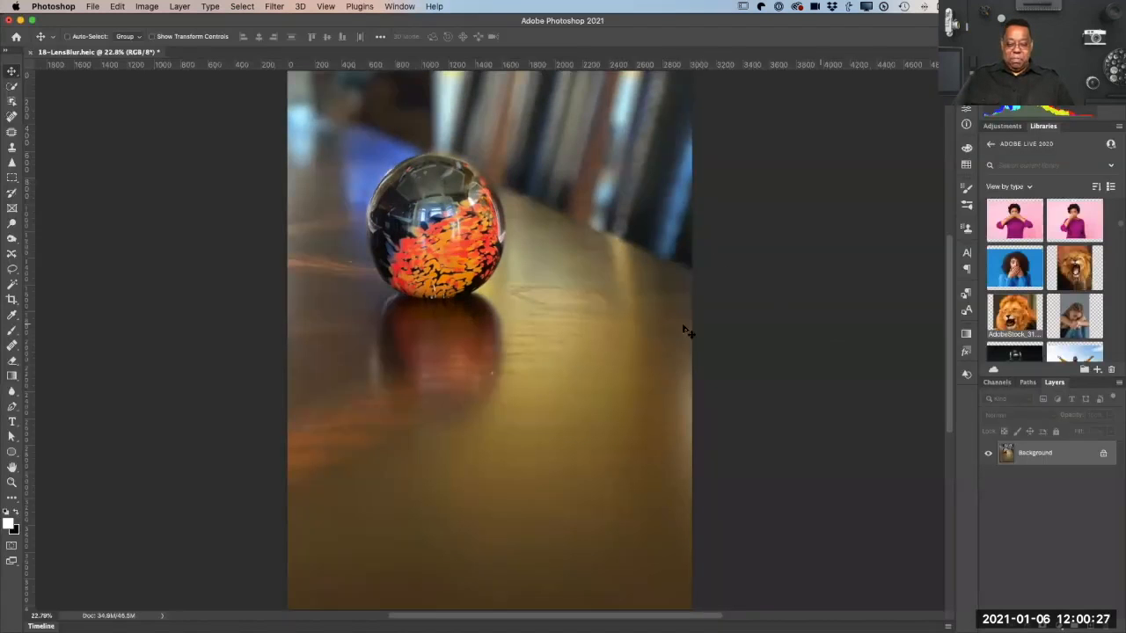
Step: Close the blurred glass ball photo without saving and start opening a file stored on the computer
key(super+w)
click(523, 218)
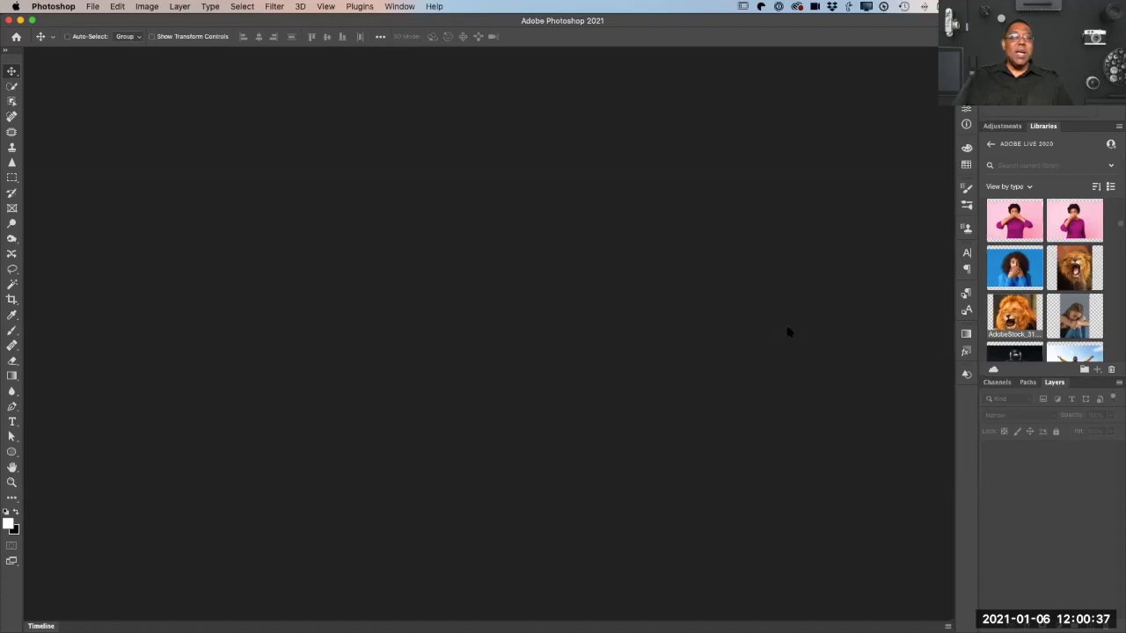
click(92, 6)
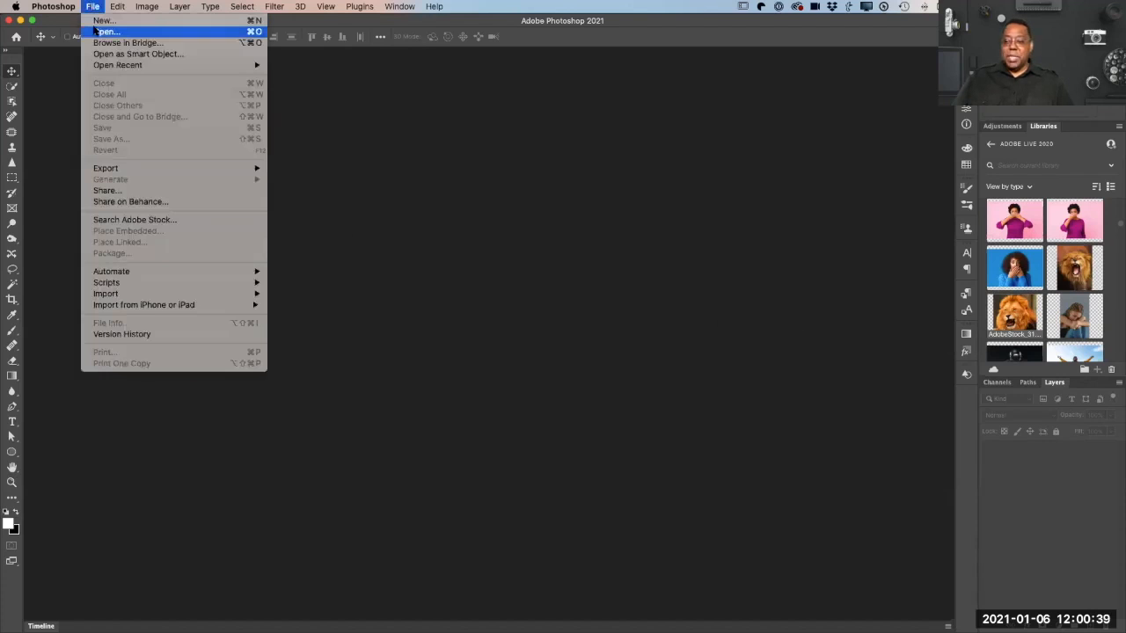
click(96, 31)
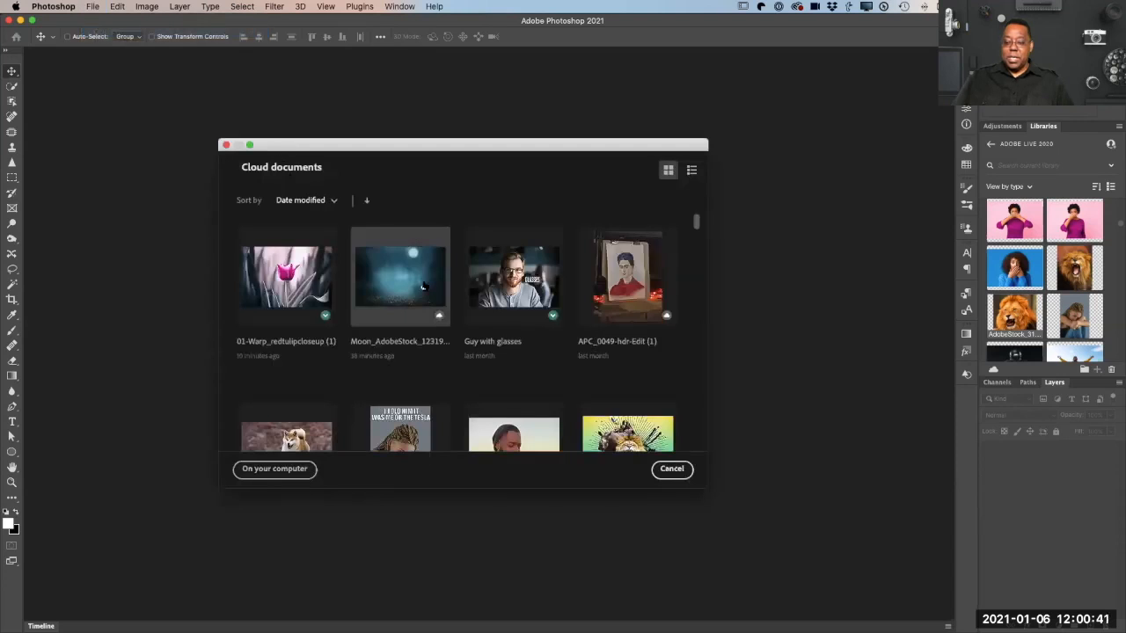
click(273, 468)
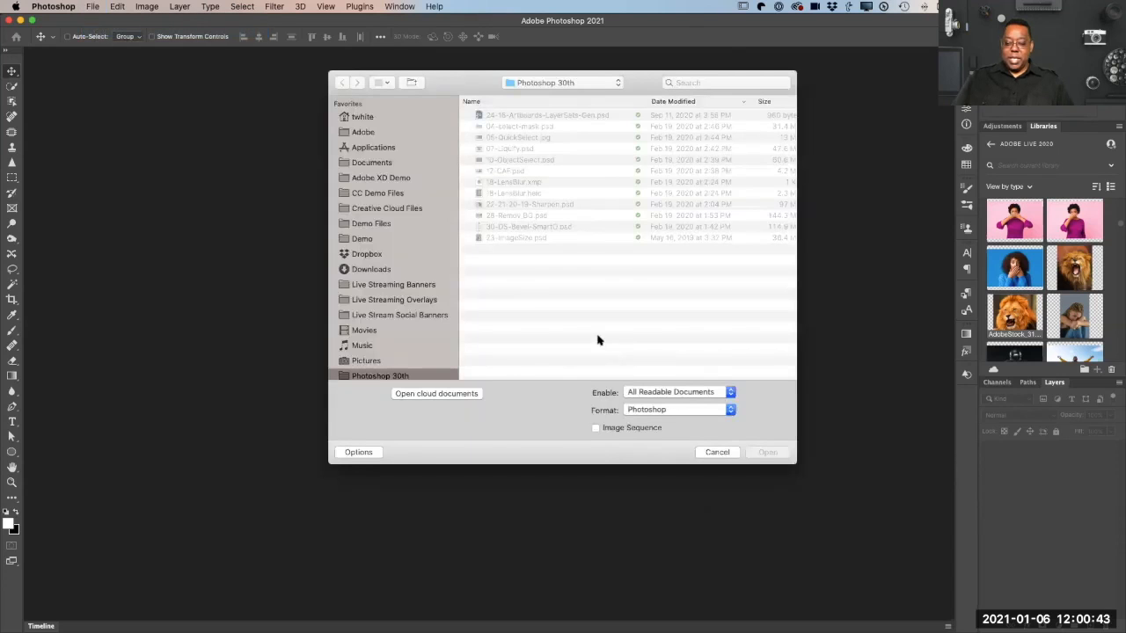
Step: Look through the Demo Files folder for the next sample document
click(379, 224)
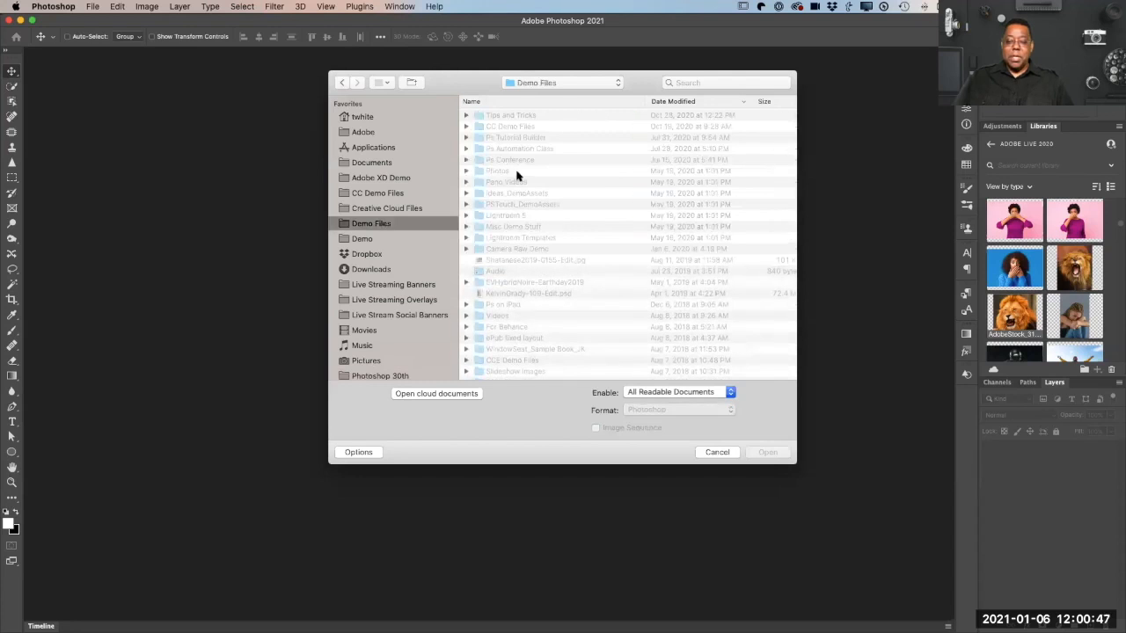
scroll(526, 156, down, 1)
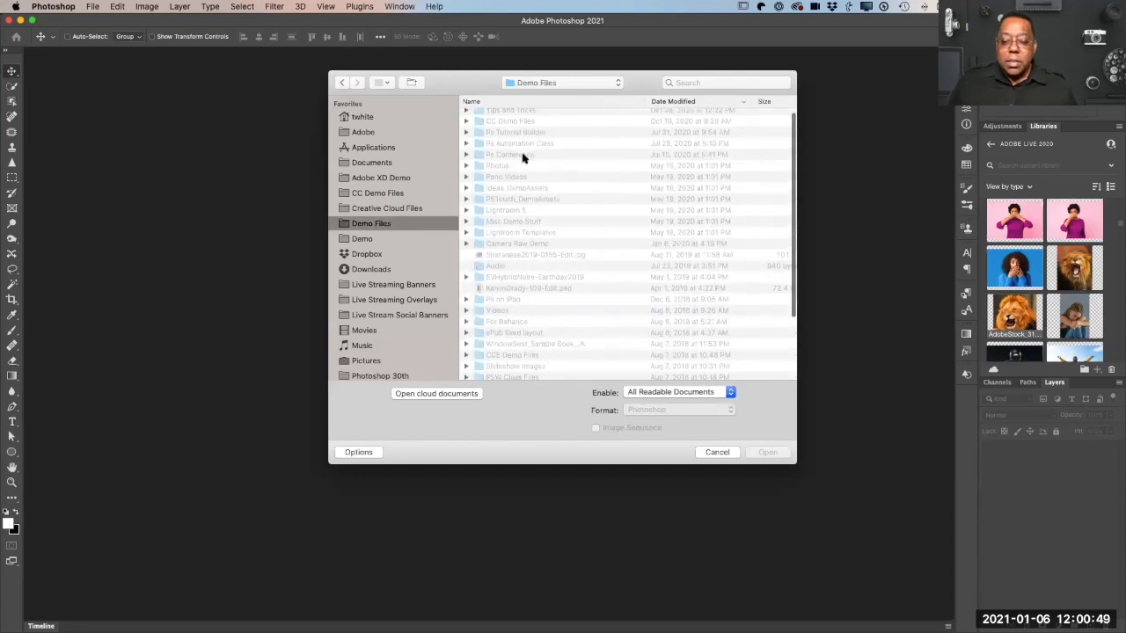
scroll(523, 158, up, 1)
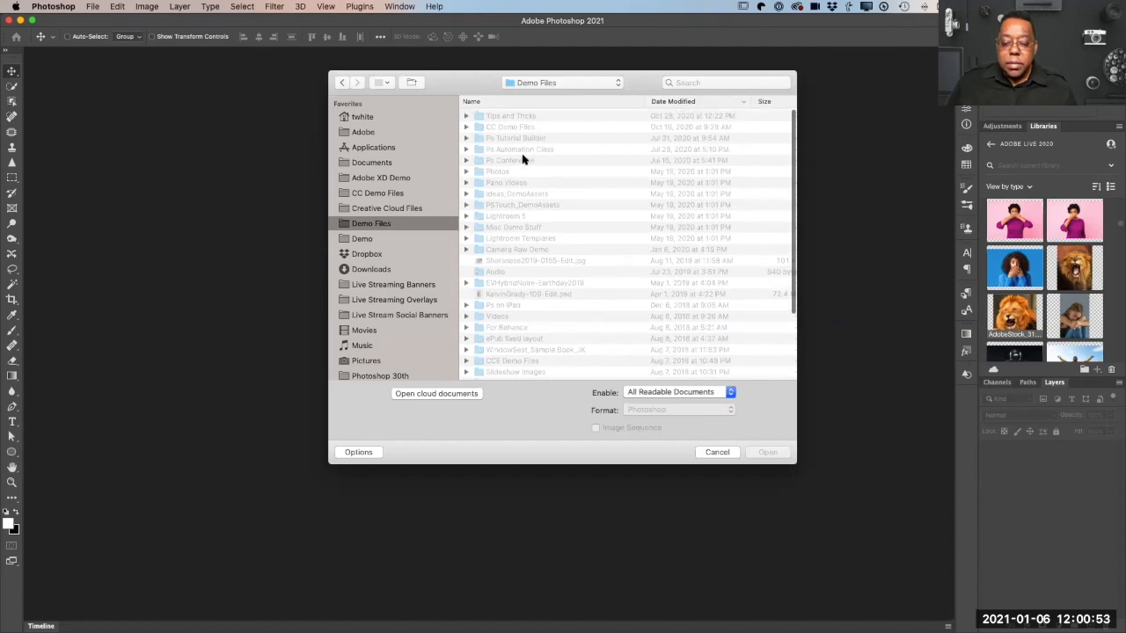
click(523, 160)
scroll(545, 234, down, 1)
scroll(546, 234, down, 5)
scroll(546, 234, up, 10)
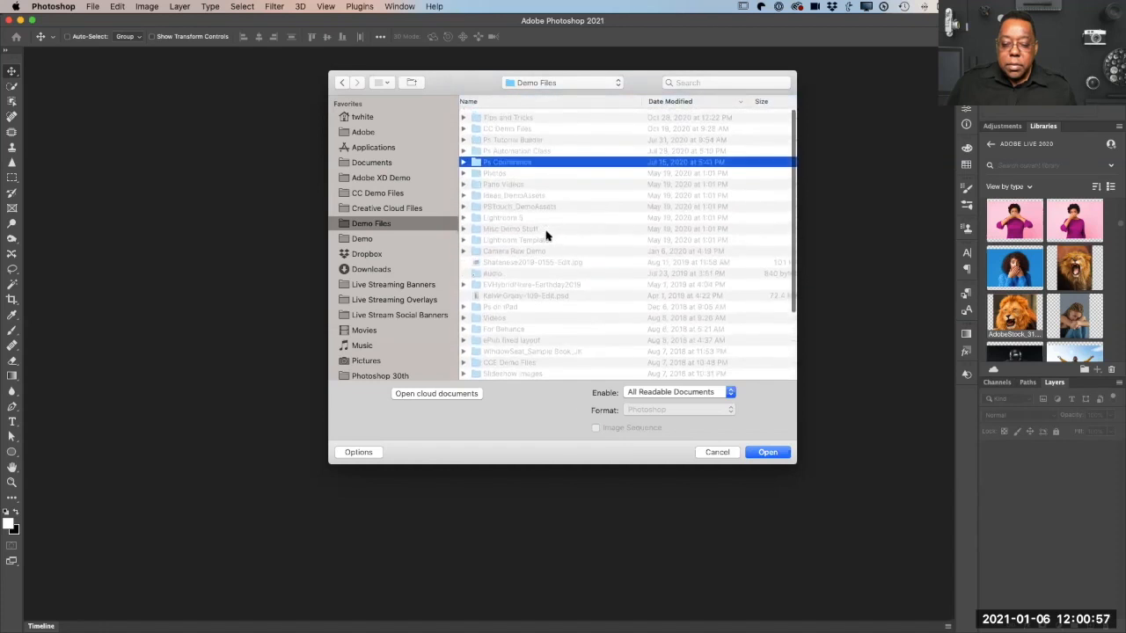
Step: Go to the CC Demo Files folder, sort it by name and enter its Adobe Photoshop CC subfolder
click(374, 191)
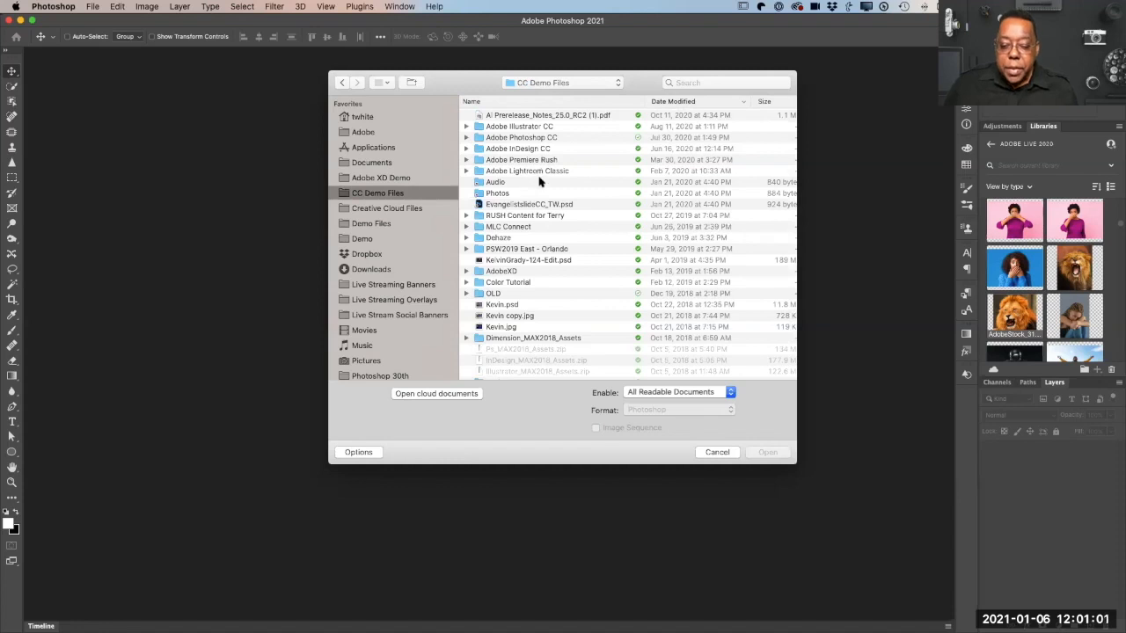
scroll(543, 172, down, 1)
scroll(543, 172, up, 1)
scroll(542, 172, down, 5)
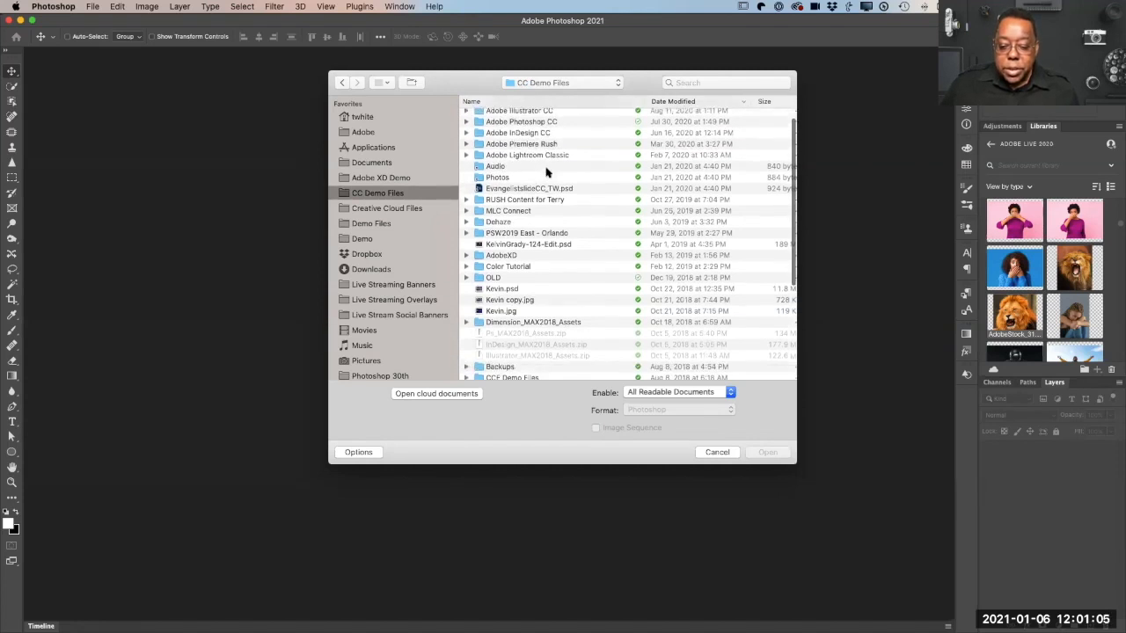
scroll(545, 172, up, 5)
click(468, 101)
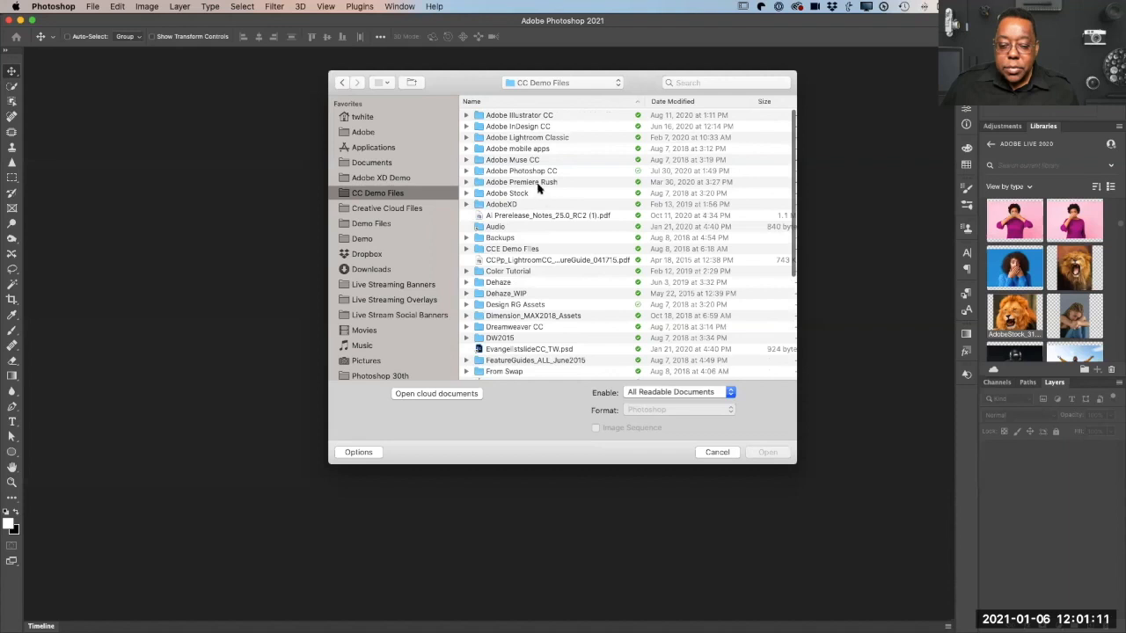
double_click(536, 172)
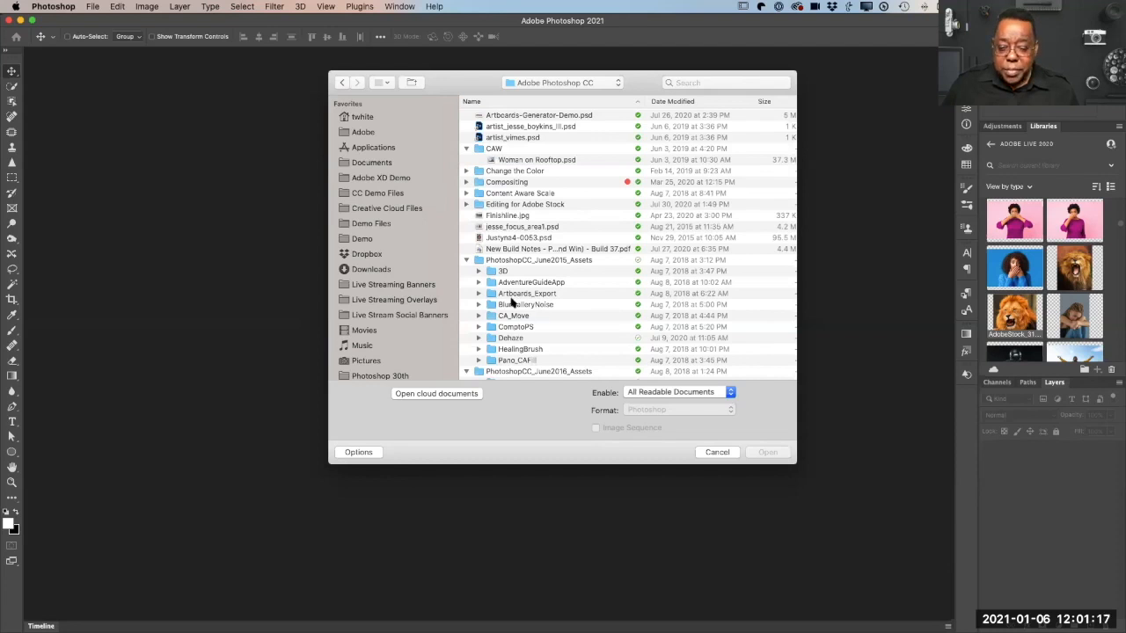
Step: Open bottle.psd from the MatchFont folder inside PhotoshopCC_June2016_Assets
scroll(596, 334, down, 3)
scroll(595, 334, down, 3)
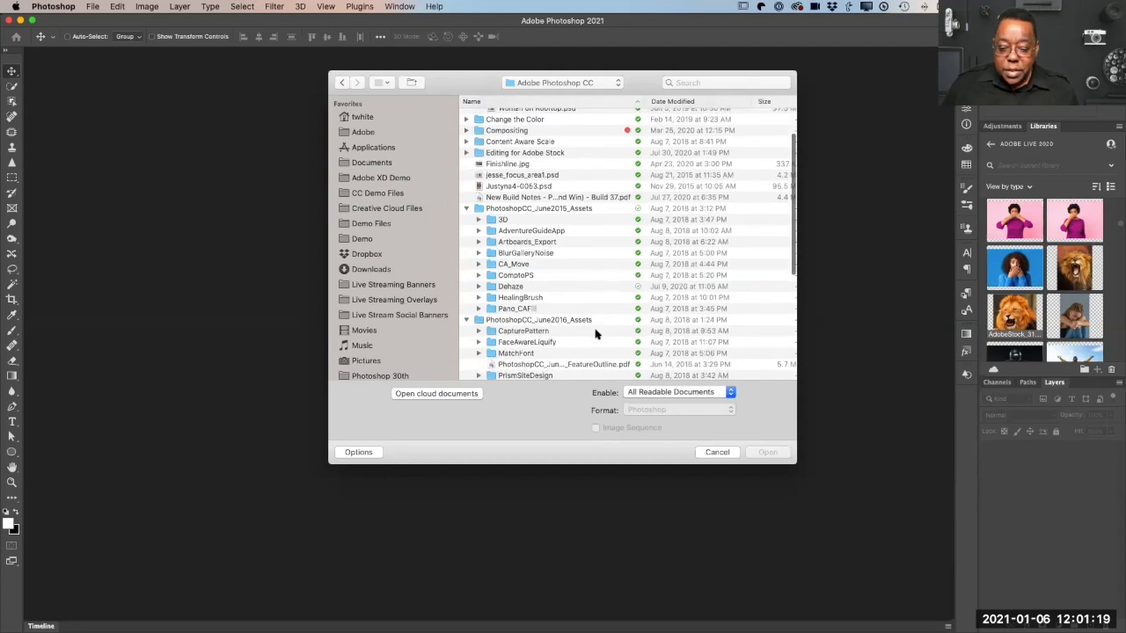
double_click(526, 340)
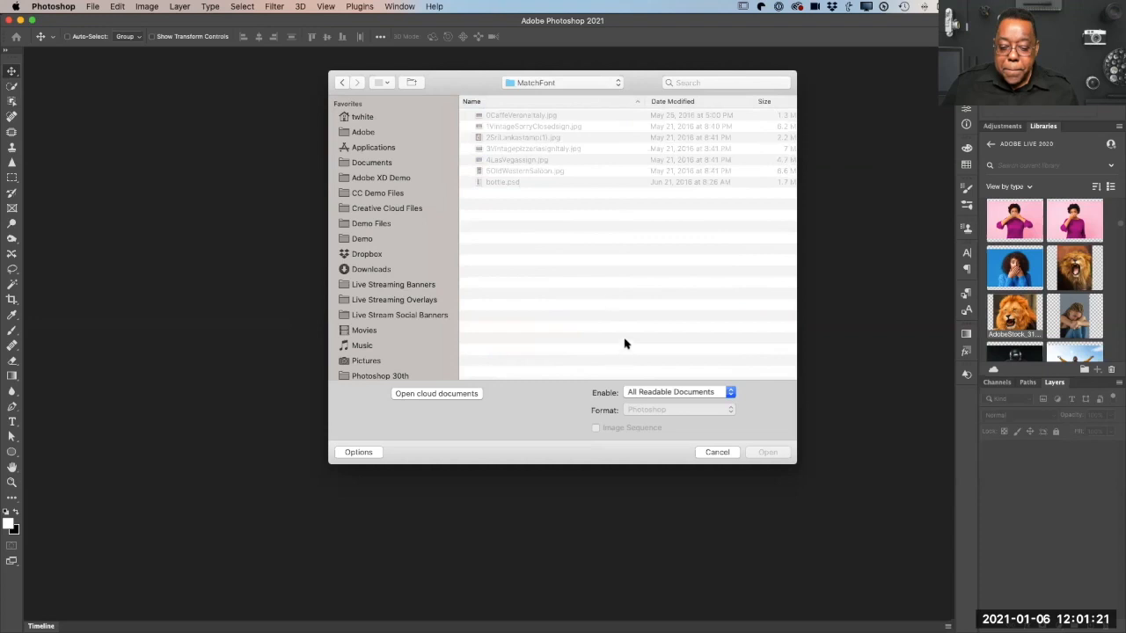
click(533, 171)
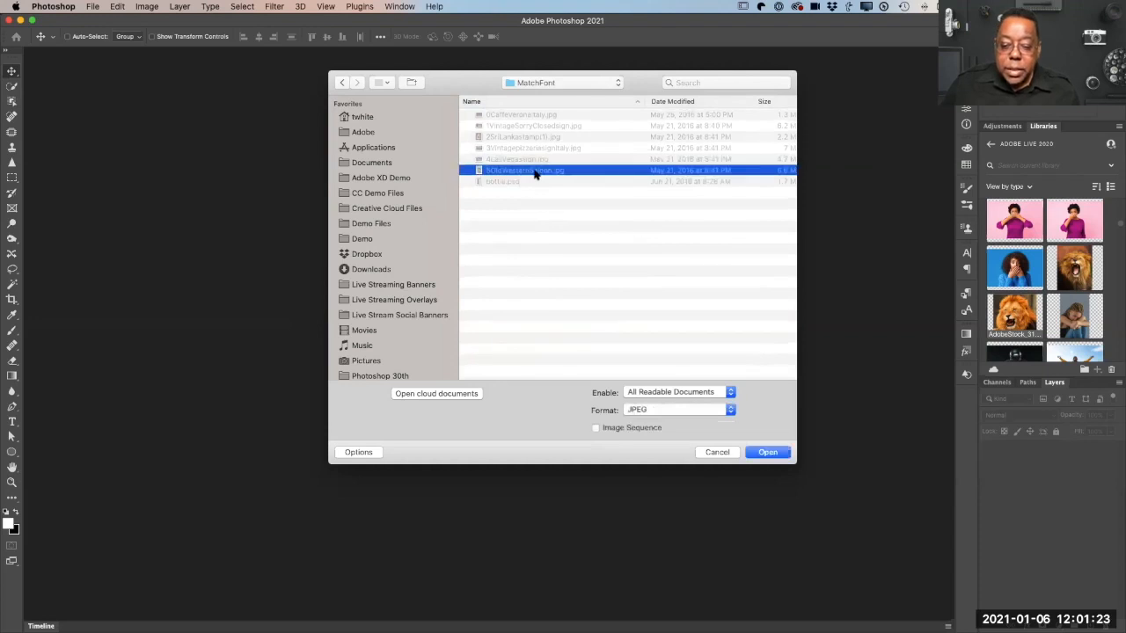
double_click(515, 183)
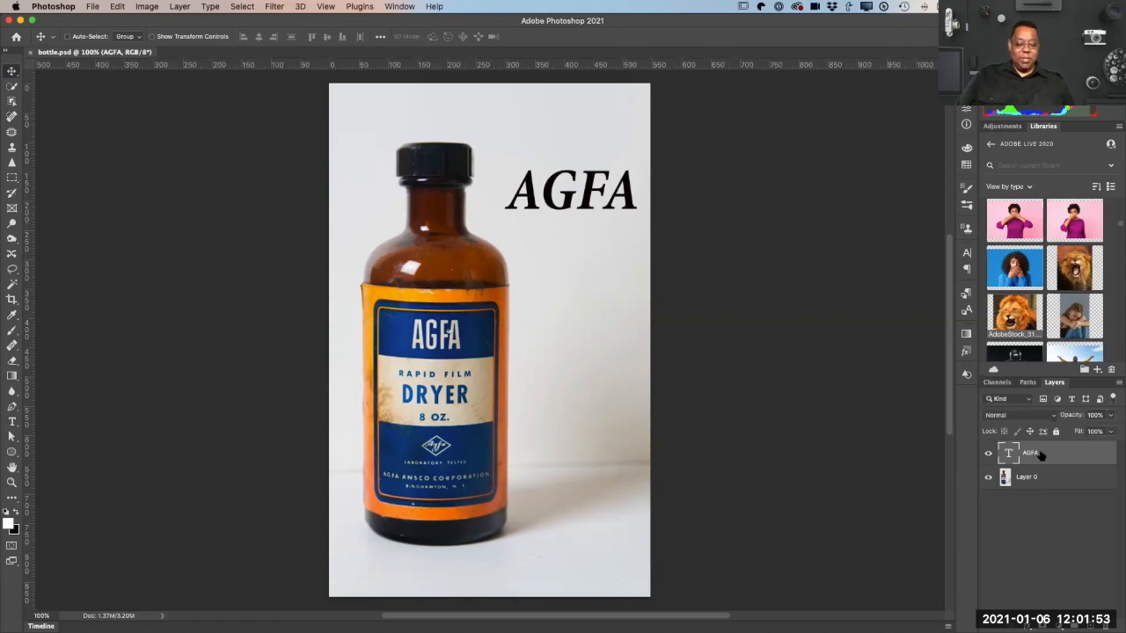
Step: Hide the AGFA text layer and show it again to compare the bottle photo without and with it
click(987, 453)
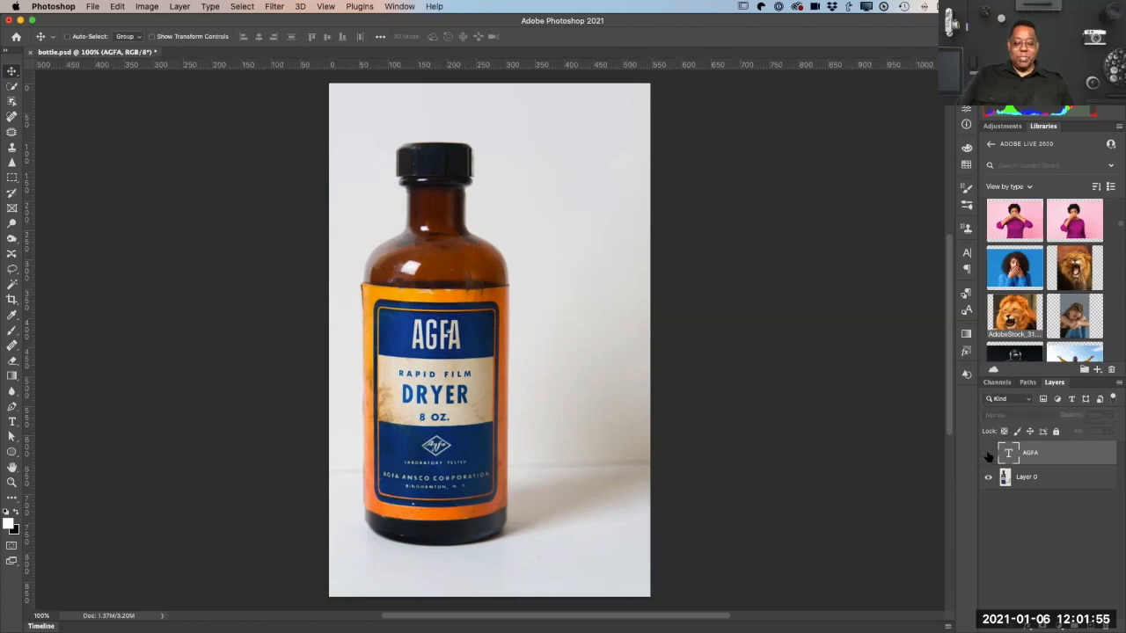
click(988, 453)
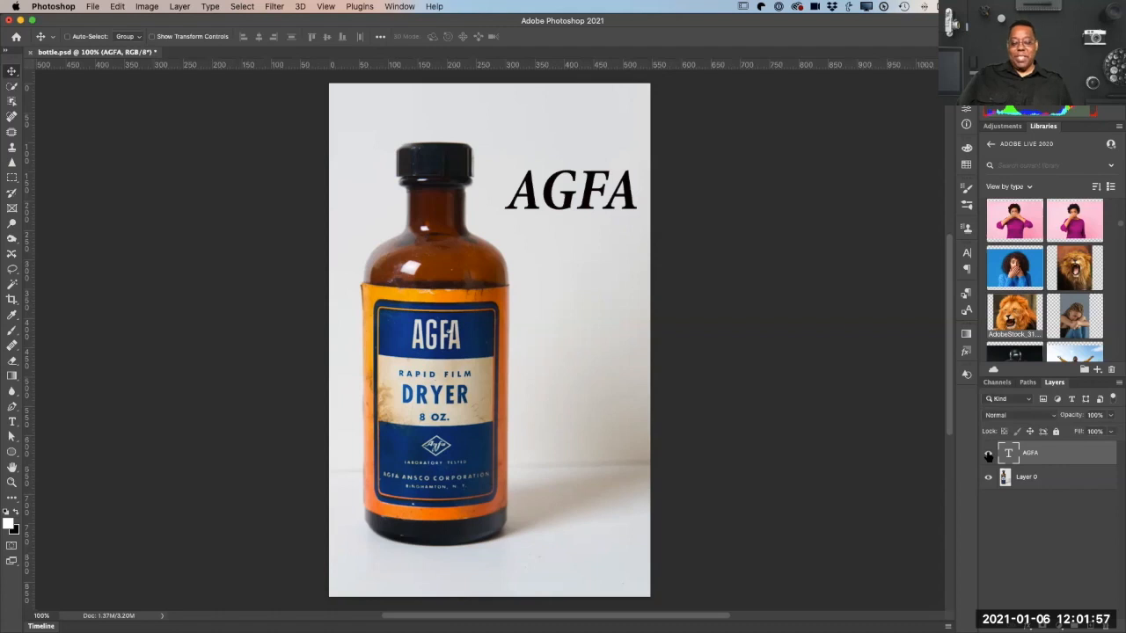
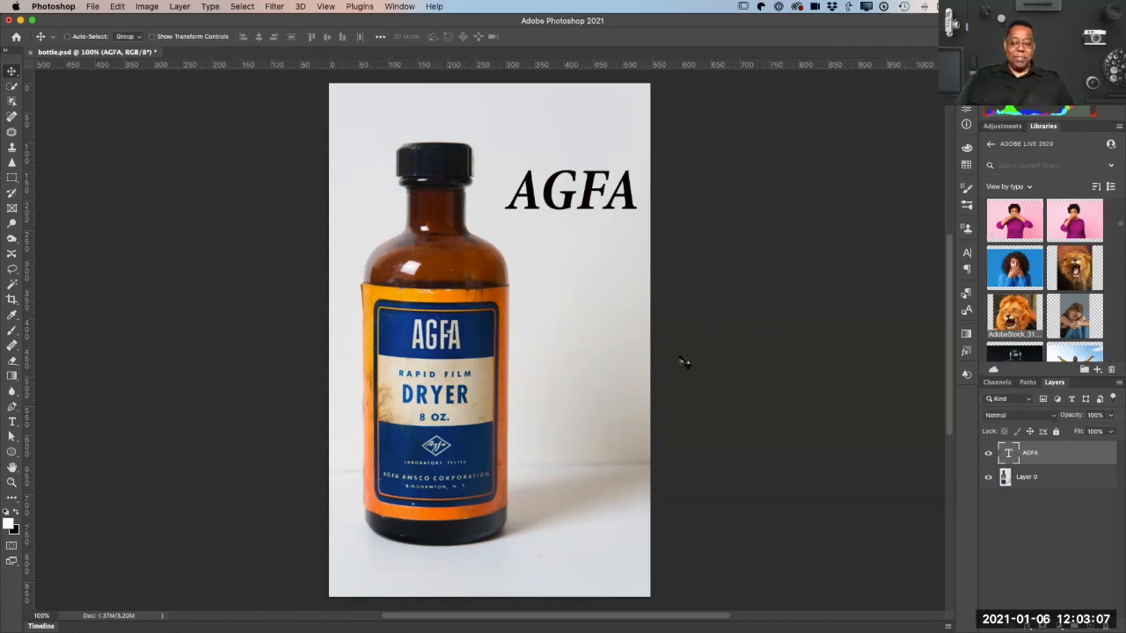
Step: Marquee-select the AGFA lettering on the bottle's label and run Match Font on it
click(13, 178)
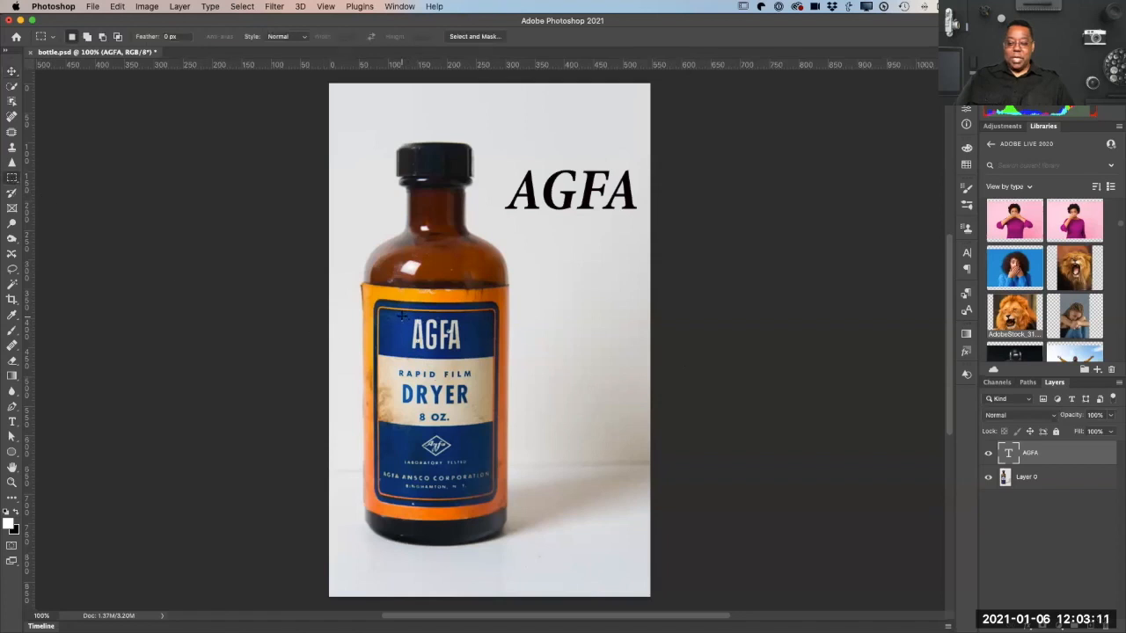
drag(402, 314, 471, 355)
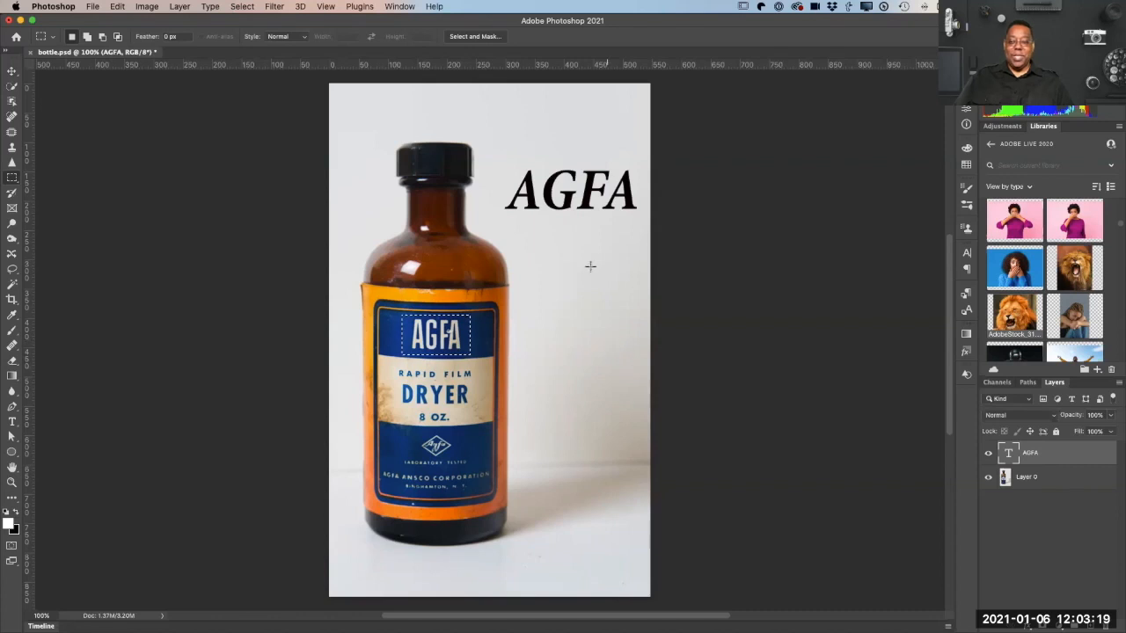
click(211, 7)
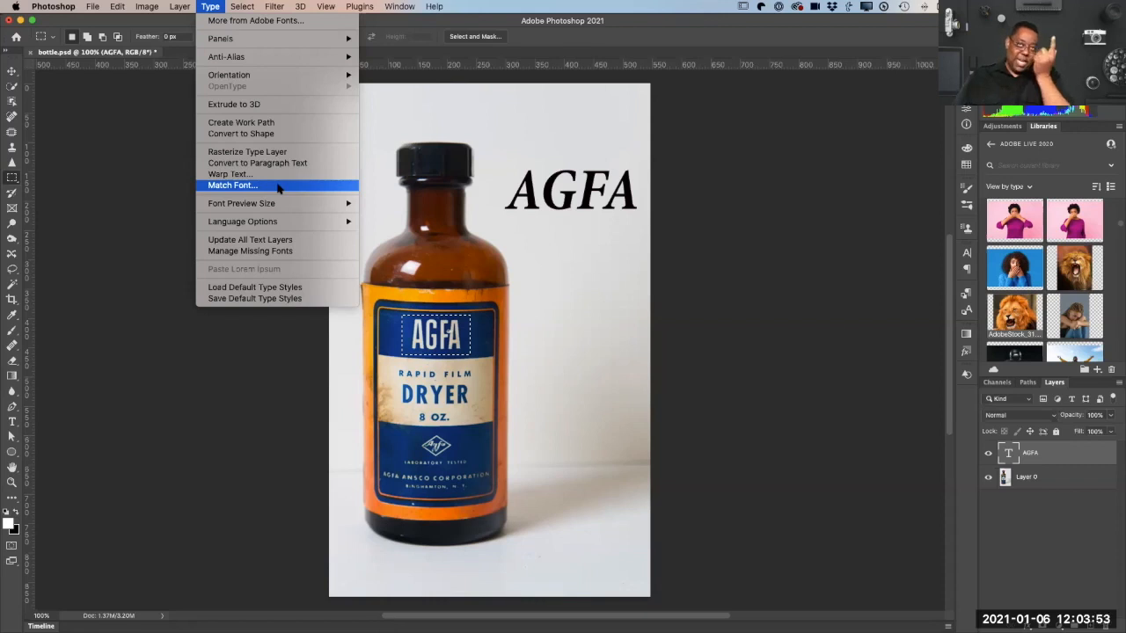
click(277, 186)
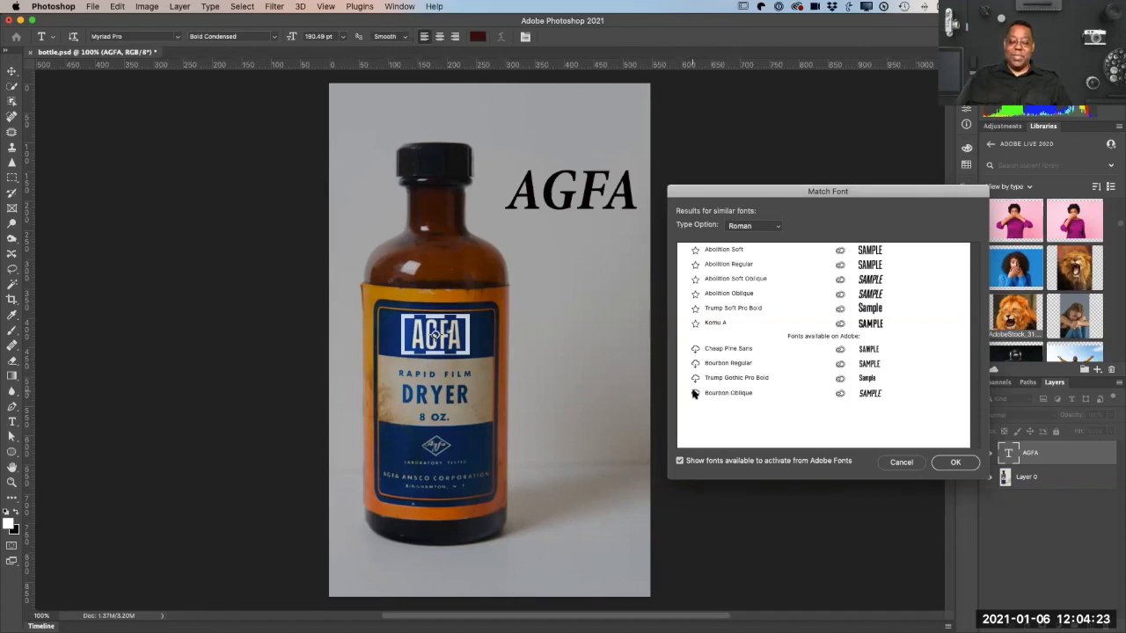
Step: Preview the matched fonts on the AGFA text in turn, from Abolition Soft through Trump Soft Pro Bold to Komu A
click(727, 252)
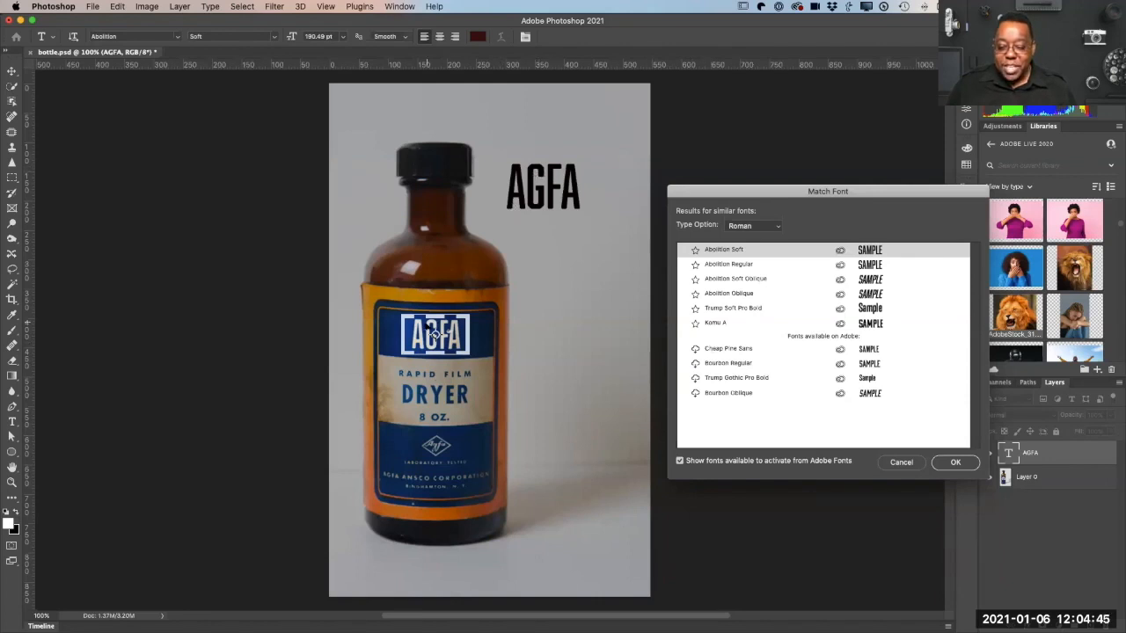
click(739, 264)
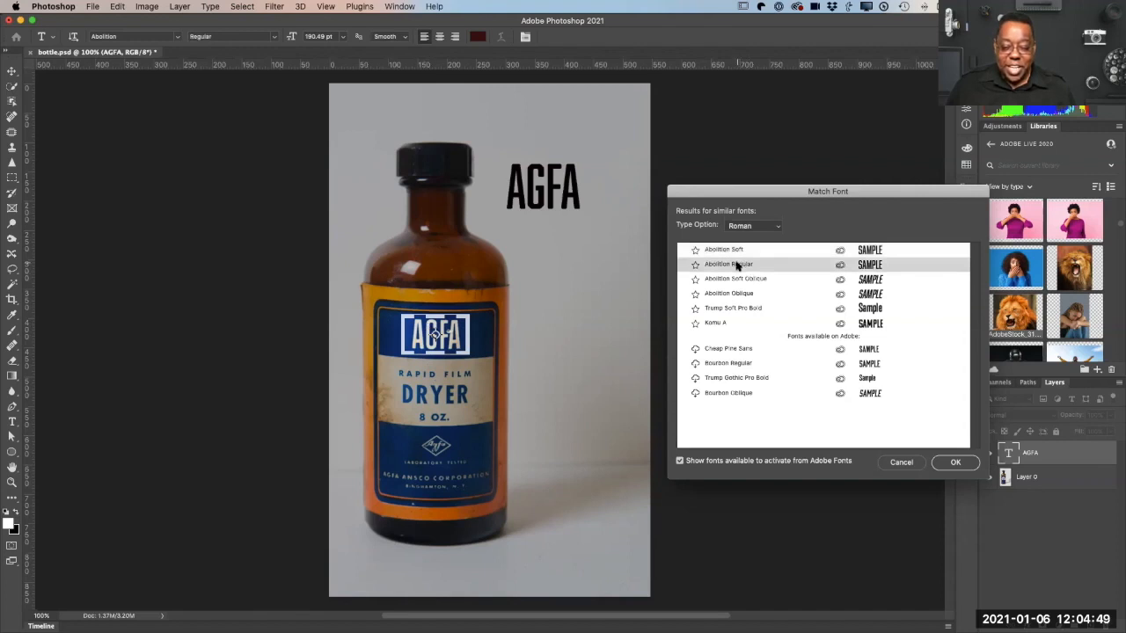
click(733, 279)
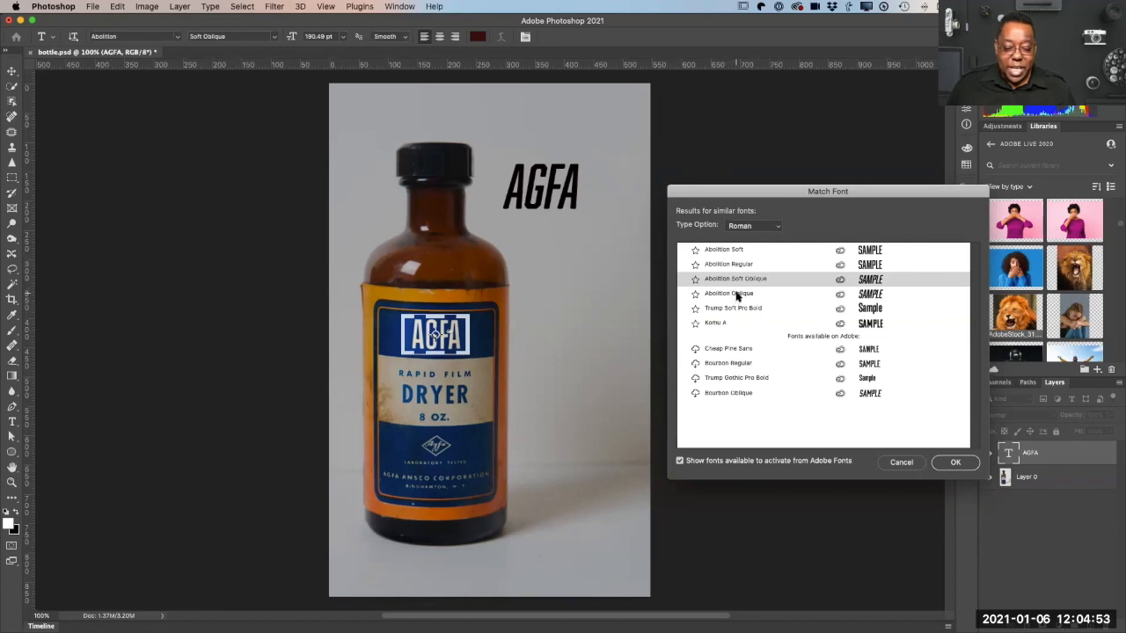
click(735, 294)
click(728, 309)
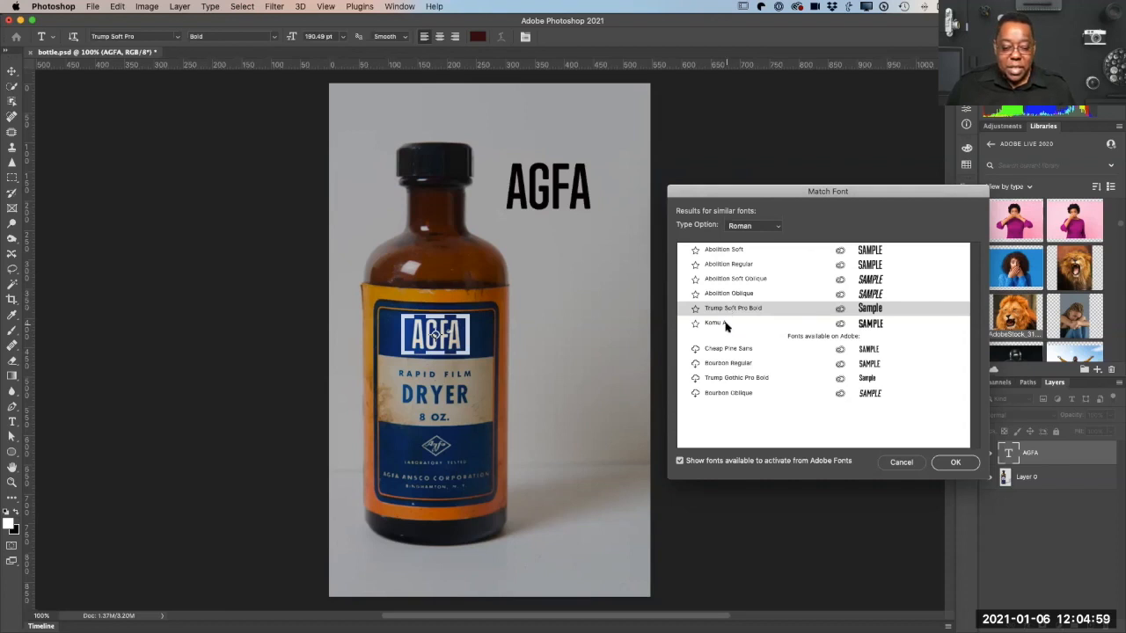
click(723, 324)
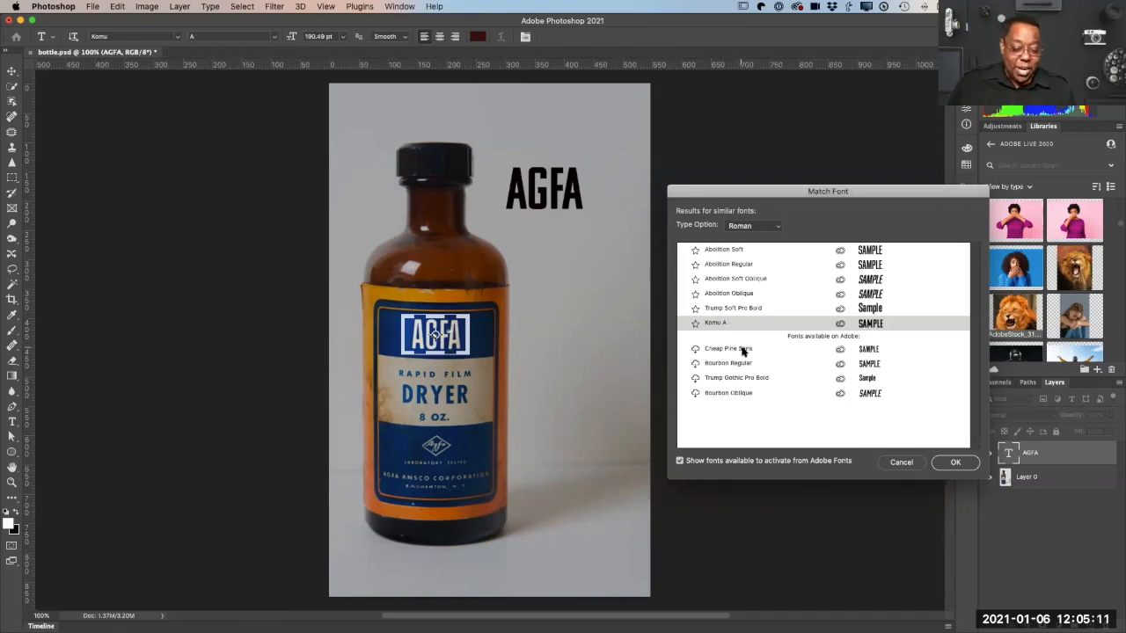
Step: Activate Cheap Pine Sans from Adobe Fonts for comparison, and apply Komu A as the matched font for the AGFA text
click(693, 350)
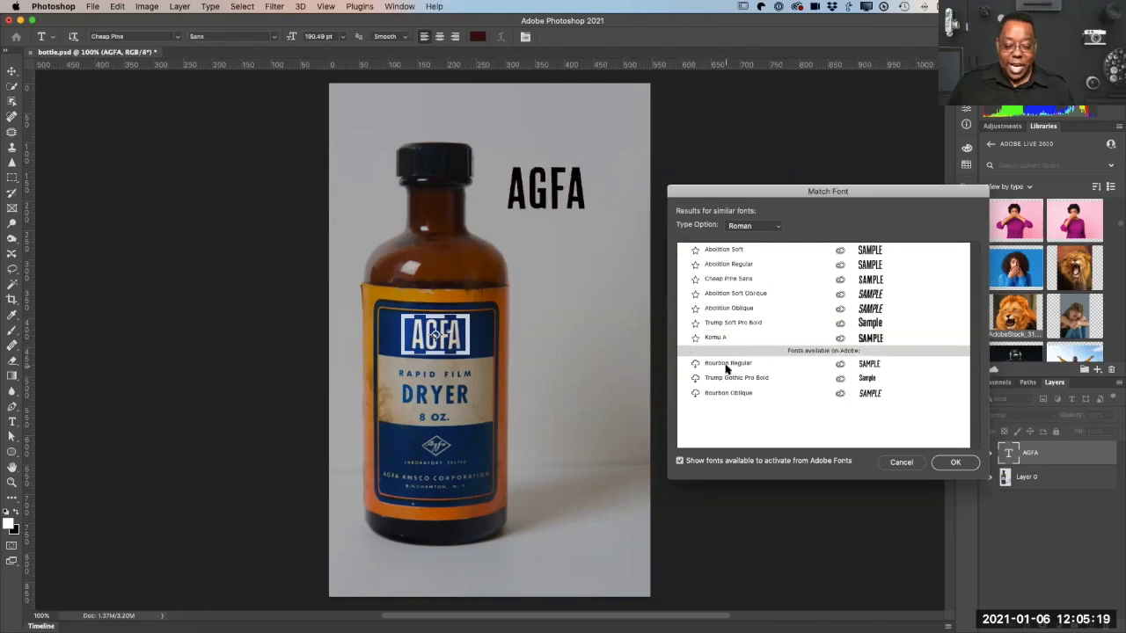
click(728, 281)
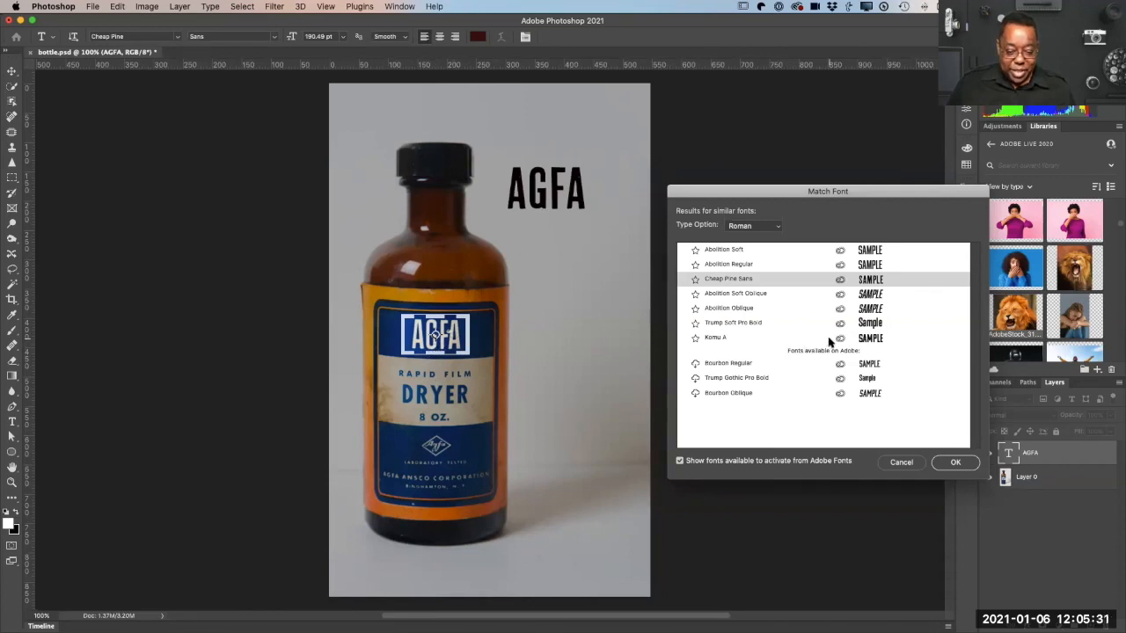
click(728, 338)
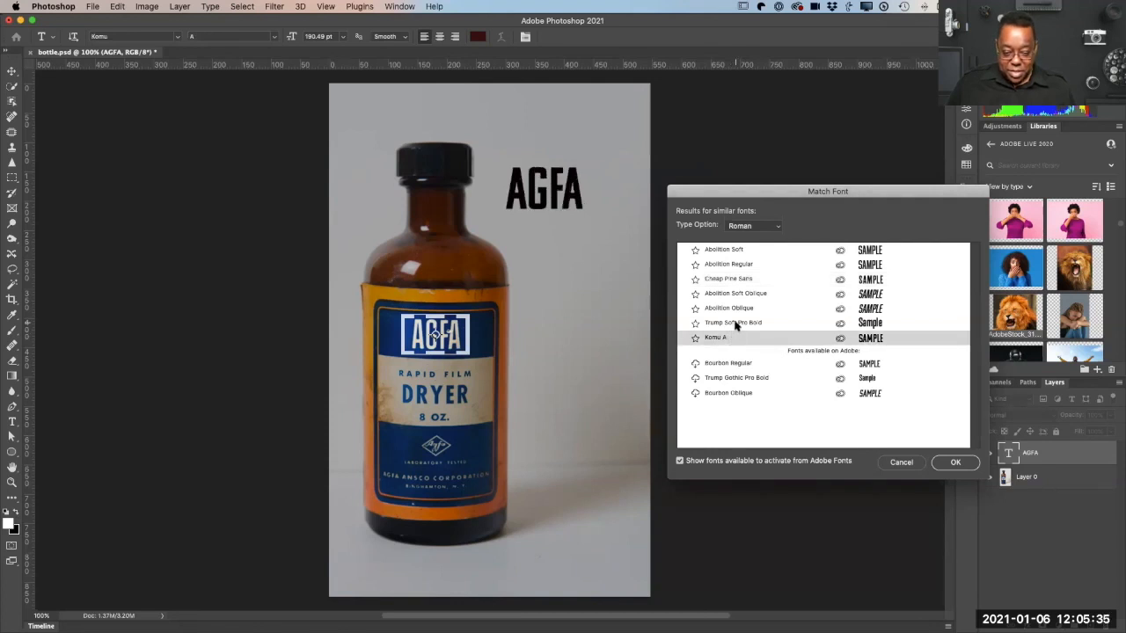
click(735, 323)
click(724, 338)
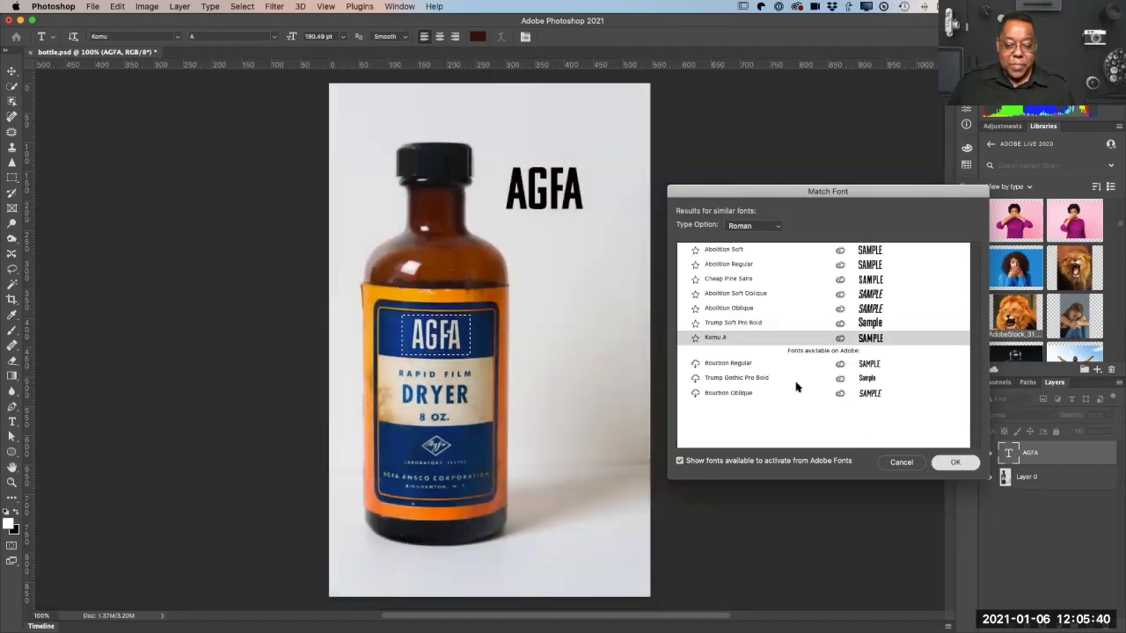
click(956, 462)
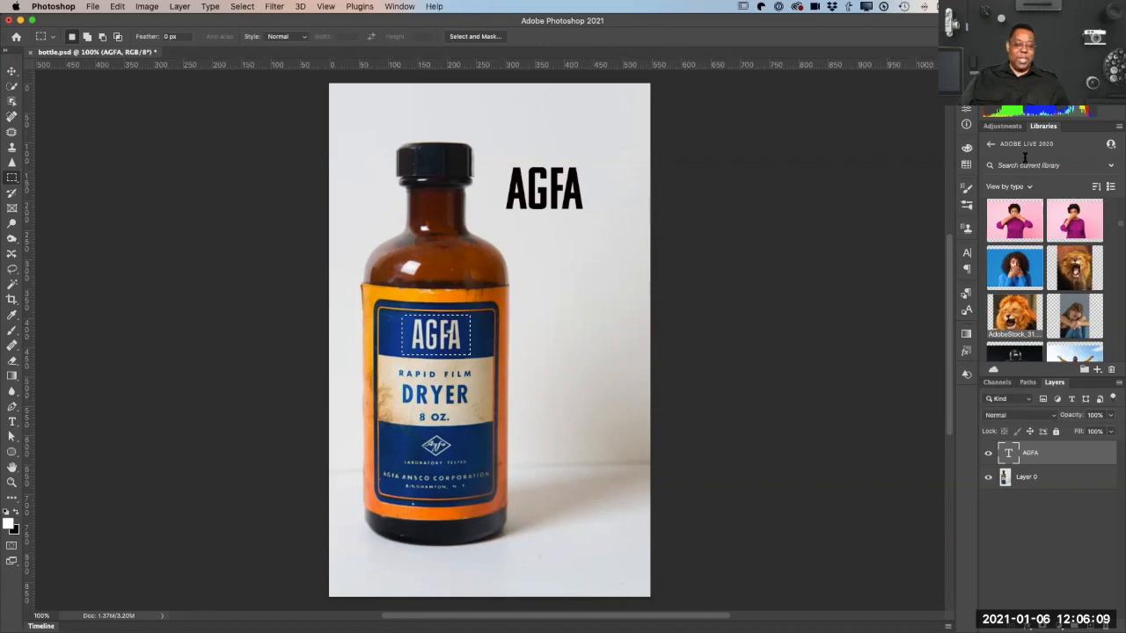
Step: Undock the Libraries panel and add the AGFA text's character style to the ADOBE LIVE 2020 library
drag(1044, 126, 746, 126)
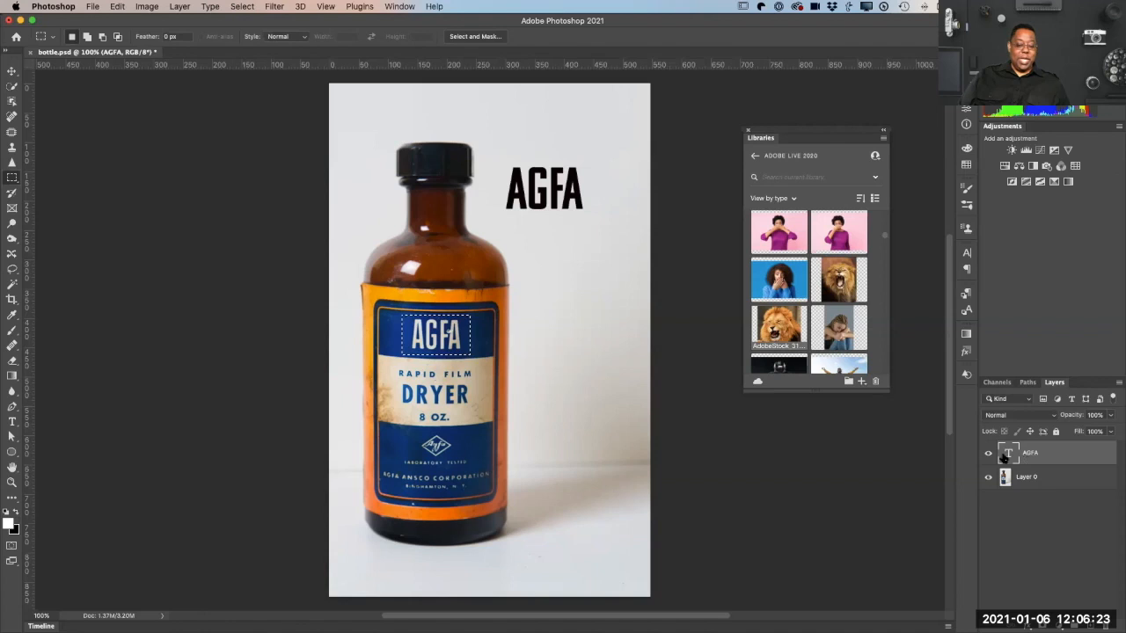
click(862, 381)
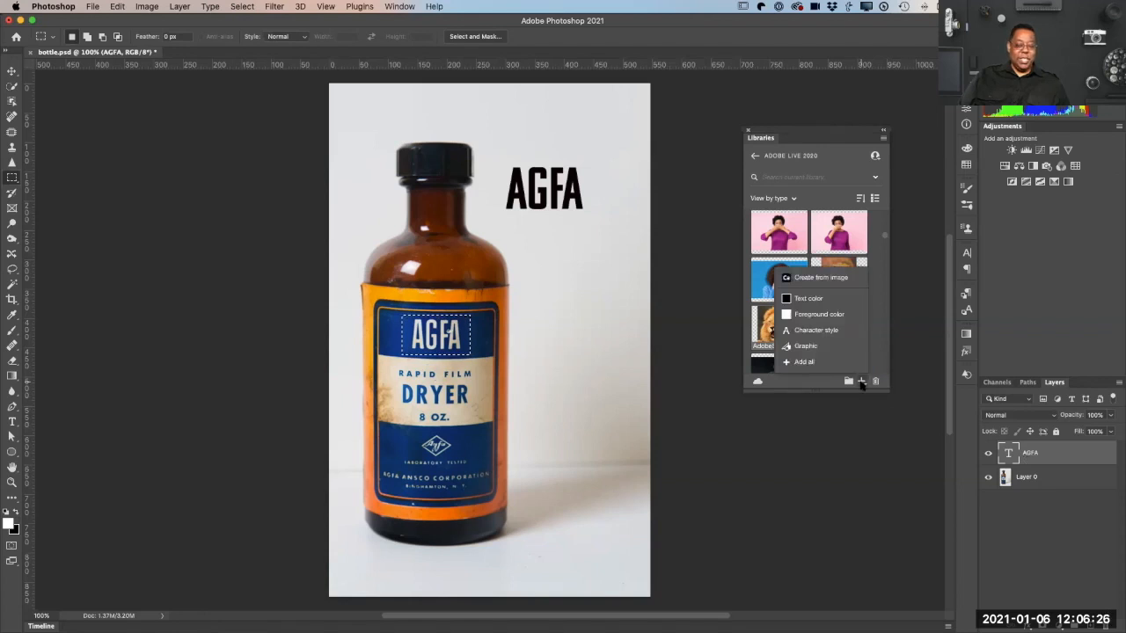
click(835, 332)
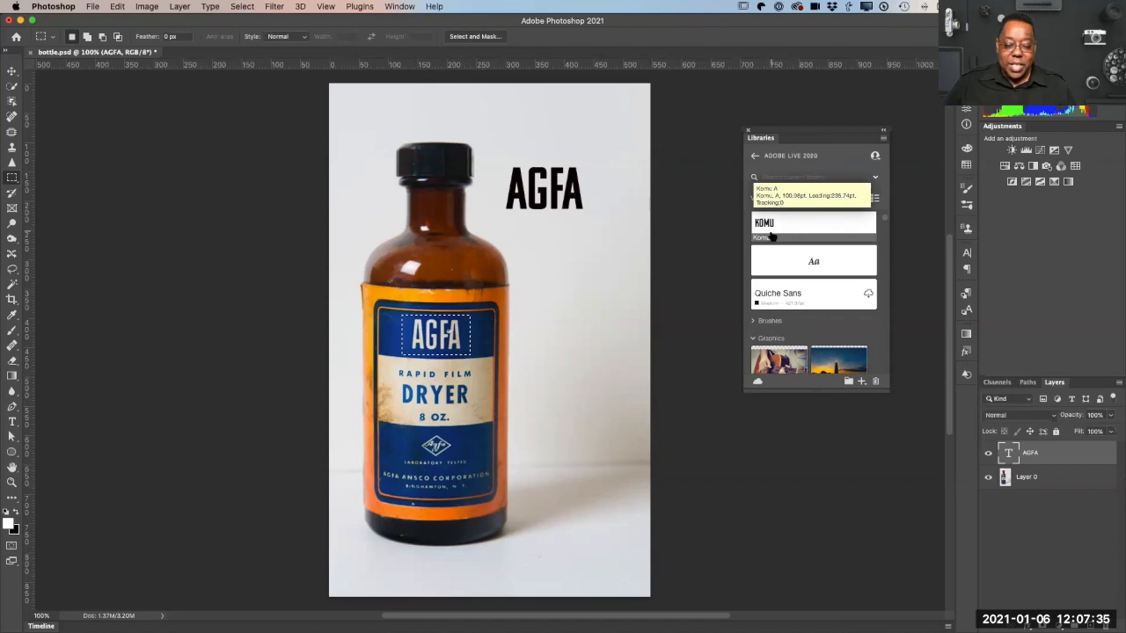
Step: Rename the Komu A character style in the library to AGFA
double_click(769, 238)
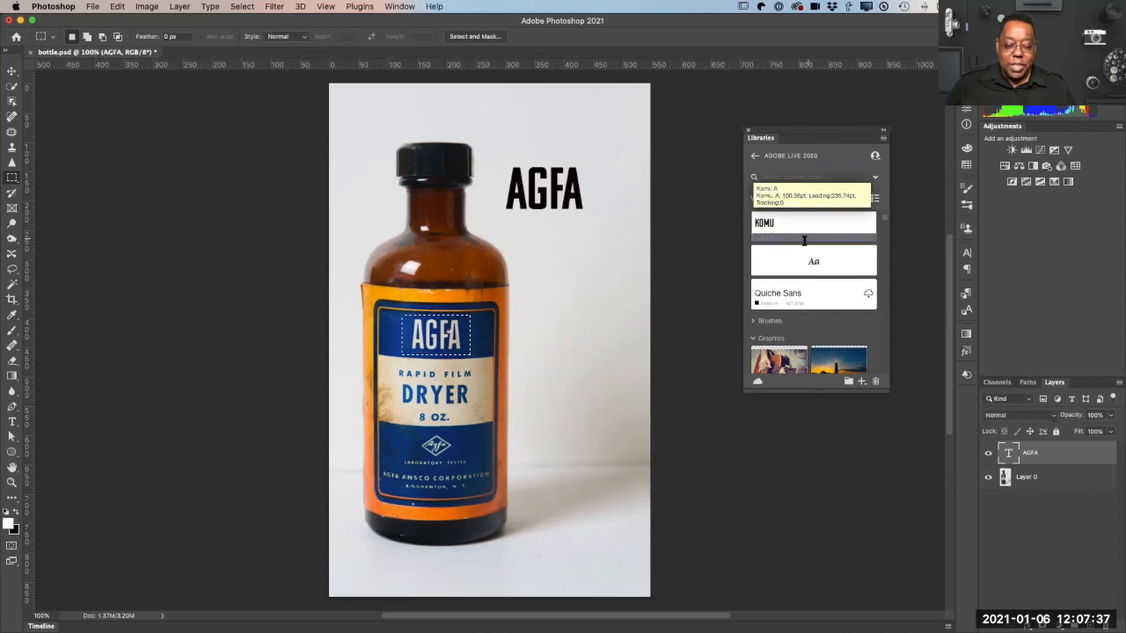
text(AG)
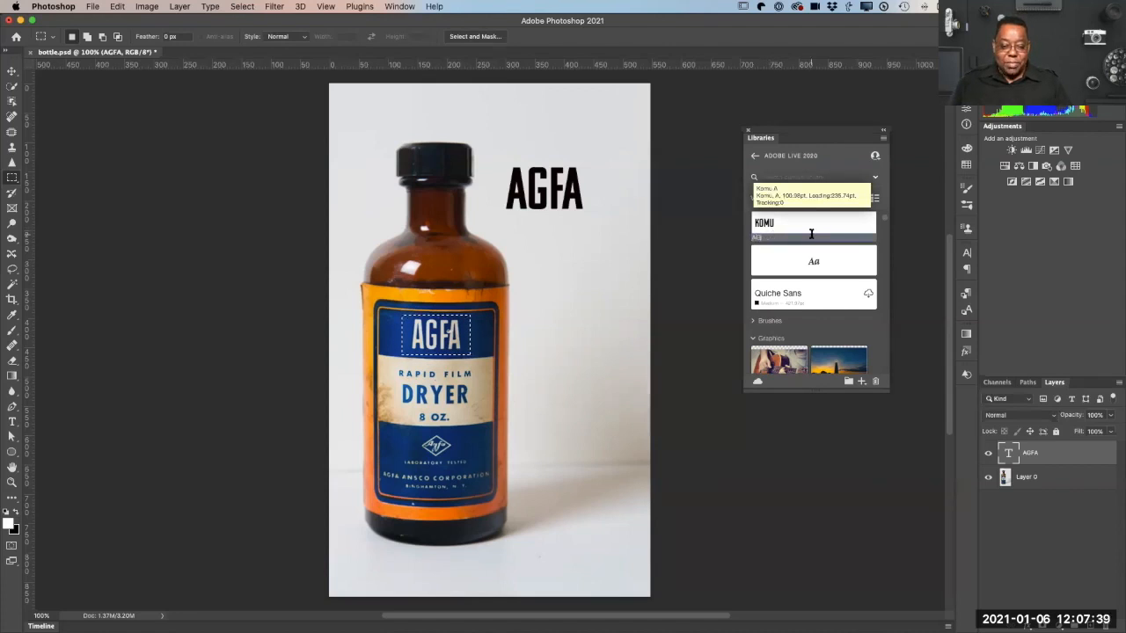
text(FA)
key(Return)
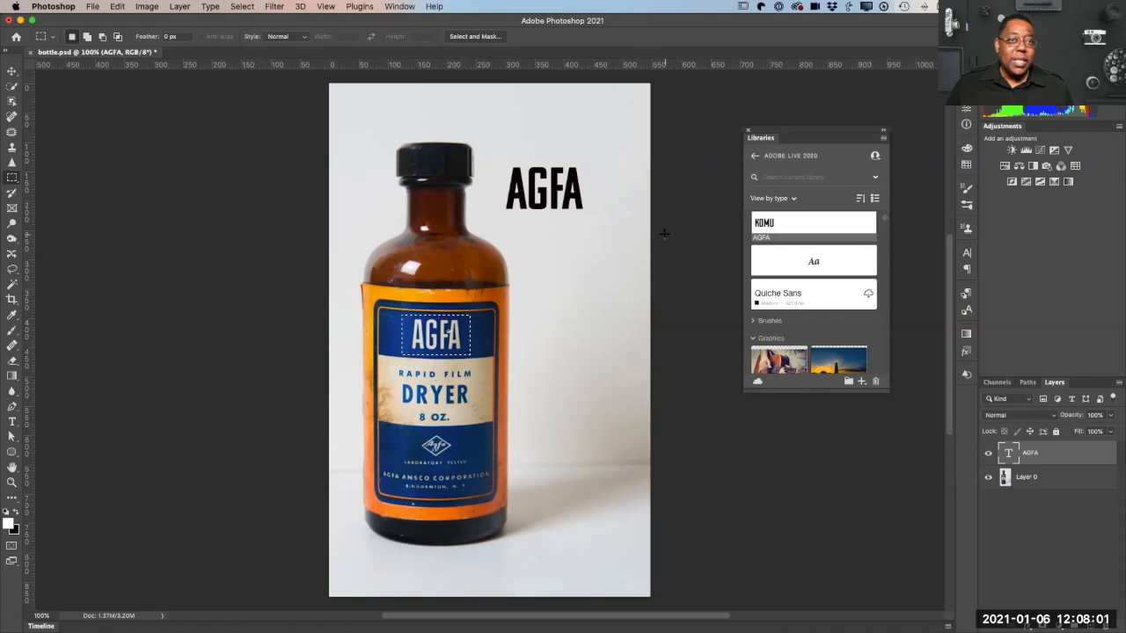
Step: Close the bottle.psd document
key(super+w)
click(521, 220)
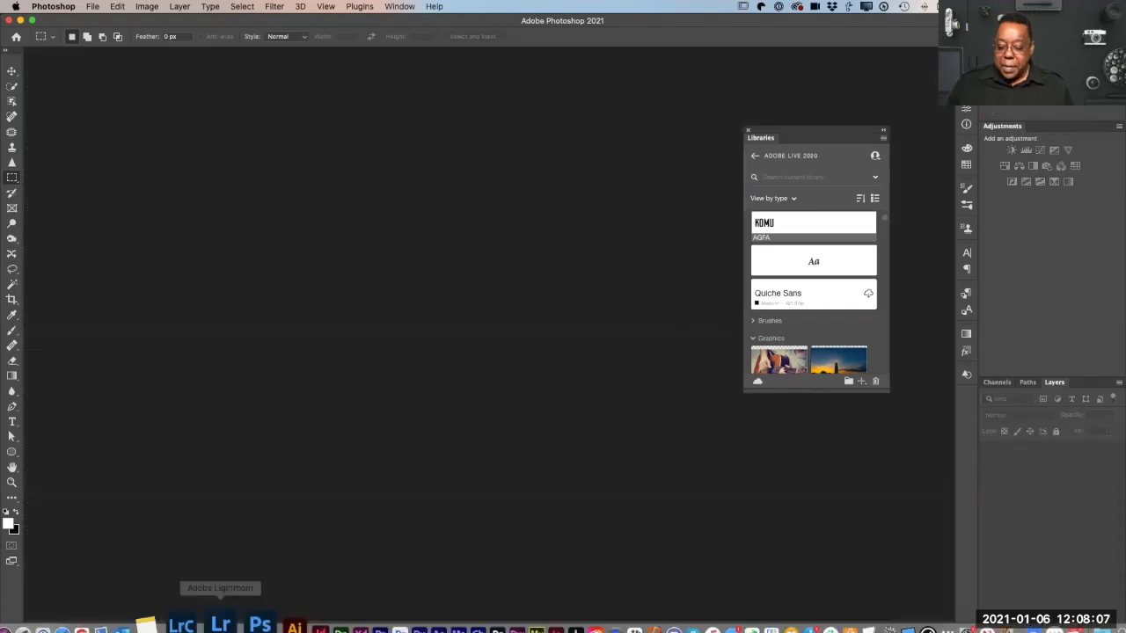
click(37, 603)
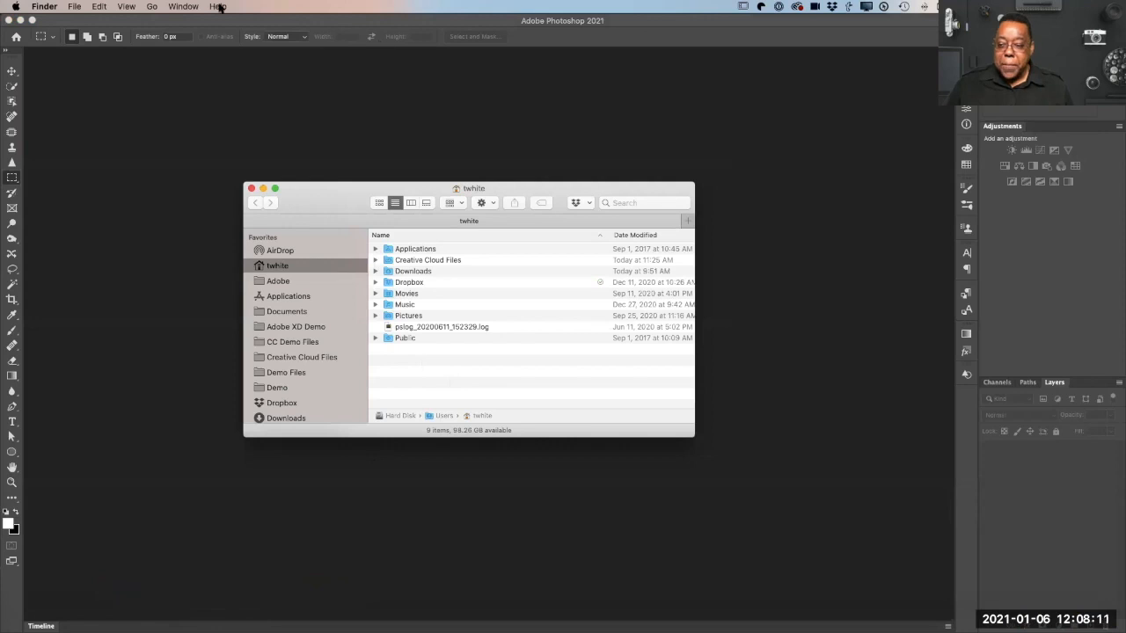
click(181, 6)
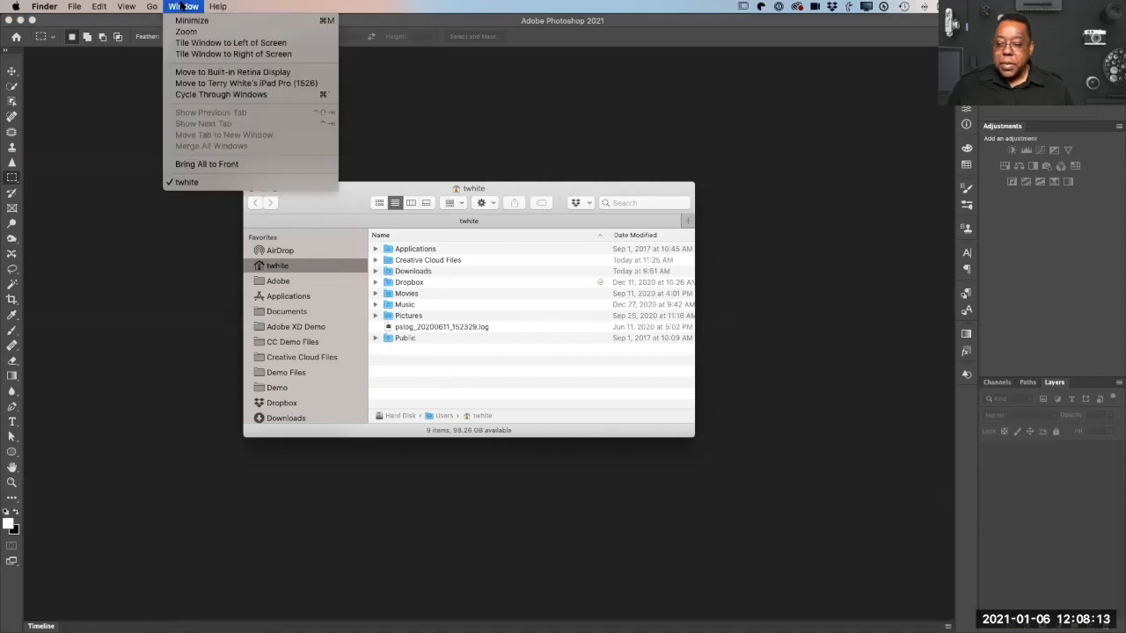
click(182, 6)
Step: Search Spotlight for "raw kind:folder" and open the Camera Raw Demo folder
key(super+space)
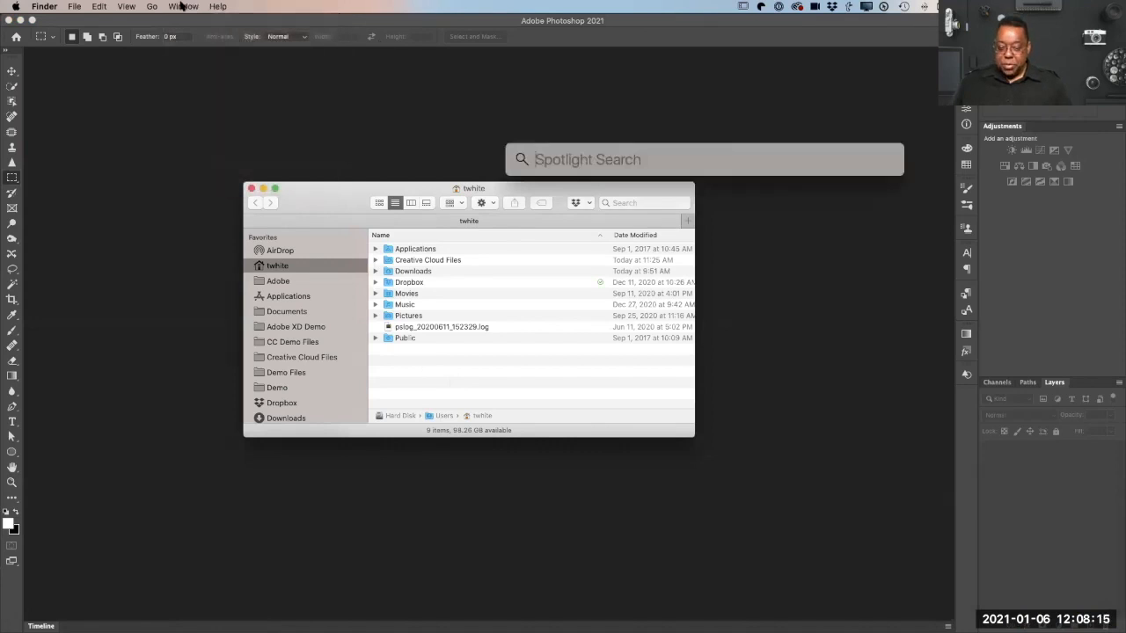
text(raw)
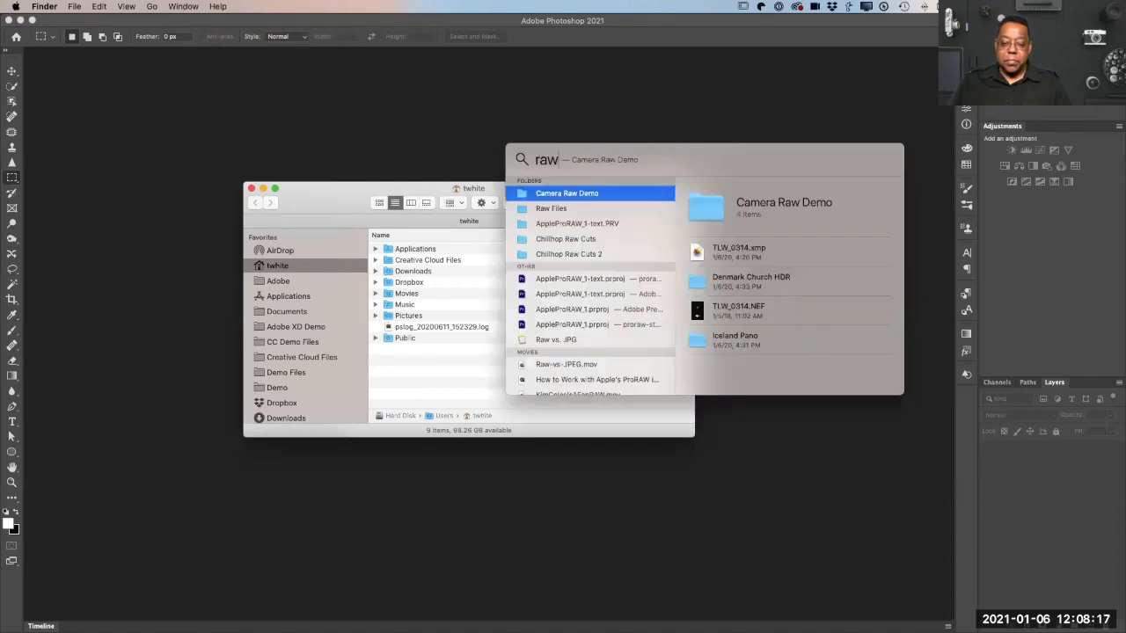
text( kind:folder)
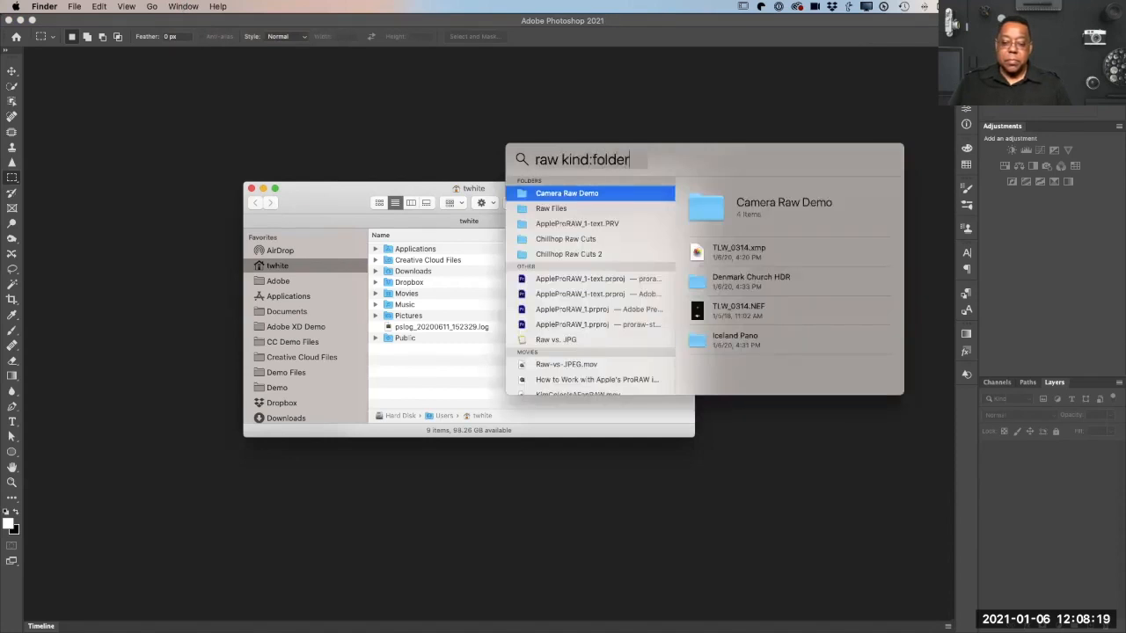
double_click(563, 193)
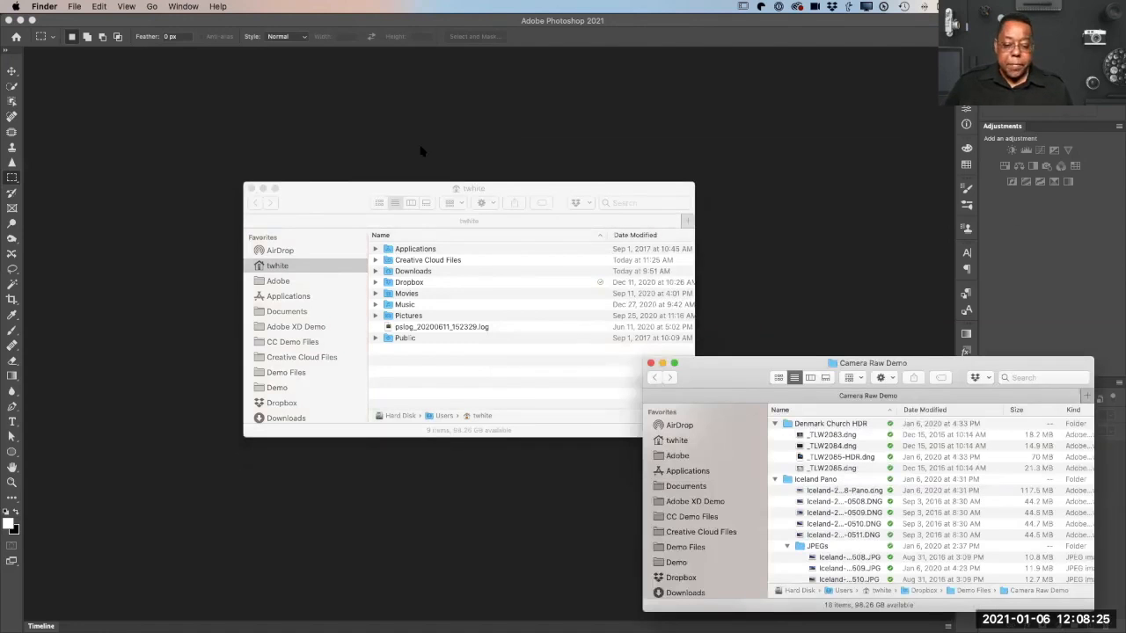
Step: Close the home folder's Finder window and move the Camera Raw Demo window higher on the screen
click(250, 188)
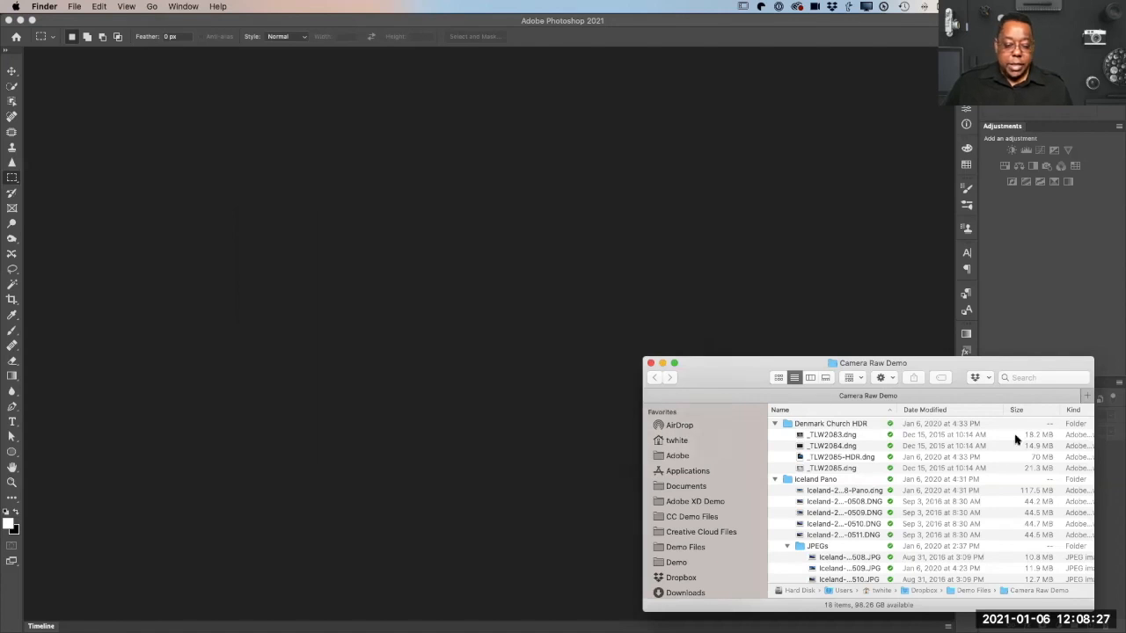
drag(989, 366, 978, 337)
drag(911, 145, 906, 140)
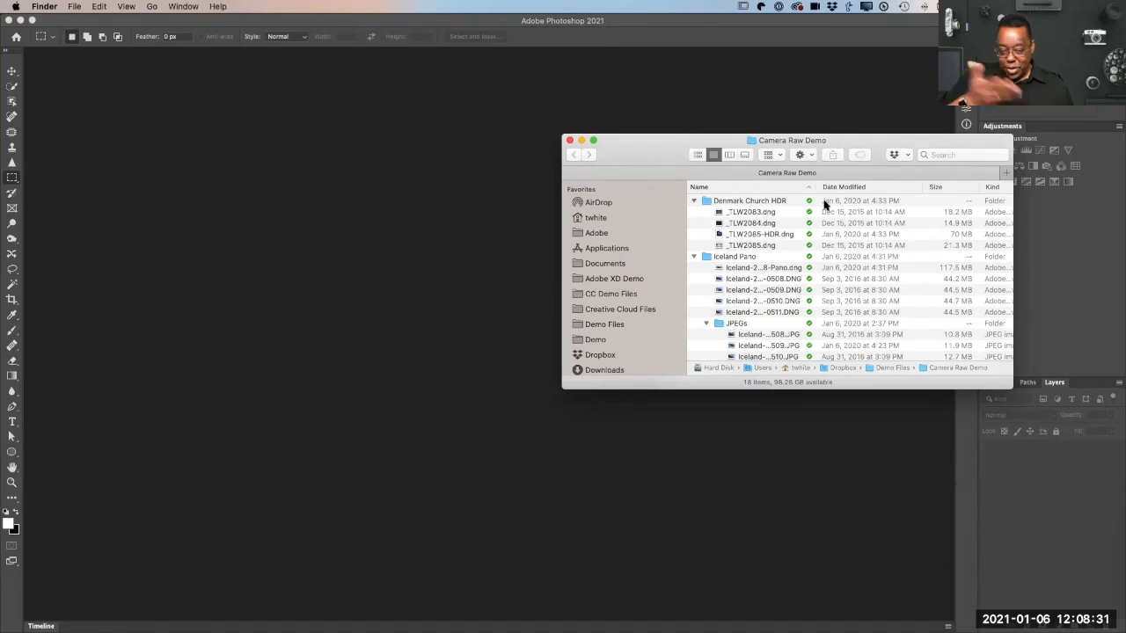
Step: Open all four DNG files of the Denmark Church HDR folder, _TLW2083 to _TLW2085, together in Photoshop's Camera Raw
click(761, 213)
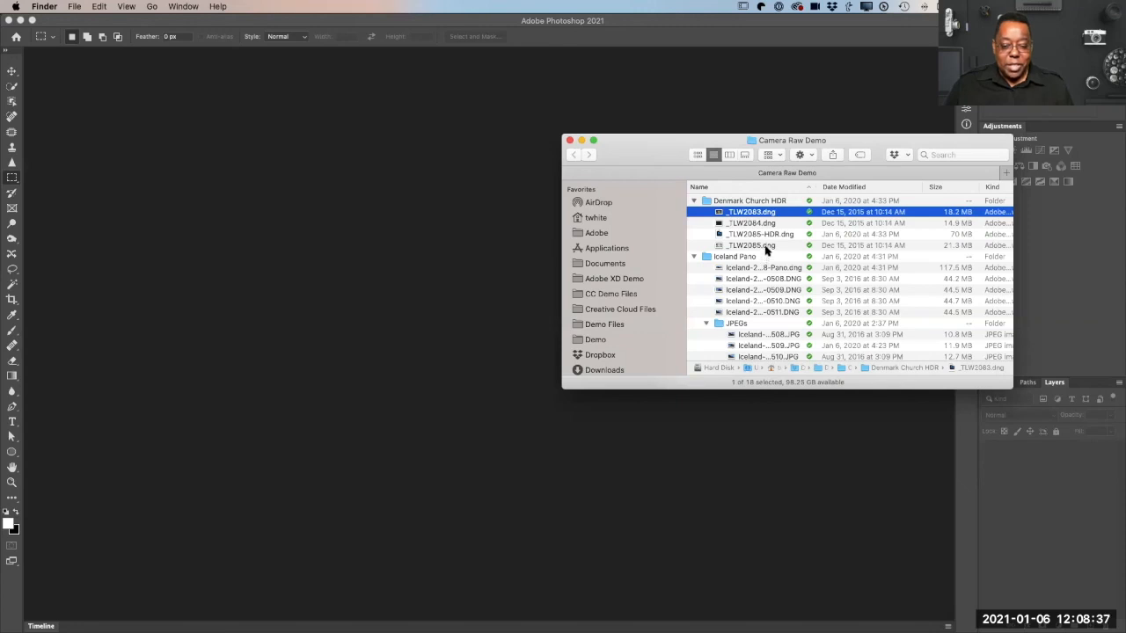
shift+click(767, 245)
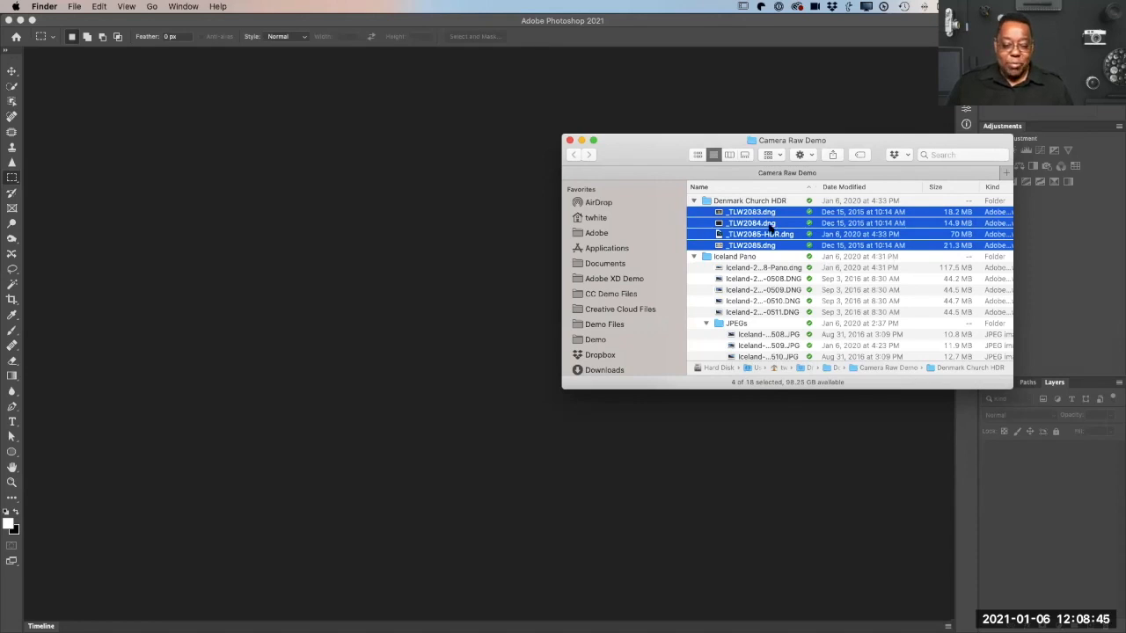
drag(762, 216, 252, 614)
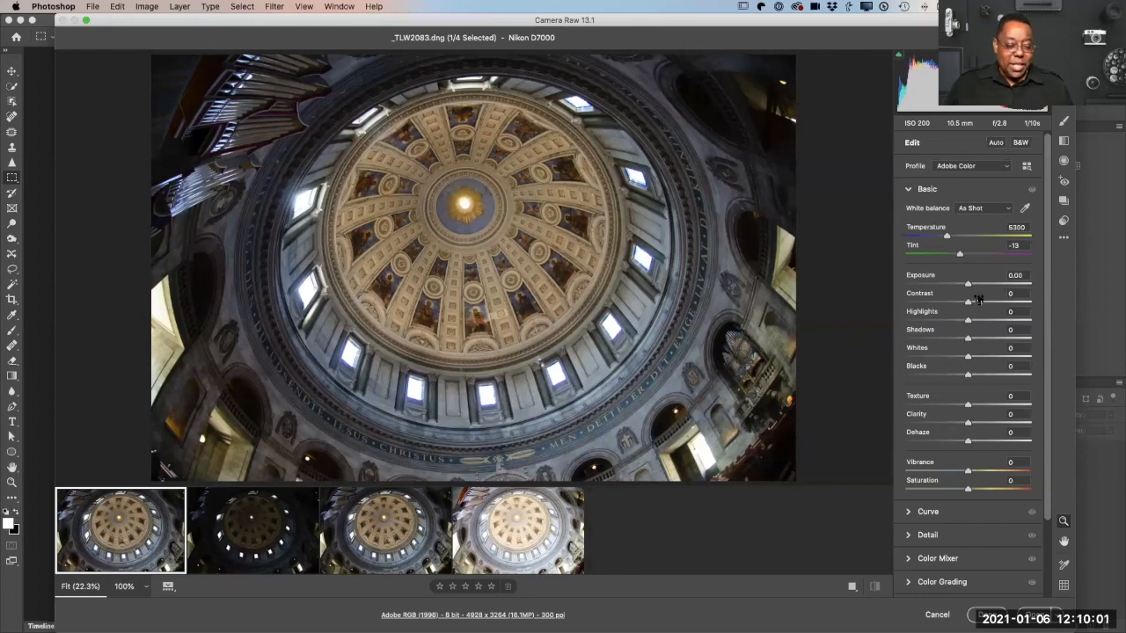
Step: Raise the exposure of _TLW2083.dng to +0.20, and apply the Auto adjustment to its Basic settings
drag(967, 285, 967, 292)
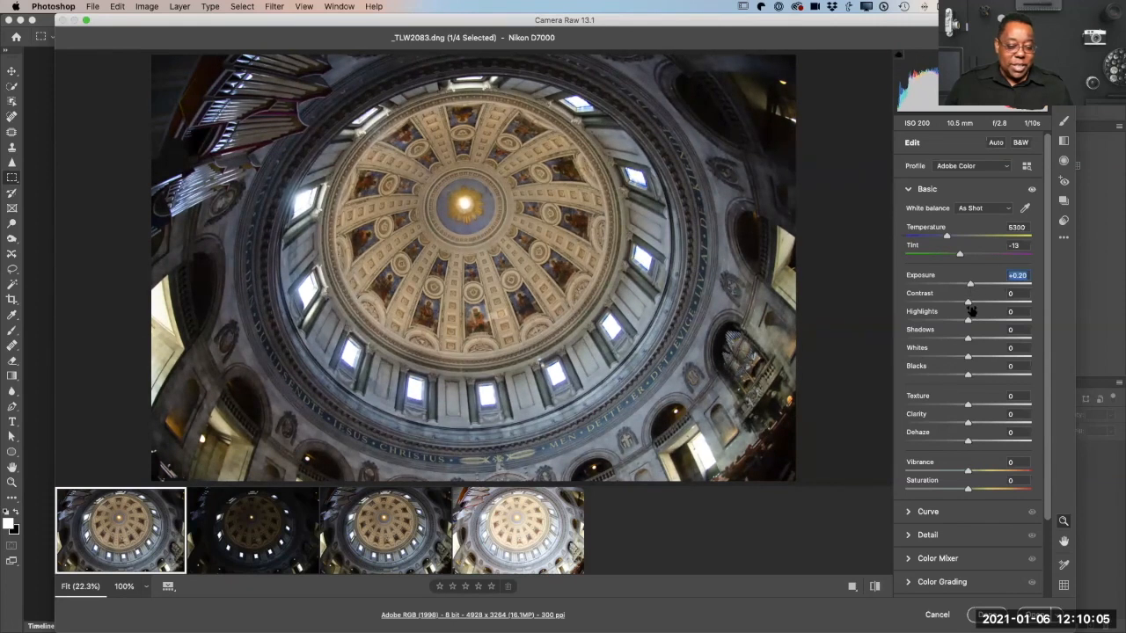
click(995, 142)
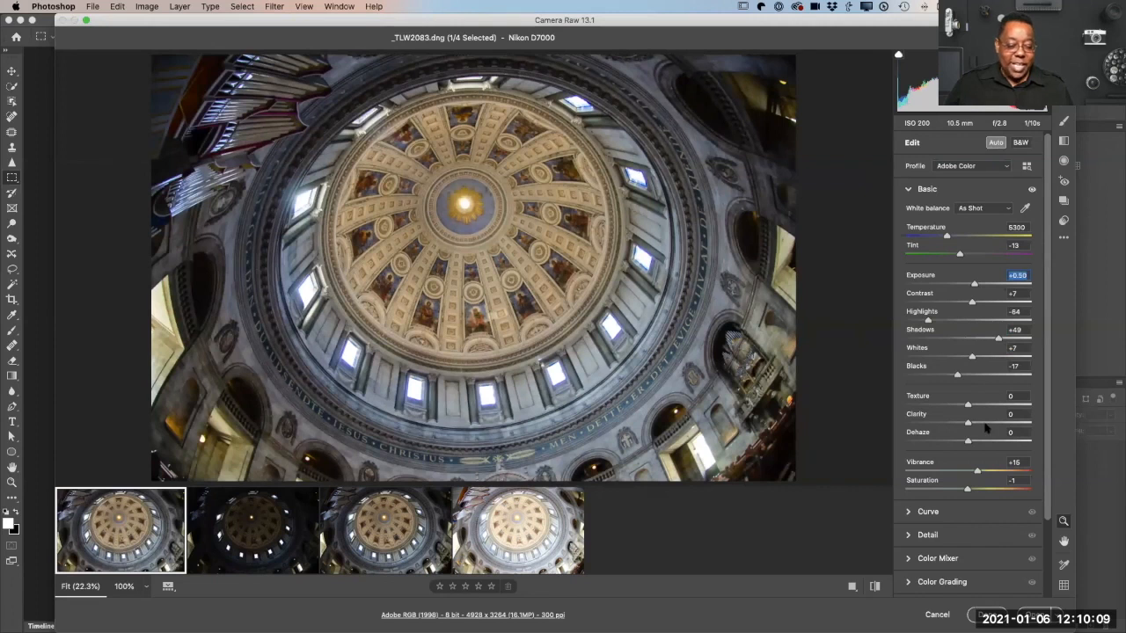
scroll(999, 449, down, 4)
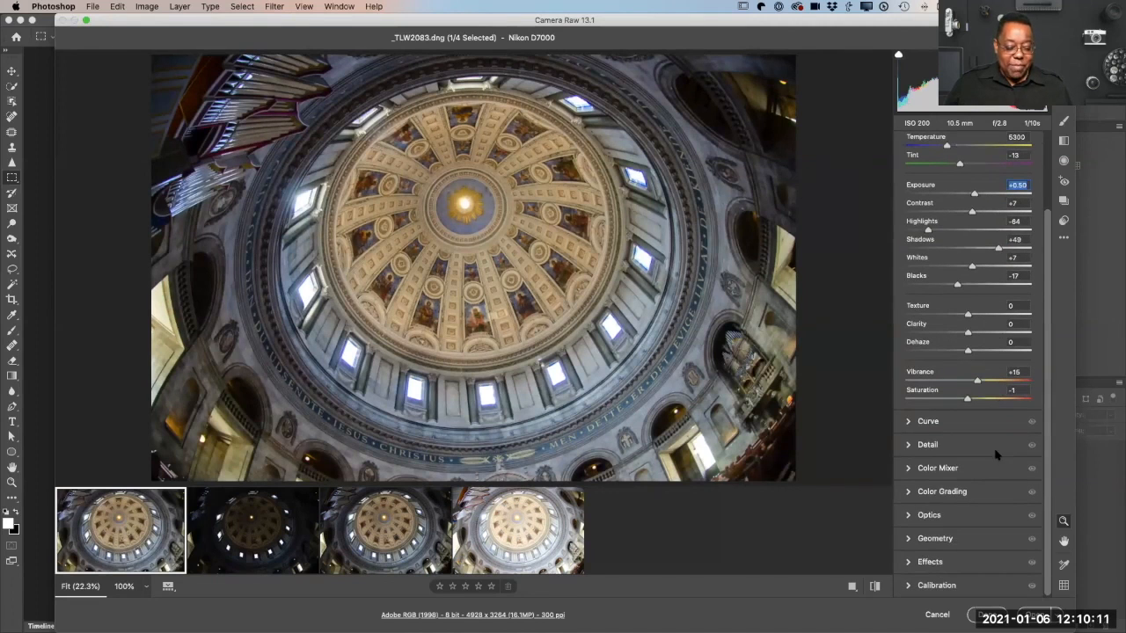
Step: Raise Dehaze to +32 and Texture to +31 in the Basic settings of _TLW2083.dng
click(915, 563)
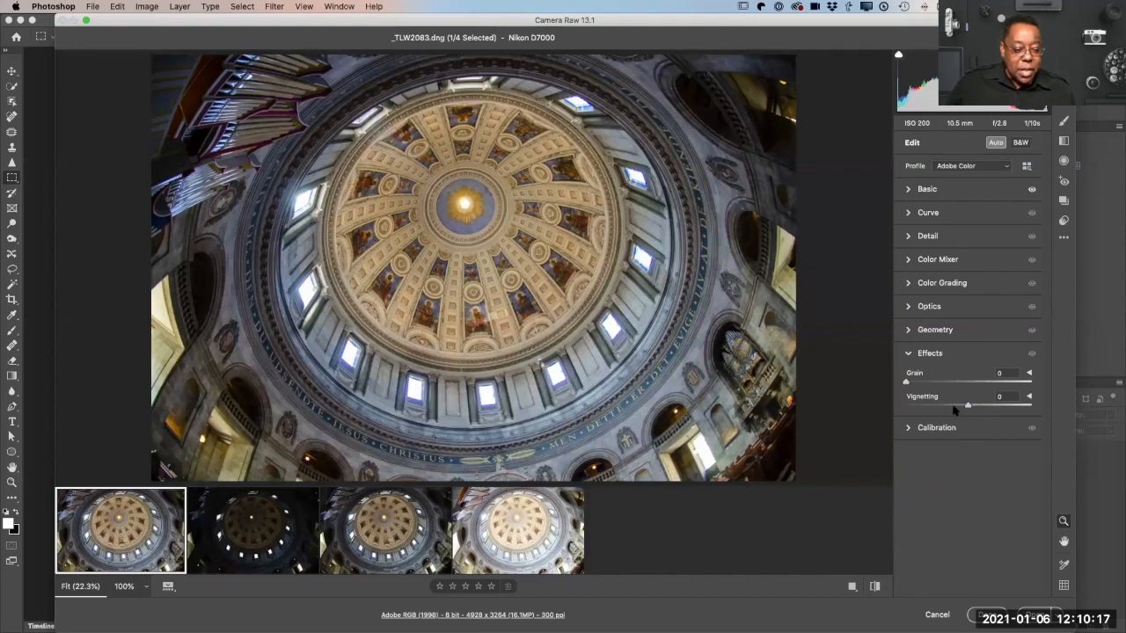
click(925, 190)
scroll(959, 385, down, 5)
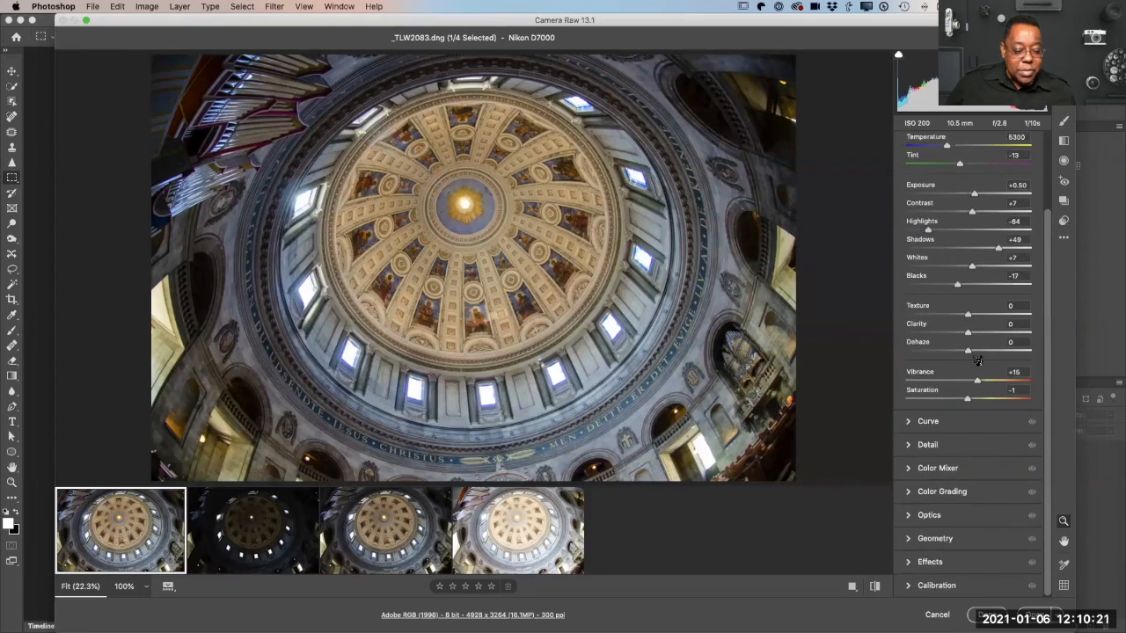
drag(969, 351, 987, 319)
scroll(963, 331, up, 1)
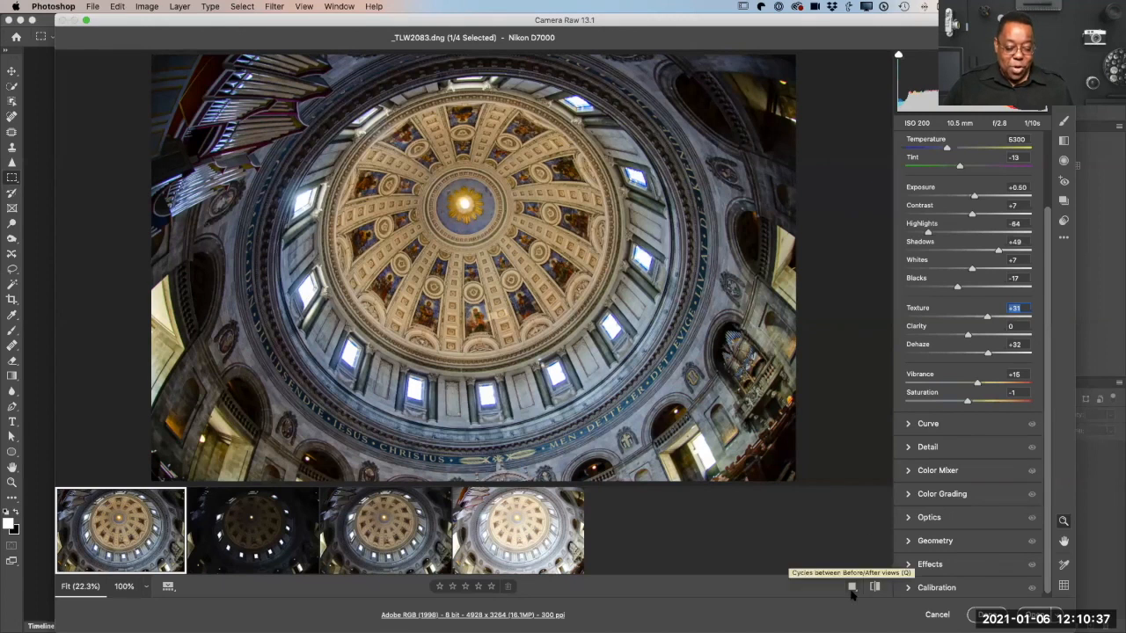
Step: Compare the before and after views of _TLW2083.dng, and toggle its adjustments to the default settings
click(850, 592)
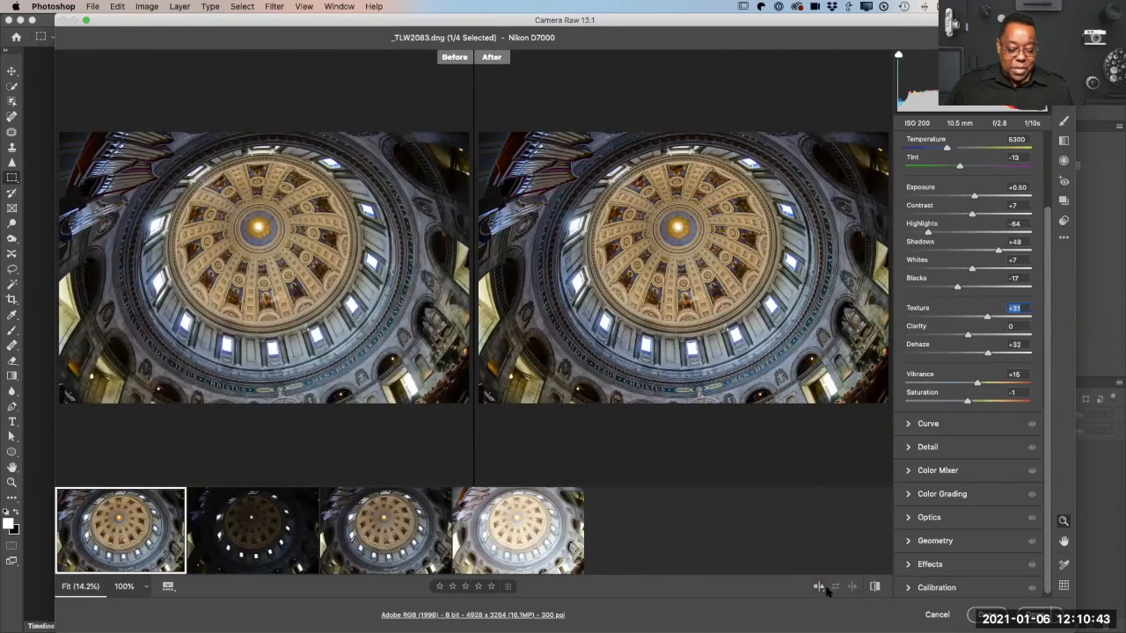
click(874, 587)
click(851, 587)
click(818, 587)
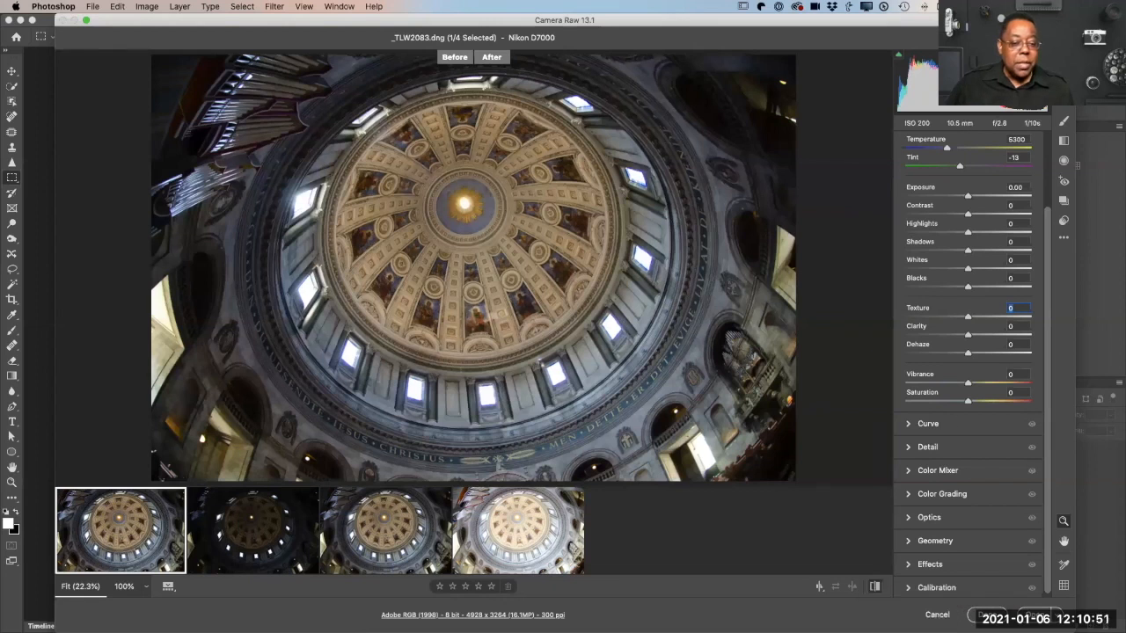
Step: Check the filmstrip orientation options in the Camera Raw preferences, keep Horizontal, and cancel the dialog
key(super+k)
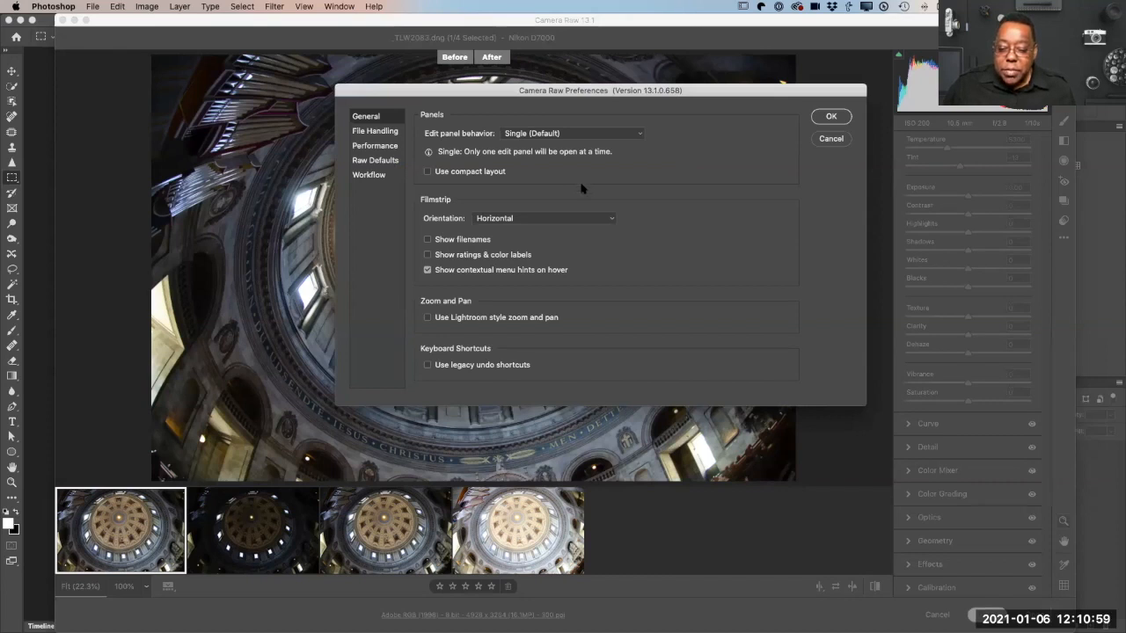
click(503, 220)
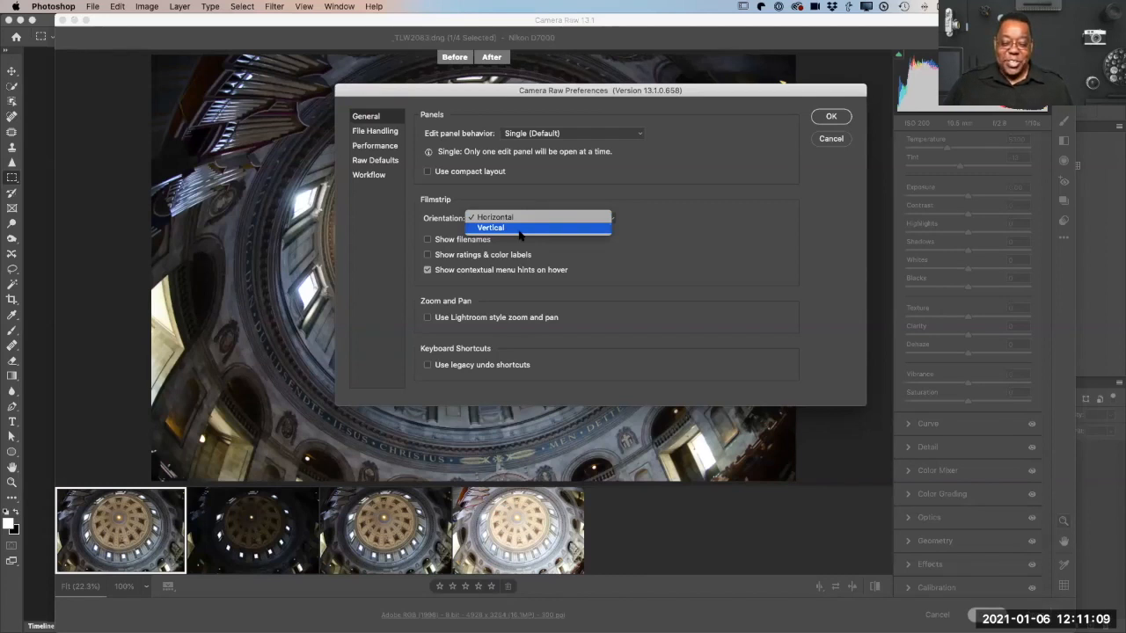
click(571, 217)
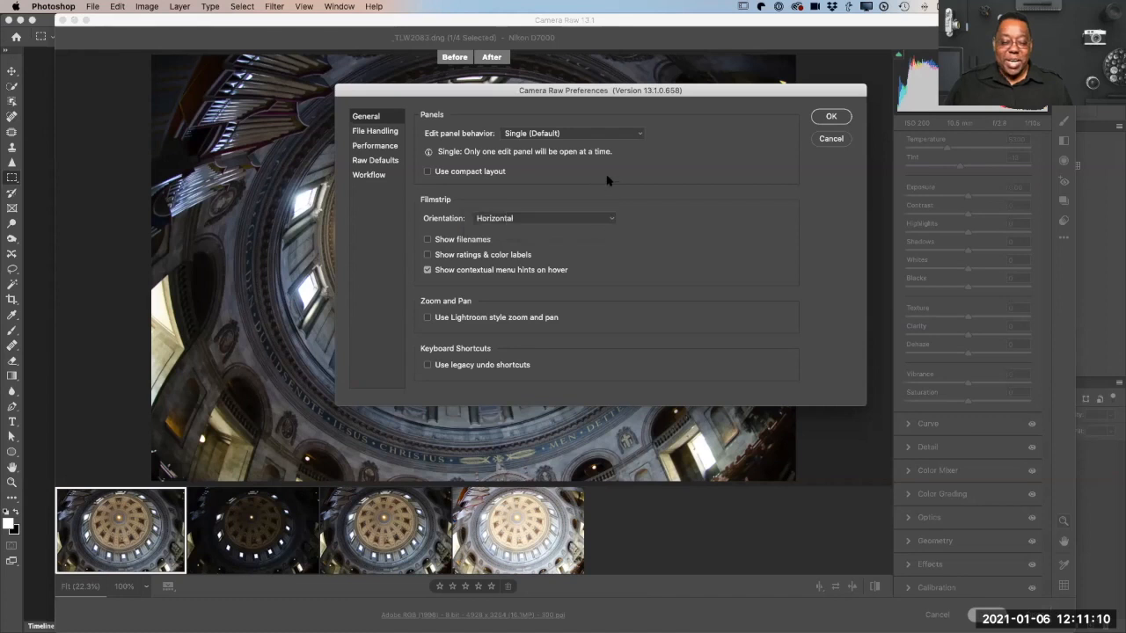
click(831, 139)
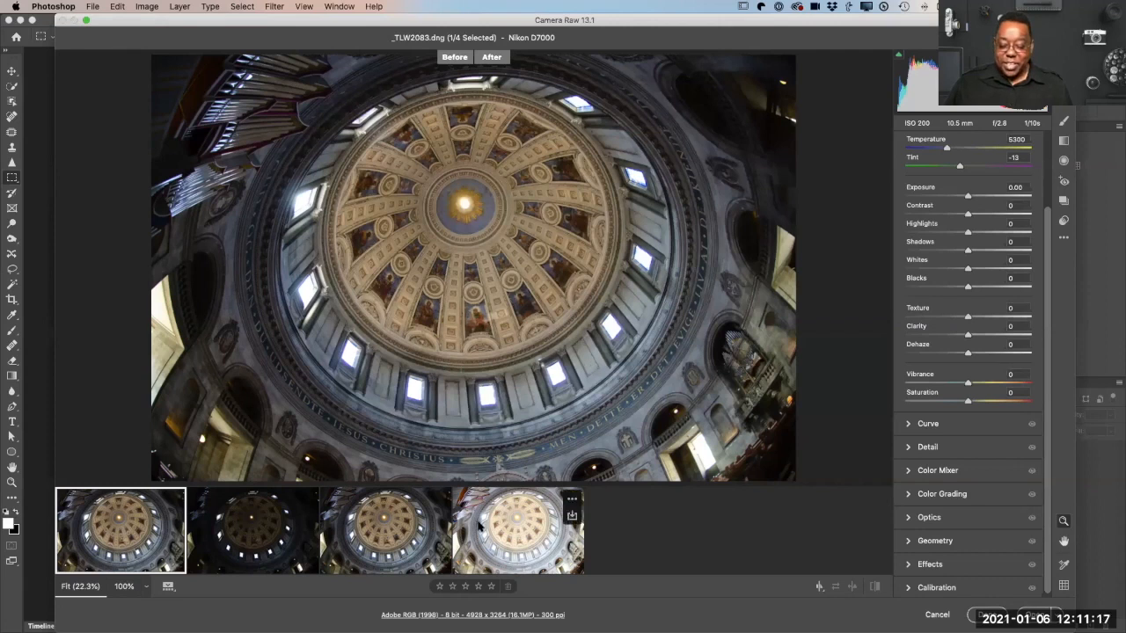
Step: Try an exposure of -2.50 on all four photos together, return it to 0.00, and cancel Camera Raw
shift+click(511, 547)
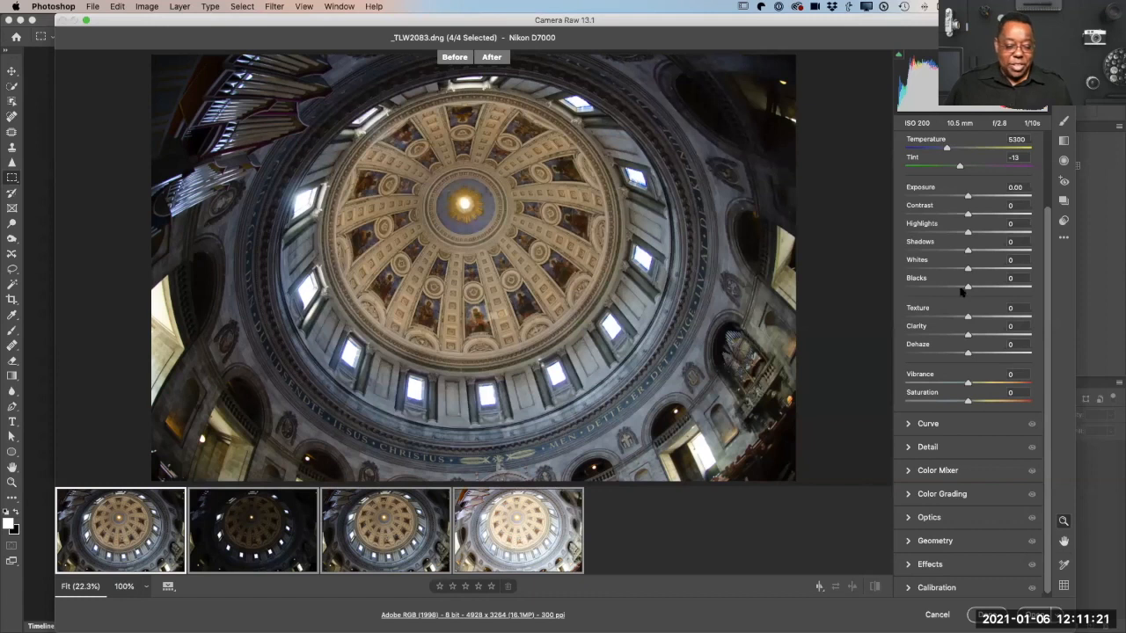
drag(968, 197, 936, 205)
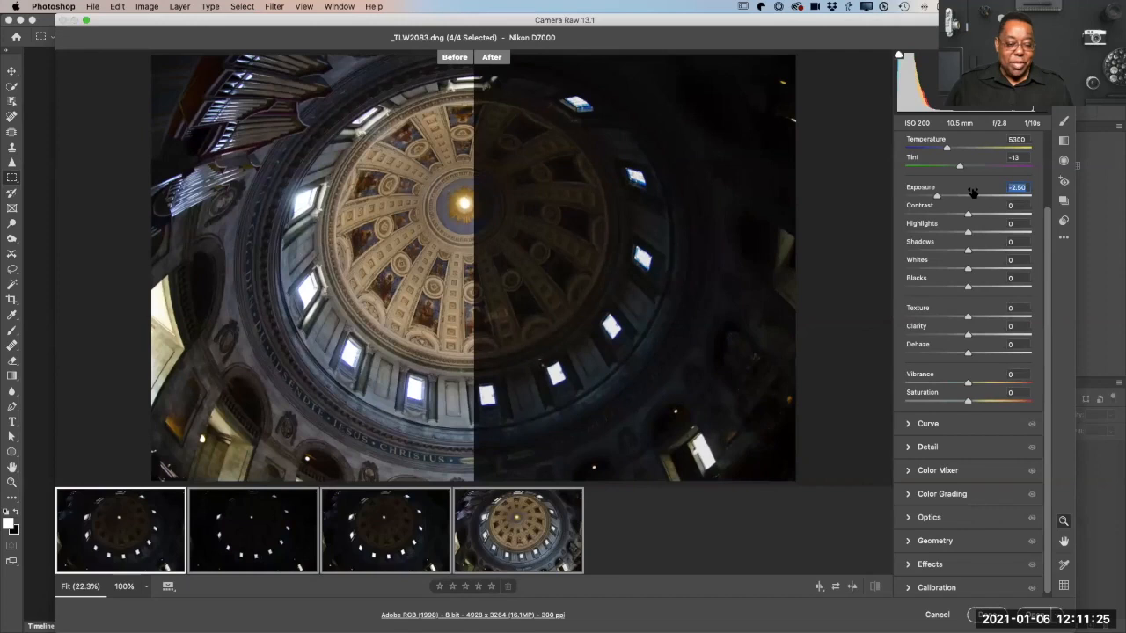
drag(935, 196, 969, 201)
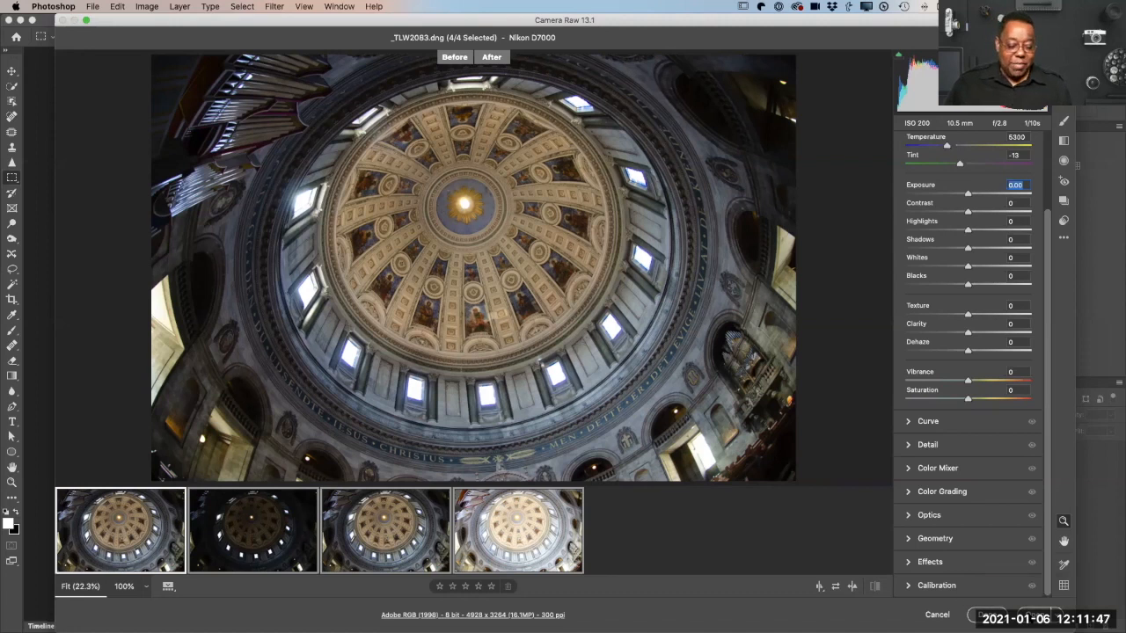
click(938, 615)
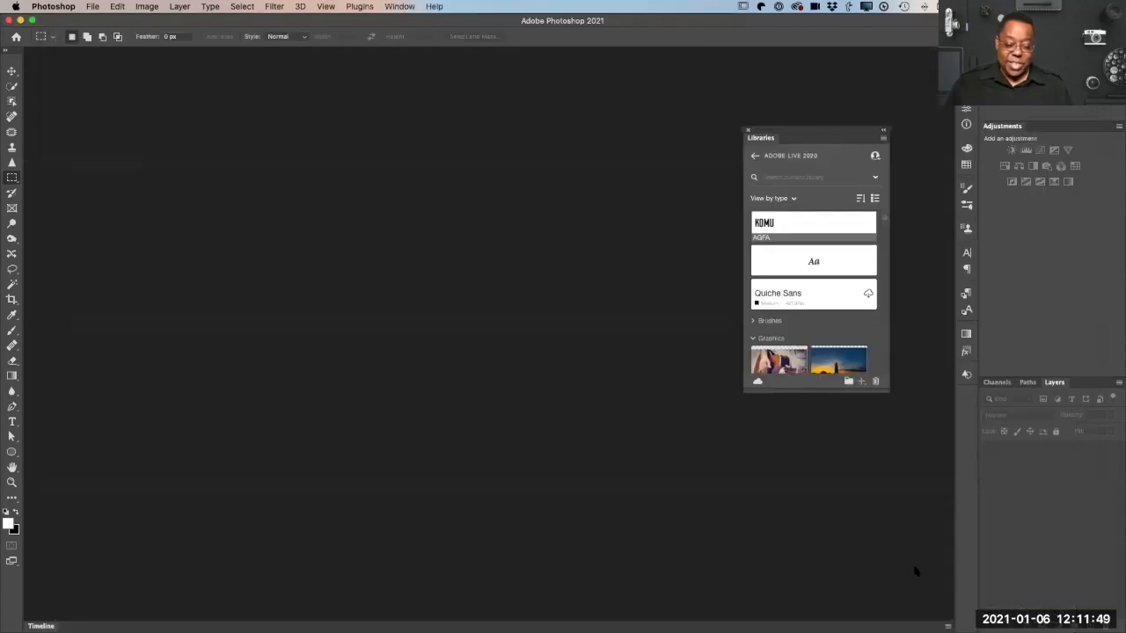
Step: Dock the floating Libraries panel beside Adjustments, and collapse the Character styles group of the ADOBE LIVE 2020 library
drag(763, 137, 1046, 134)
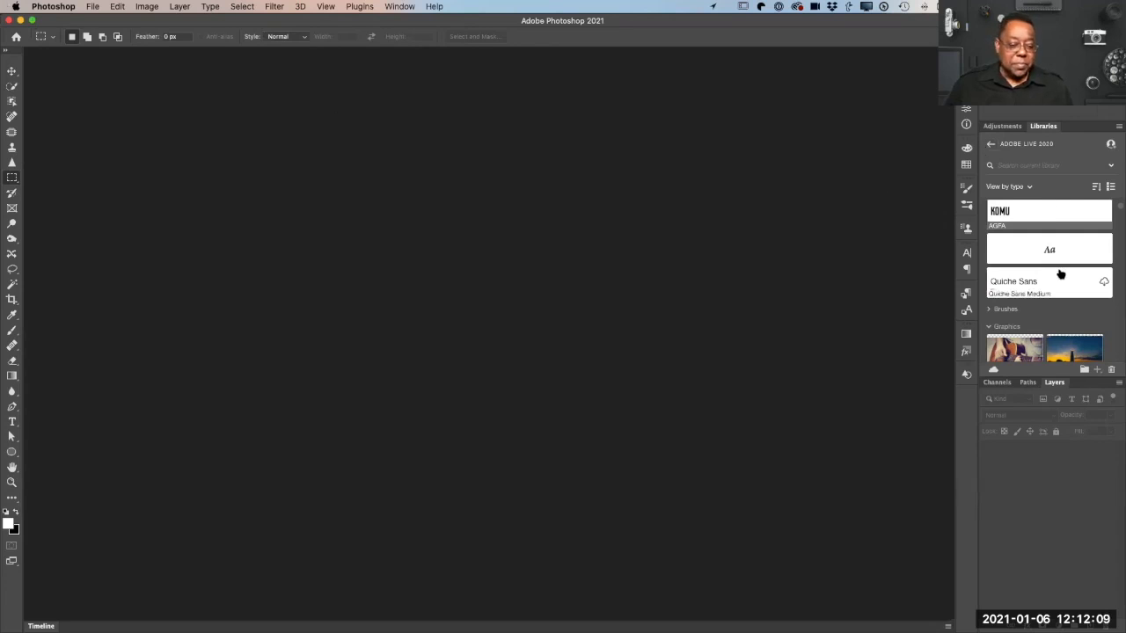
scroll(1038, 263, up, 2)
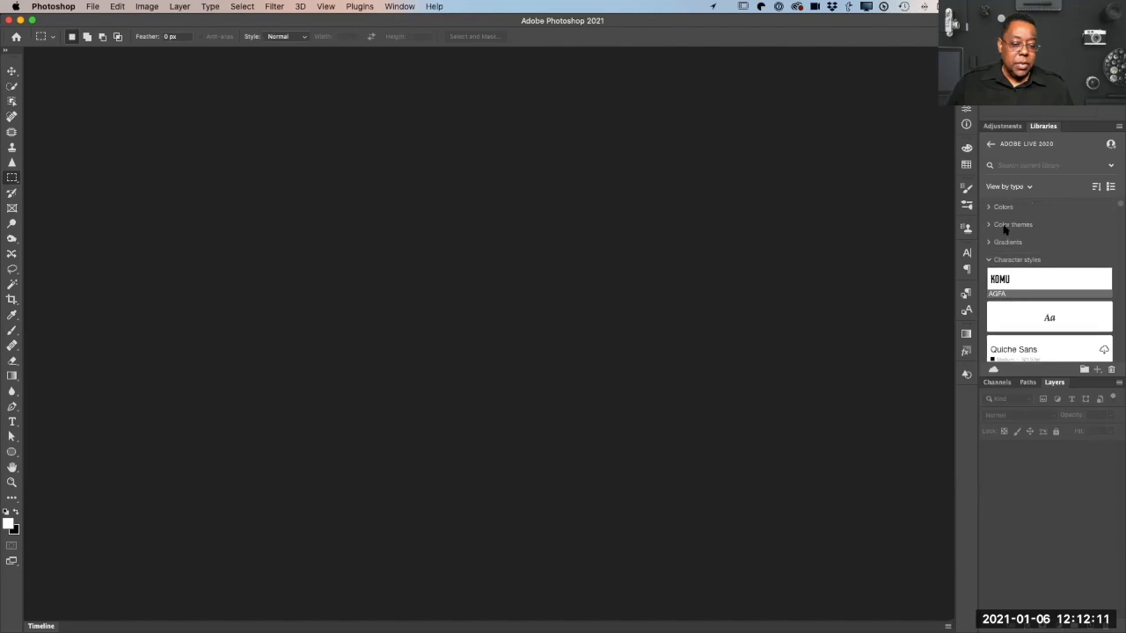
click(988, 260)
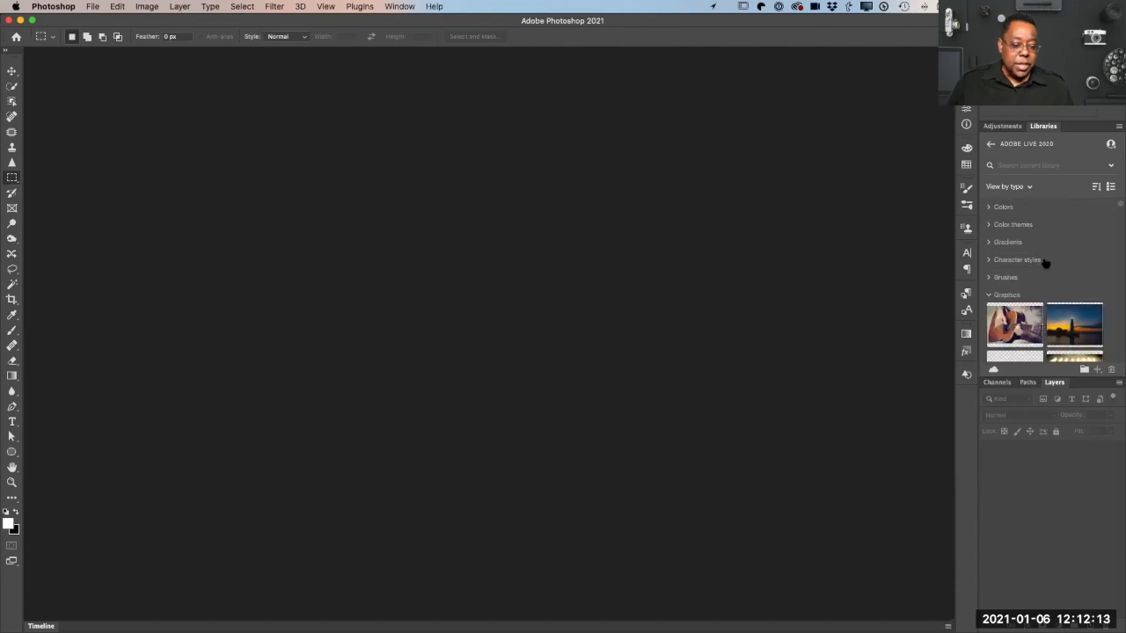
Step: Open the "Businessman with his hand in his jacket" image from the ADOBE LIVE 2020 library, and fit it on screen
scroll(1046, 264, down, 10)
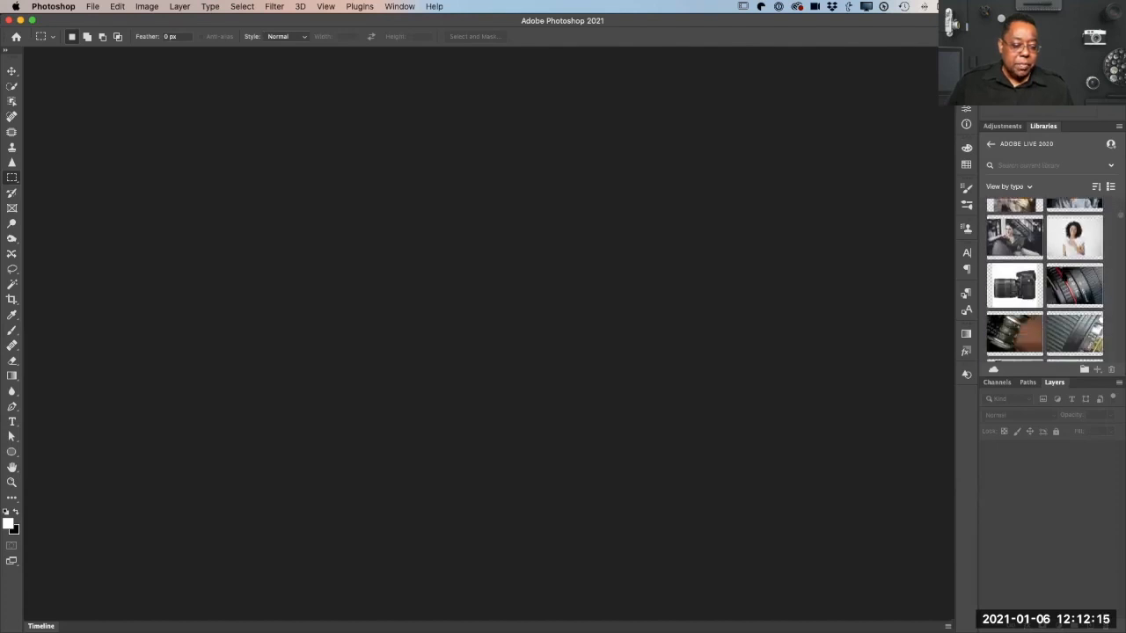
scroll(1062, 276, down, 15)
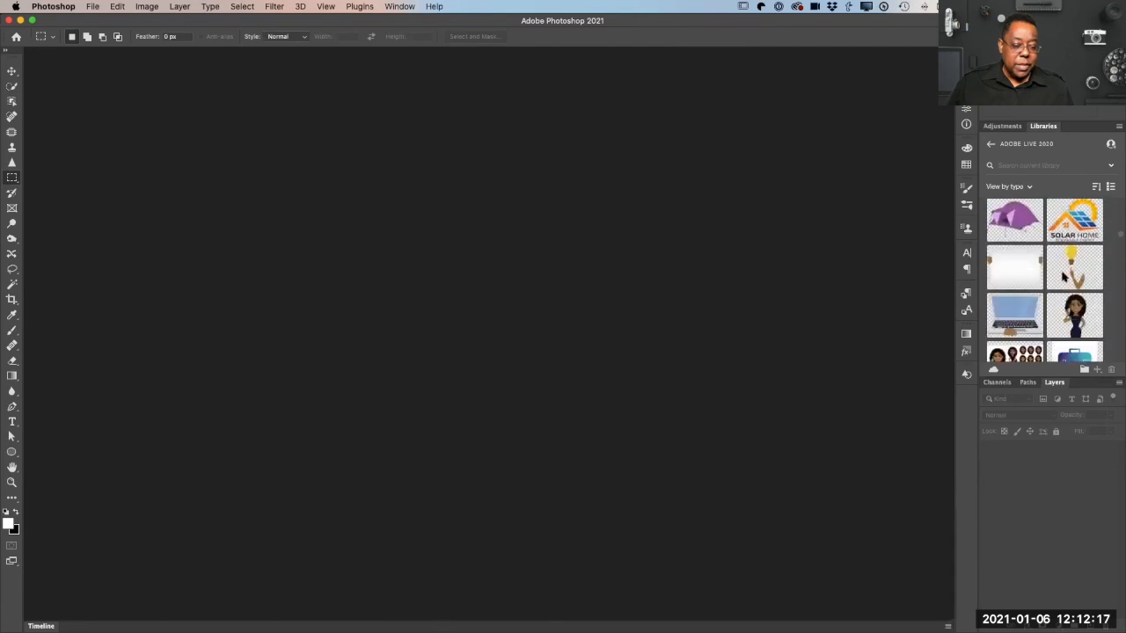
scroll(1062, 276, down, 10)
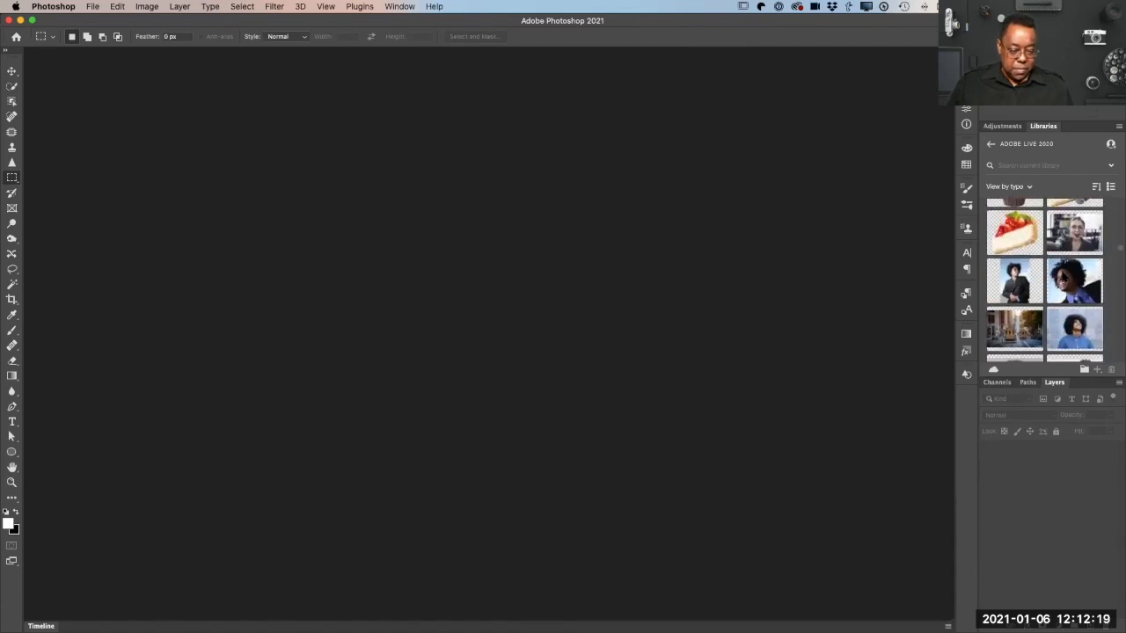
double_click(1016, 283)
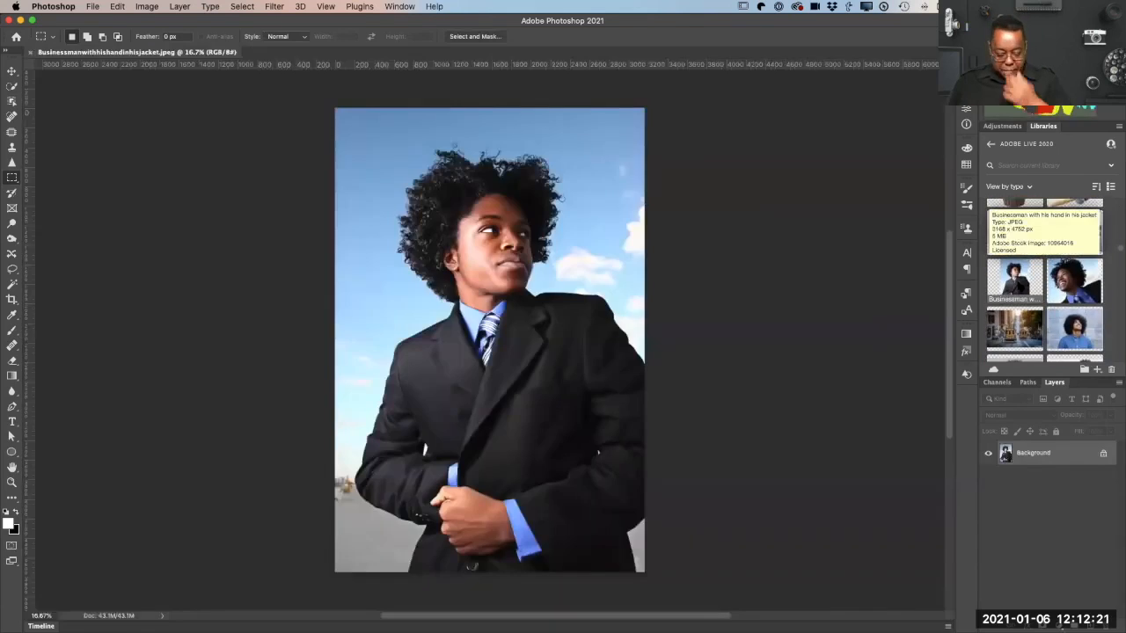
key(super+0)
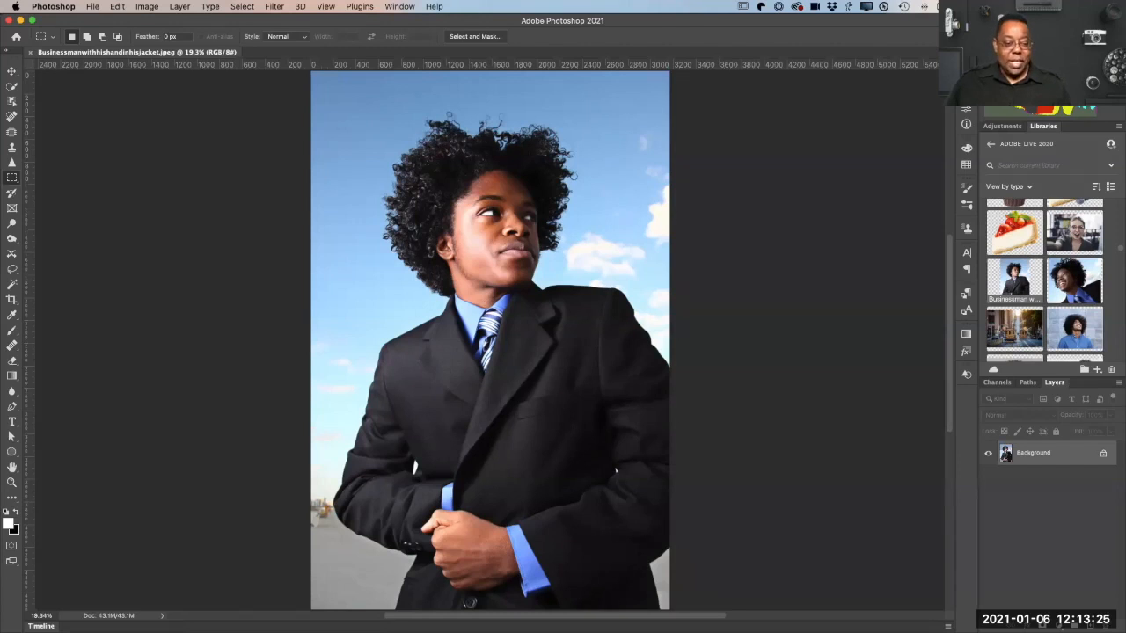
Step: Open the Discover panel, place it beside the businessman photo, and look through its suggestions and resource links
key(super+f)
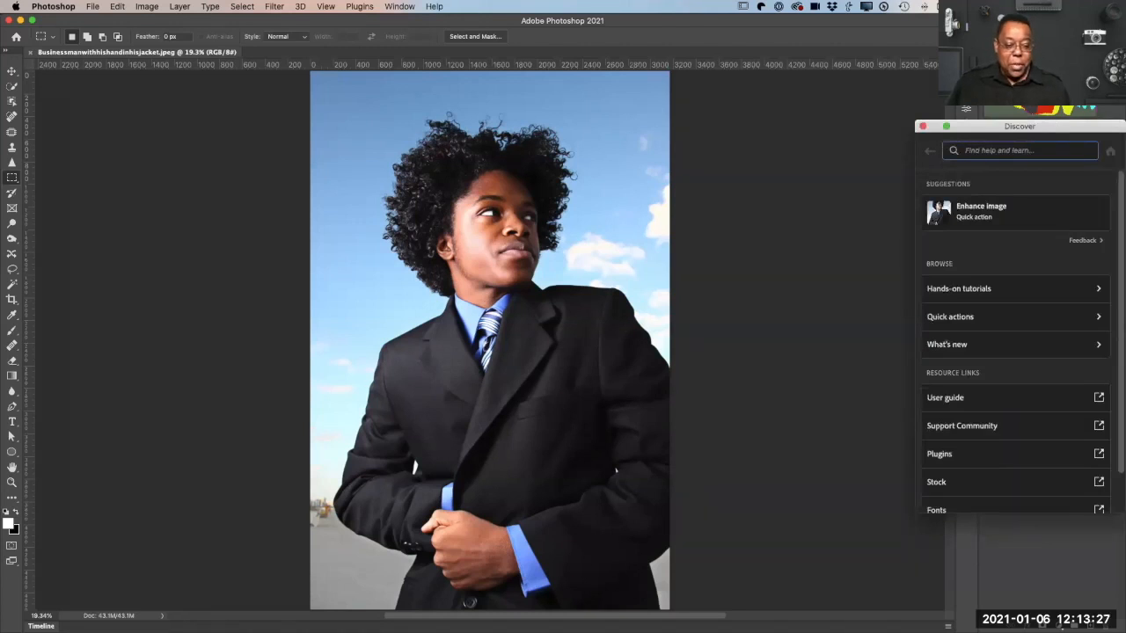
drag(1076, 131, 867, 130)
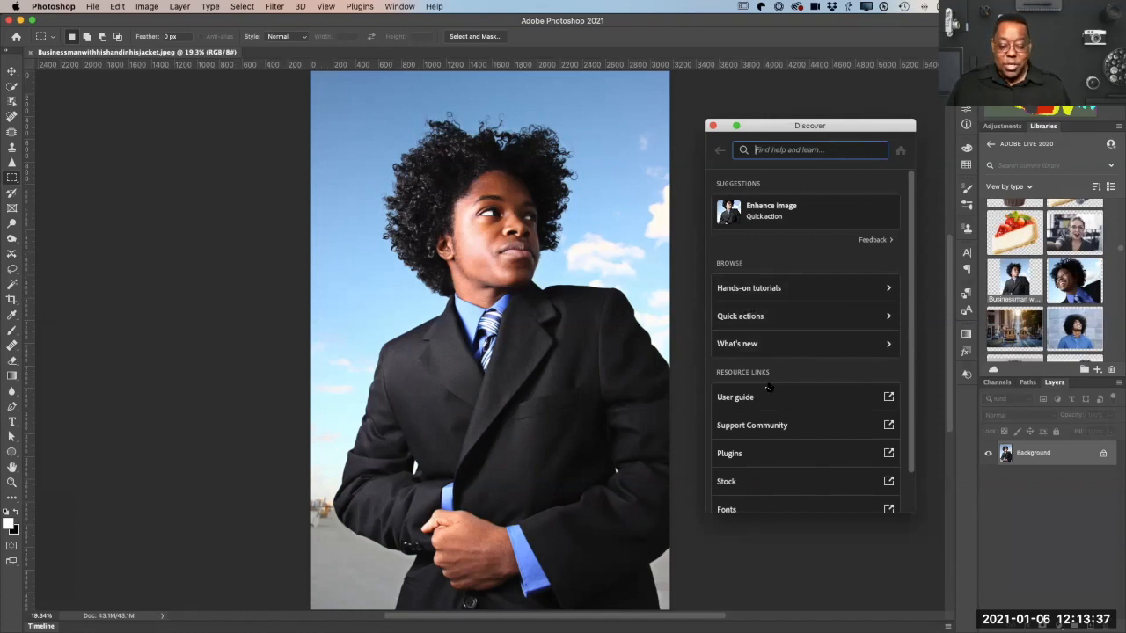
scroll(777, 428, down, 2)
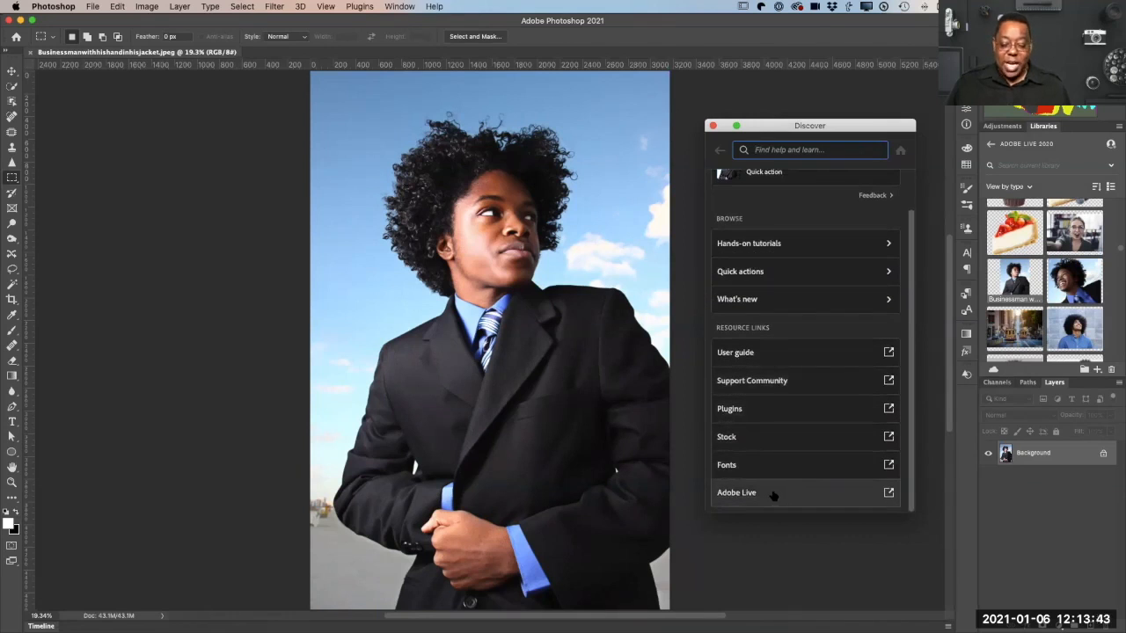
scroll(781, 466, up, 2)
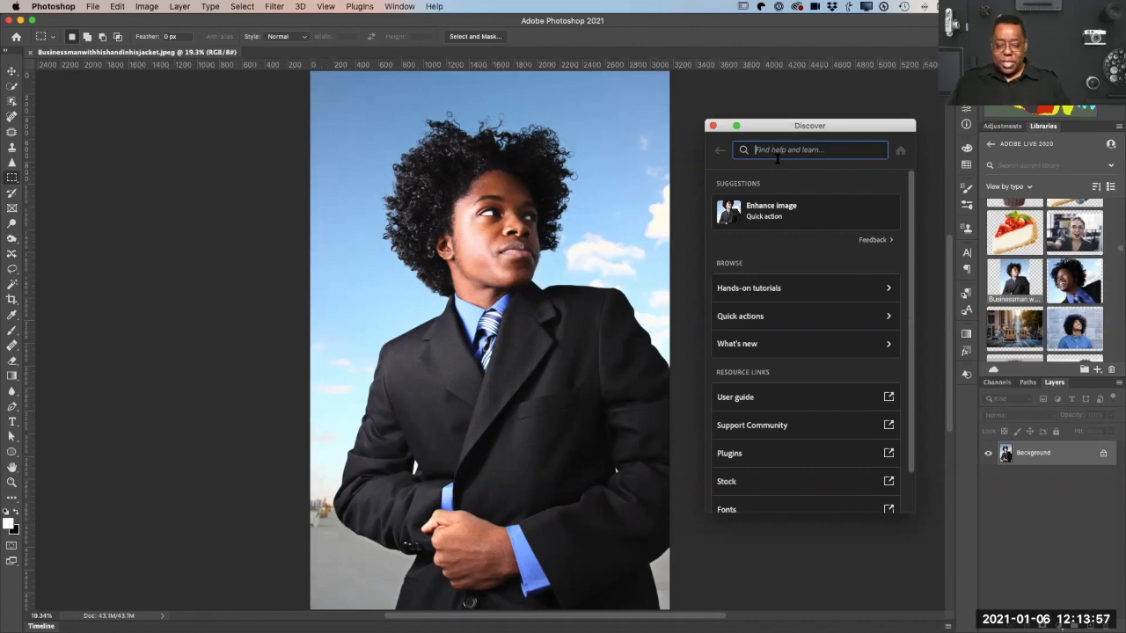
Step: Search the Discover panel for "how to remove background"
text(how to remove background)
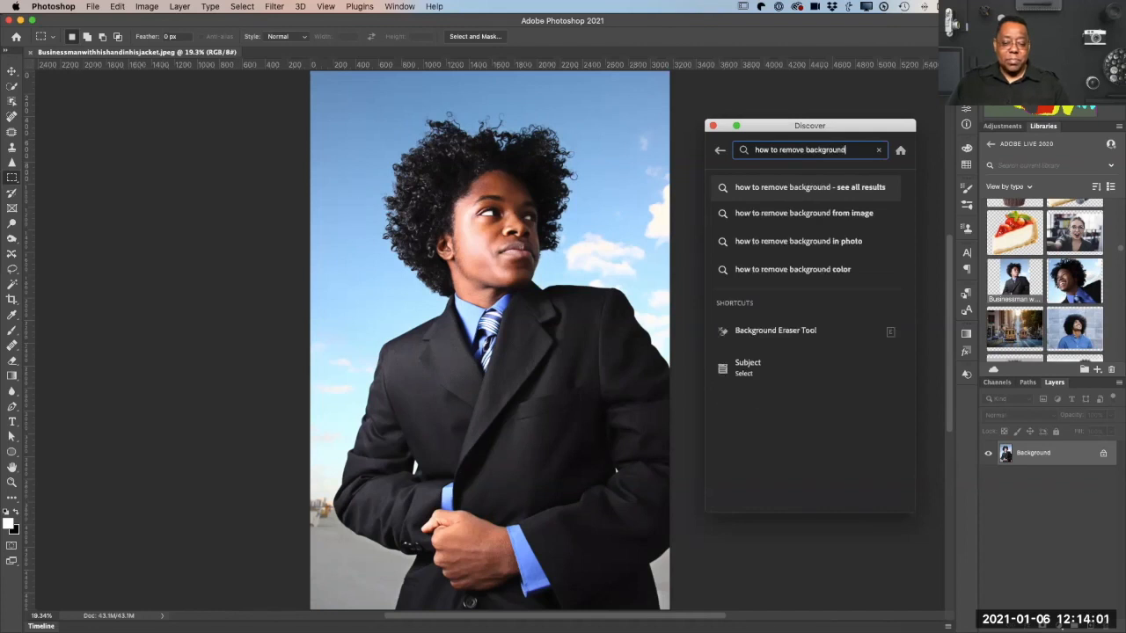
key(Return)
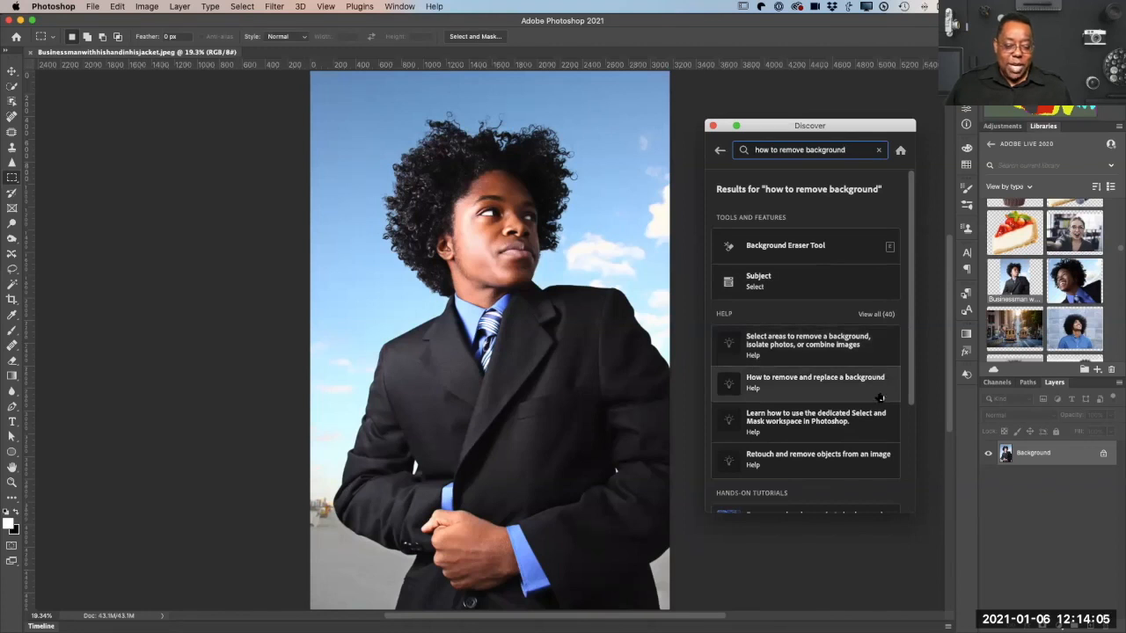
Step: Examine the tools, help articles and hands-on tutorials found for removing a background, and select the search text
scroll(883, 399, down, 1)
scroll(874, 394, down, 2)
scroll(873, 395, down, 1)
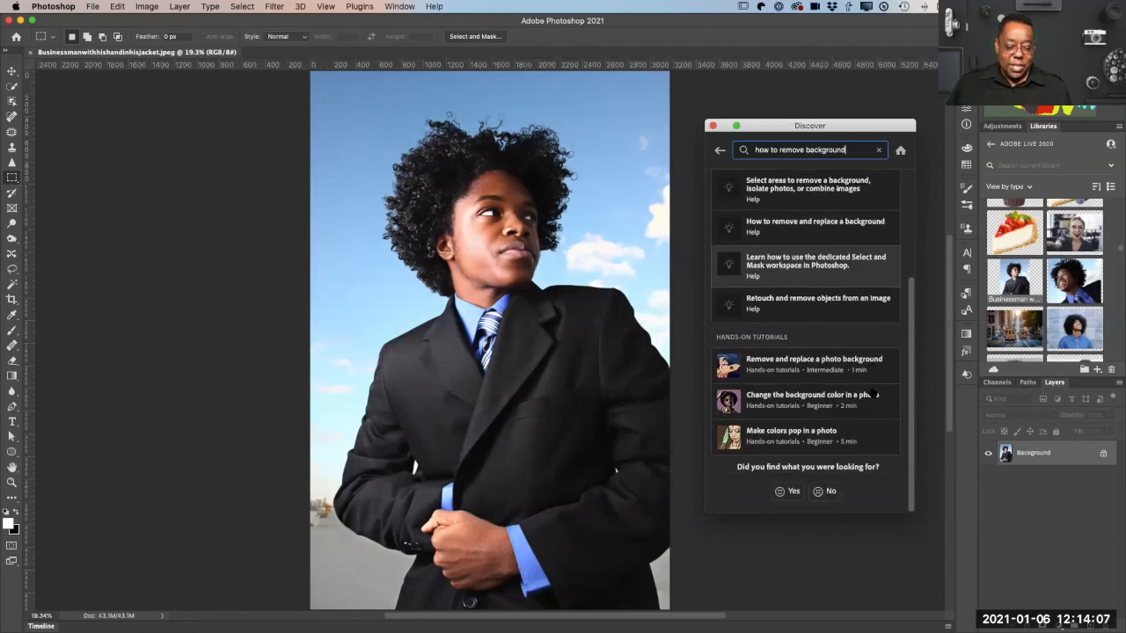
scroll(874, 395, up, 5)
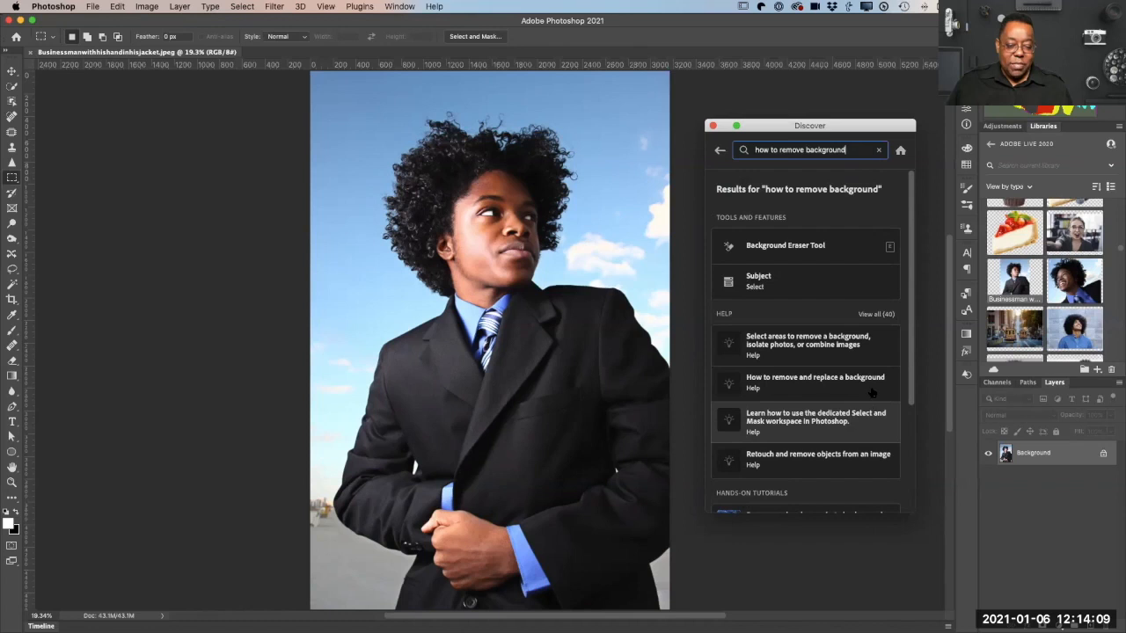
mouse_move(747, 247)
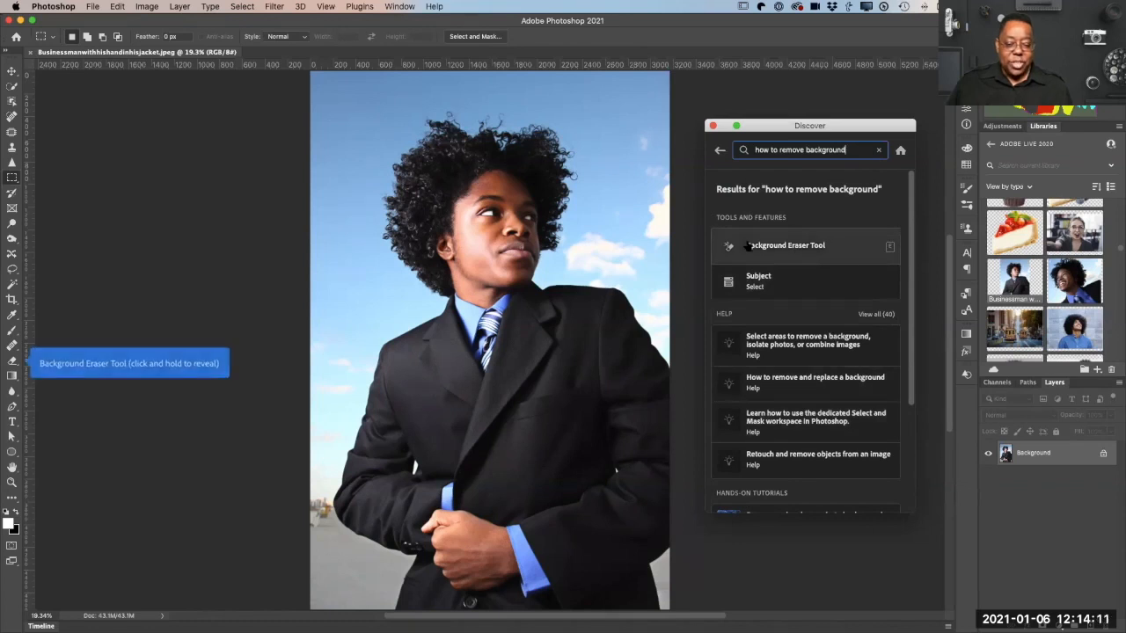
scroll(797, 293, down, 1)
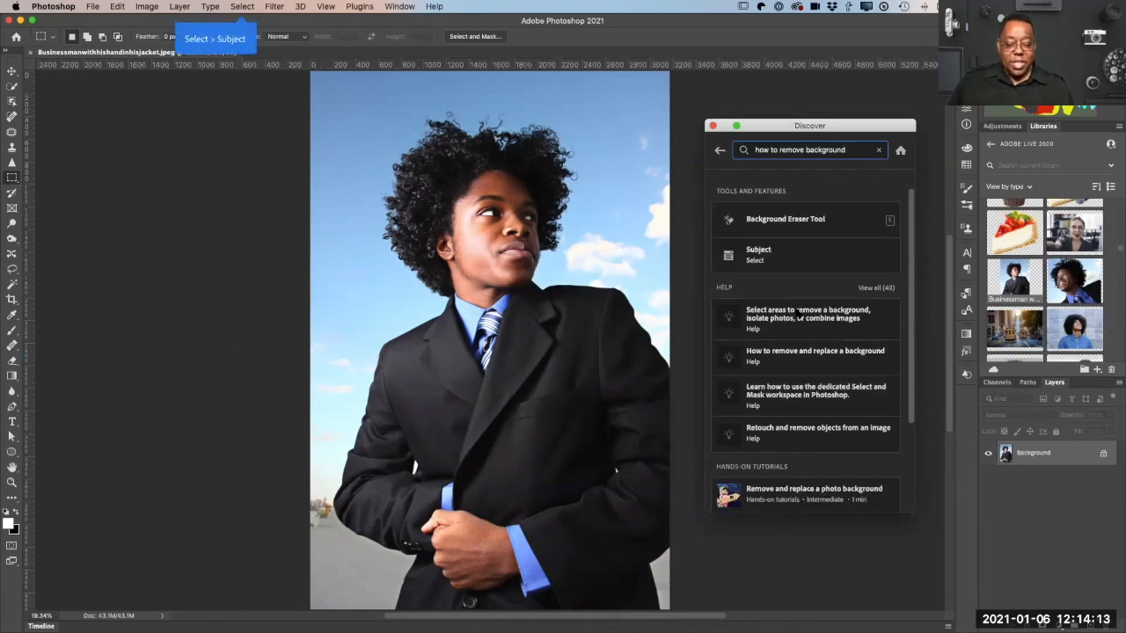
scroll(797, 313, down, 3)
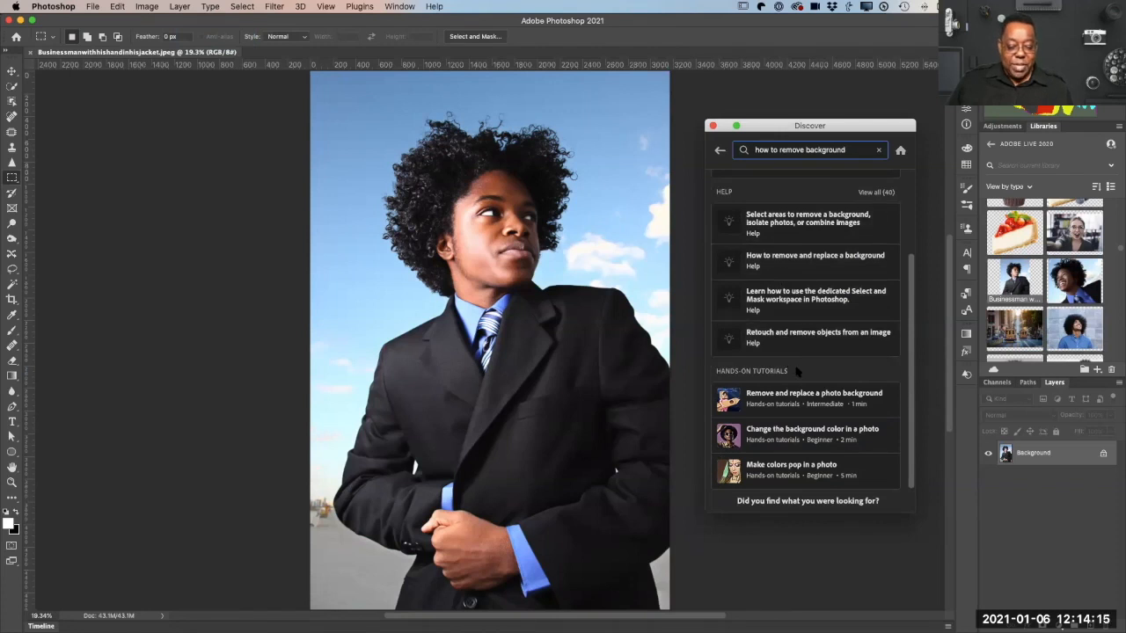
scroll(796, 371, down, 1)
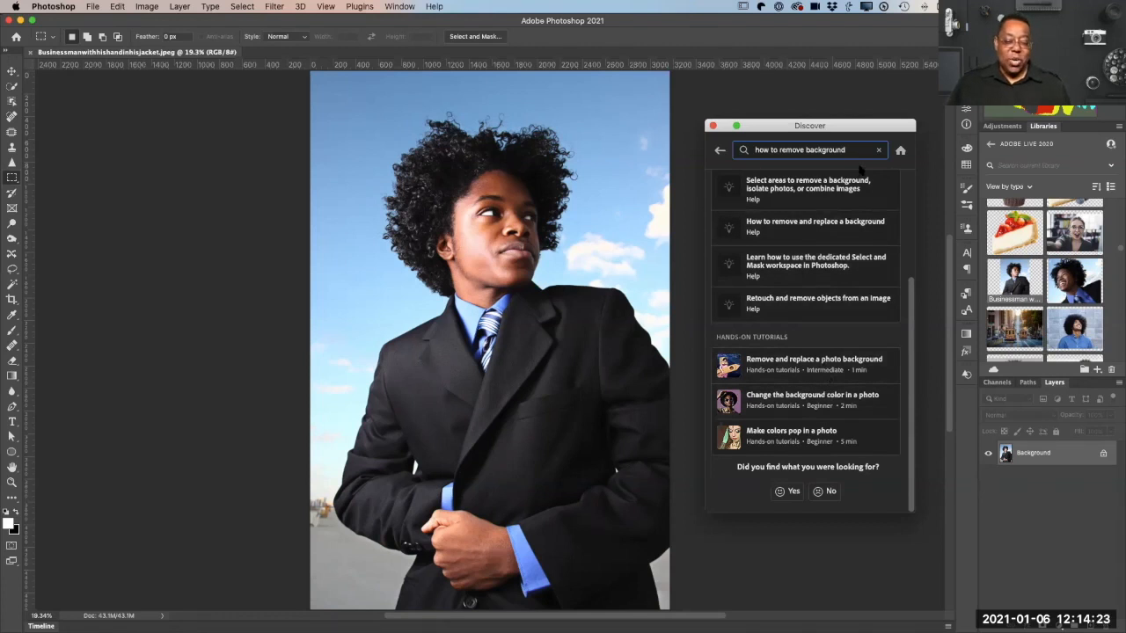
scroll(860, 171, up, 5)
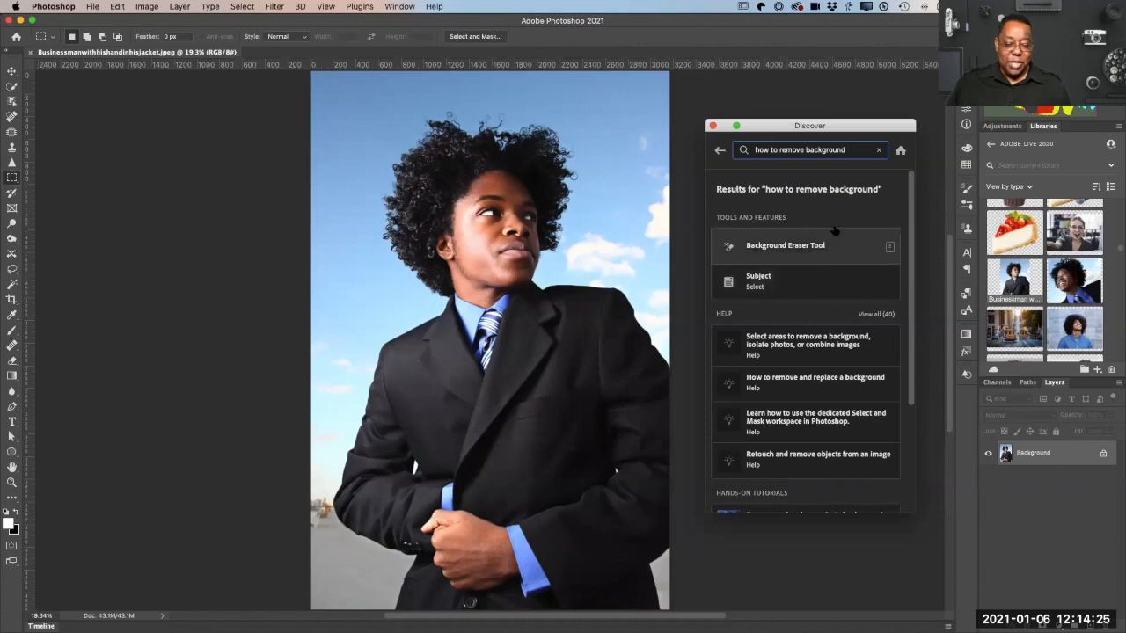
drag(849, 150, 844, 129)
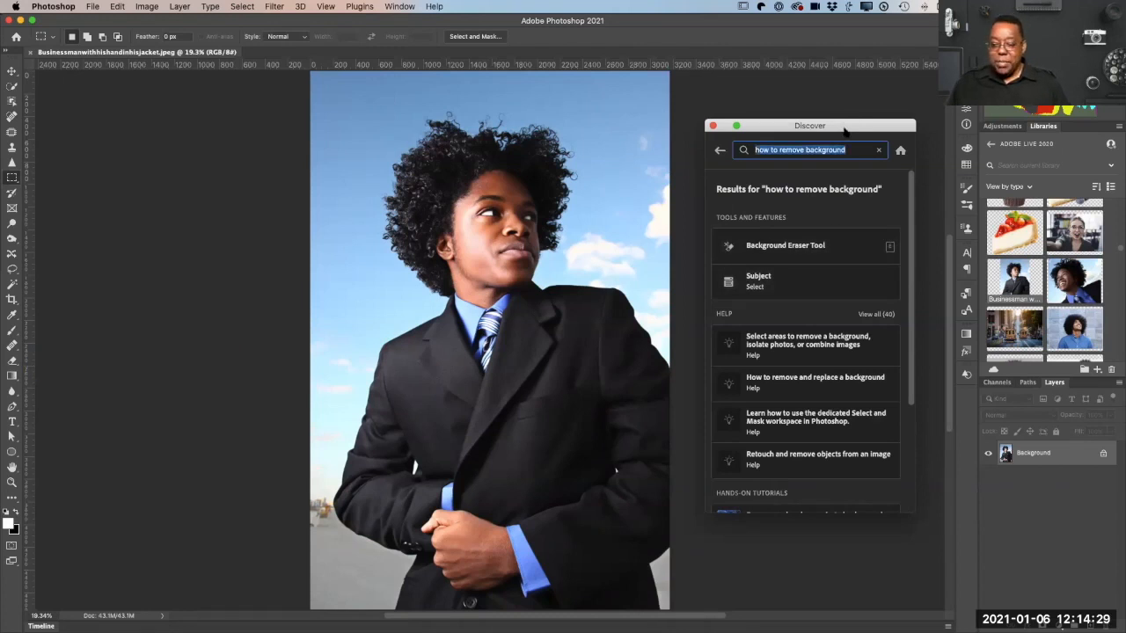
Step: Search the Discover panel for "object selection tool", look at the results, and return to the Discover home page
text(ob)
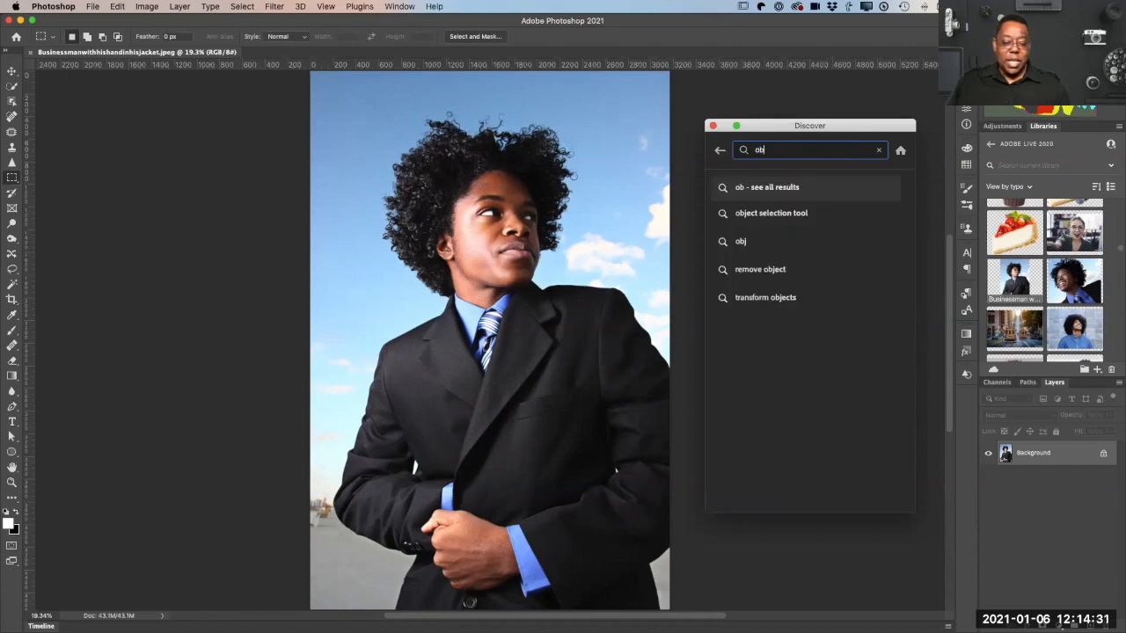
click(809, 212)
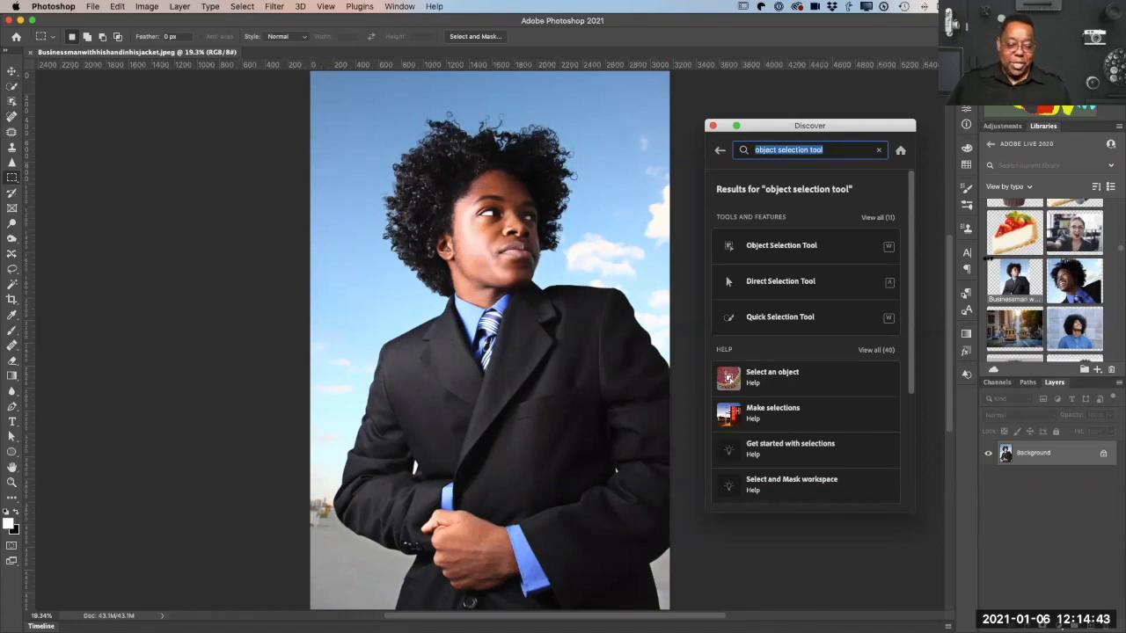
click(878, 151)
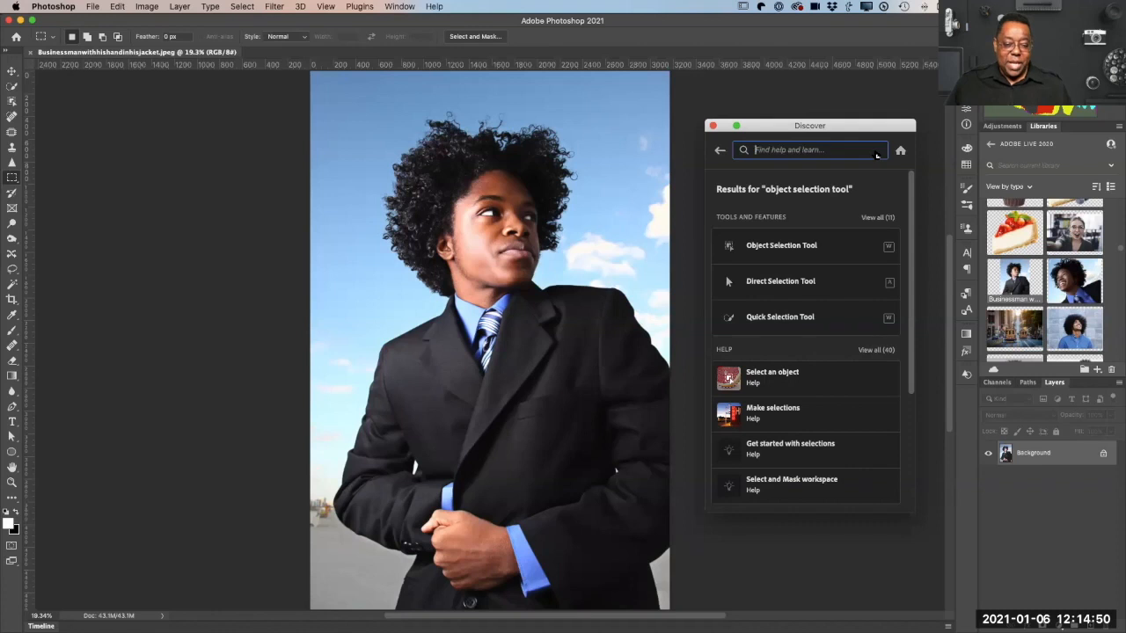
click(719, 151)
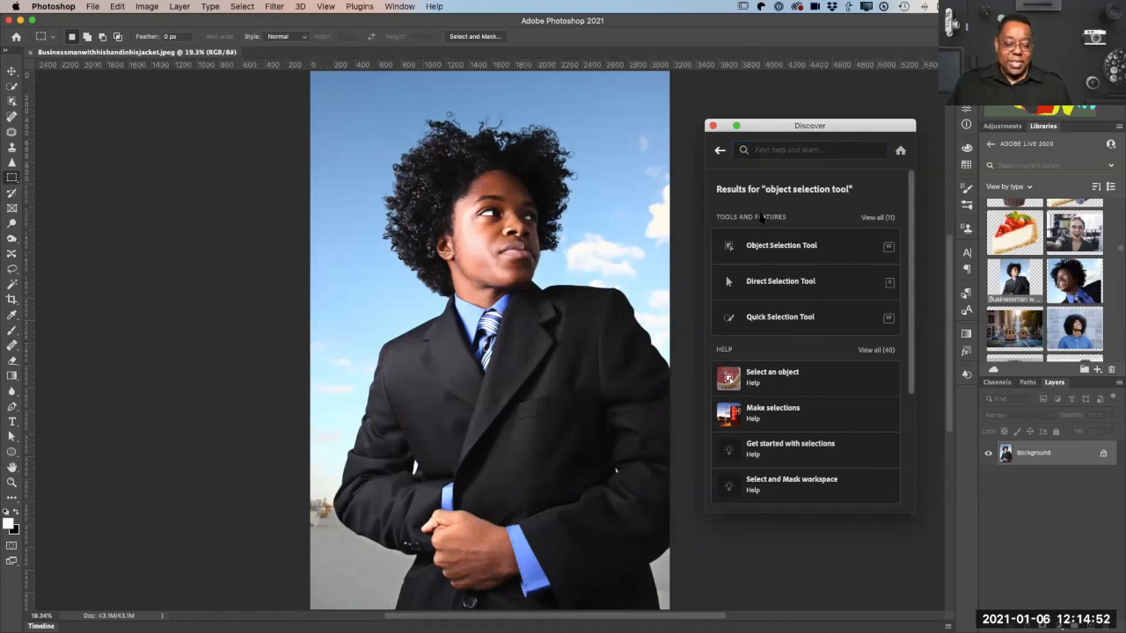
click(719, 152)
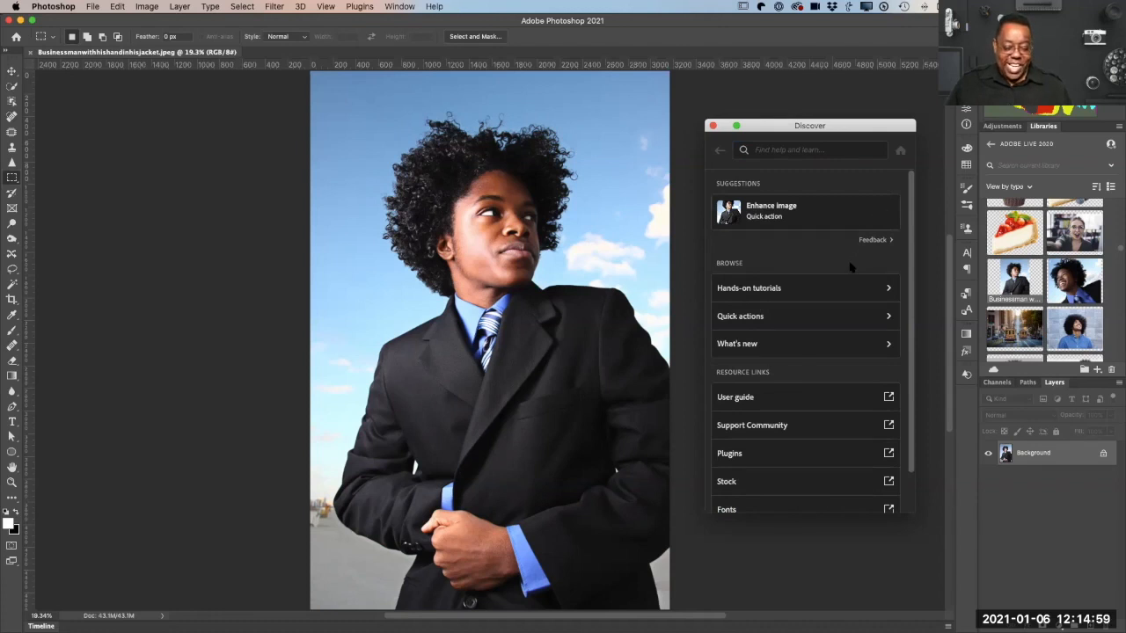
Step: Apply the Remove background quick action to the businessman photo from the Discover panel
scroll(851, 266, down, 2)
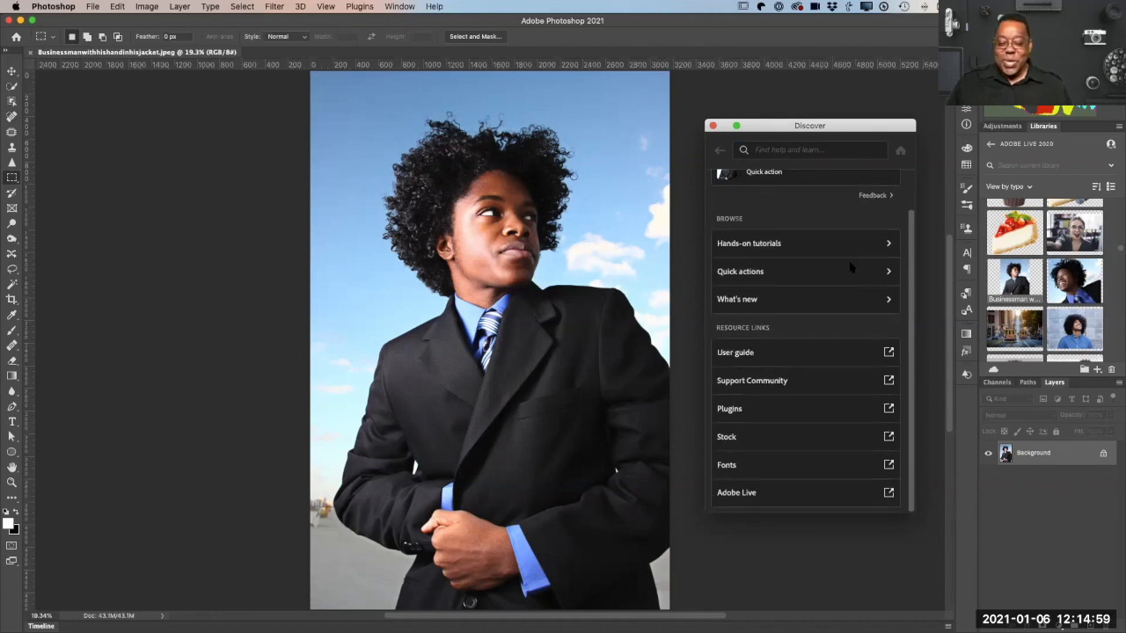
click(746, 275)
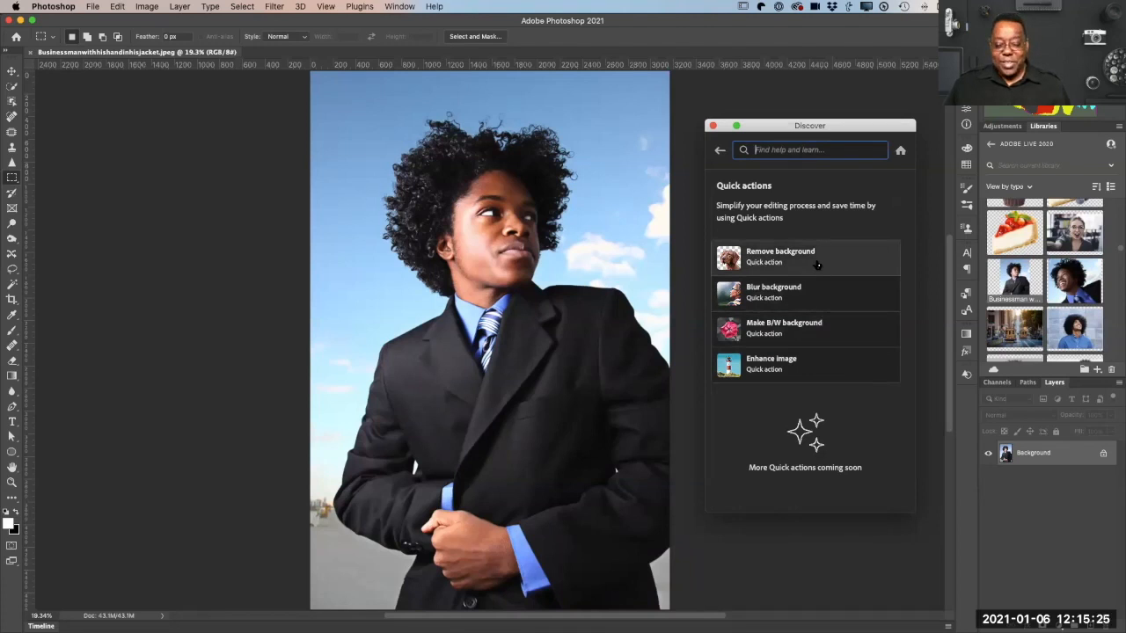
click(817, 265)
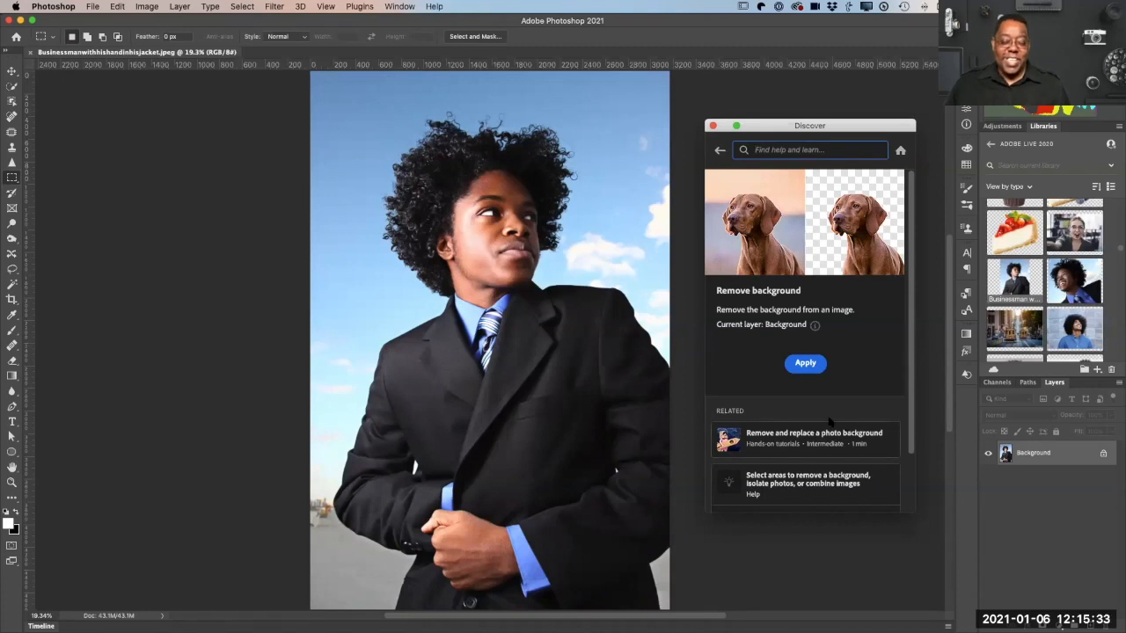
click(807, 366)
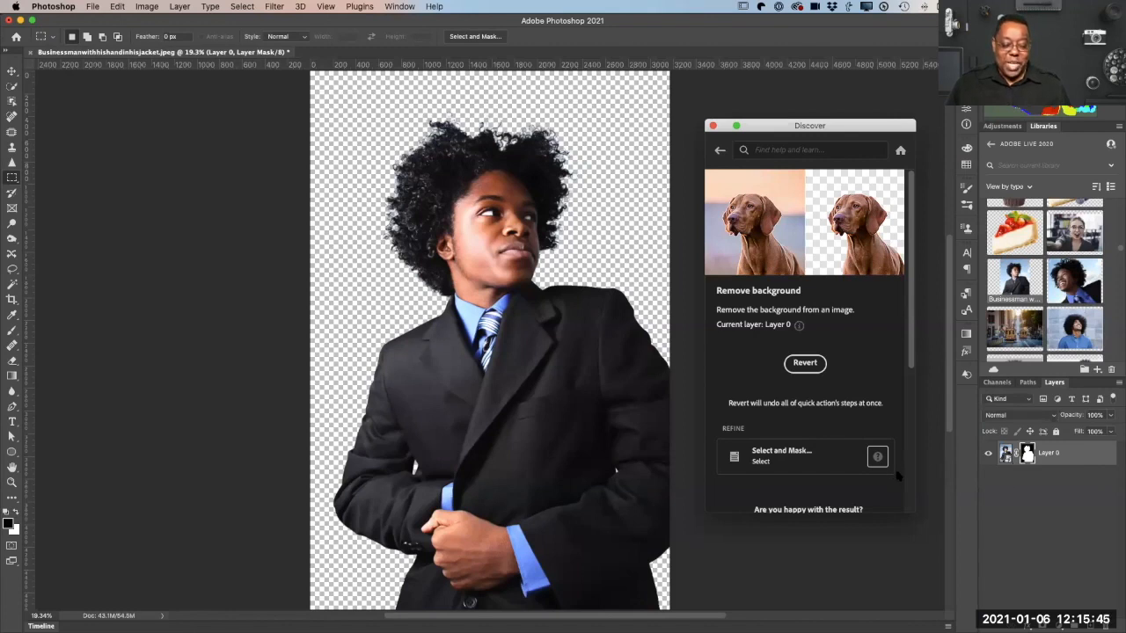
Step: Examine the Remove background quick action's Select and Mask refinement, feedback question and related tutorials and help articles
click(739, 455)
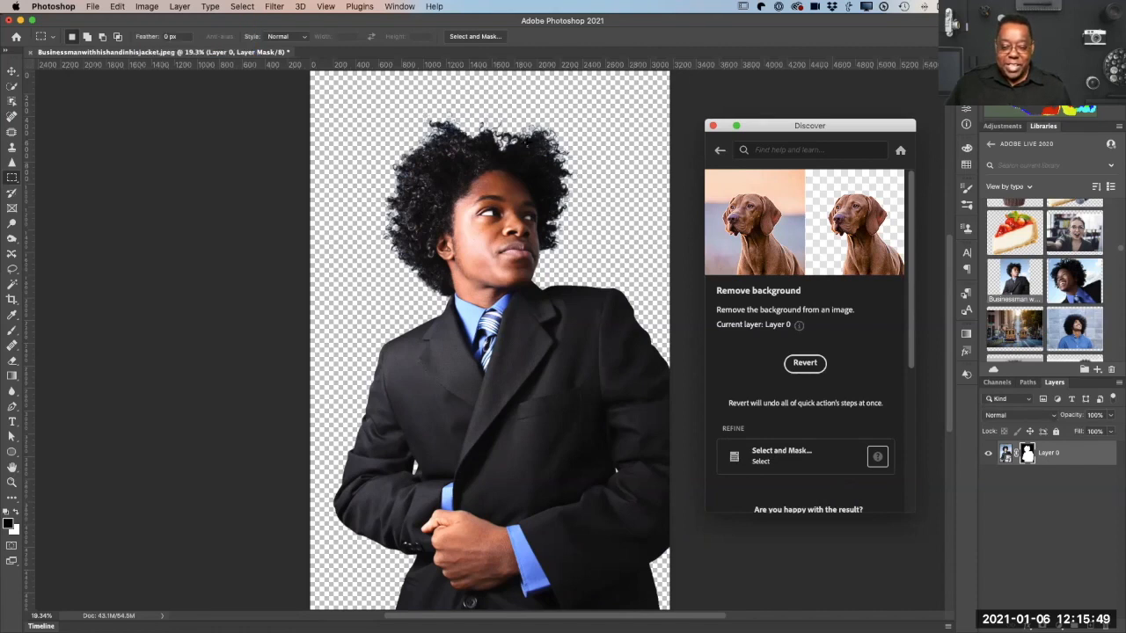
click(768, 459)
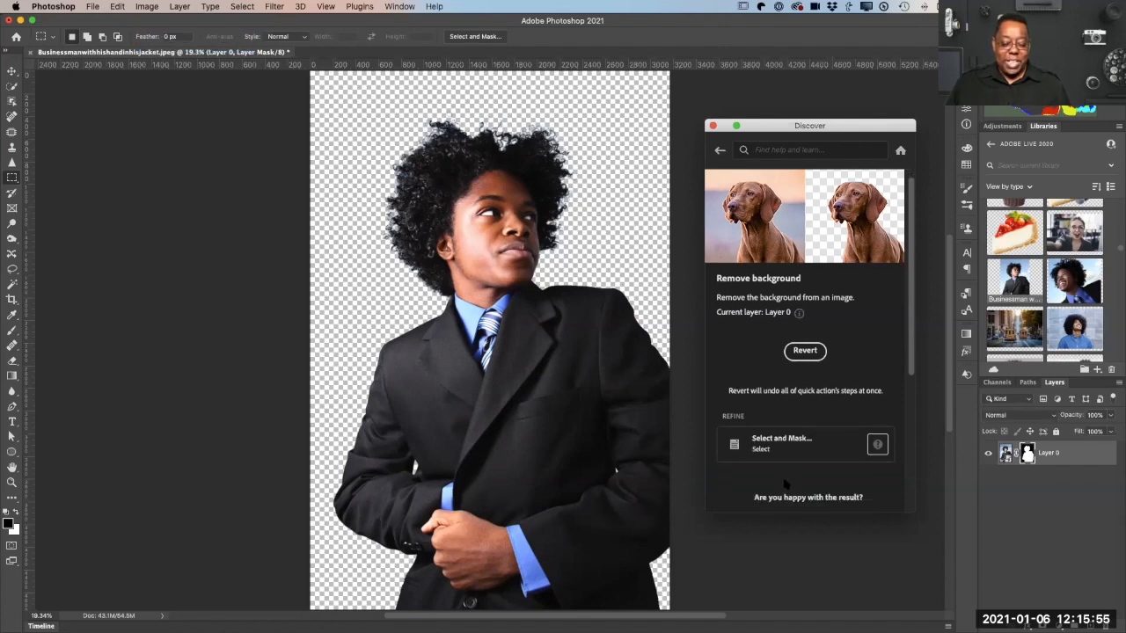
scroll(787, 492, down, 5)
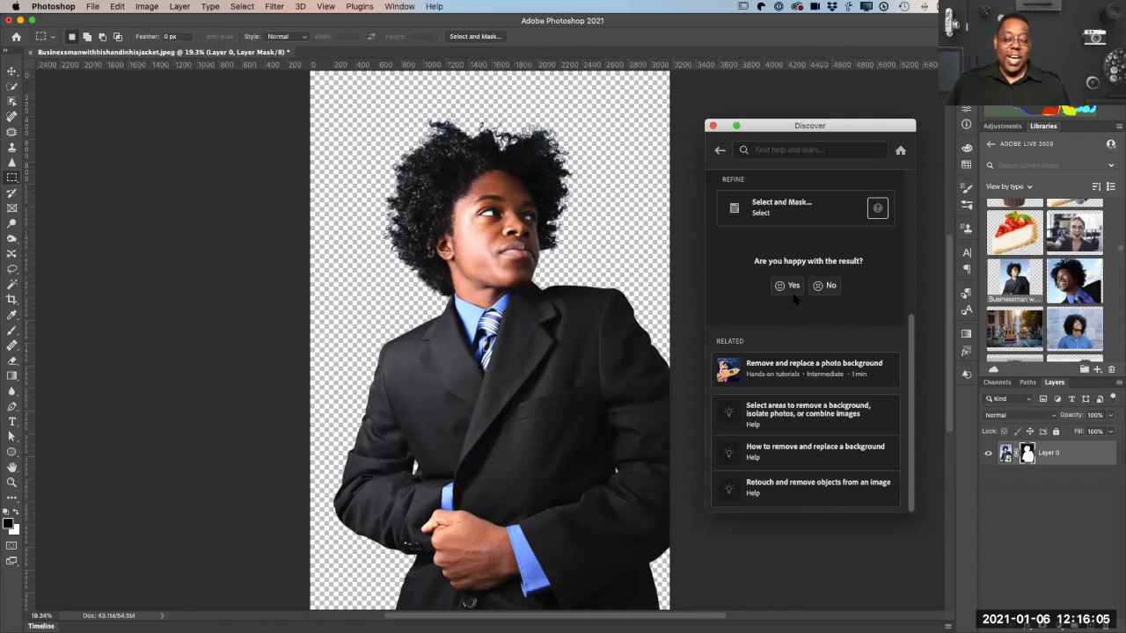
scroll(794, 299, up, 5)
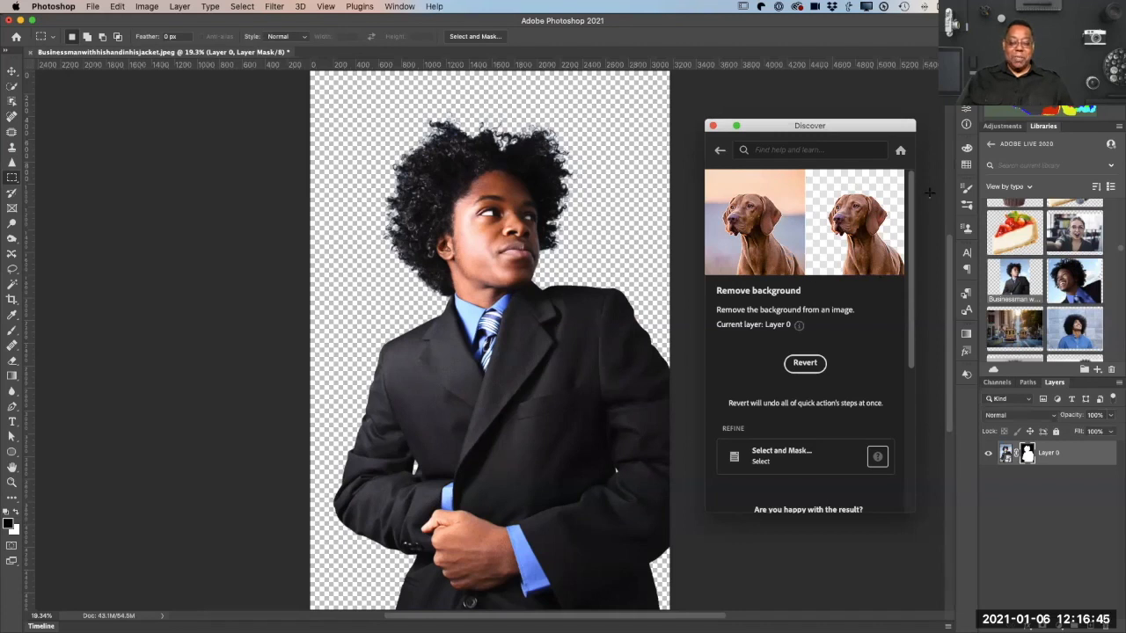
Step: Close the Discover panel and the businessman document without saving its changes
click(712, 125)
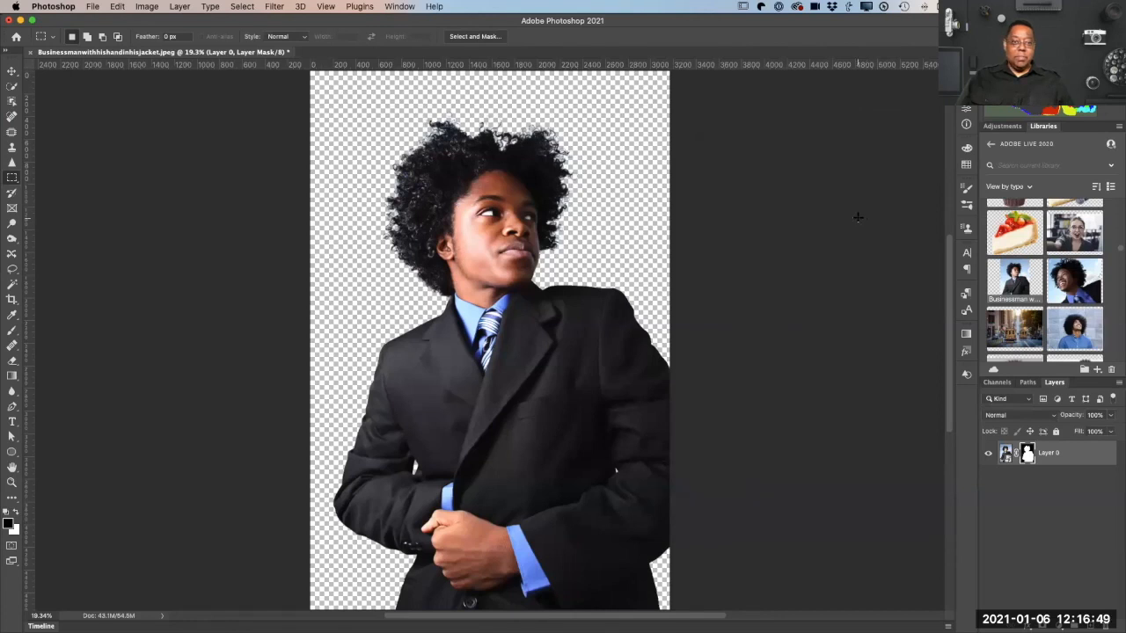
key(super+w)
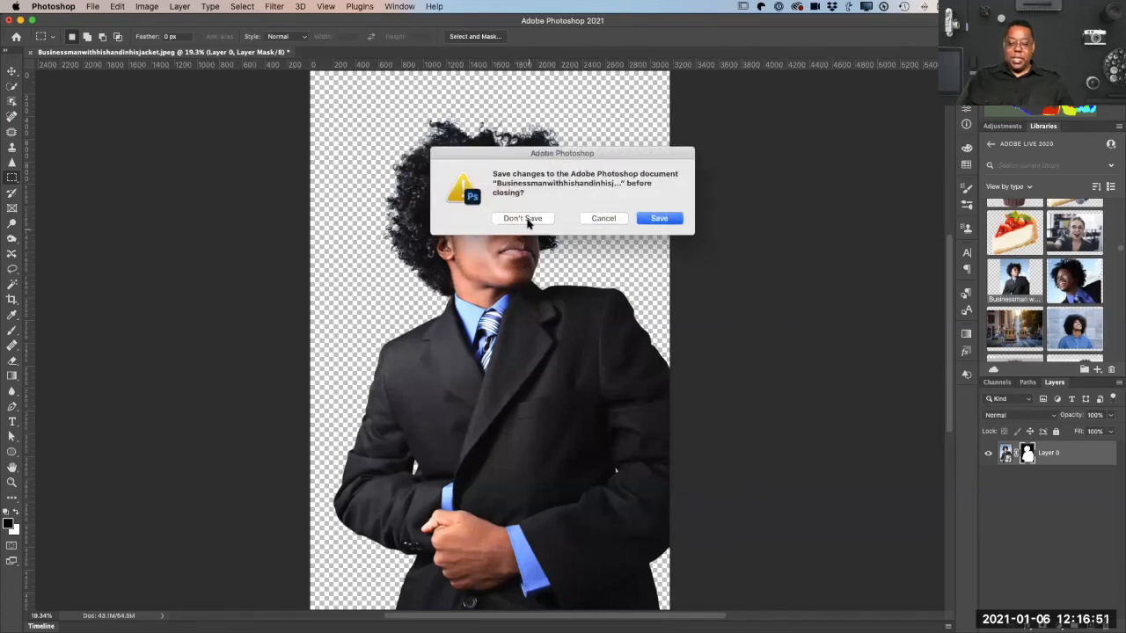
click(528, 222)
Step: Find the New York skyline image in the ADOBE LIVE 2020 library and open it
scroll(1055, 303, down, 2)
scroll(1056, 303, down, 10)
scroll(1056, 304, down, 8)
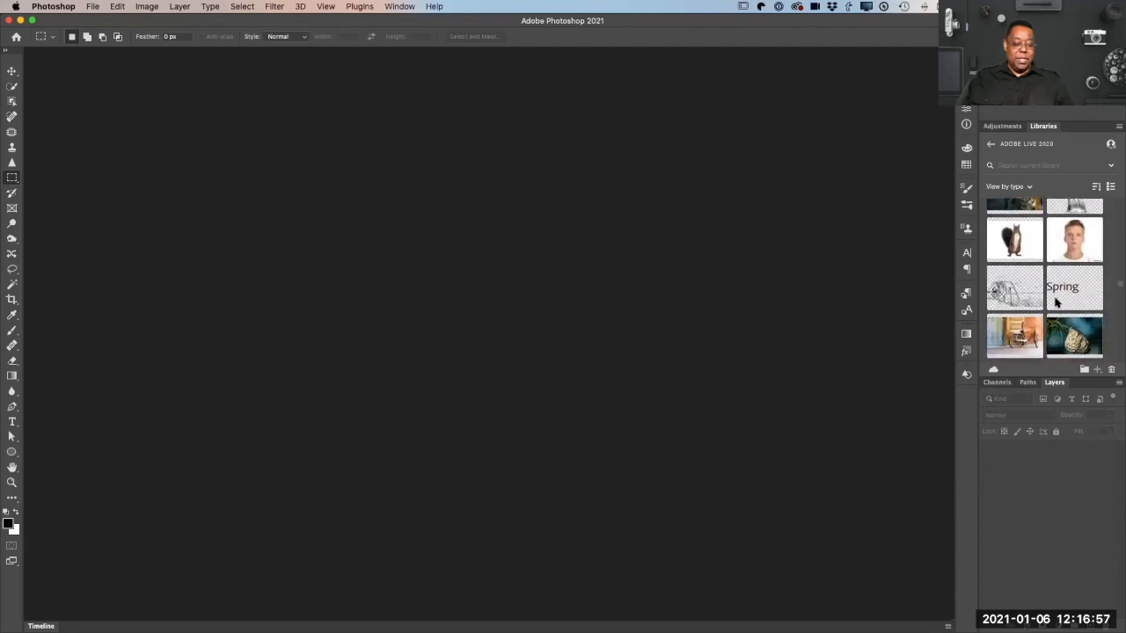
scroll(1057, 304, down, 2)
scroll(1056, 303, down, 2)
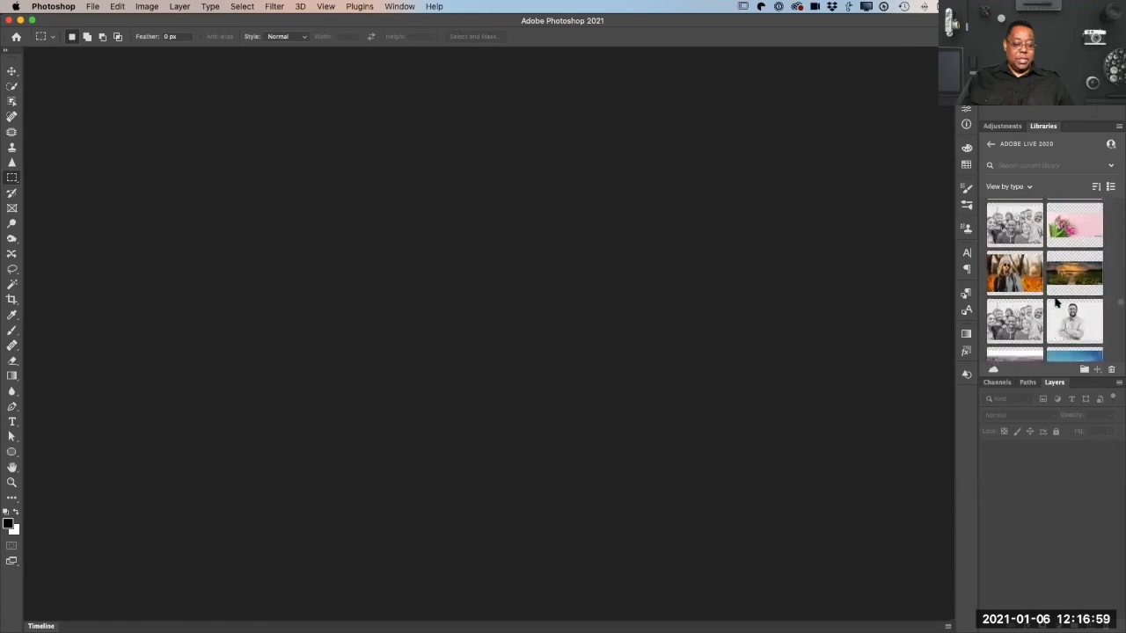
scroll(1058, 303, up, 1)
scroll(1056, 303, down, 2)
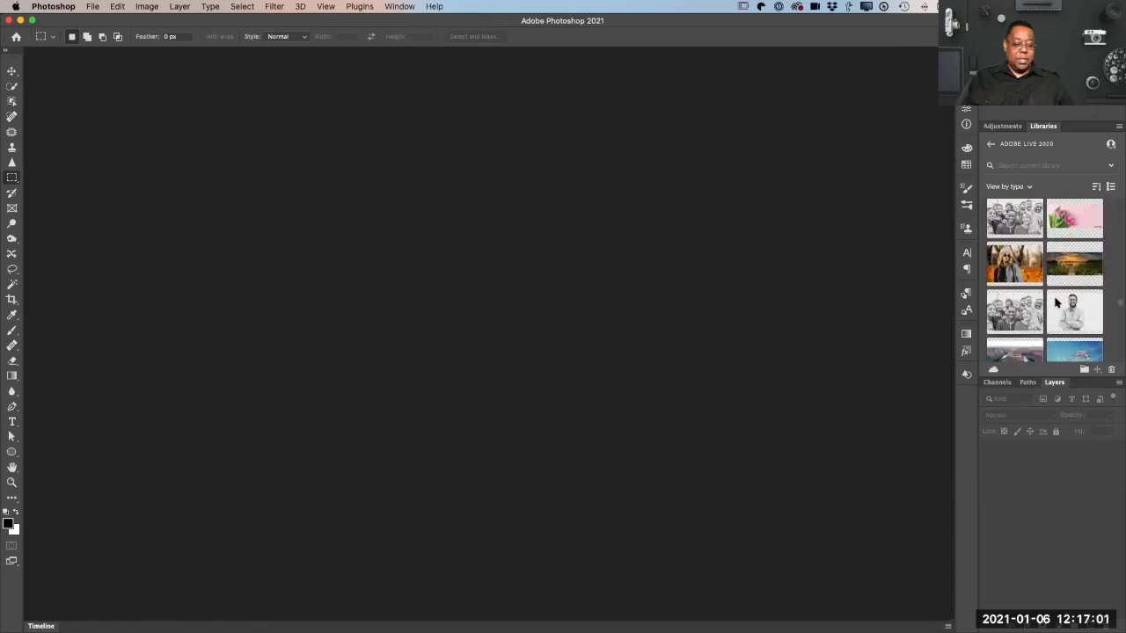
scroll(1057, 302, down, 3)
scroll(1057, 302, down, 2)
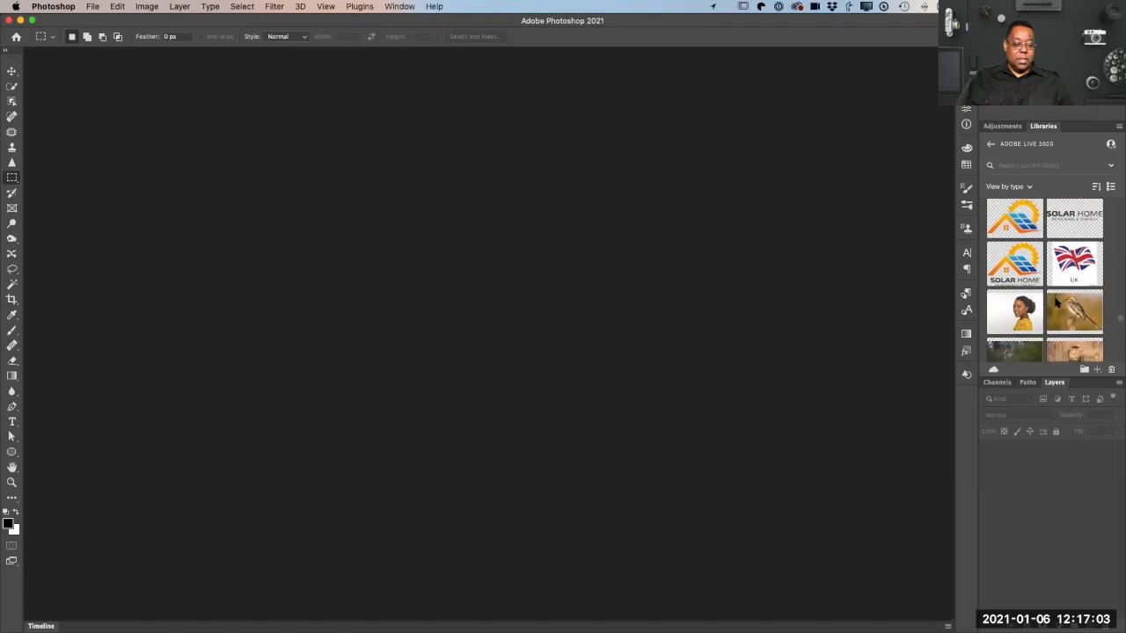
scroll(1056, 302, down, 2)
scroll(1044, 280, down, 2)
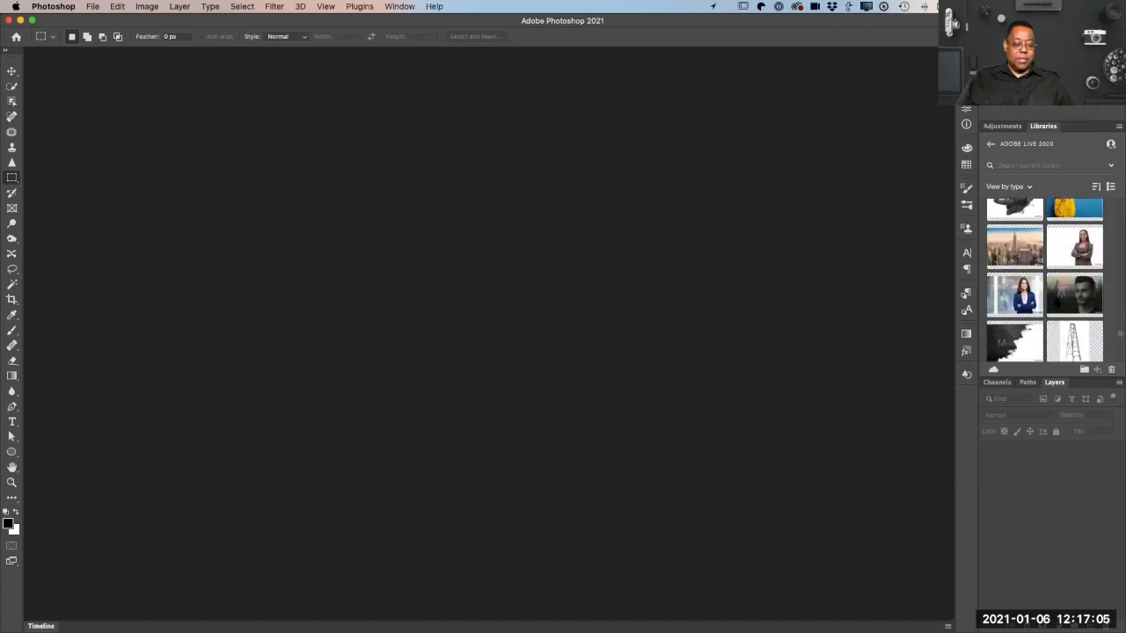
double_click(1017, 260)
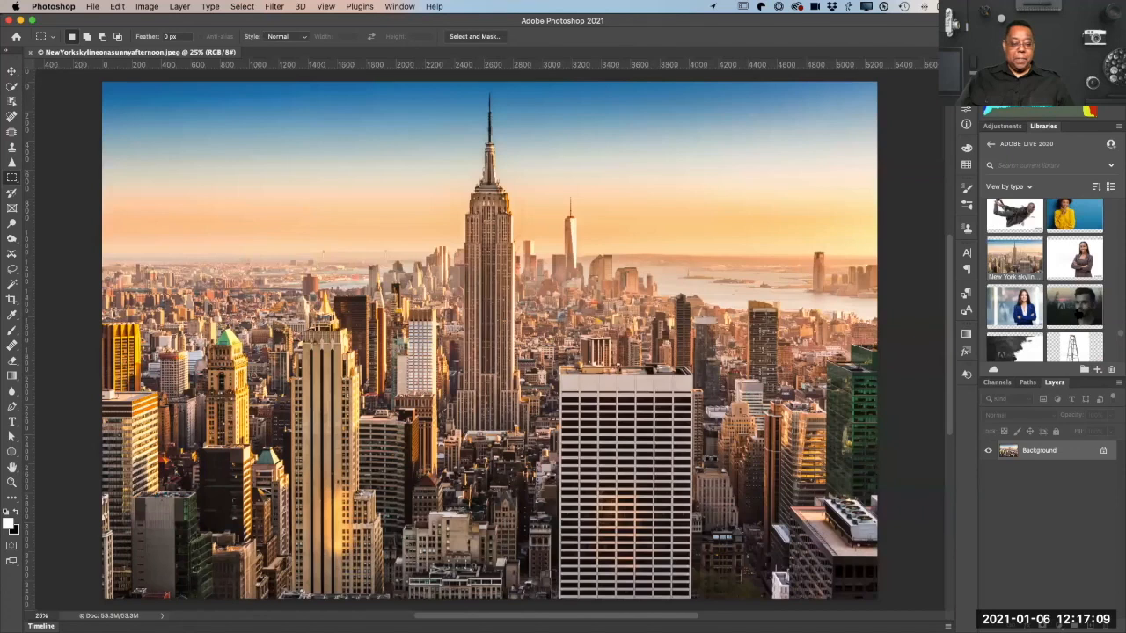
Step: Place the library's close-up photo of the woman with wind-blown hair over the skyline, and toggle its layer visibility off and on
scroll(1060, 268, down, 10)
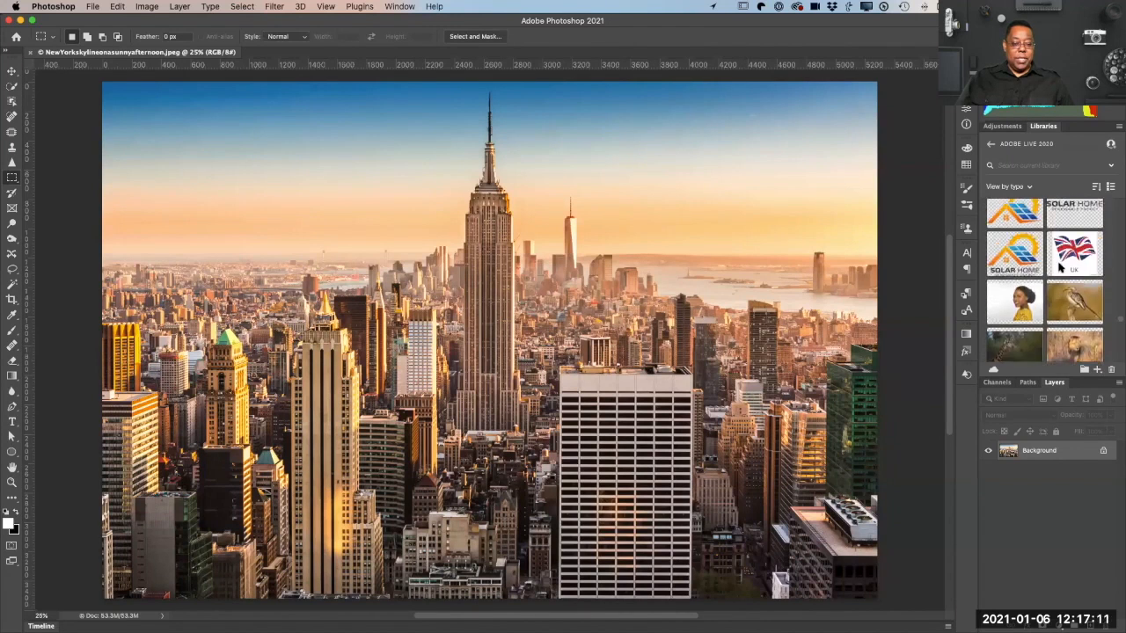
scroll(1060, 267, down, 10)
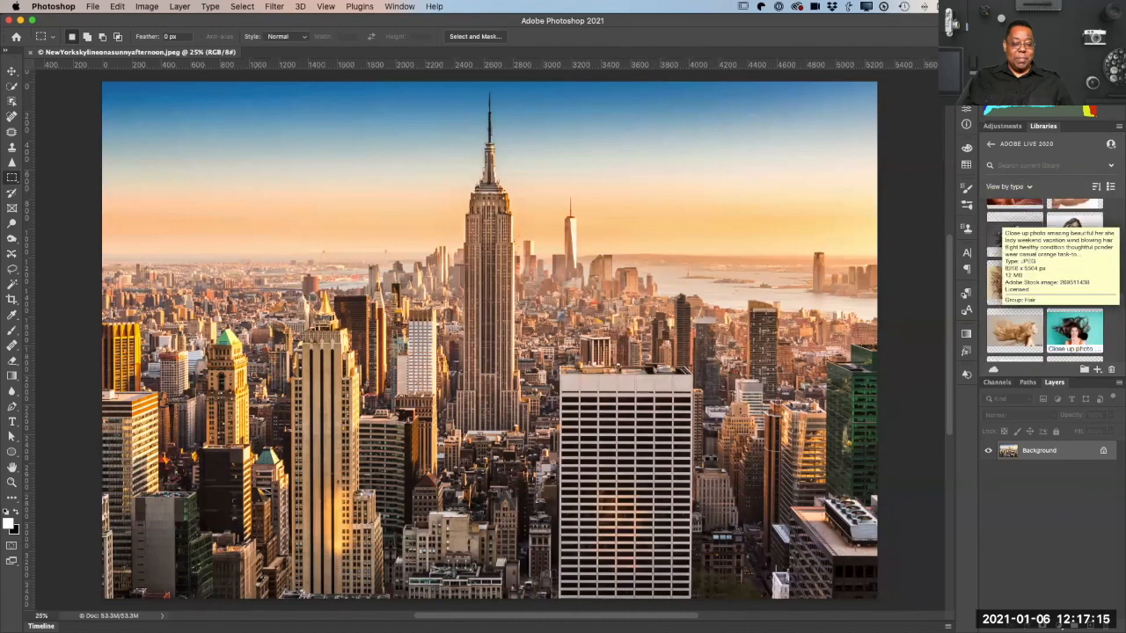
drag(753, 371, 727, 449)
drag(641, 454, 646, 392)
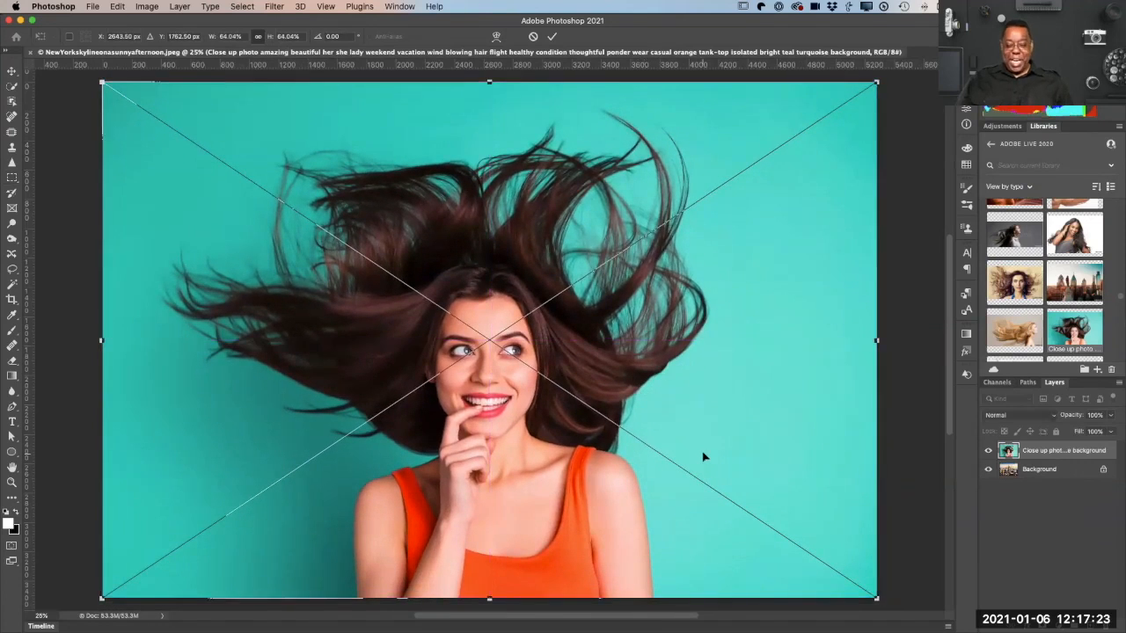
key(Return)
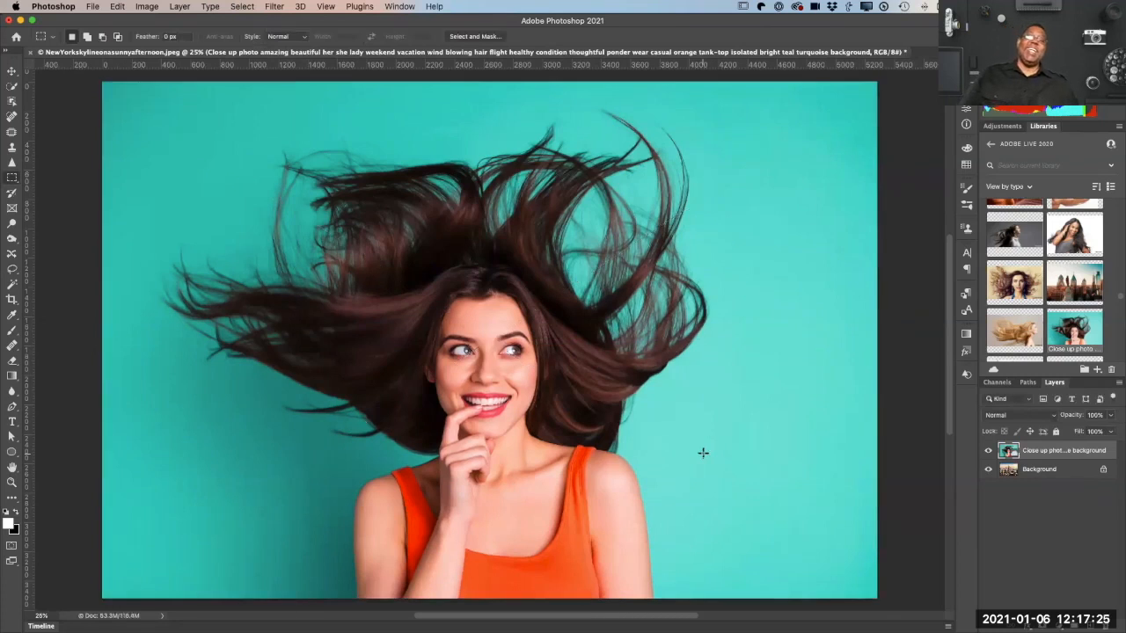
click(989, 451)
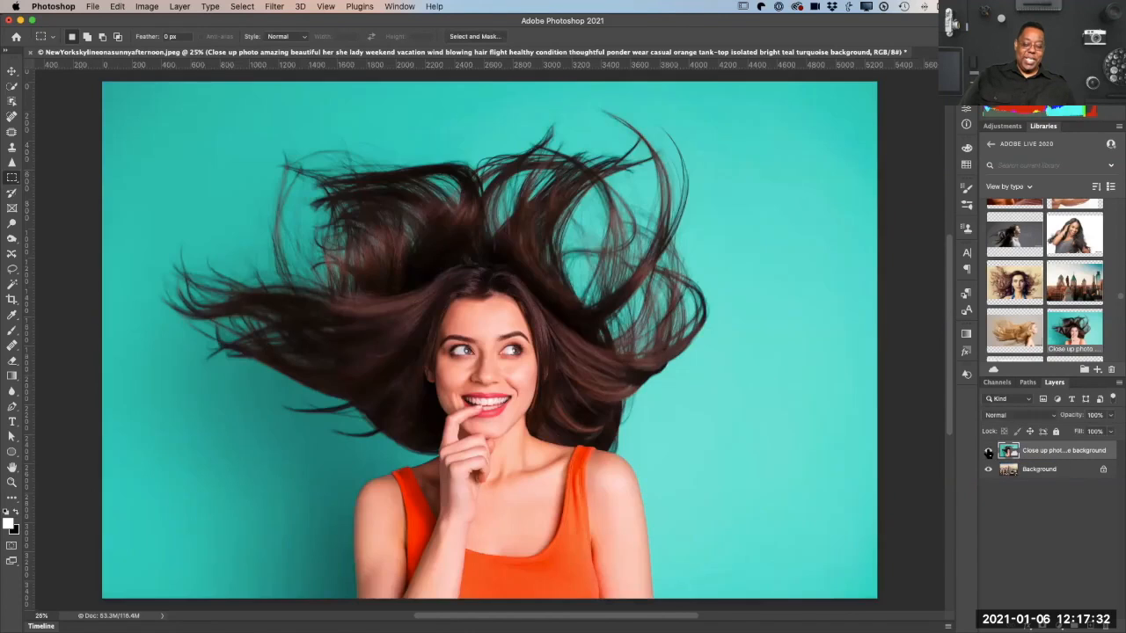
click(989, 451)
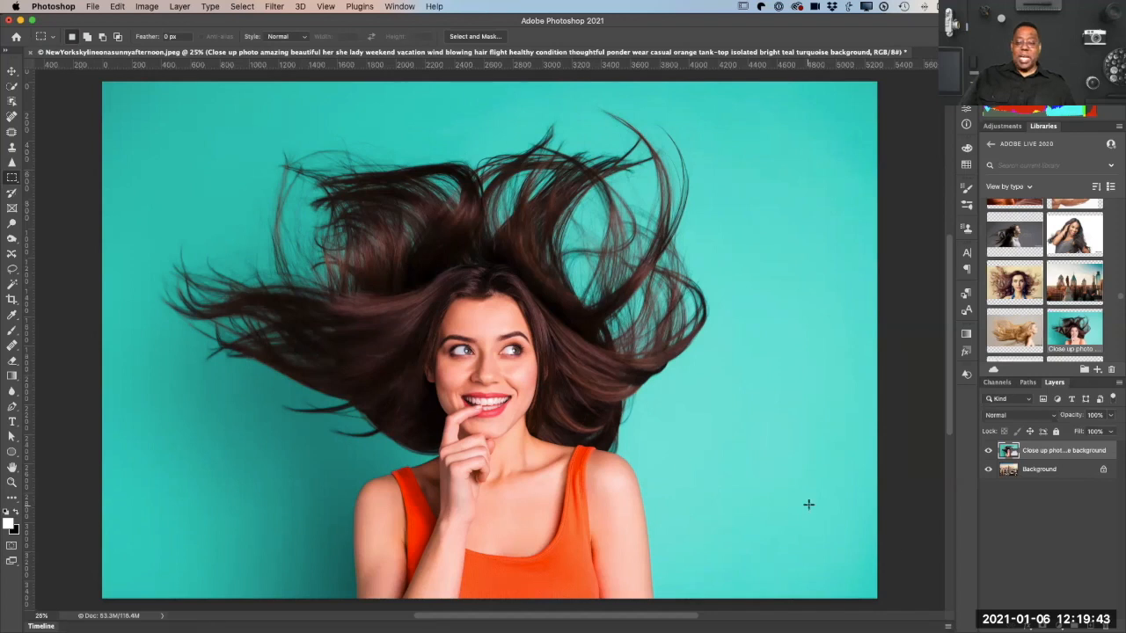
Step: Select the woman on the close-up photo layer automatically with Select Subject
click(240, 6)
click(236, 6)
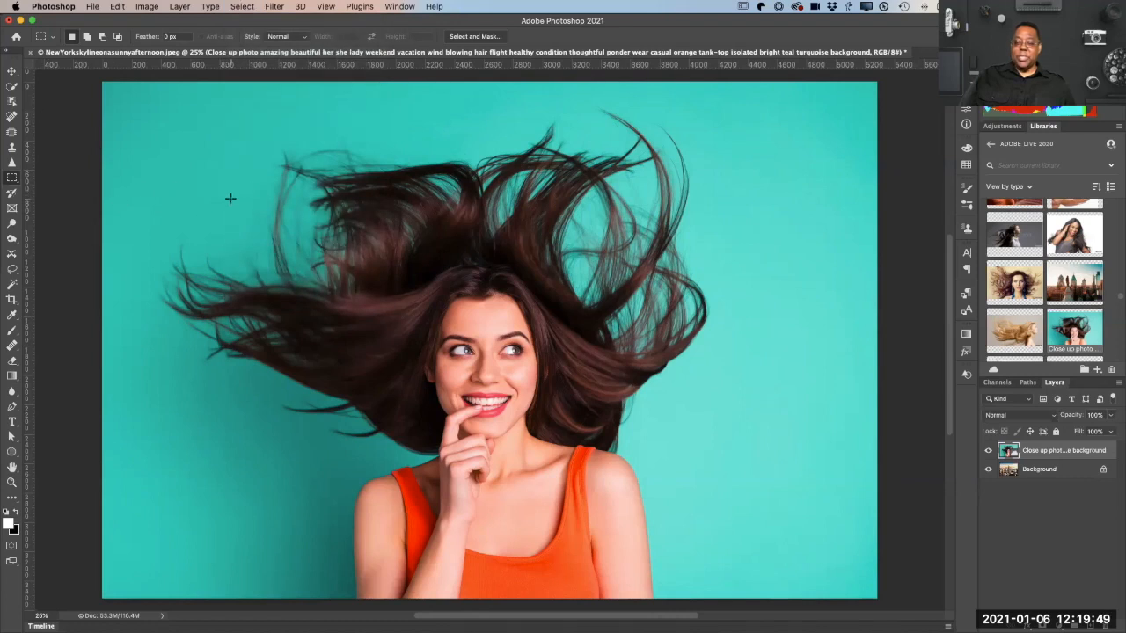
click(236, 6)
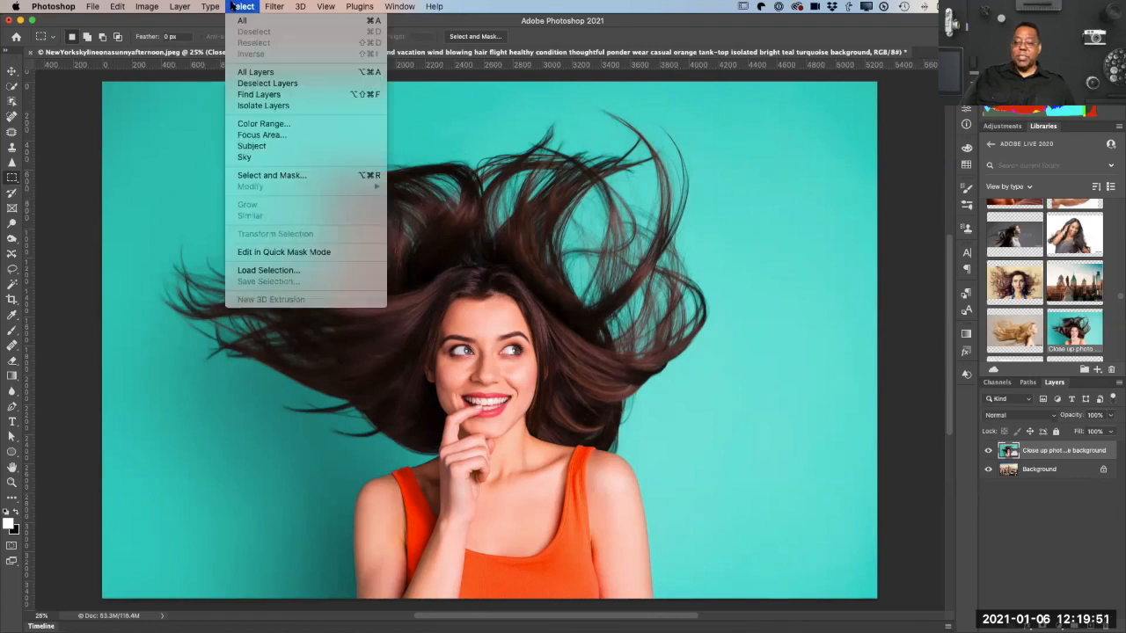
click(304, 151)
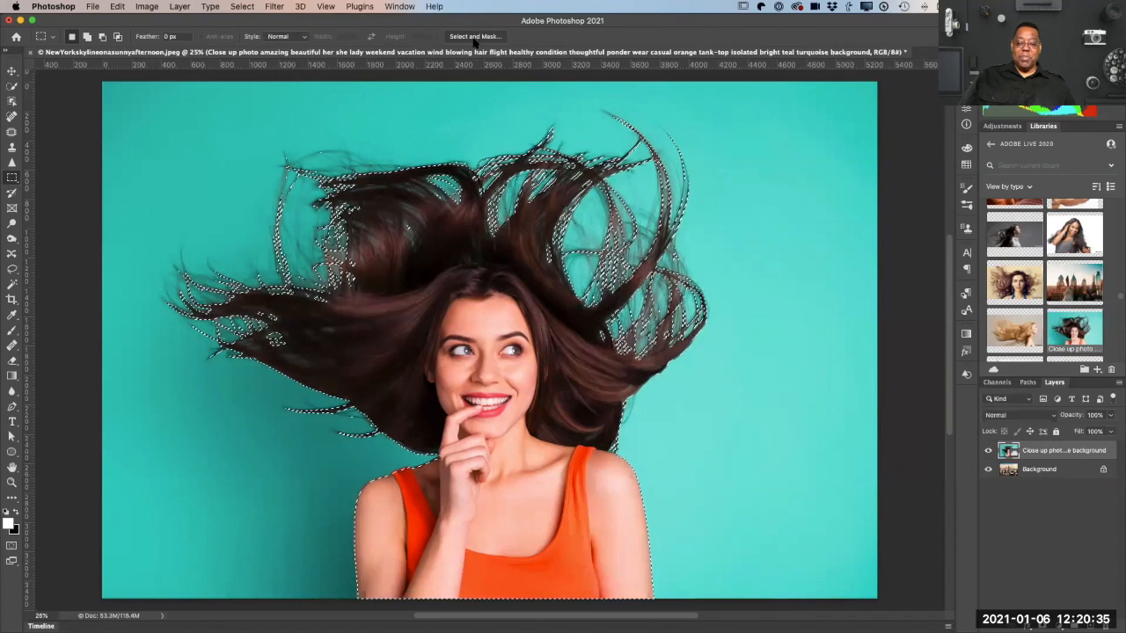
Step: Open the selection in Select and Mask, show the Refine Mode options, and enable Decontaminate Colors in the output settings
click(239, 7)
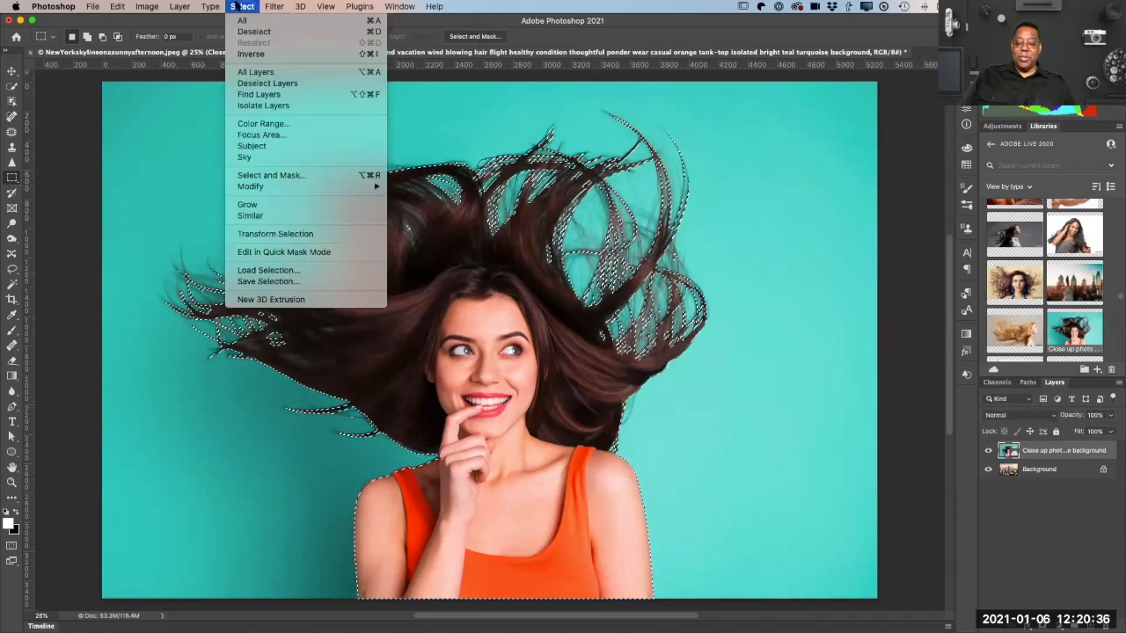
click(307, 175)
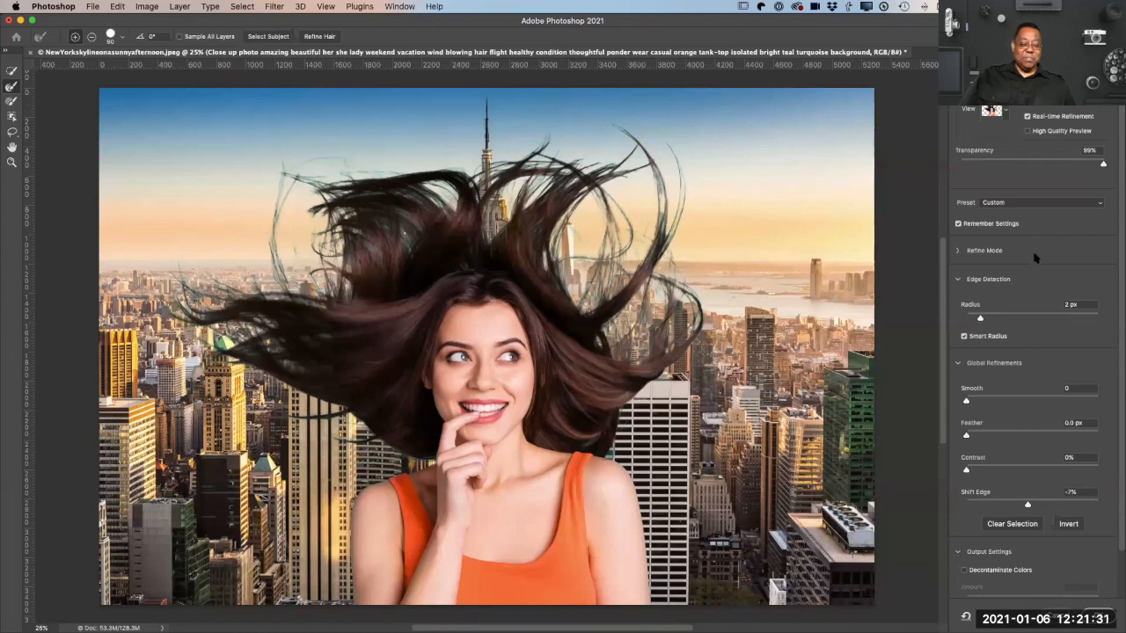
click(958, 254)
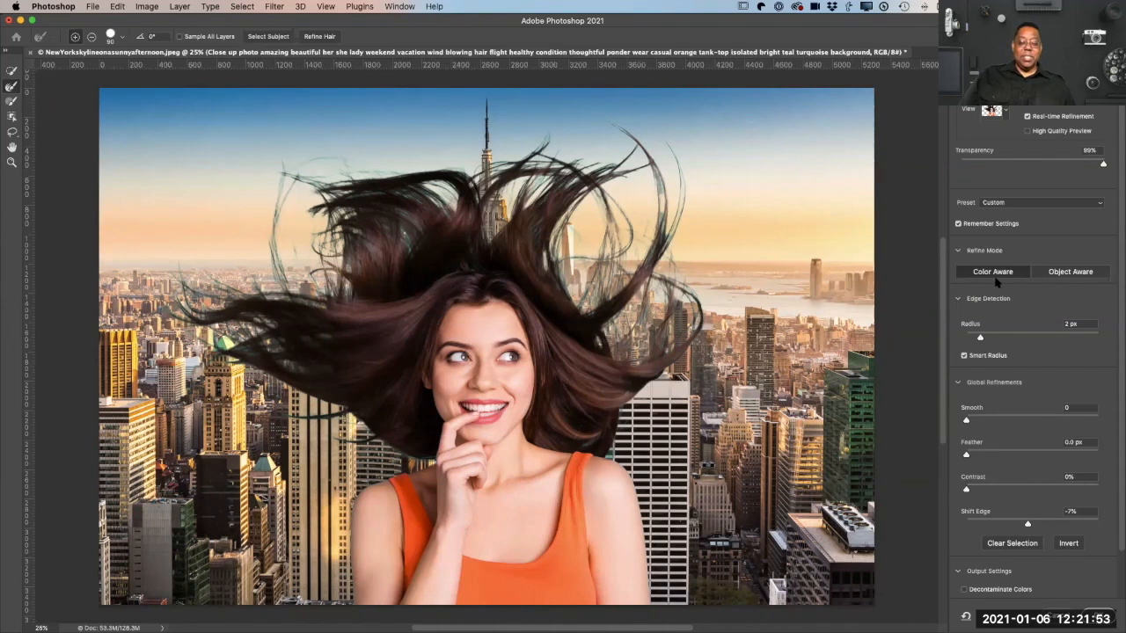
scroll(1045, 308, down, 1)
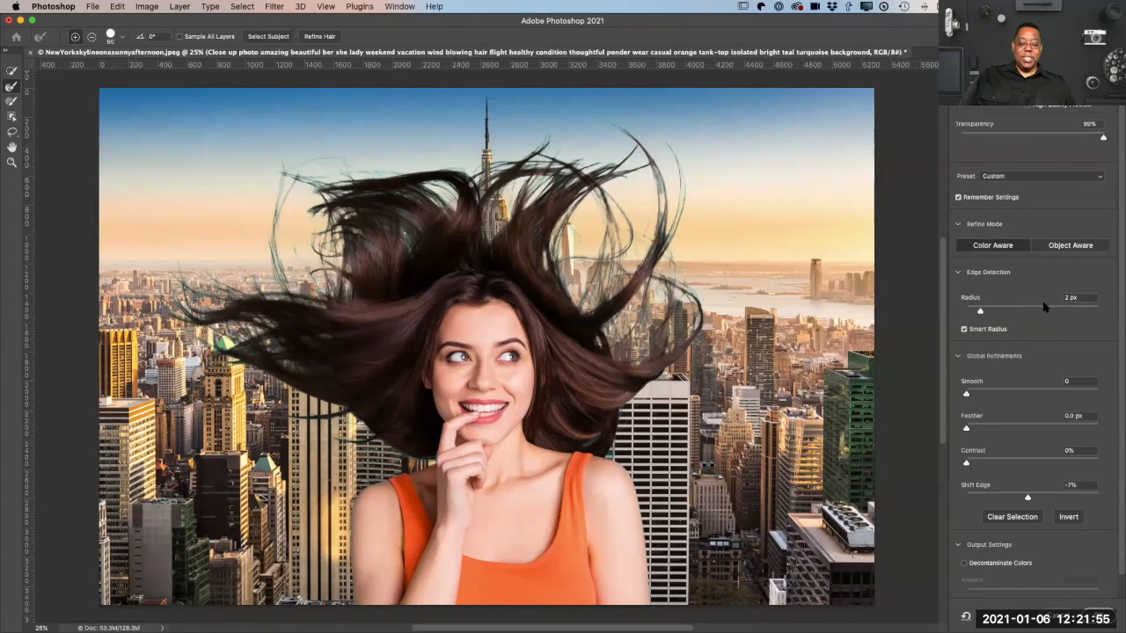
scroll(1044, 306, down, 1)
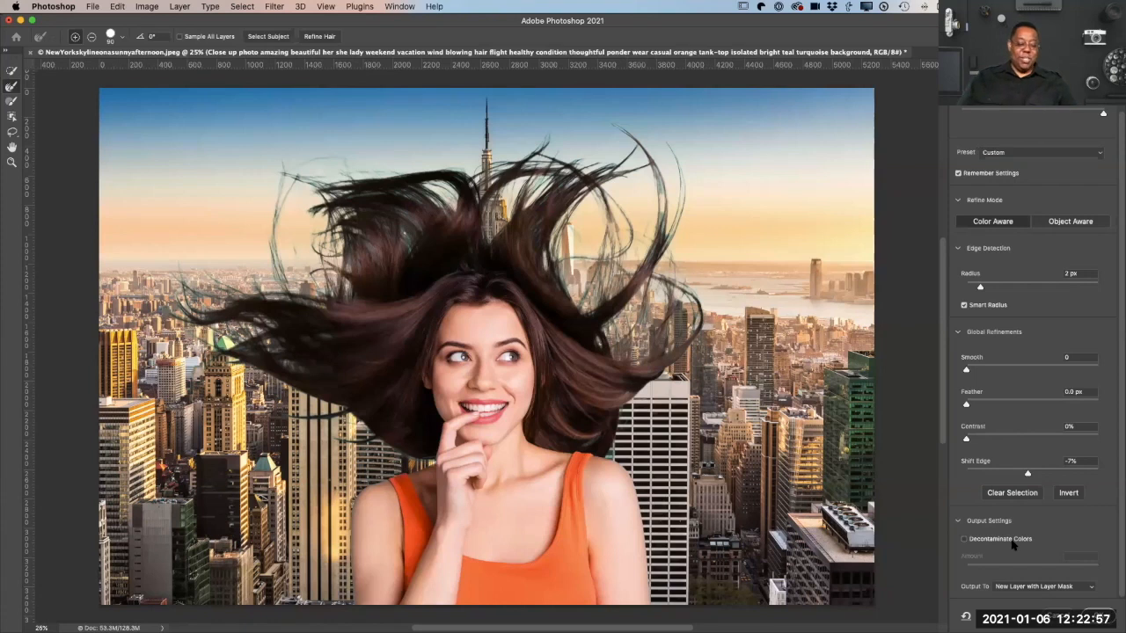
click(964, 540)
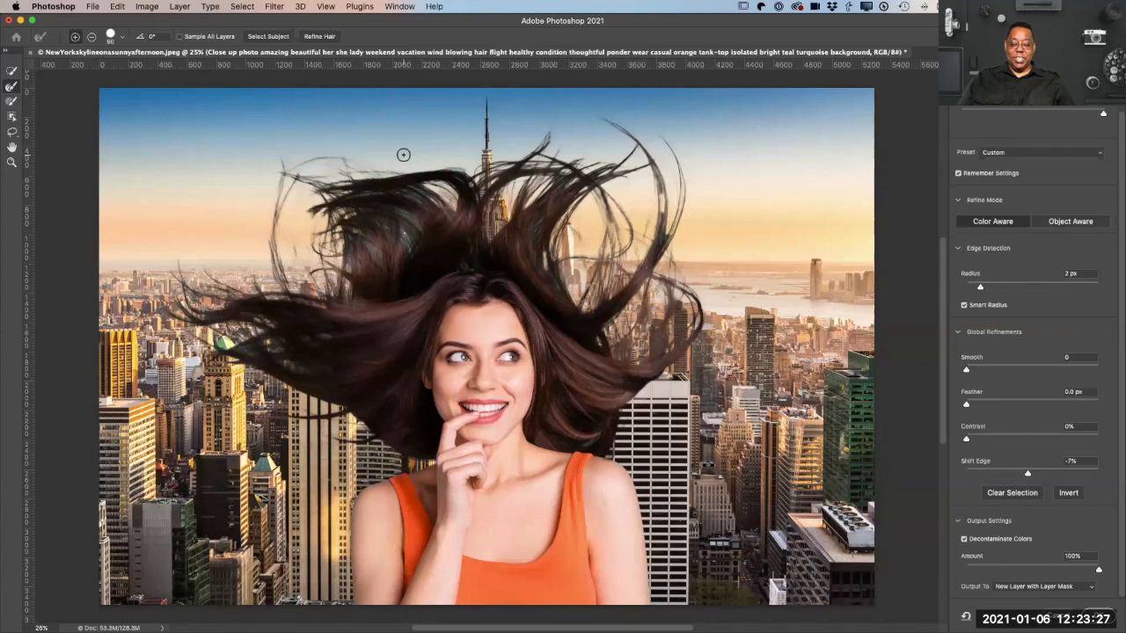
Step: Brush over the woman's flyaway hair strands to refine their edges and output the selection as a new layer with a layer mask
key(super+z)
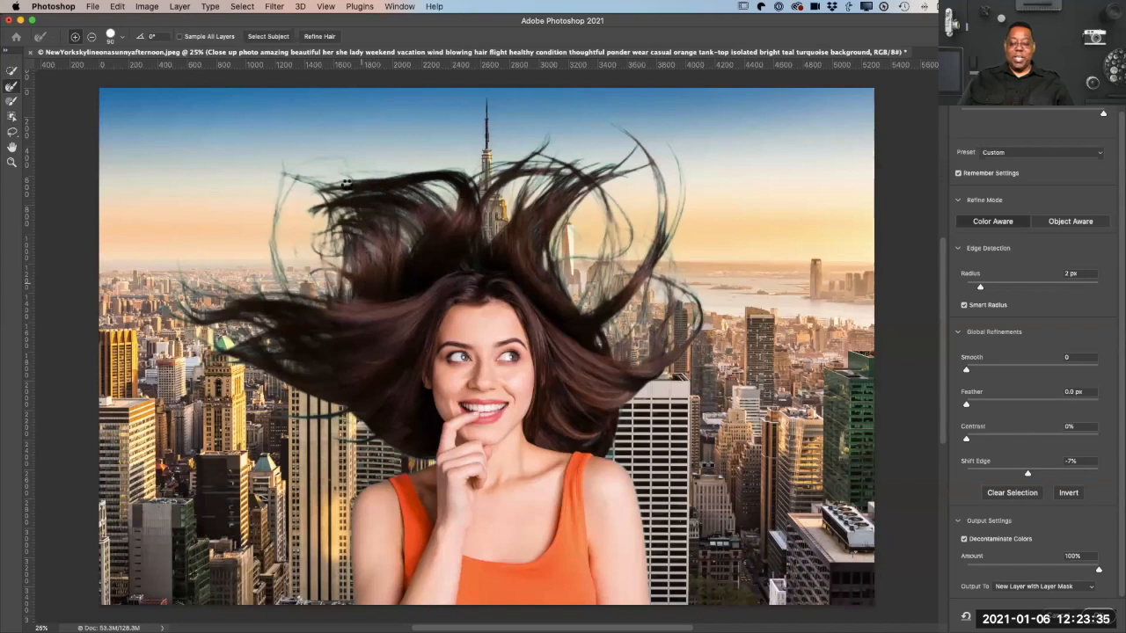
click(309, 115)
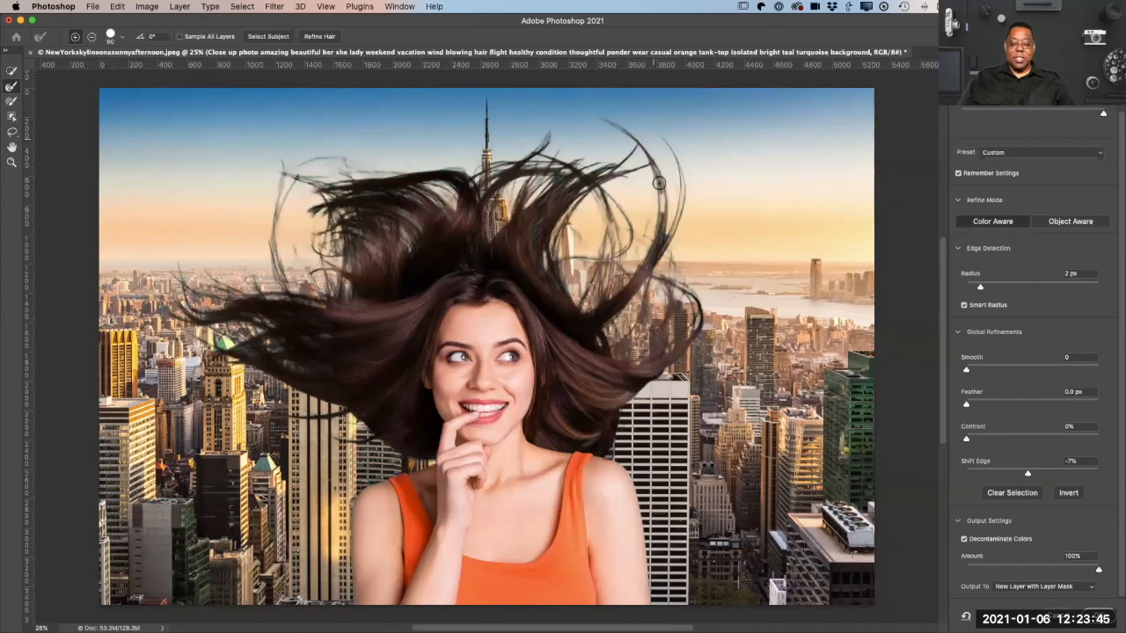
mouse_move(706, 191)
mouse_down()
mouse_move(672, 201)
mouse_move(657, 190)
mouse_move(655, 206)
mouse_move(668, 192)
mouse_move(657, 161)
mouse_move(659, 209)
mouse_move(656, 174)
mouse_move(666, 213)
mouse_move(680, 211)
mouse_move(684, 179)
mouse_move(676, 238)
mouse_move(667, 201)
mouse_move(650, 188)
mouse_move(658, 243)
mouse_move(665, 204)
mouse_move(655, 158)
mouse_up()
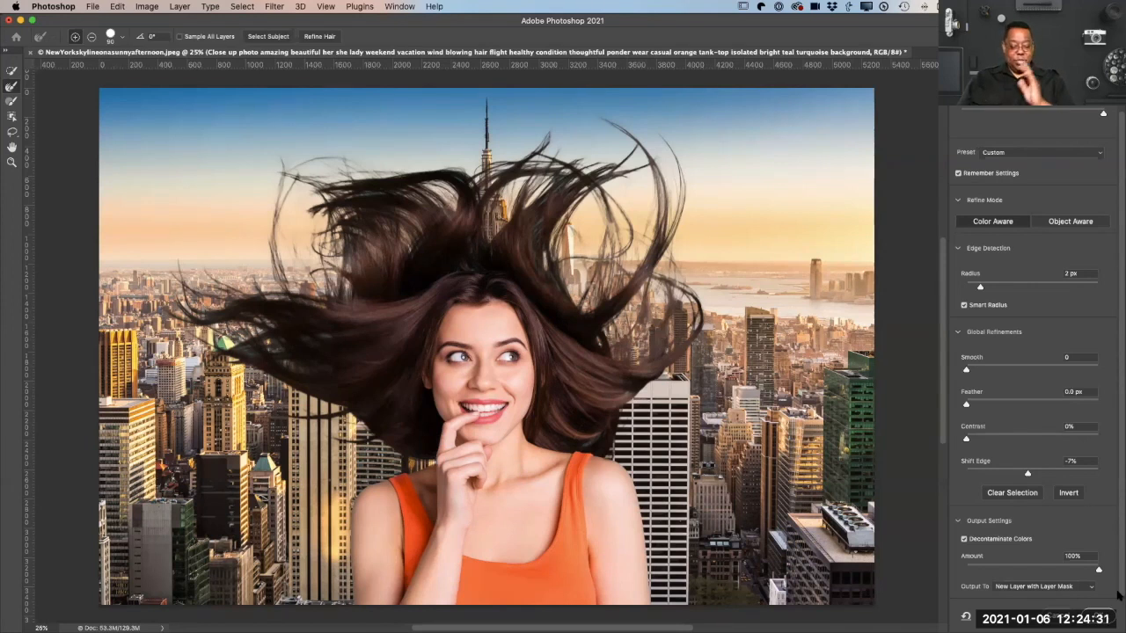
click(1098, 613)
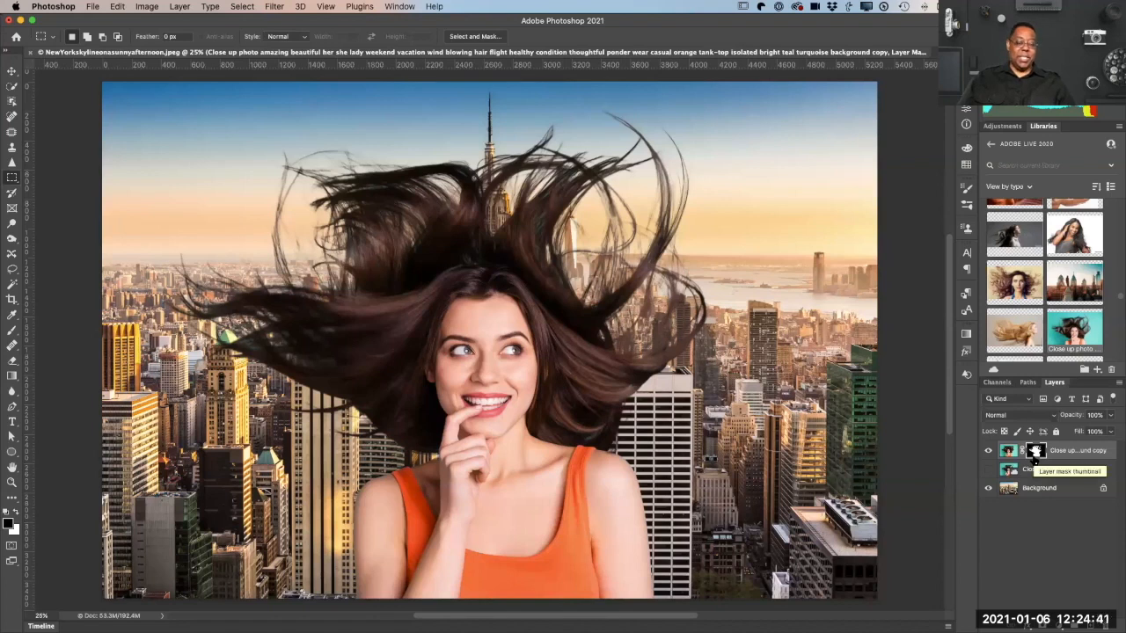
Step: Compare the masked cutout with the original turquoise-background photo by switching the visibility of the two layers back and forth
drag(987, 450, 985, 469)
click(987, 469)
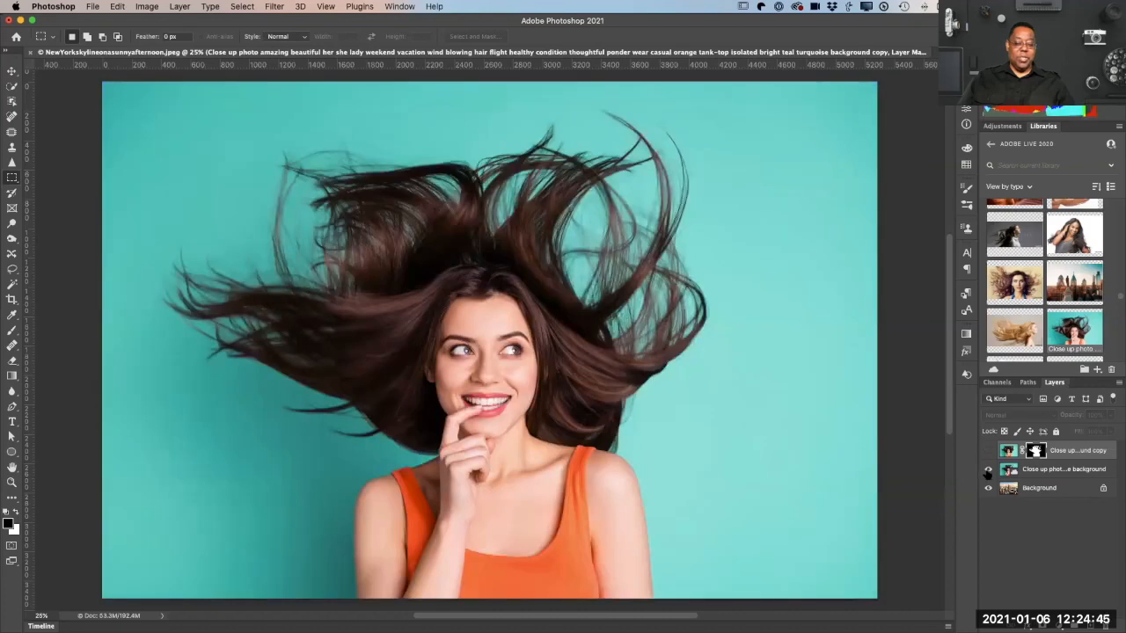
click(987, 469)
click(987, 450)
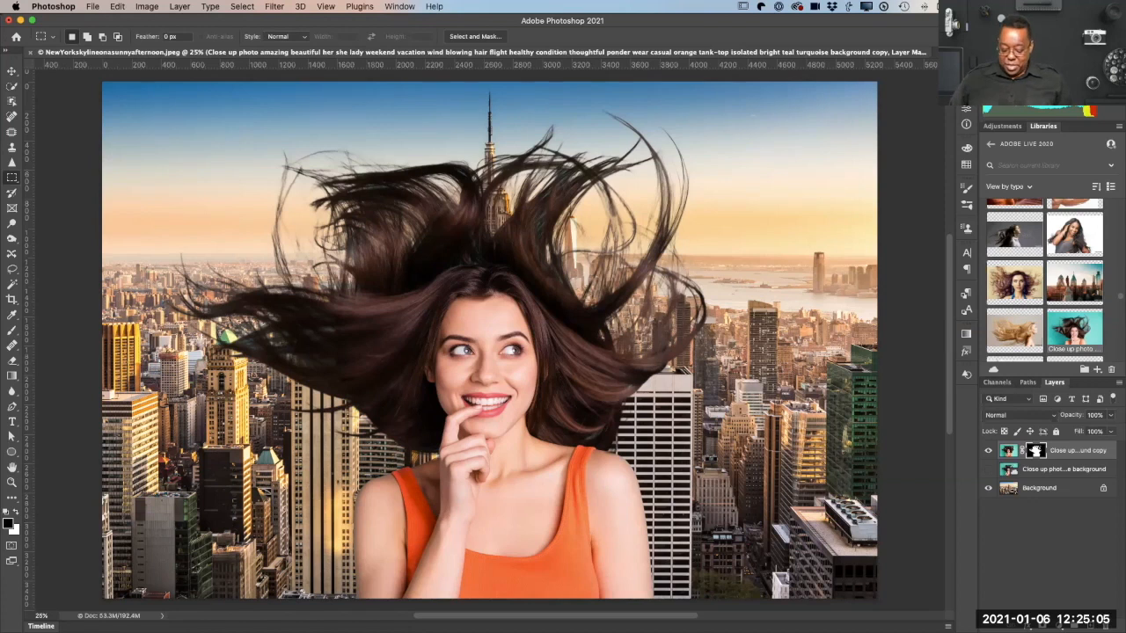
Step: Create a new 2160 by 2160 pixel document at 72 pixels/inch with a white background
key(super+n)
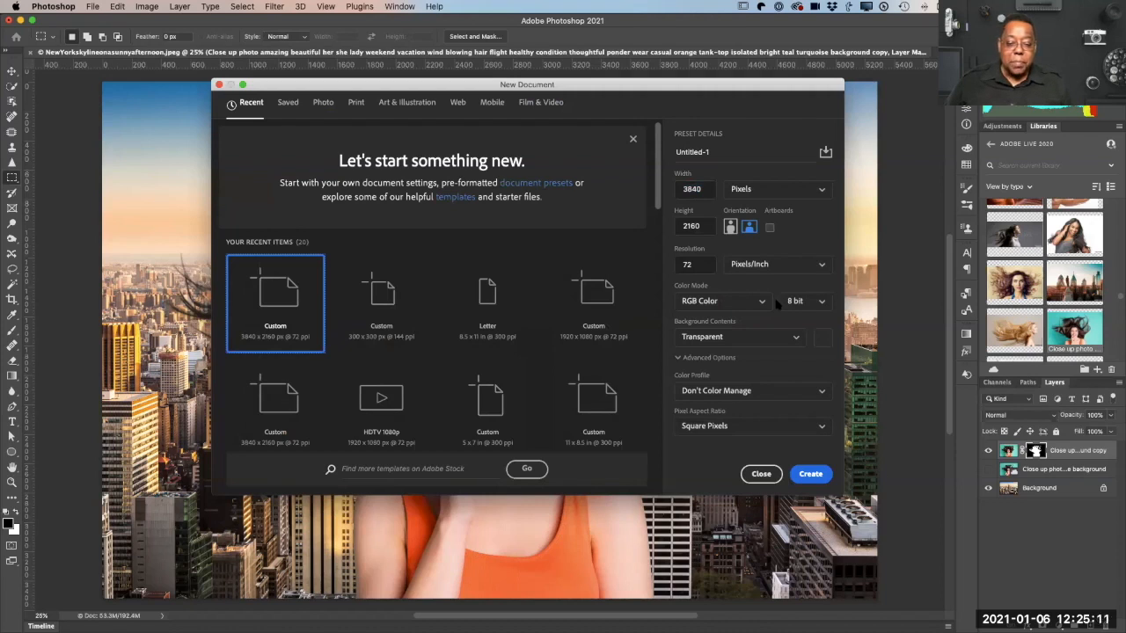
text(2160)
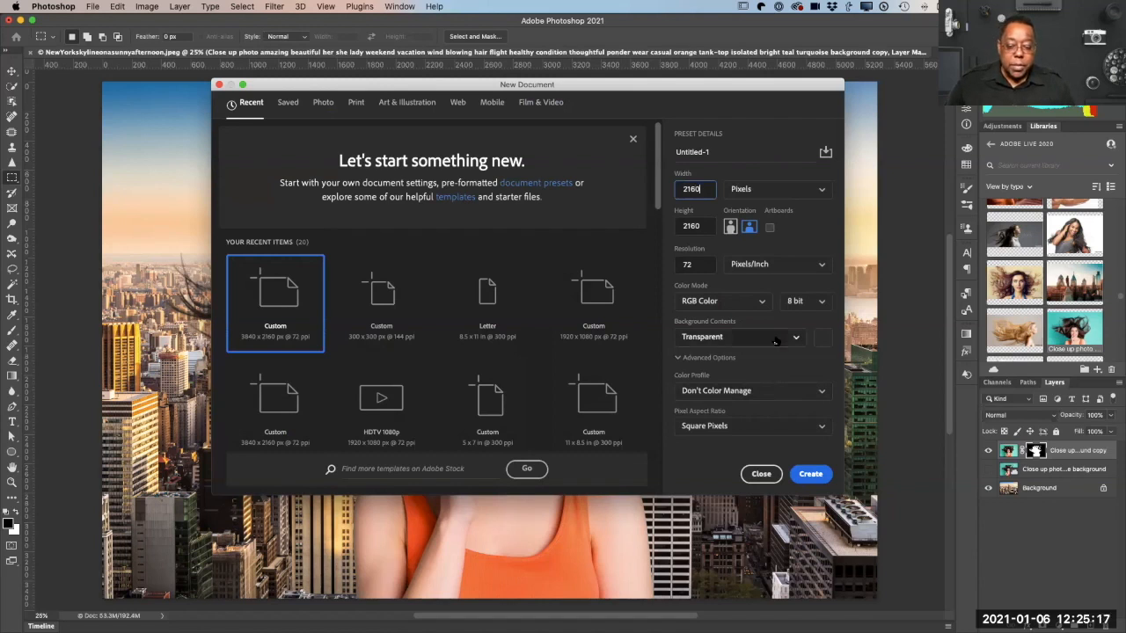
click(756, 337)
click(715, 355)
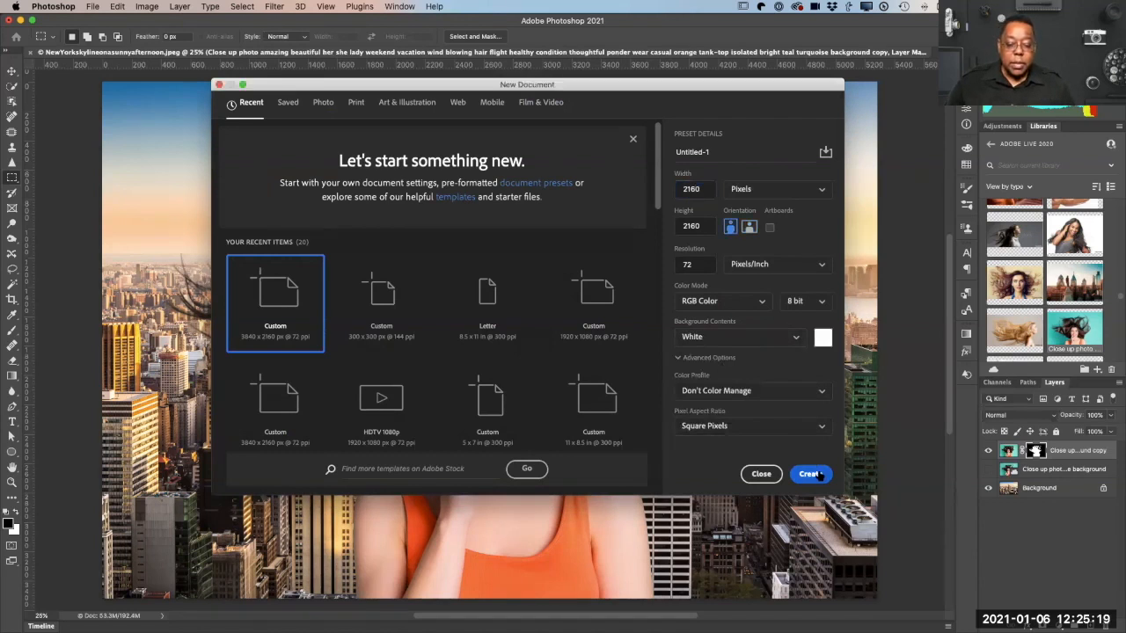
click(816, 473)
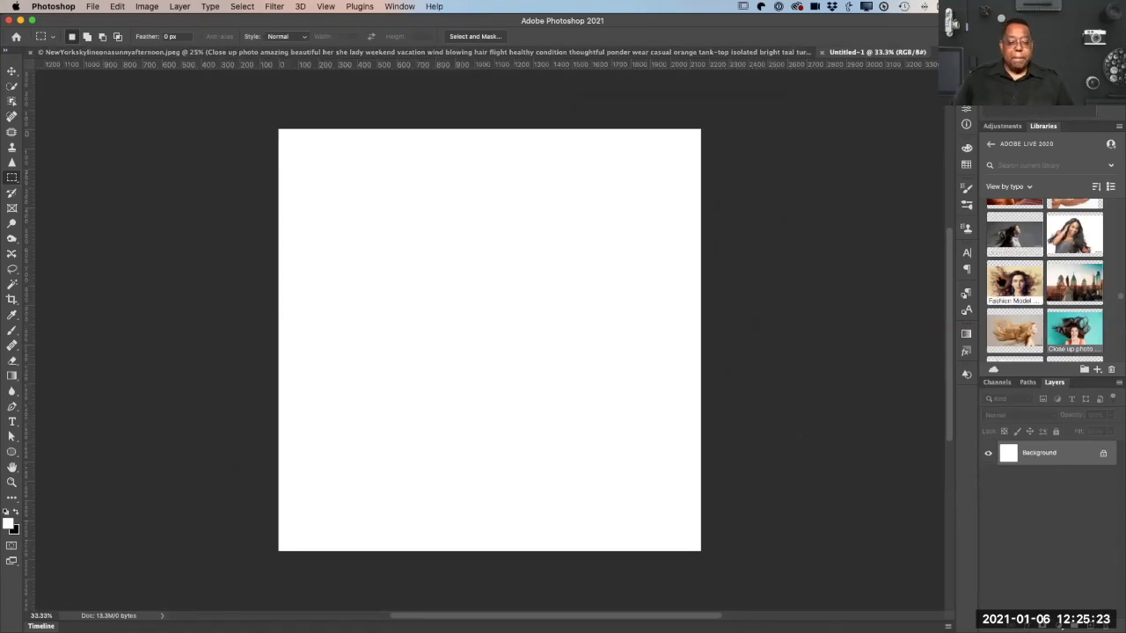
Step: Find the dessert cutout images in the ADOBE LIVE 2020 library
scroll(1008, 278, down, 5)
scroll(1008, 278, up, 10)
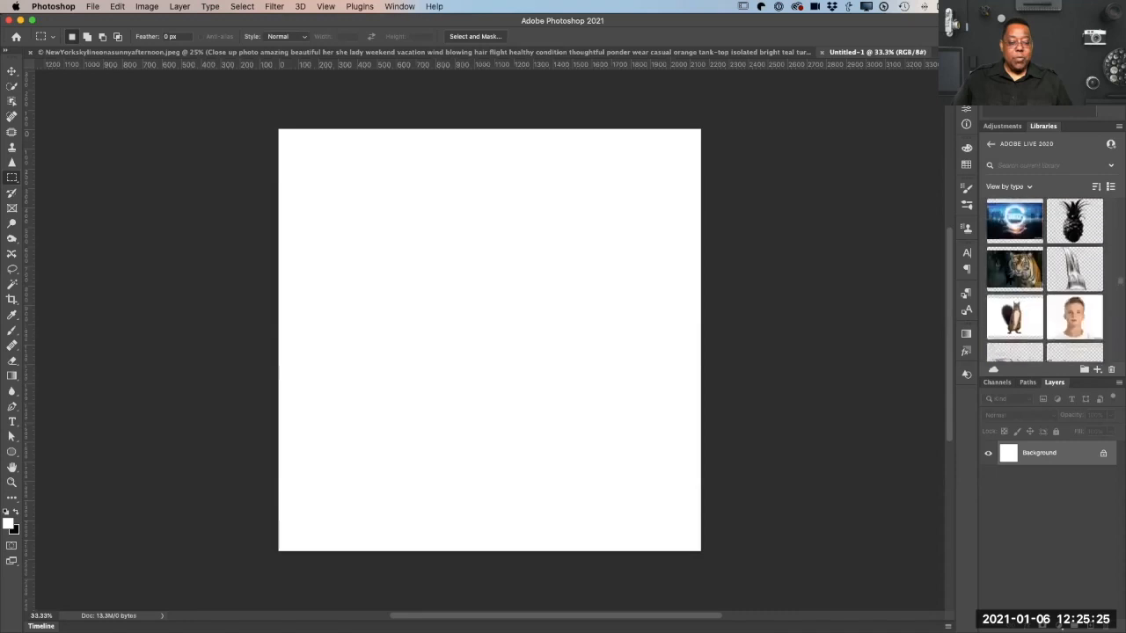
scroll(1008, 278, up, 10)
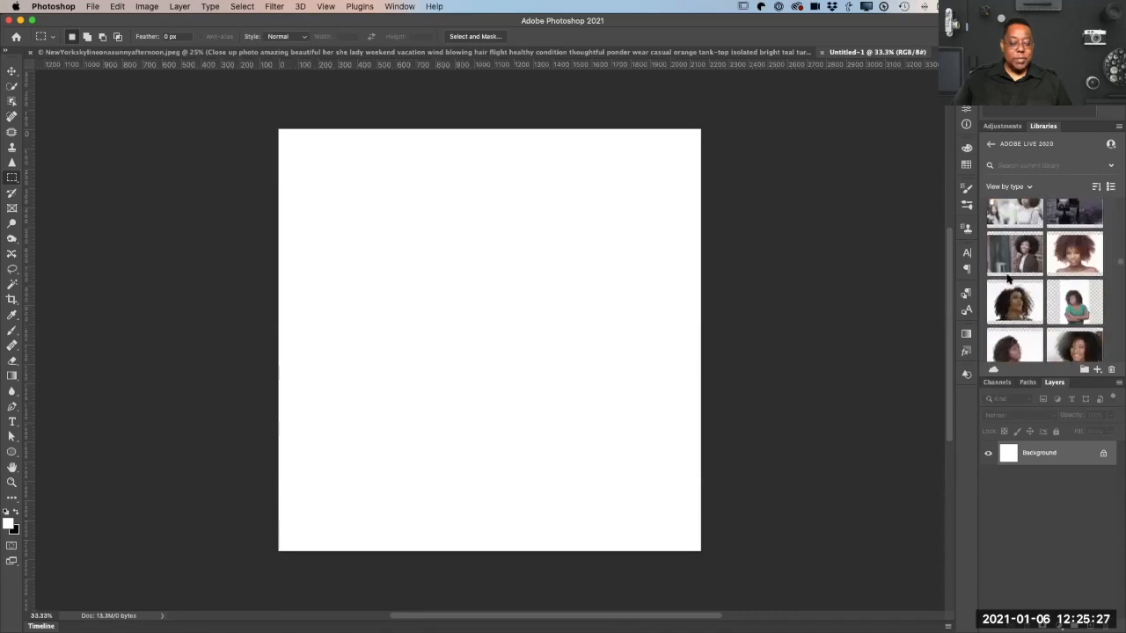
scroll(1008, 278, down, 5)
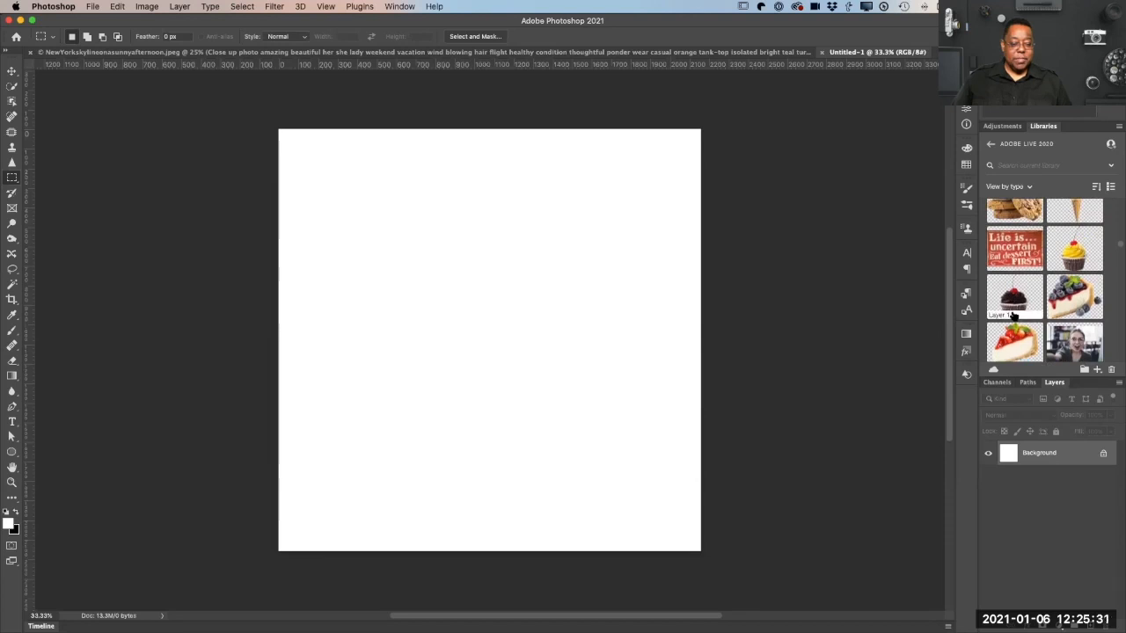
drag(1014, 341, 528, 294)
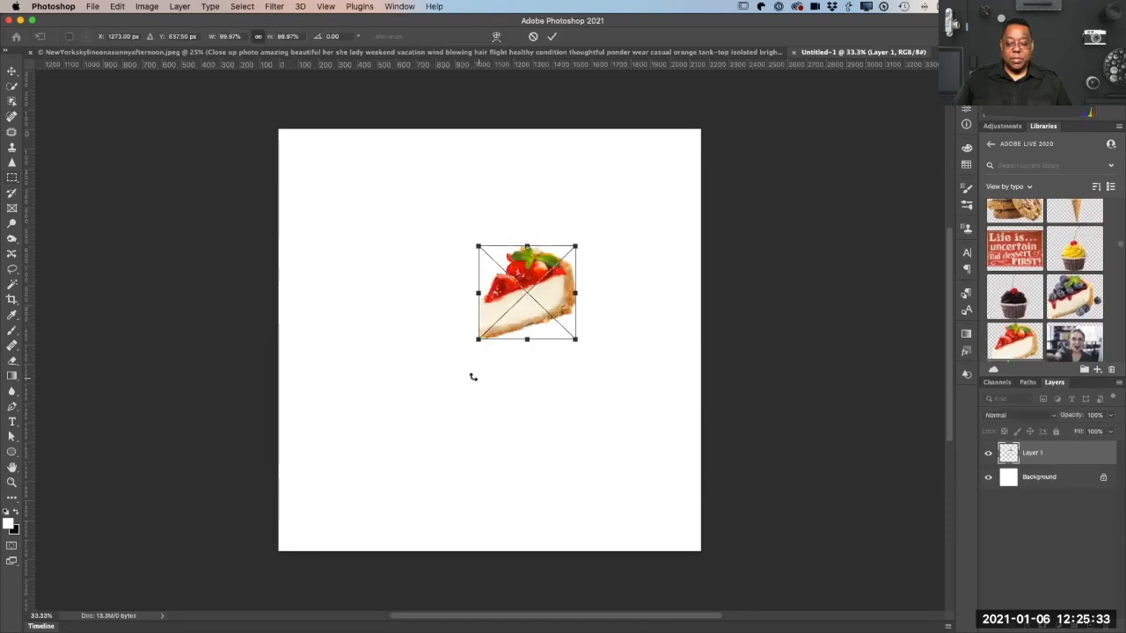
drag(460, 357, 373, 439)
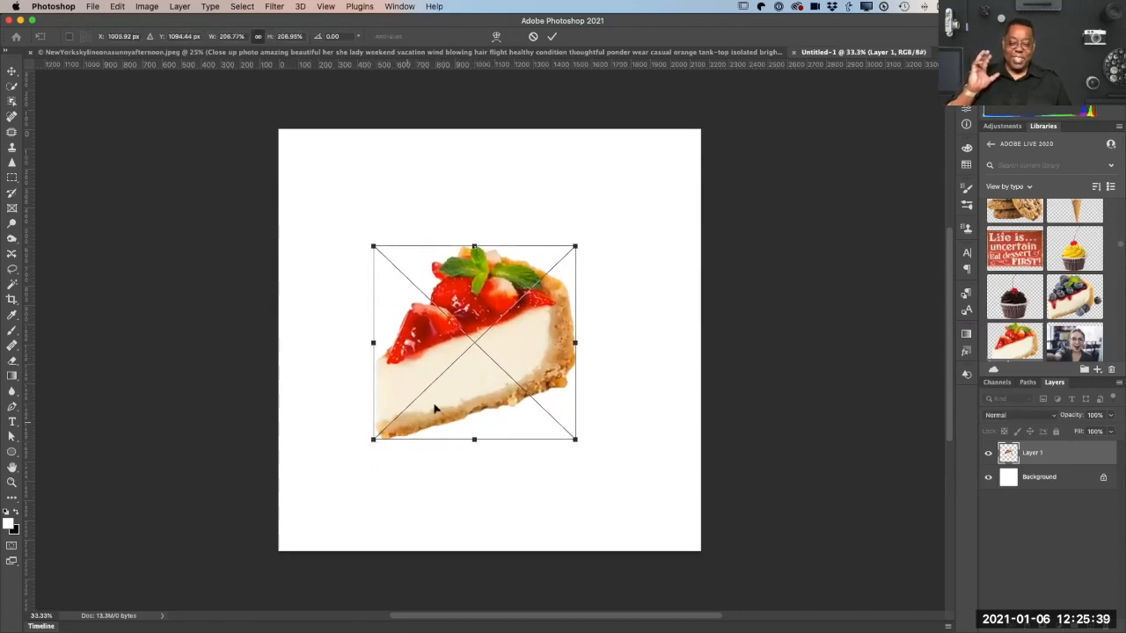
drag(509, 345, 612, 252)
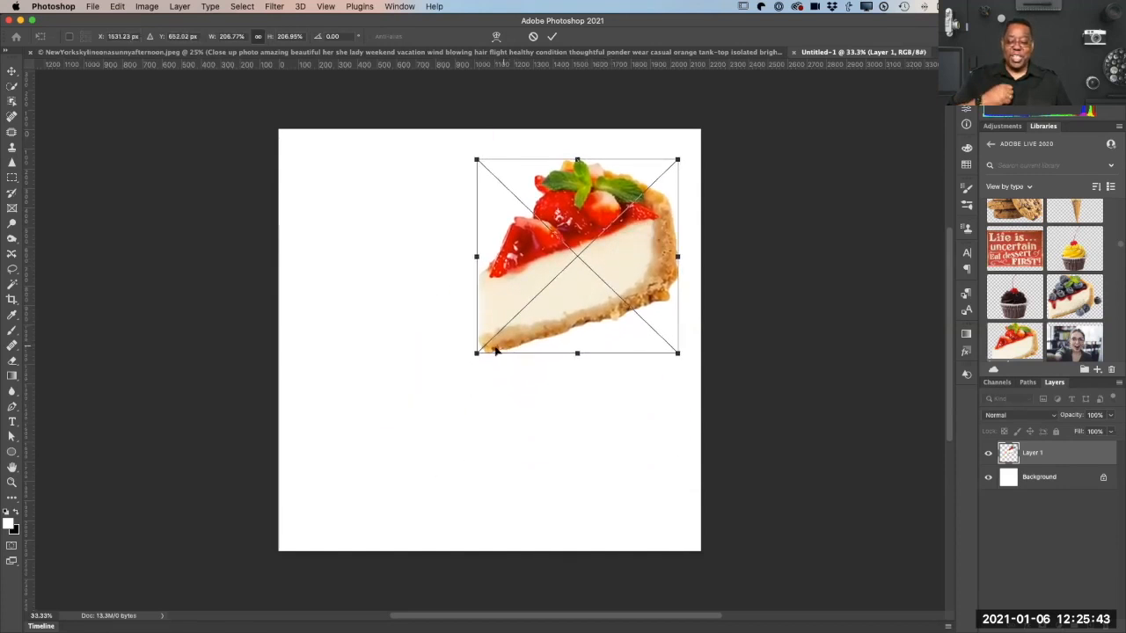
drag(473, 351, 444, 378)
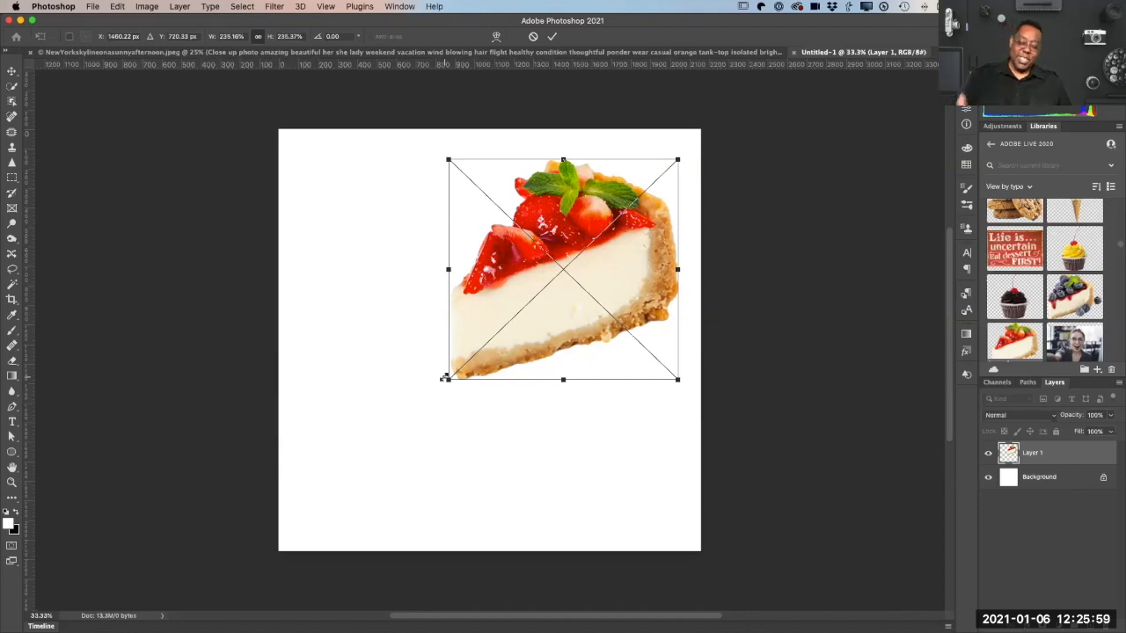
mouse_move(446, 378)
mouse_down()
mouse_move(510, 526)
mouse_move(440, 381)
mouse_move(467, 384)
mouse_up()
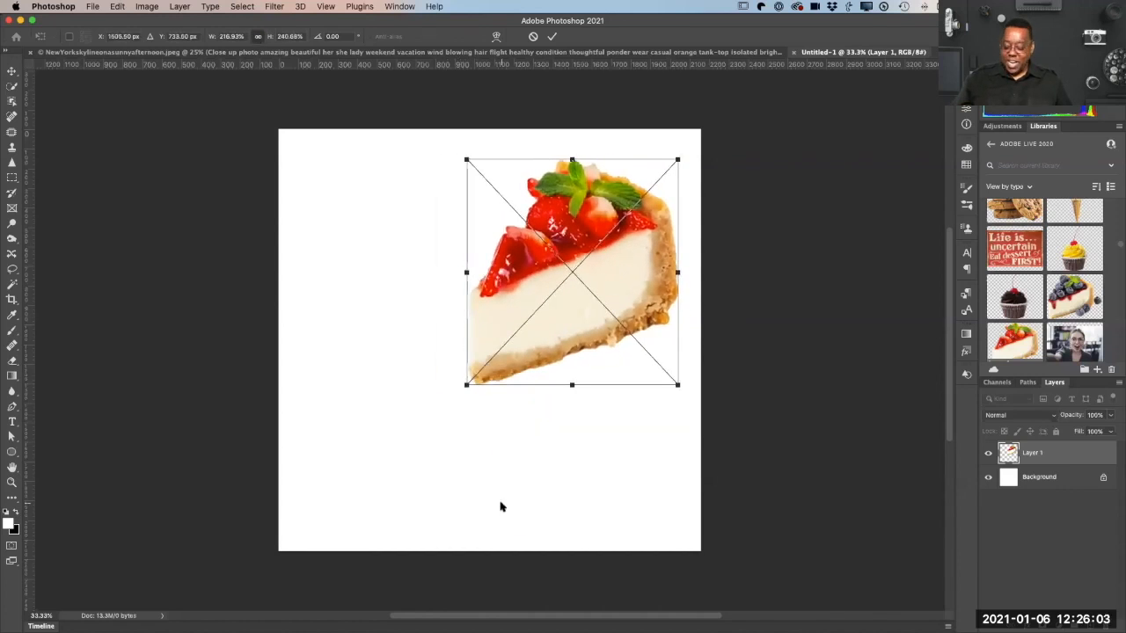
key(Escape)
Step: Place the library's strawberry cheesecake slice in the upper-right part of the canvas, scaled to about 192%
drag(1007, 348, 583, 366)
drag(629, 316, 718, 231)
drag(658, 303, 619, 251)
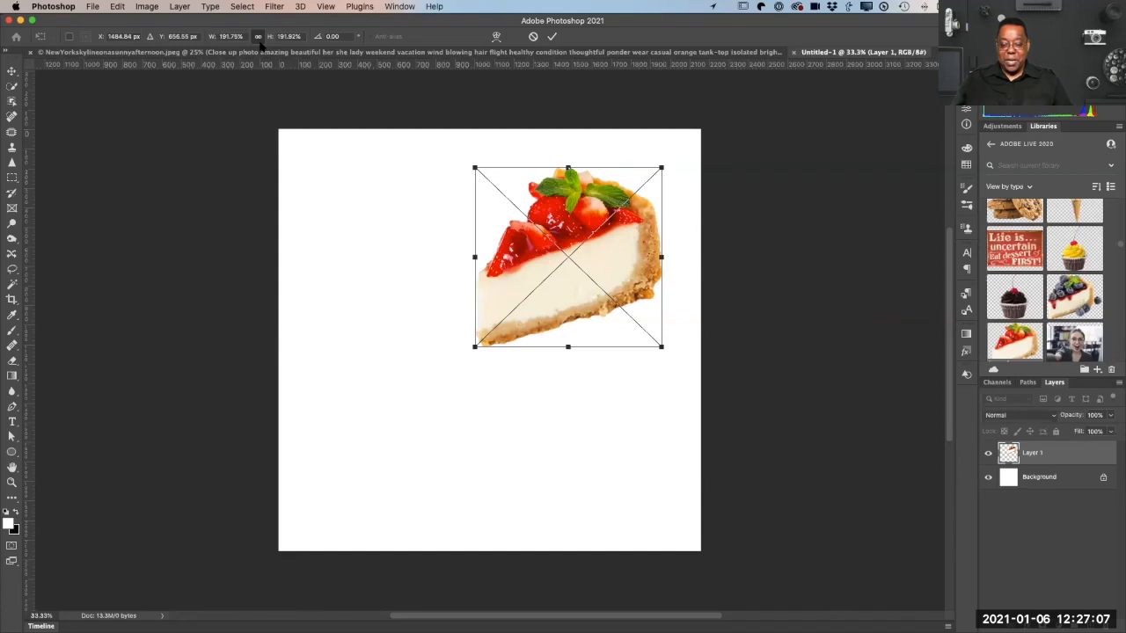
key(Return)
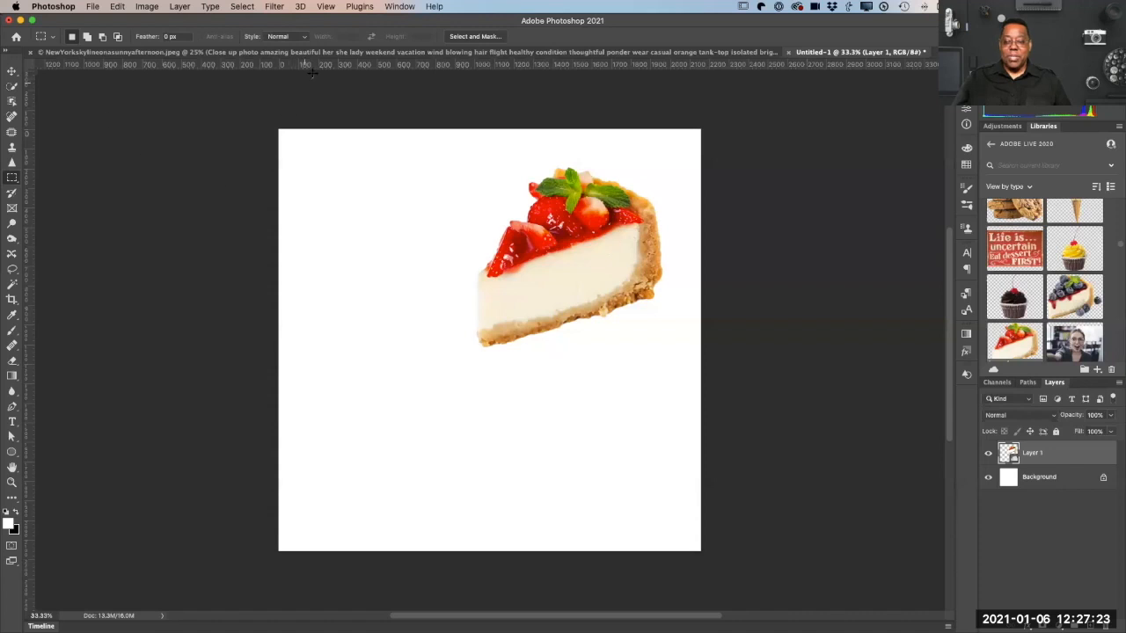
Step: Turn on Pattern Preview for the cheesecake document and accept the notice
click(325, 6)
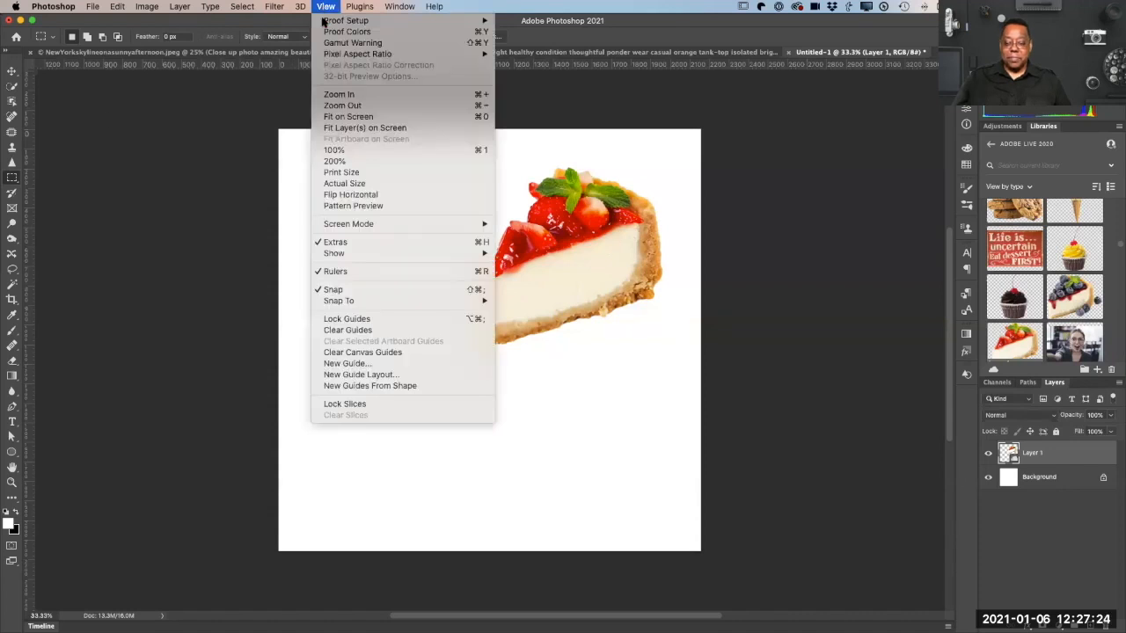
click(422, 206)
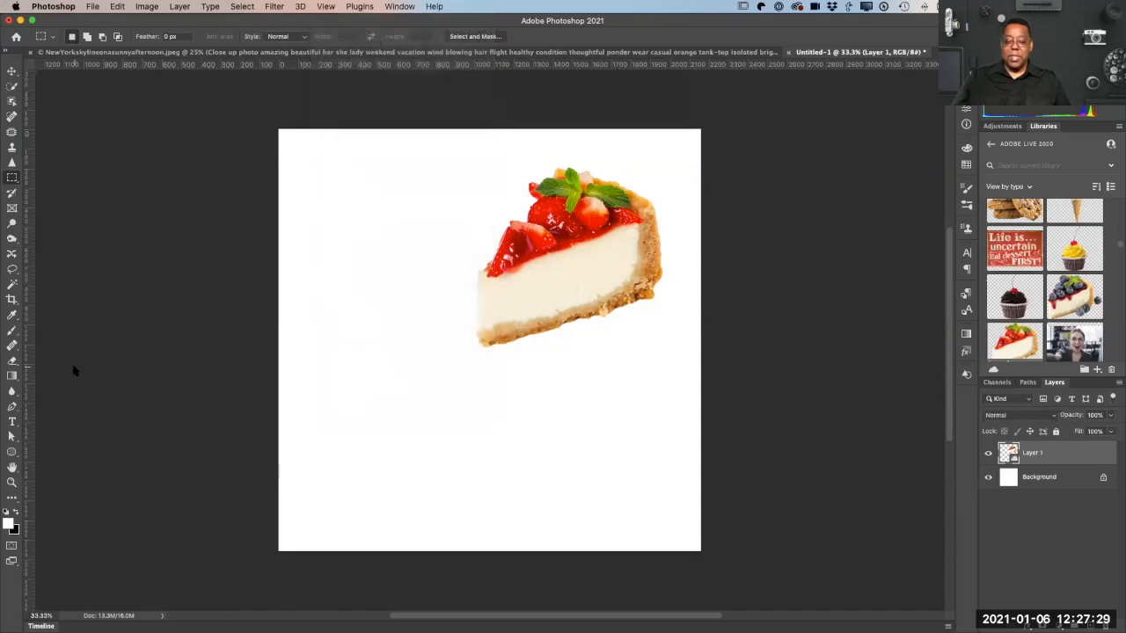
click(531, 207)
click(647, 227)
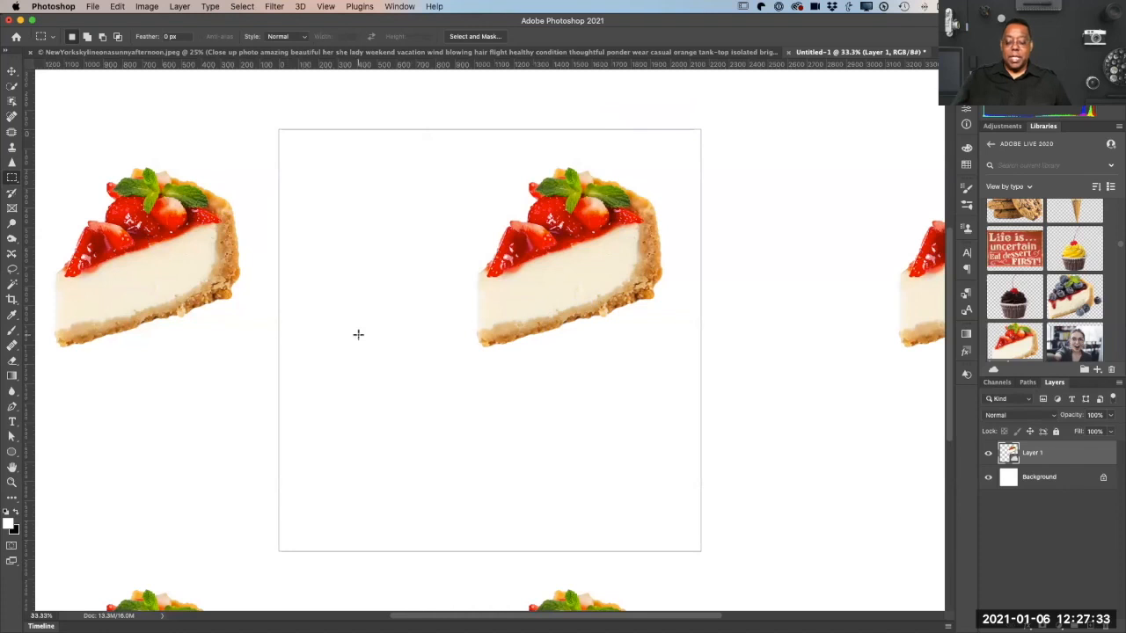
Step: Examine how the cheesecake repeats around the canvas at several magnifications, finishing at 12.5%
key(super+minus)
key(super+minus)
key(super+minus)
key(super+minus)
key(super+minus)
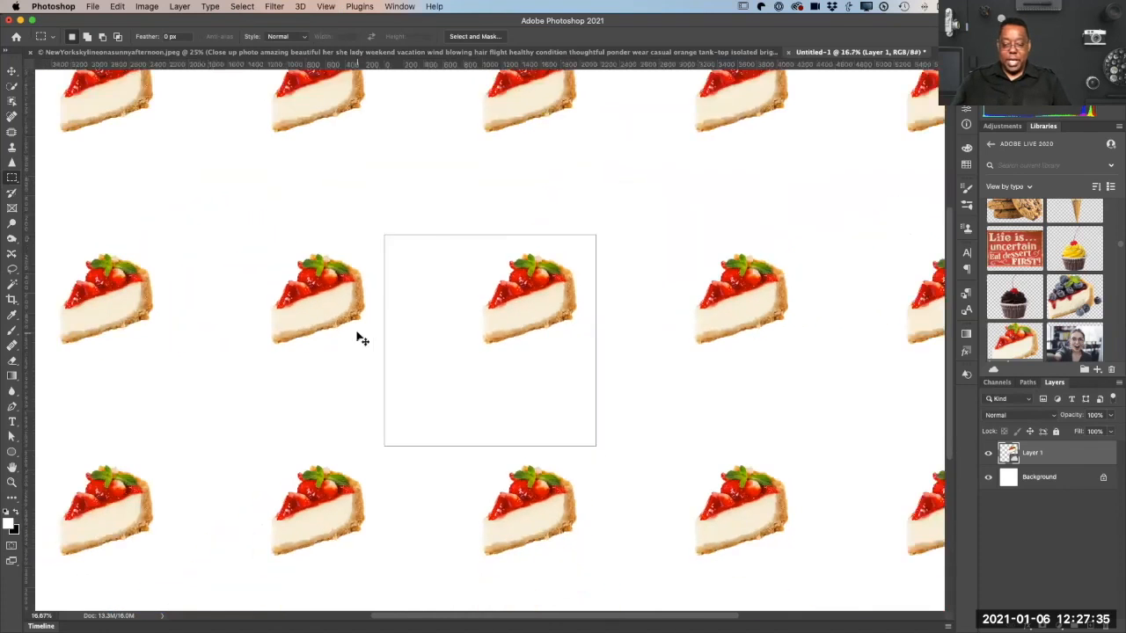
key(super+minus)
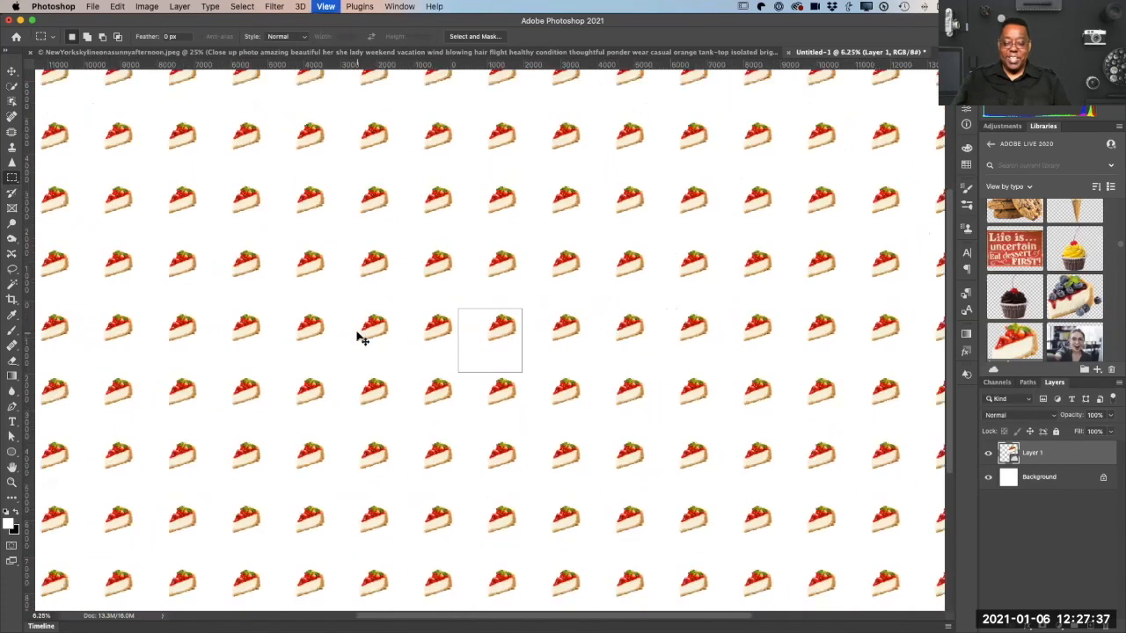
key(super+plus)
key(super+plus)
key(super+plus)
key(super+plus)
key(super+minus)
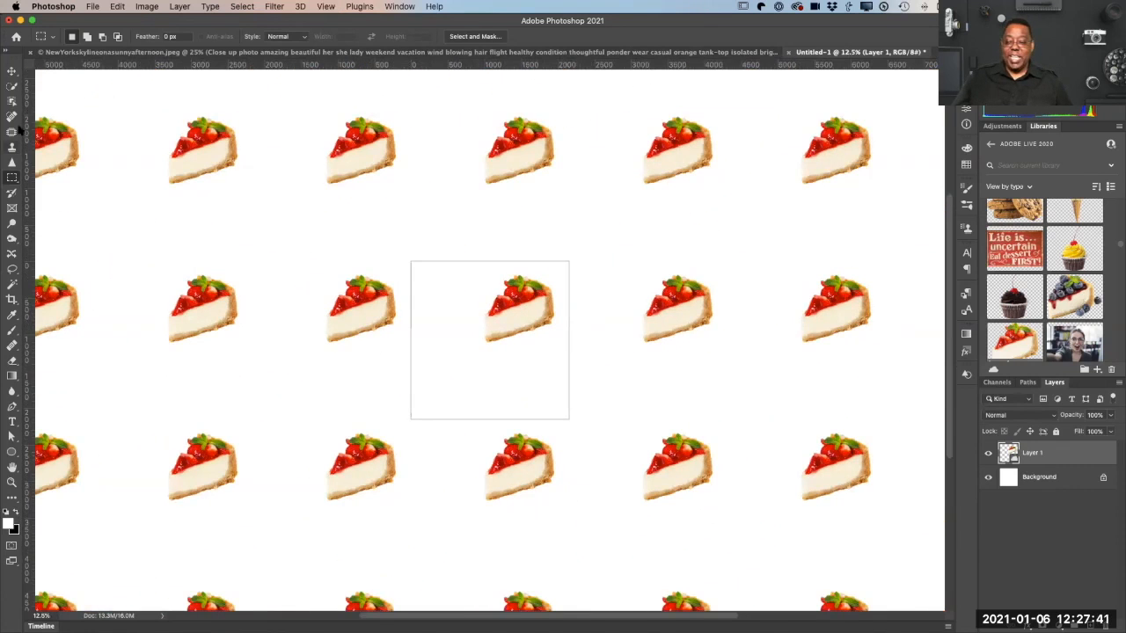
Step: Move the cheesecake slightly up and right, and place the library's chocolate cupcake across the canvas's left edge near the bottom
key(v)
drag(518, 313, 529, 269)
drag(1020, 301, 467, 252)
drag(470, 369, 445, 410)
key(Return)
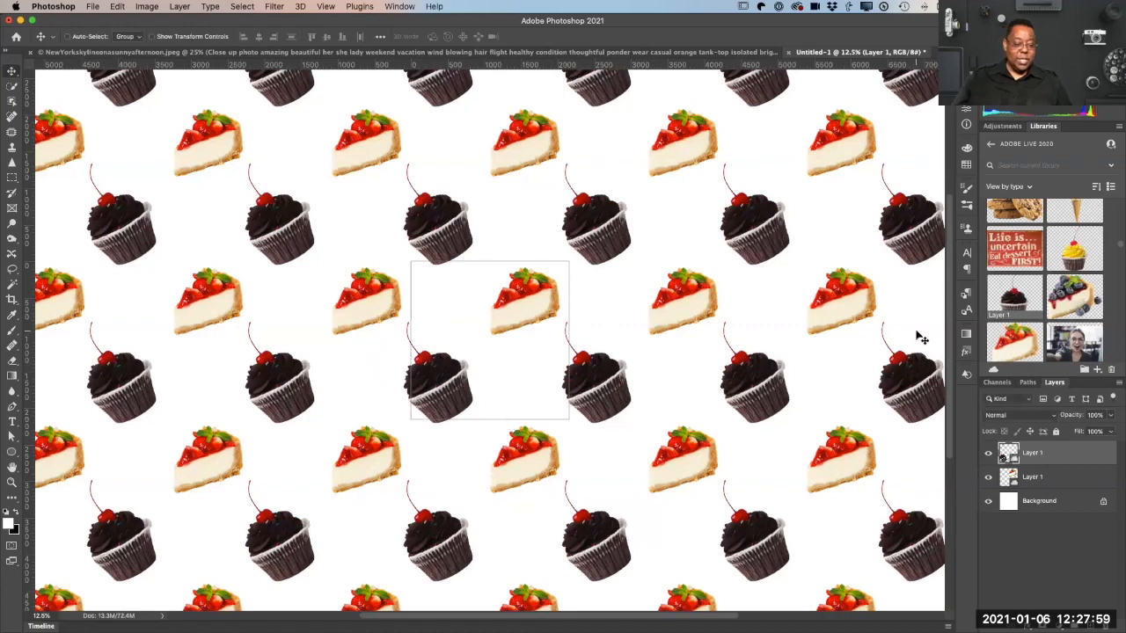
Step: Place the ice cream cone above the cupcake at about 85% scale, rotated about 9°, and the cookie stack in the canvas's lower-right corner
drag(1070, 208, 484, 347)
drag(439, 382, 465, 333)
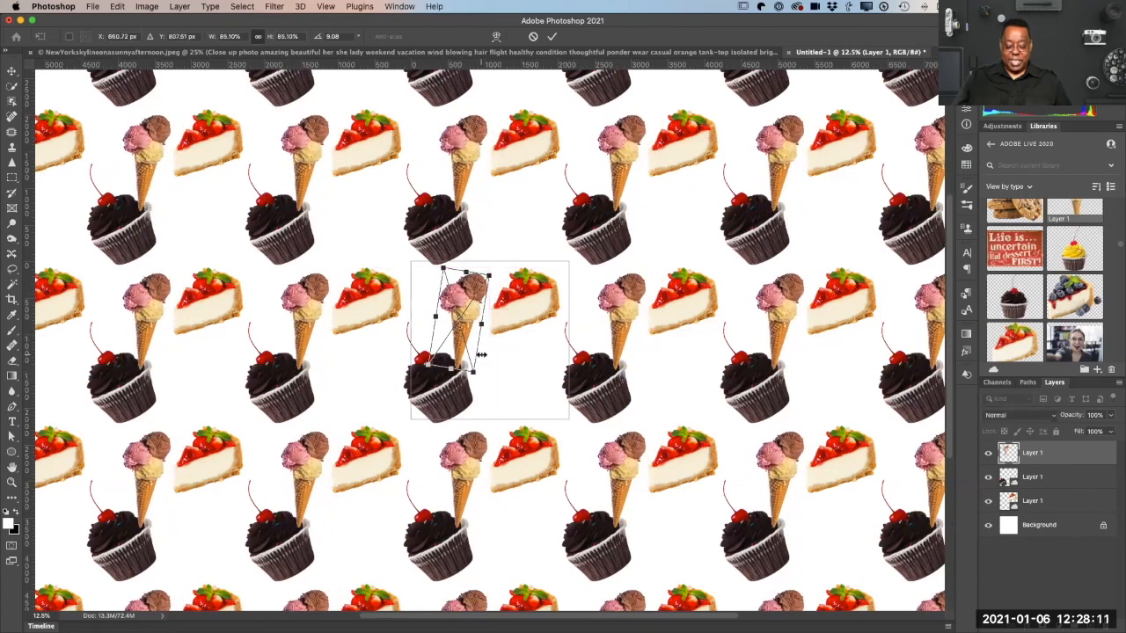
key(Return)
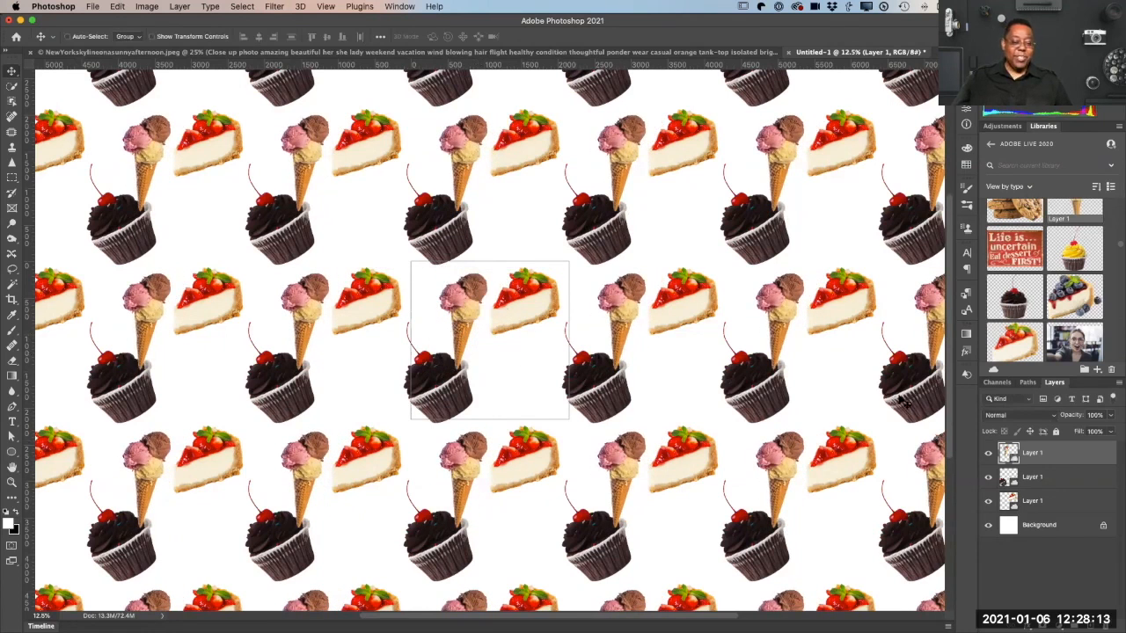
drag(1014, 211, 492, 409)
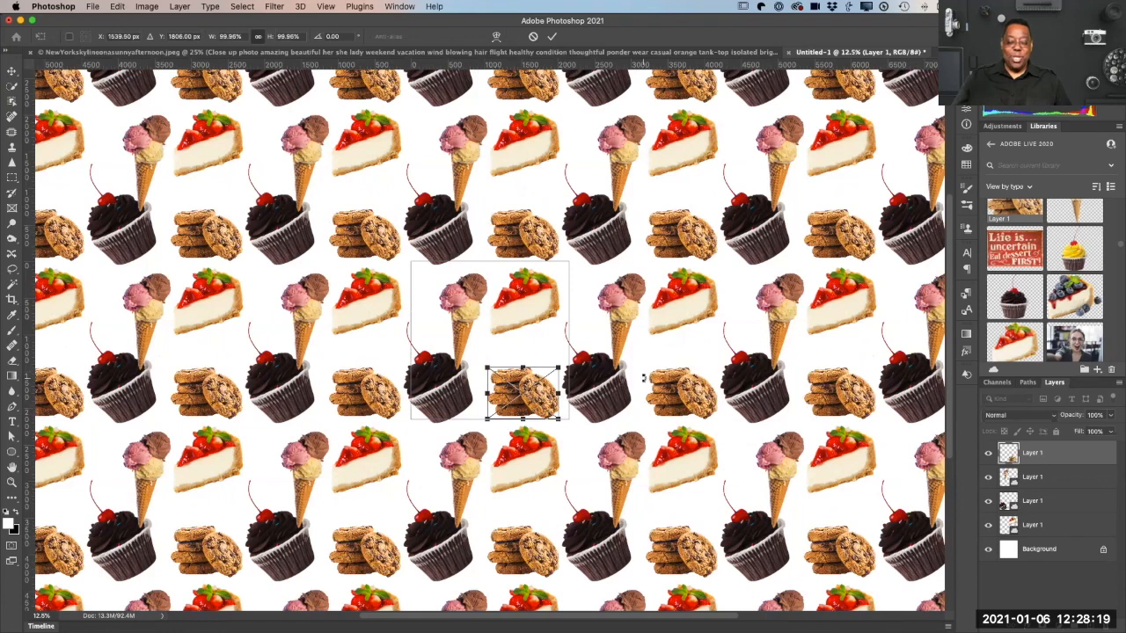
click(552, 36)
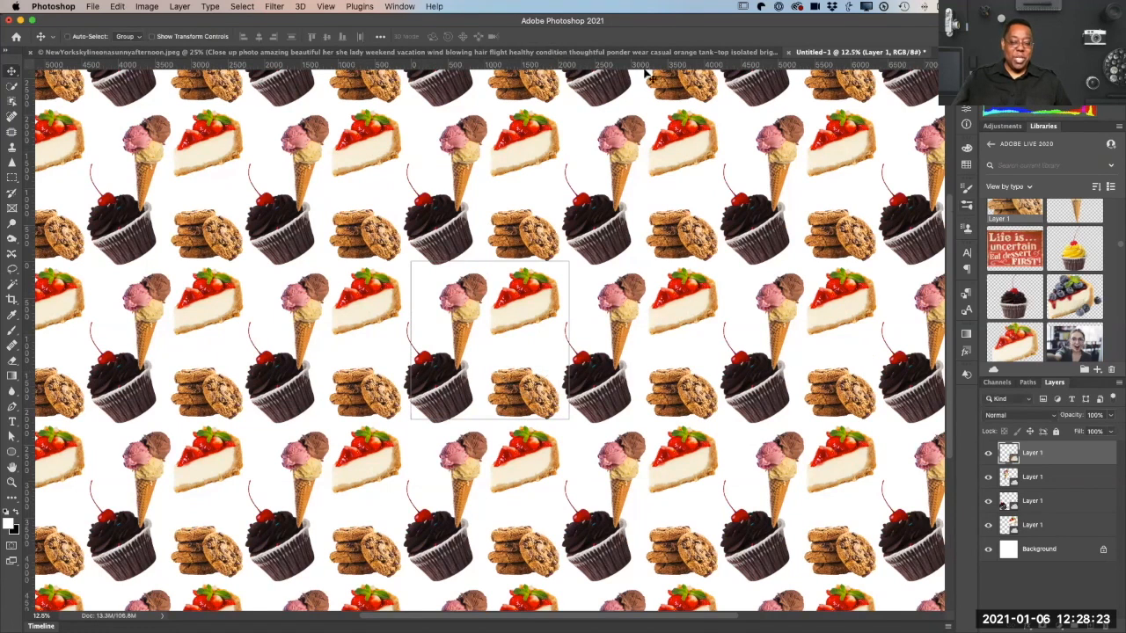
Step: Show the saved patterns and save the dessert tile as a new pattern named Dessert
click(410, 7)
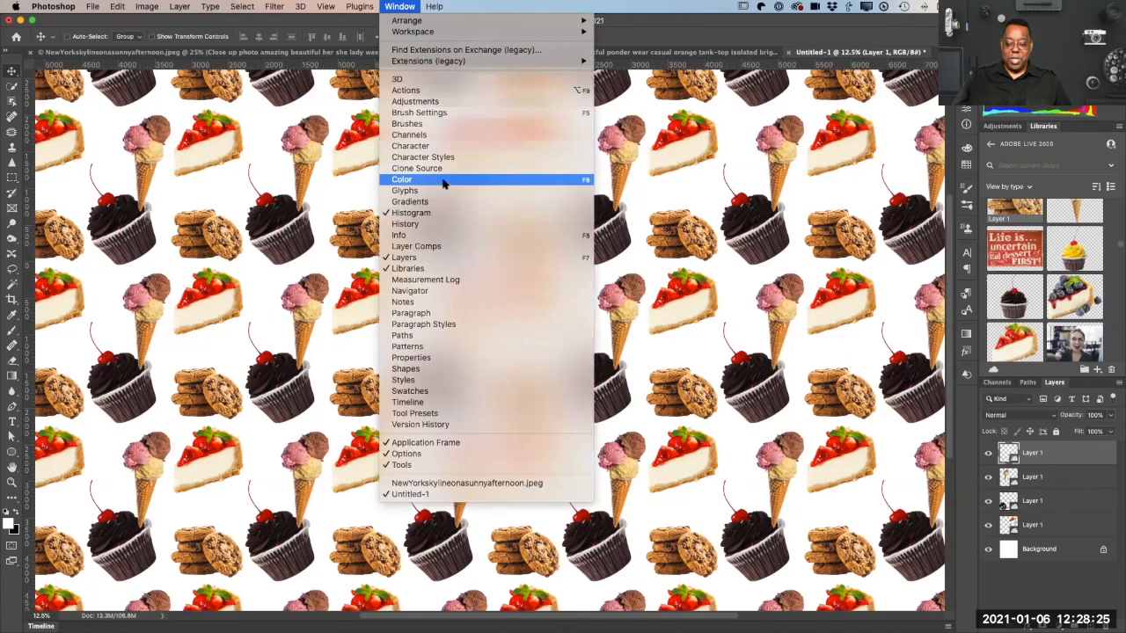
click(482, 347)
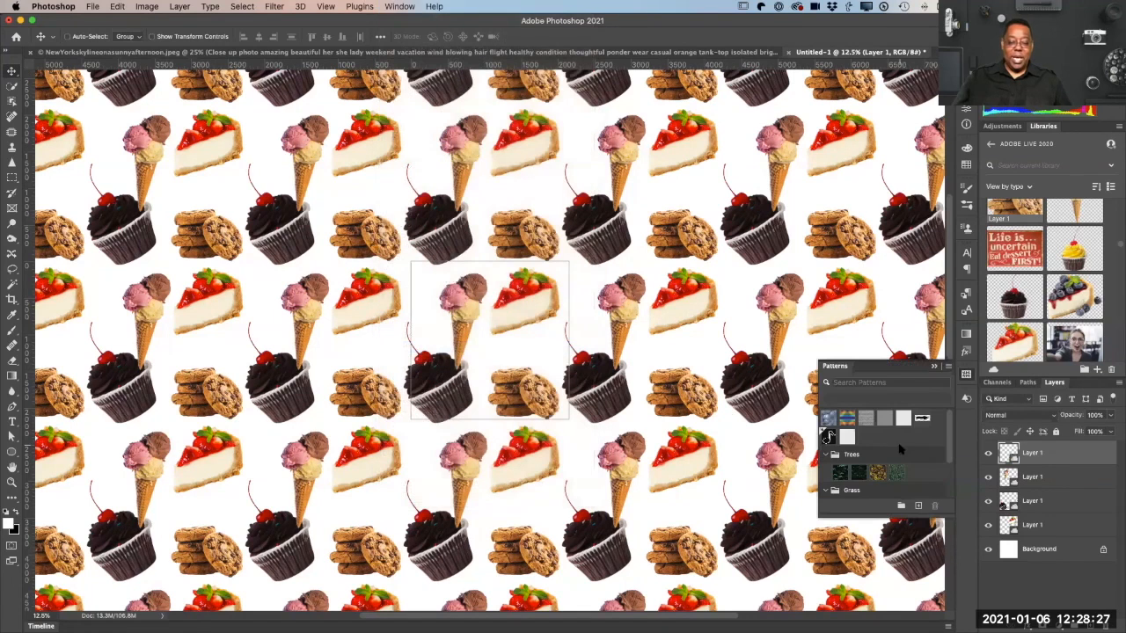
click(915, 506)
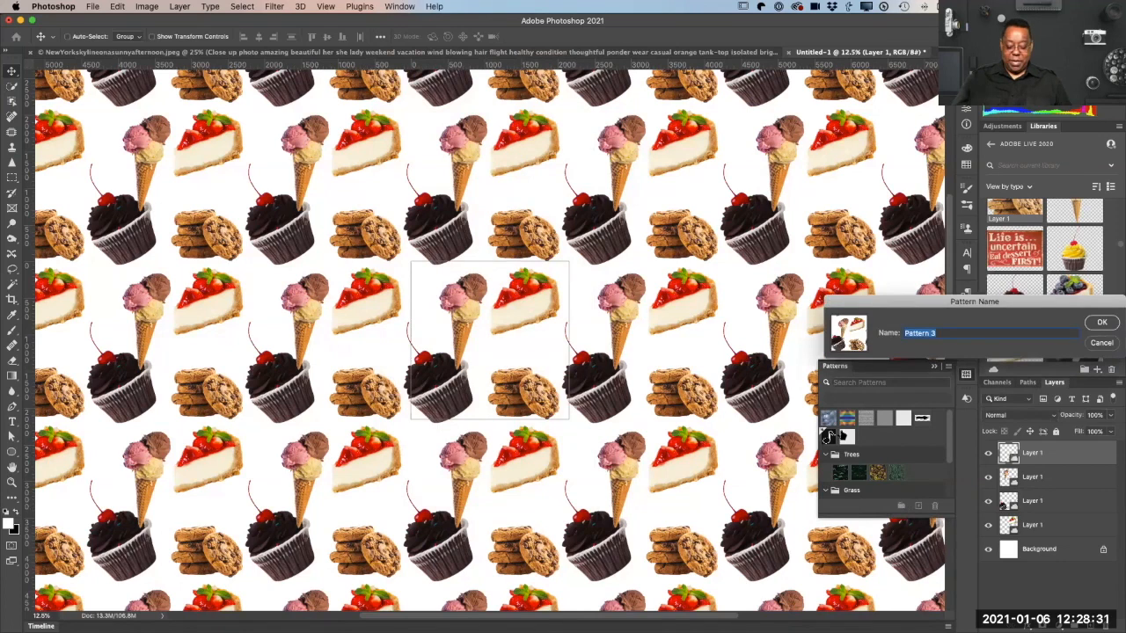
text(Dessert)
key(Return)
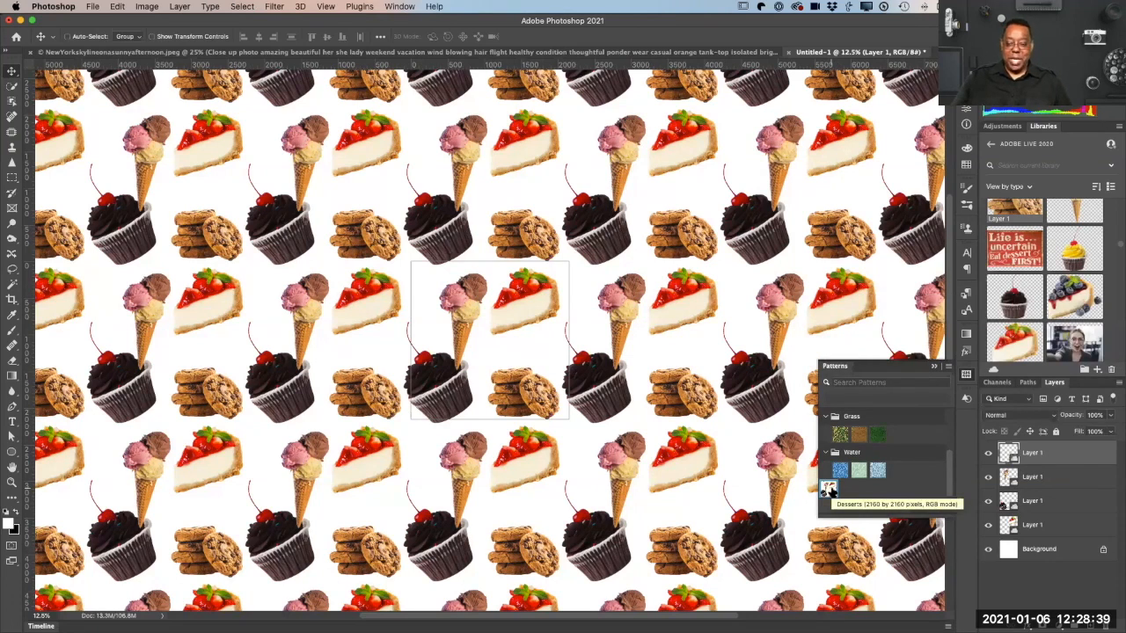
Step: Turn Pattern Preview off to inspect the single dessert tile, and turn it back on
click(320, 7)
click(366, 208)
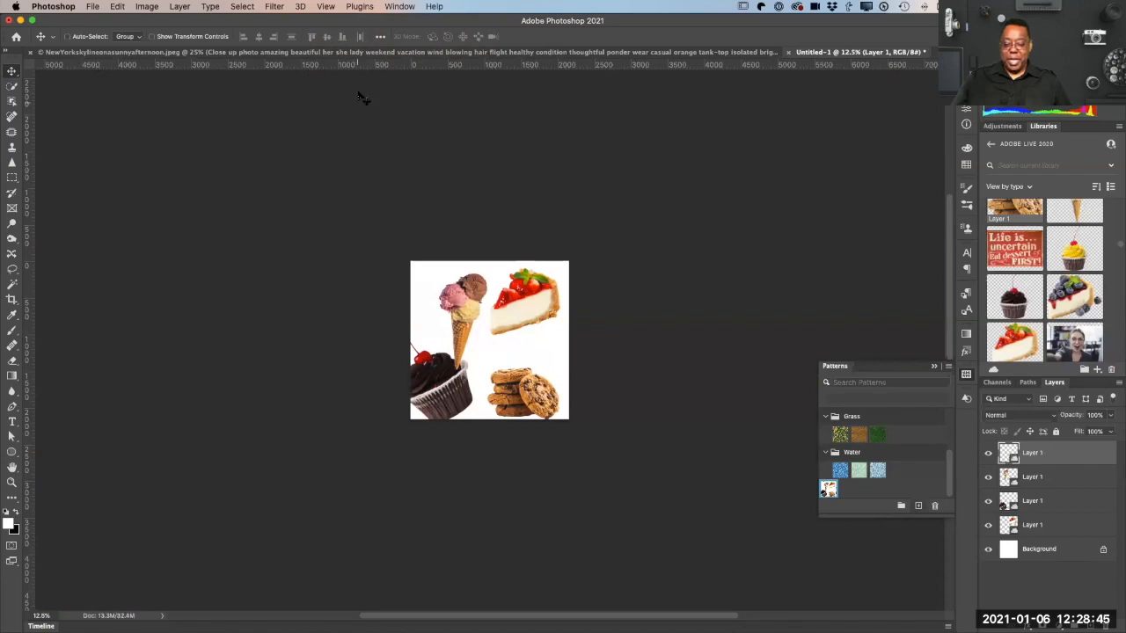
click(325, 7)
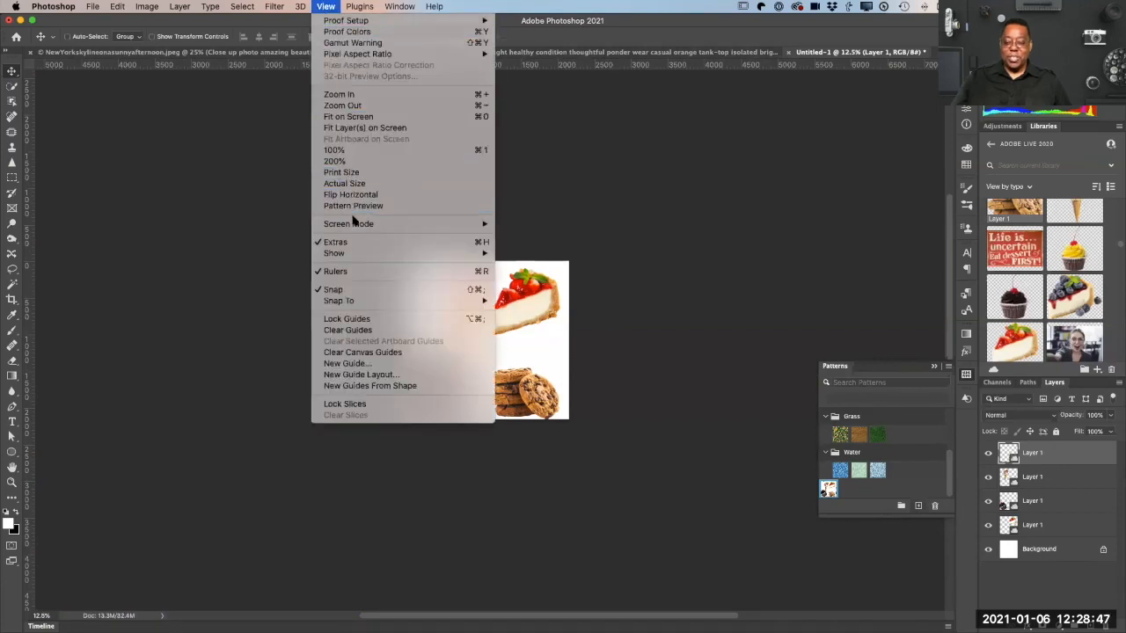
click(353, 205)
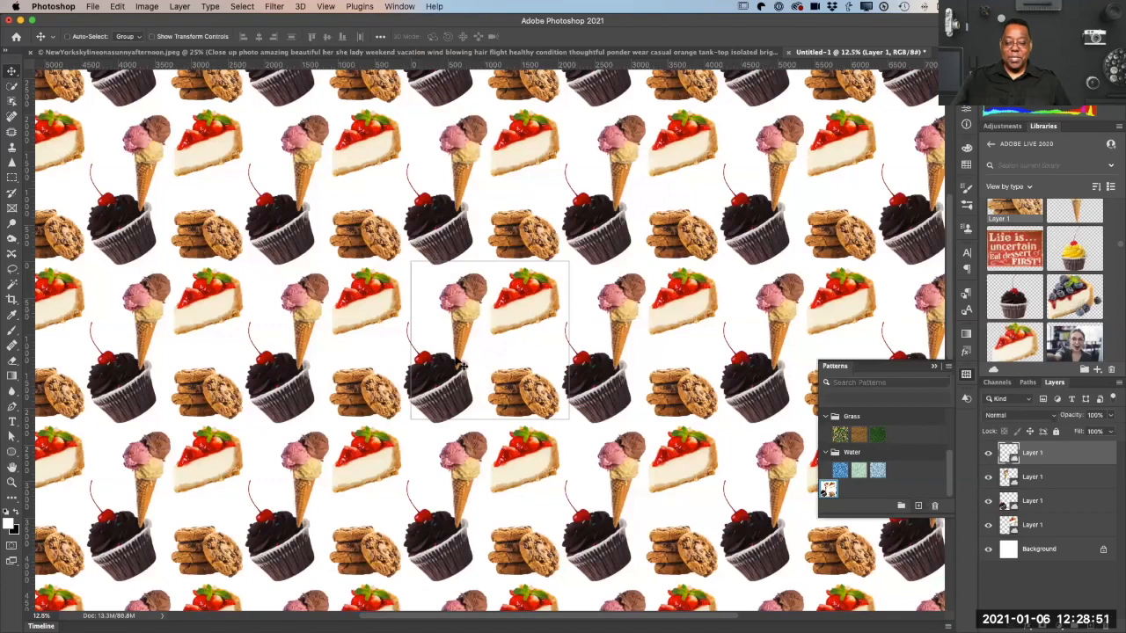
Step: Move the cookie stack up and slightly left within the dessert tile
drag(445, 387, 438, 338)
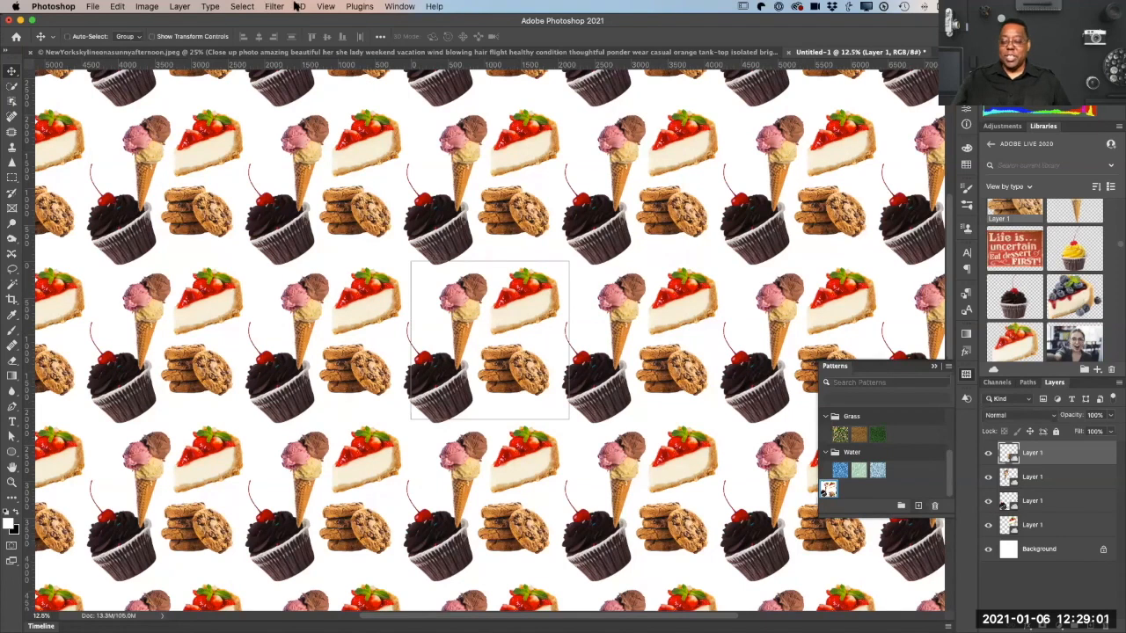
click(325, 6)
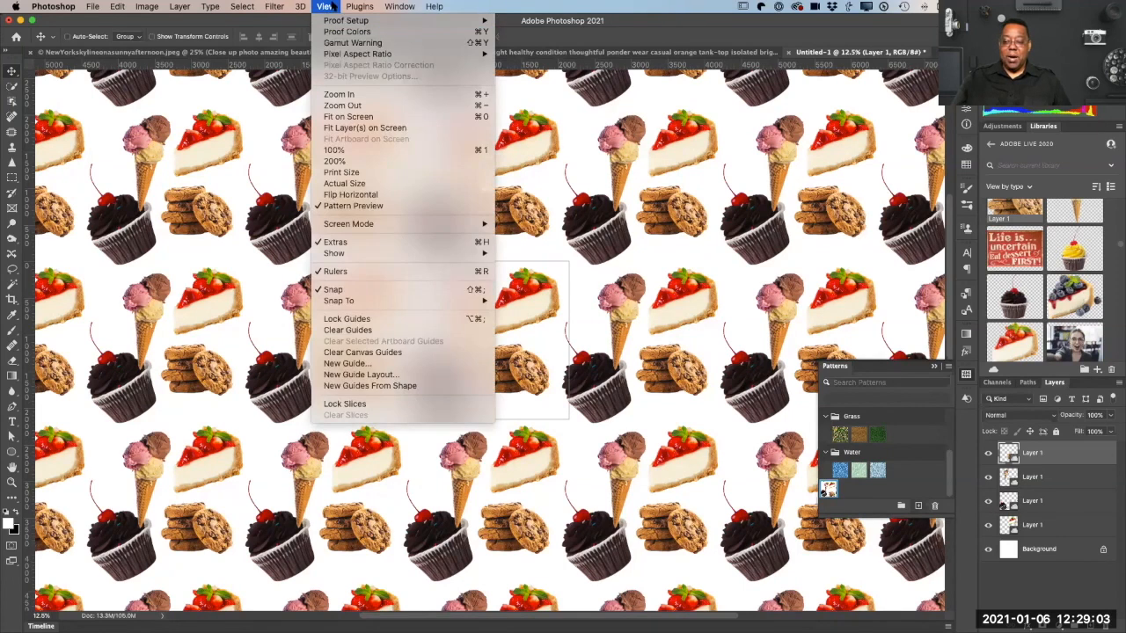
click(333, 6)
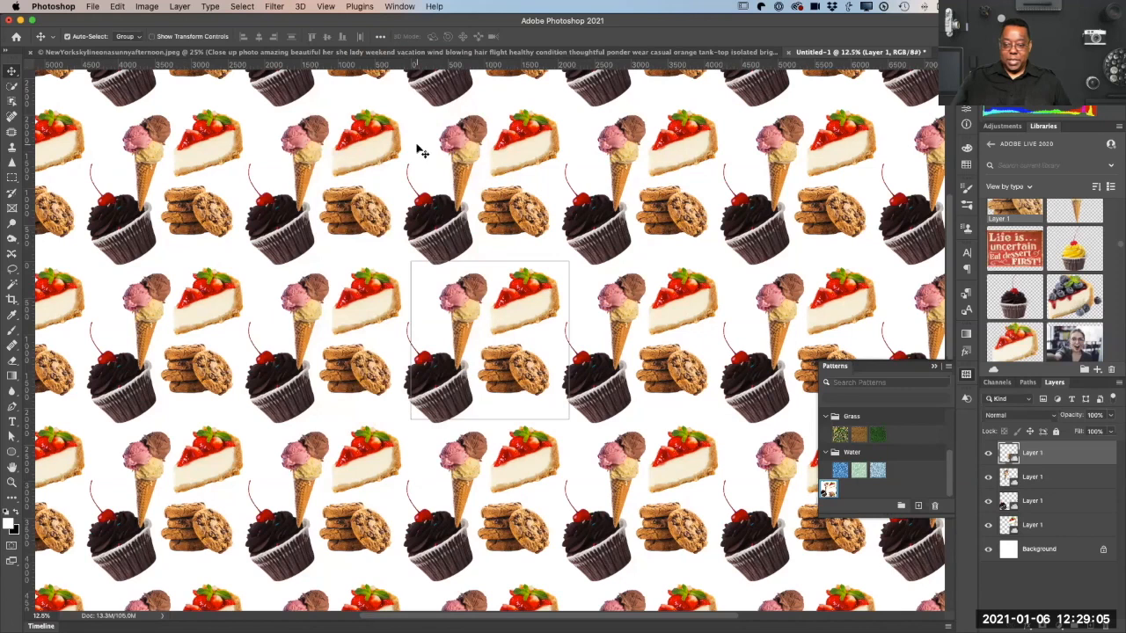
Step: Close the dessert pattern document and the New York skyline composite without saving either one
key(super+w)
click(520, 224)
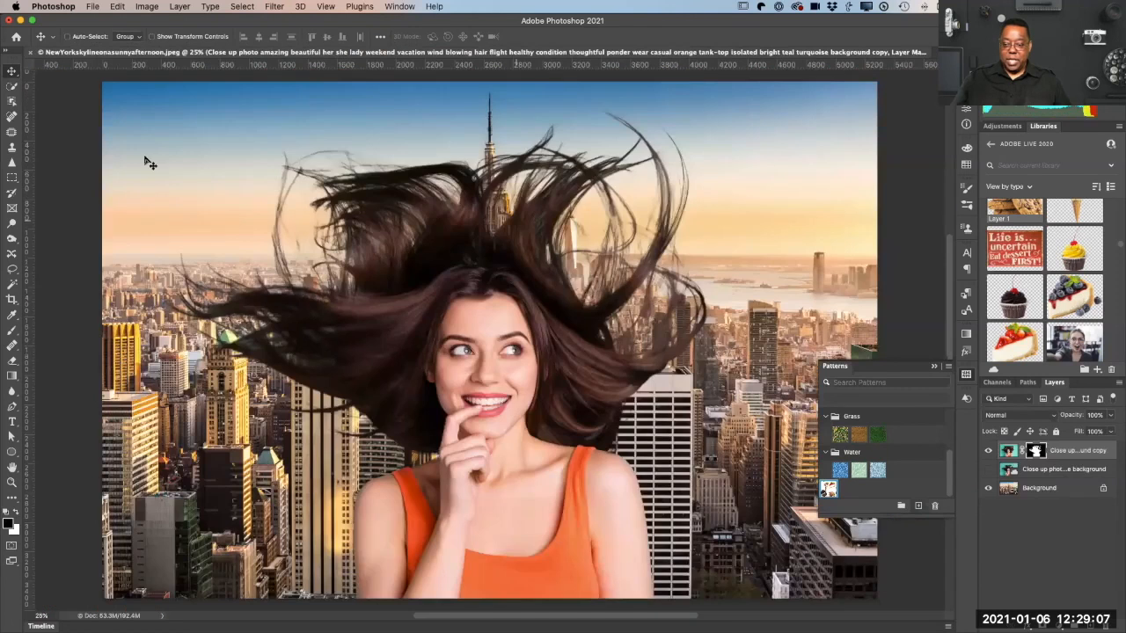
key(super+w)
click(532, 219)
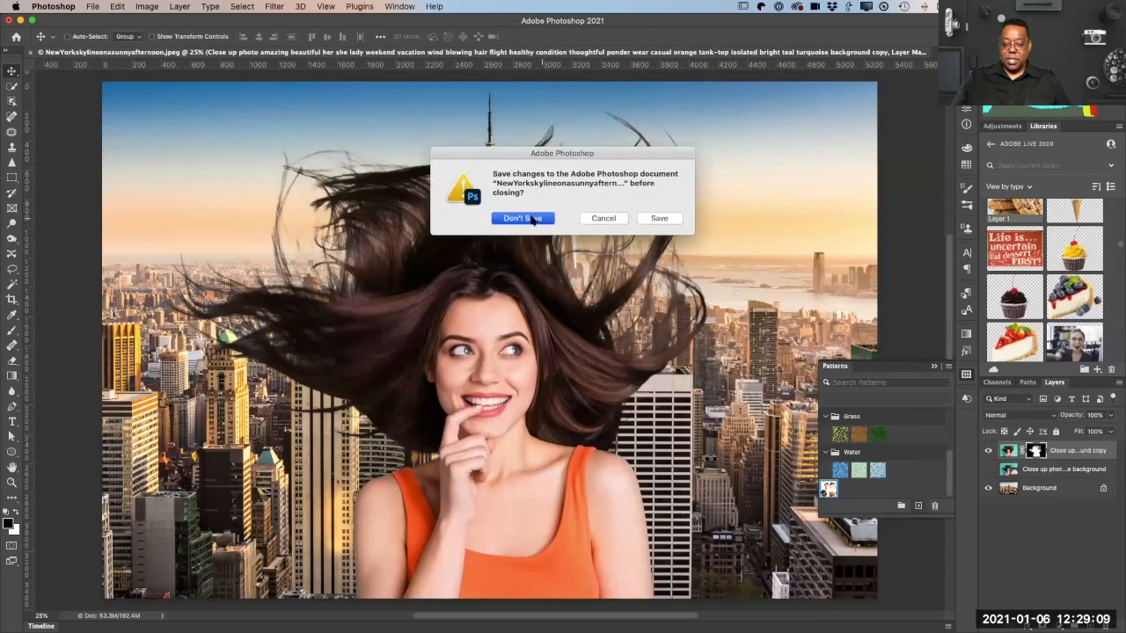
Step: Open the recent file ManhattanBridge.psd, collapse the Patterns panel, and fit the image on screen
click(92, 6)
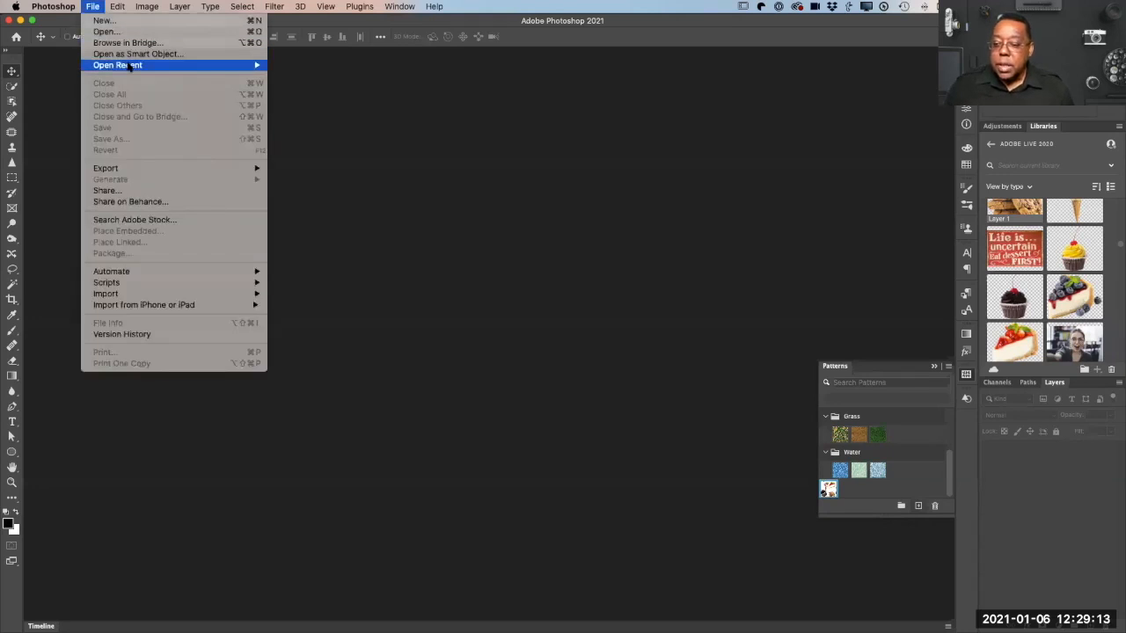
mouse_move(129, 67)
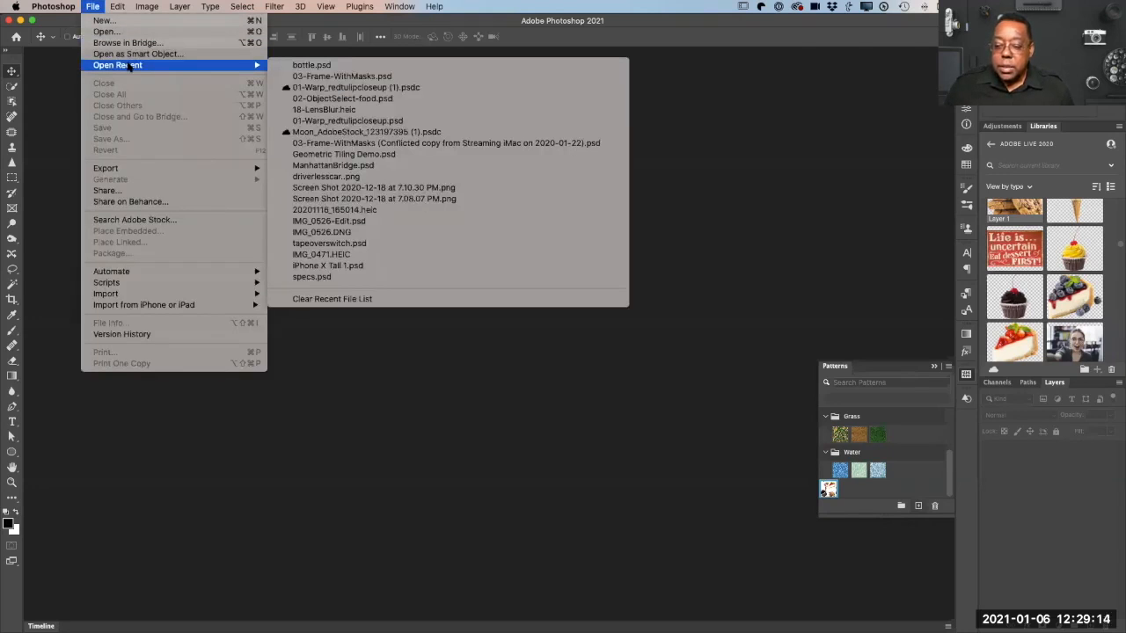
click(337, 166)
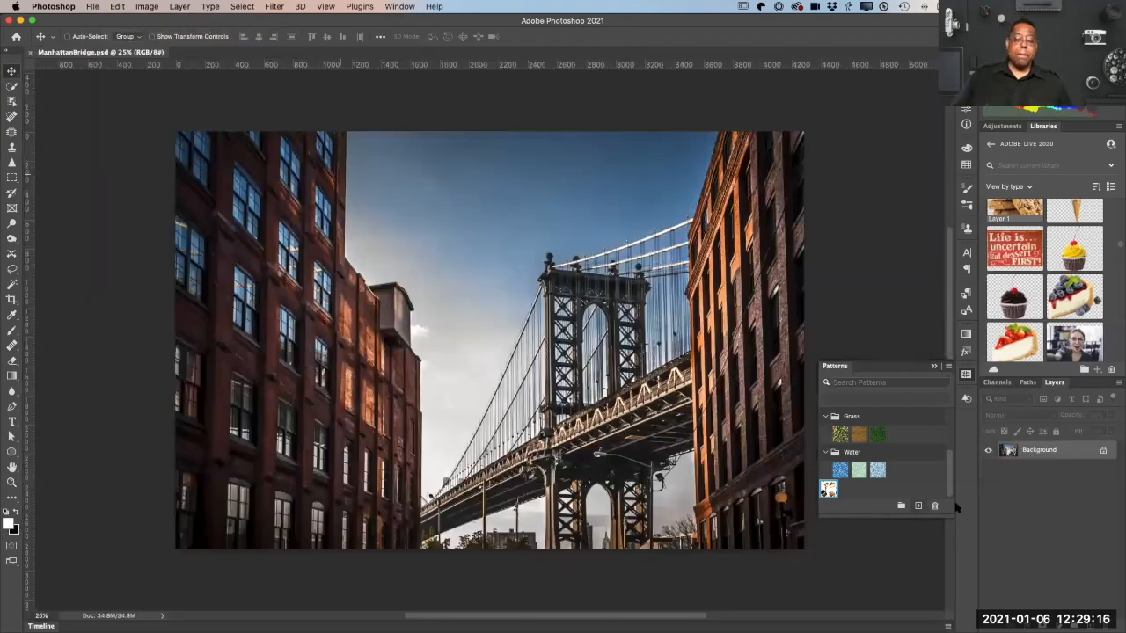
click(931, 366)
key(super+0)
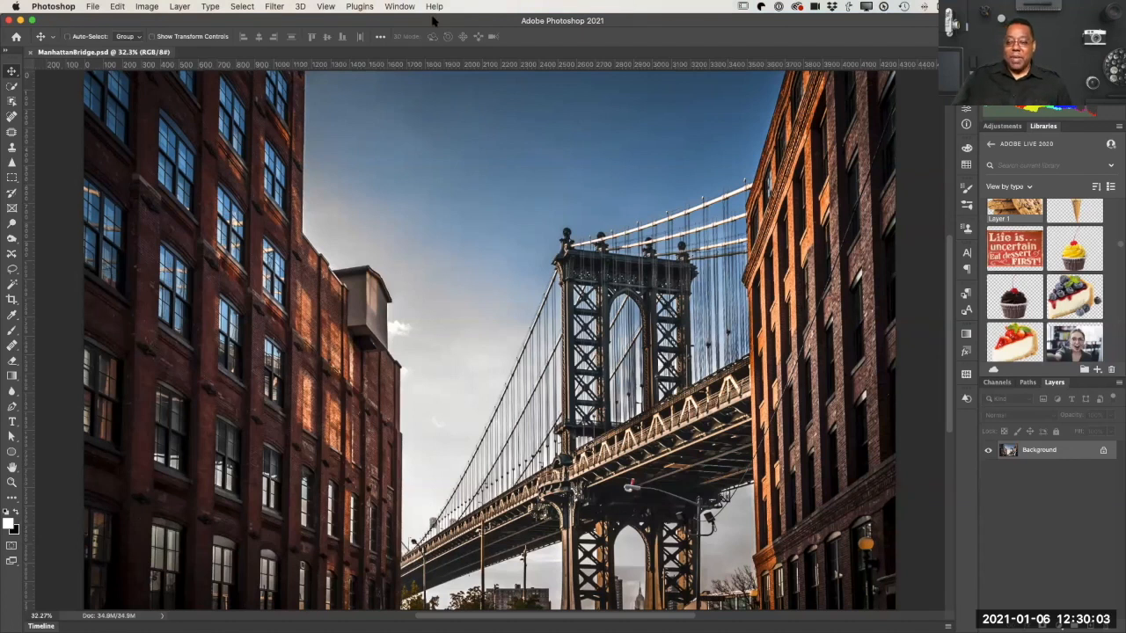
Step: Start Sky Replacement on the bridge photo, collapse the Sunsets presets, and expand and look through the Blue Skies presets
click(117, 7)
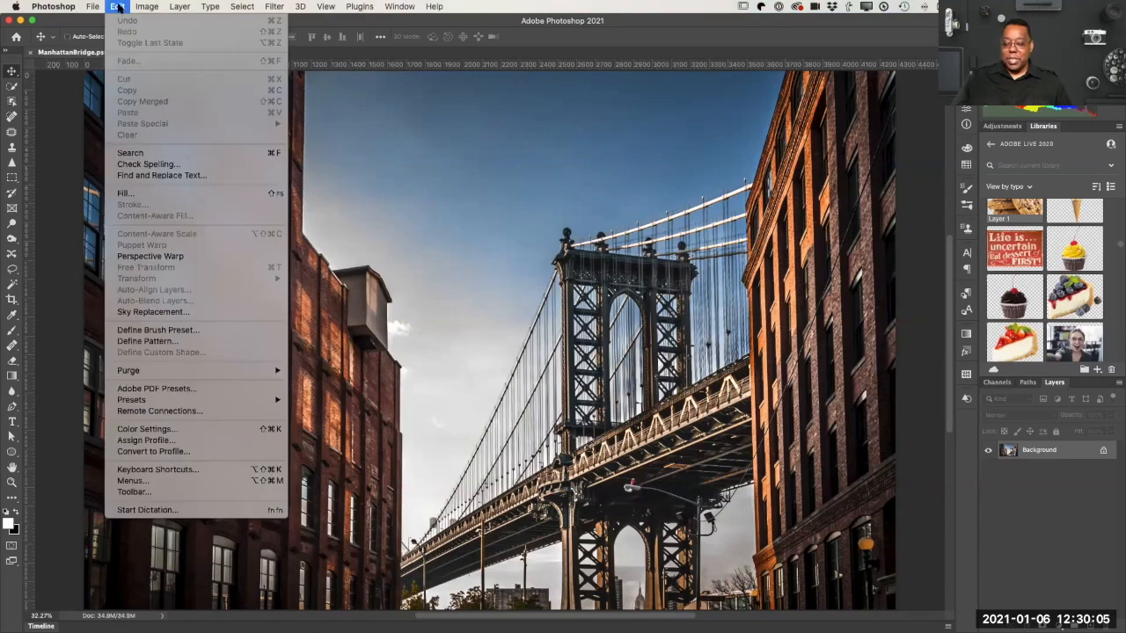
click(195, 316)
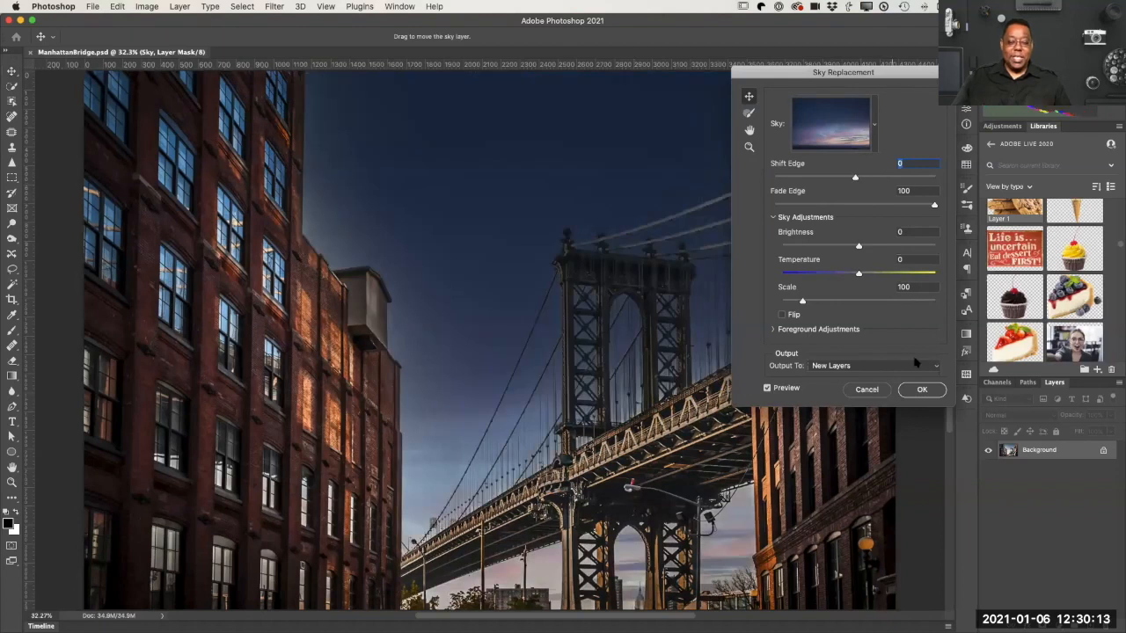
click(873, 125)
scroll(871, 312, down, 5)
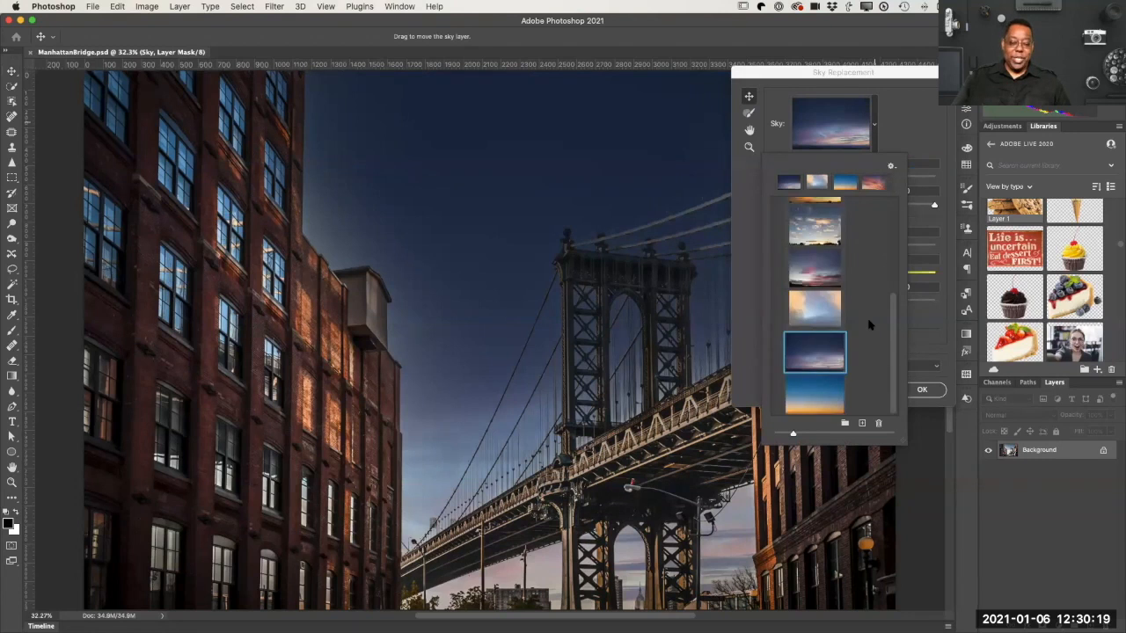
scroll(869, 326, up, 5)
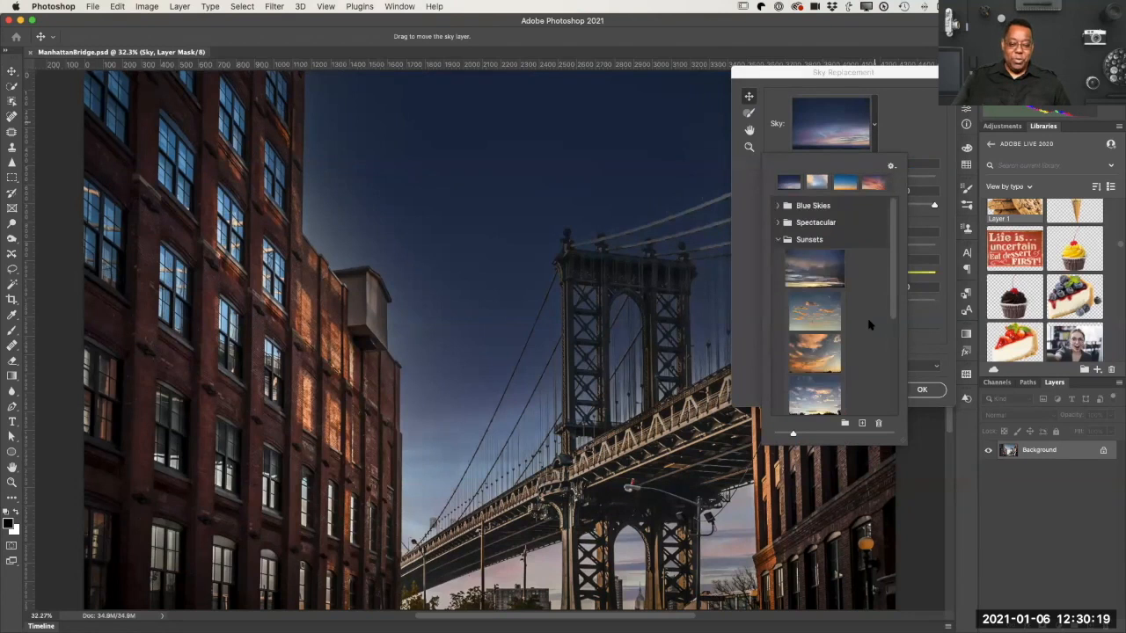
click(774, 241)
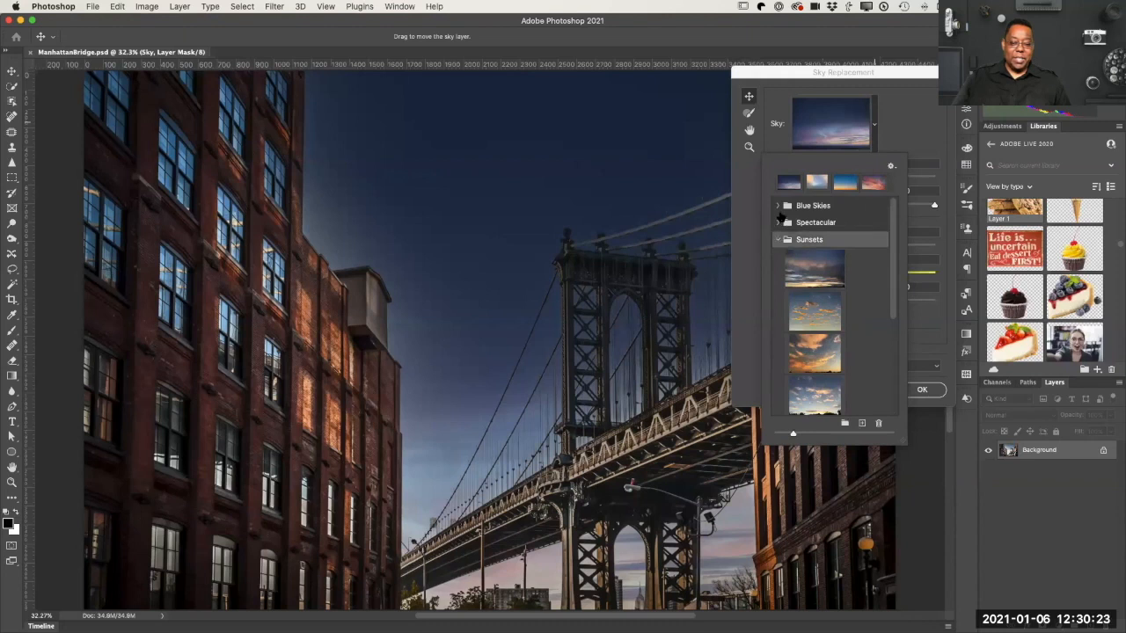
click(777, 239)
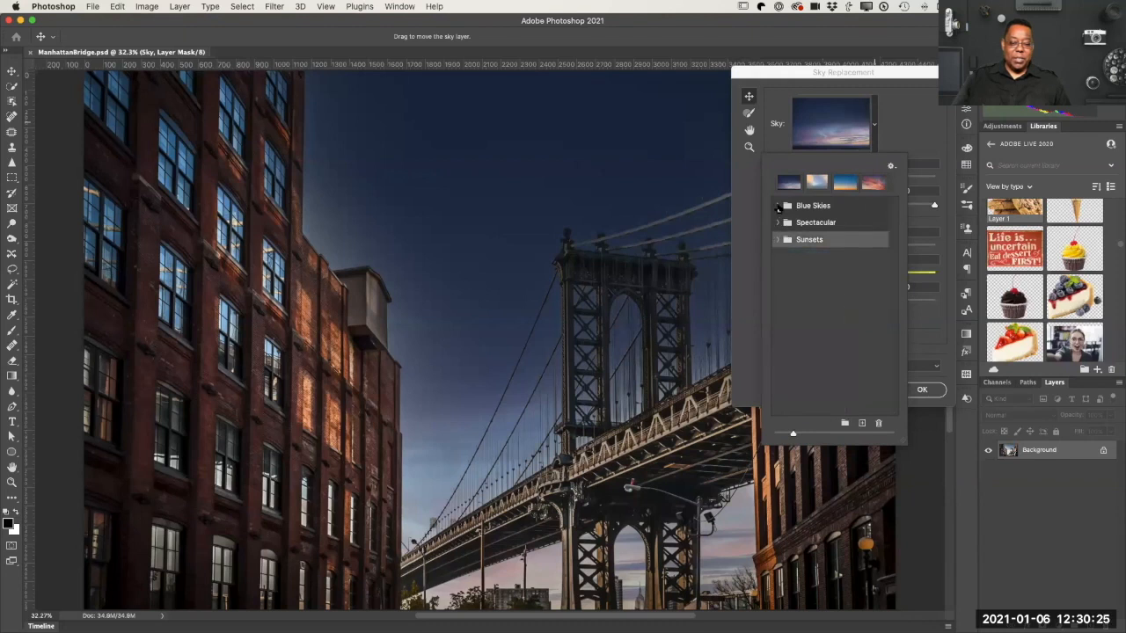
click(777, 206)
scroll(849, 299, down, 5)
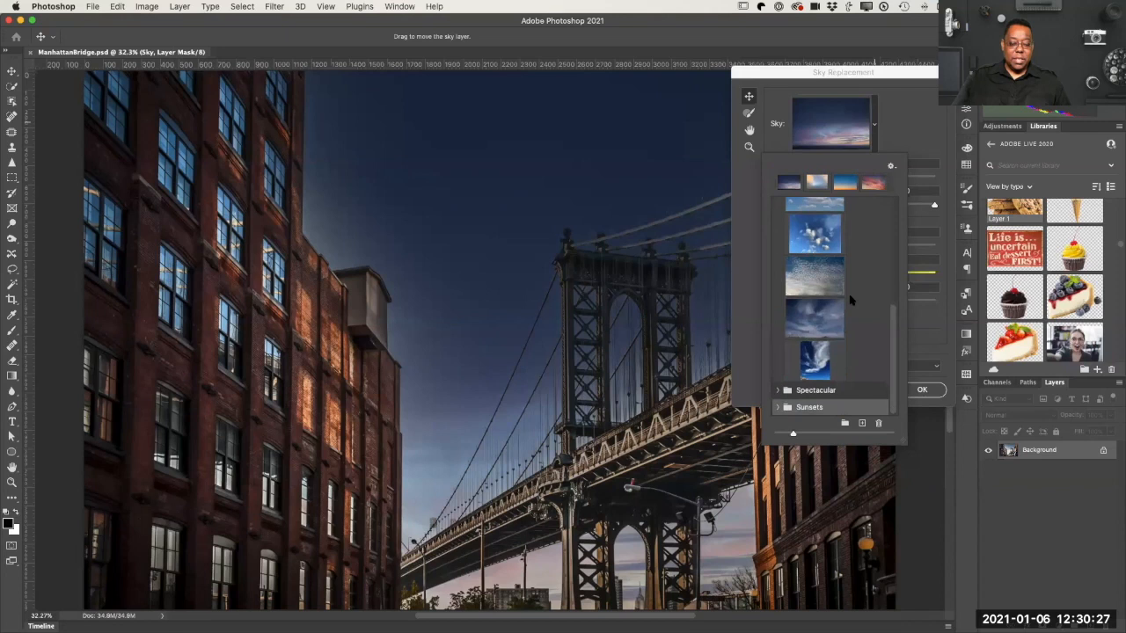
scroll(850, 299, up, 5)
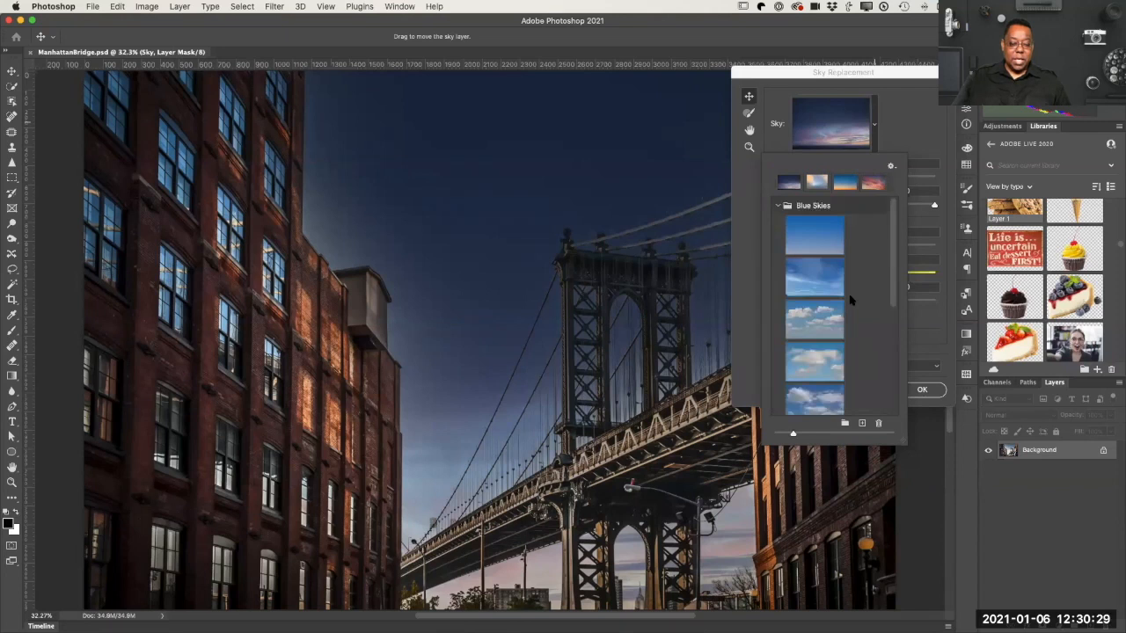
scroll(850, 299, down, 5)
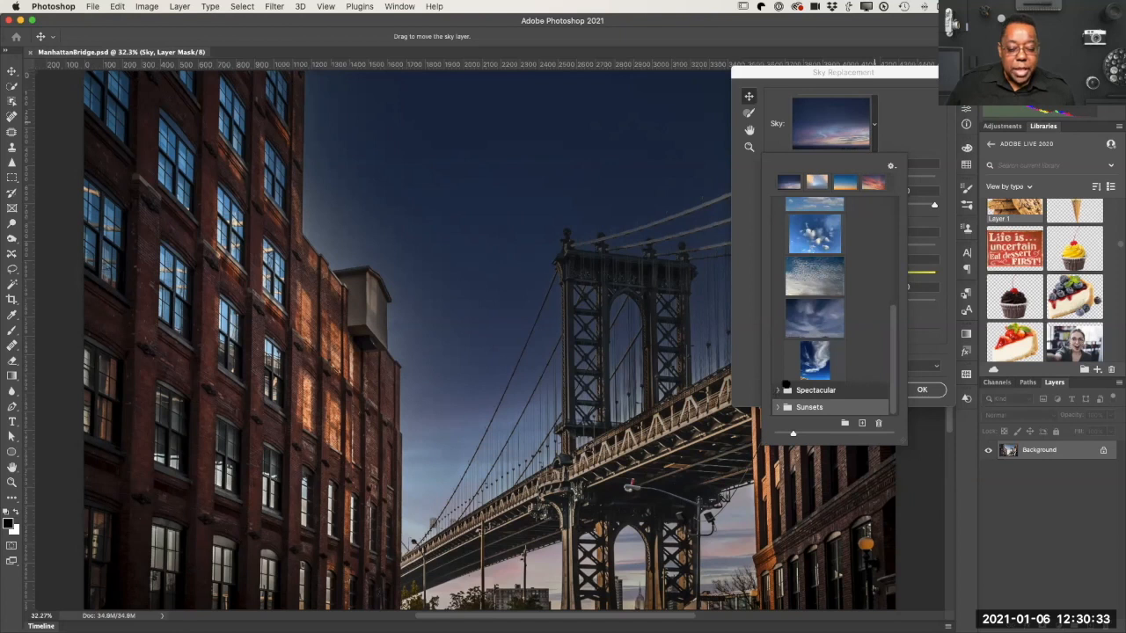
Step: Expand the Spectacular sky presets and look through their thumbnails
click(779, 389)
scroll(836, 360, down, 5)
scroll(838, 361, up, 4)
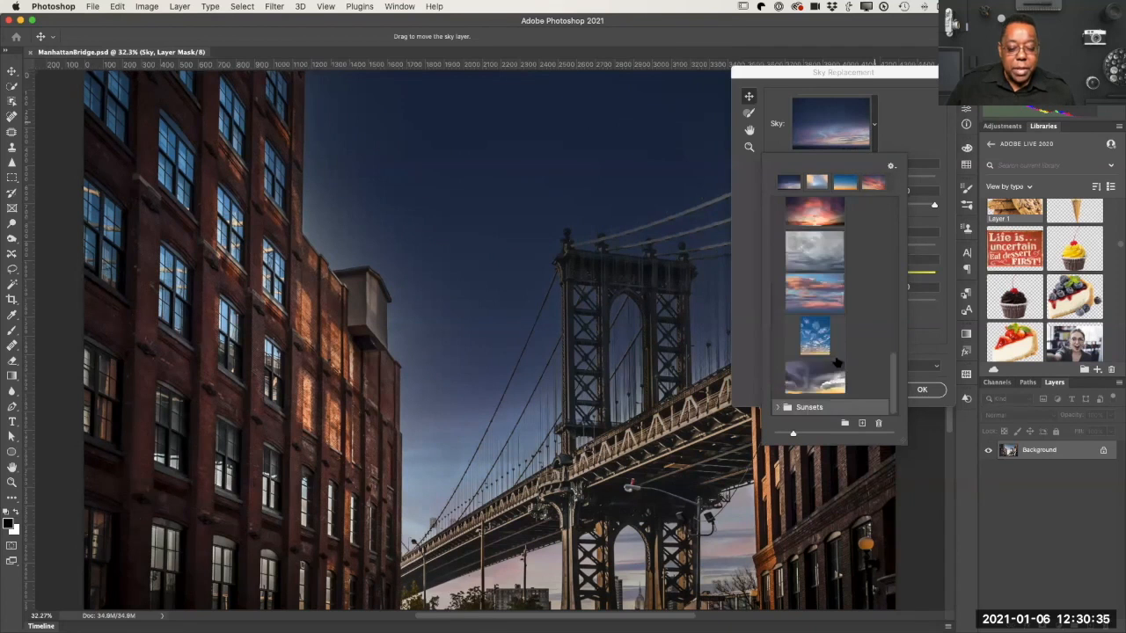
scroll(836, 362, up, 5)
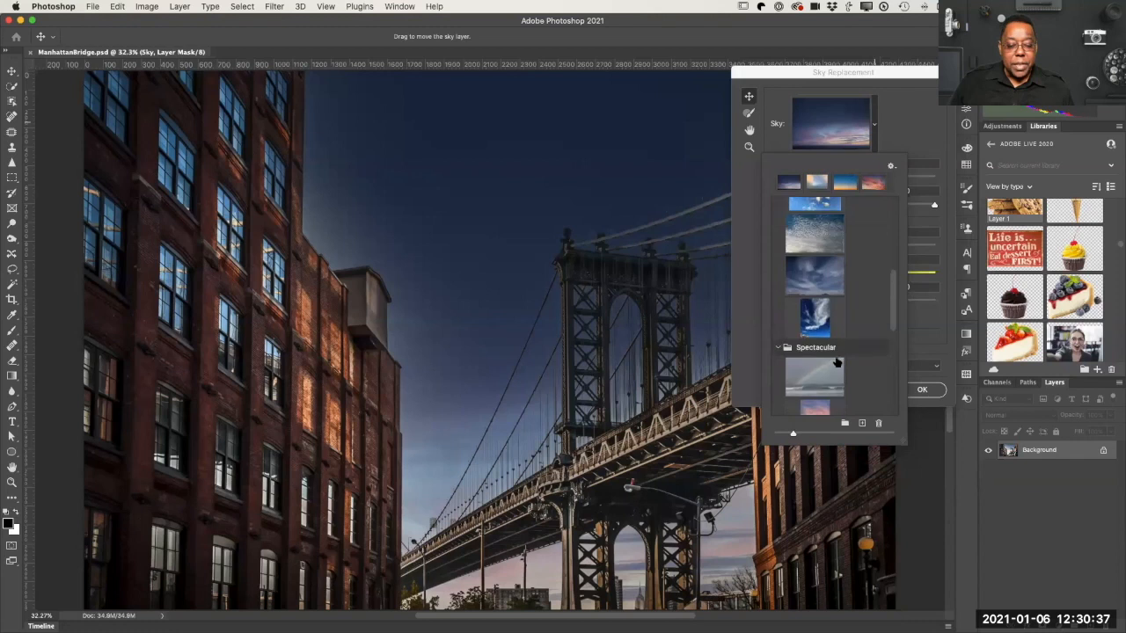
scroll(837, 362, down, 3)
scroll(836, 362, down, 5)
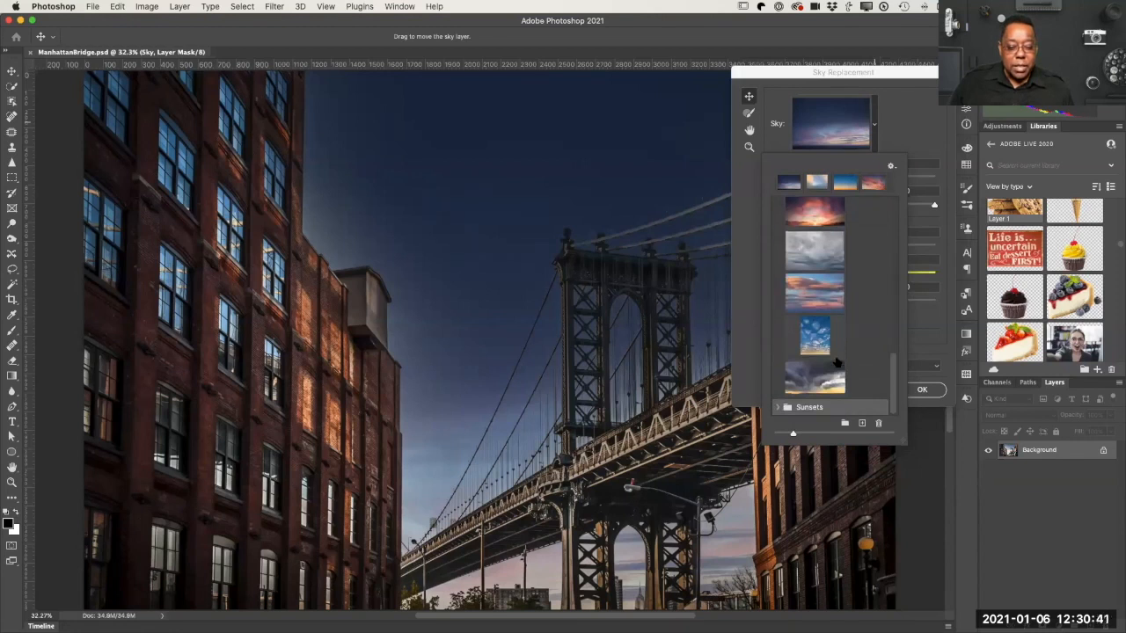
scroll(836, 362, down, 6)
Step: Apply the fifth Blue Skies preset, white clouds on blue, and move the Sky Replacement dialog aside to uncover the photo
scroll(837, 362, up, 8)
scroll(836, 361, up, 4)
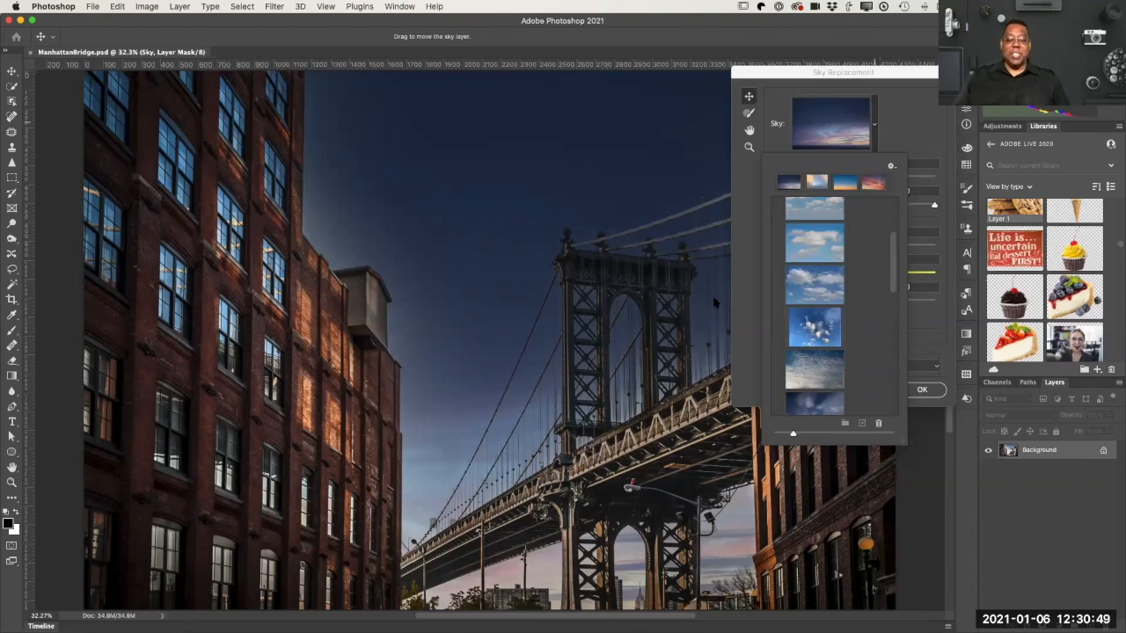
click(815, 286)
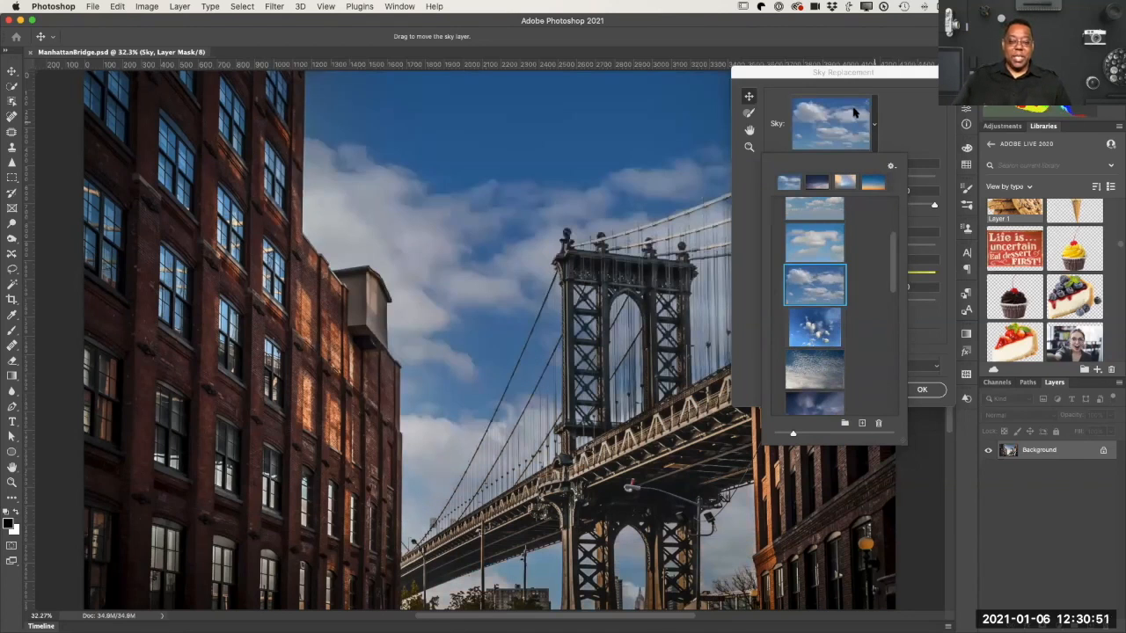
drag(824, 72, 961, 79)
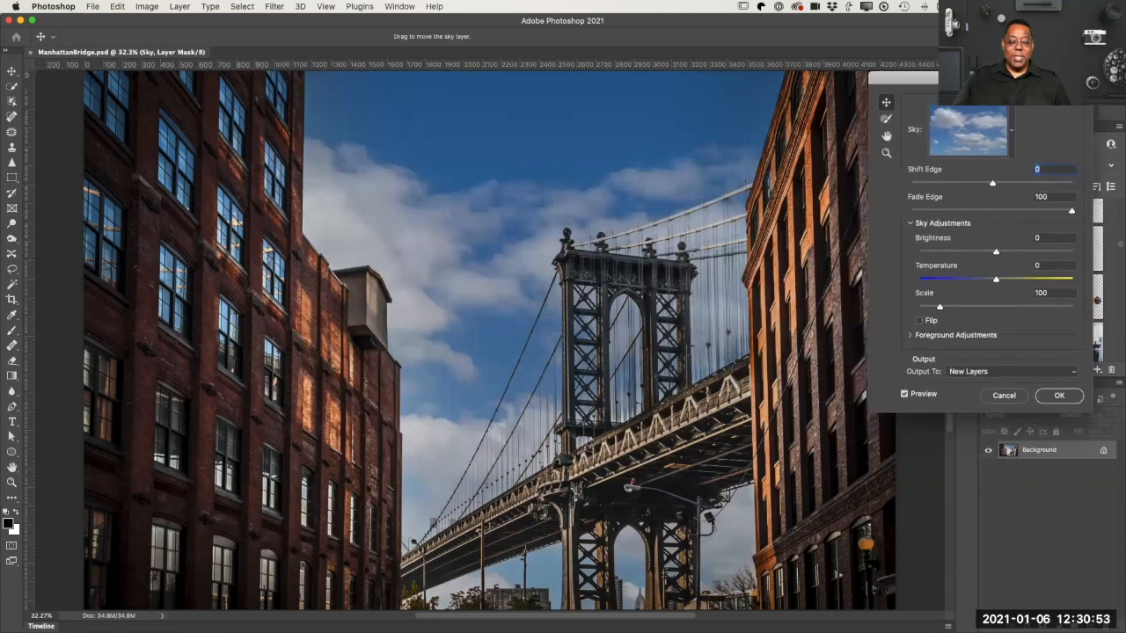
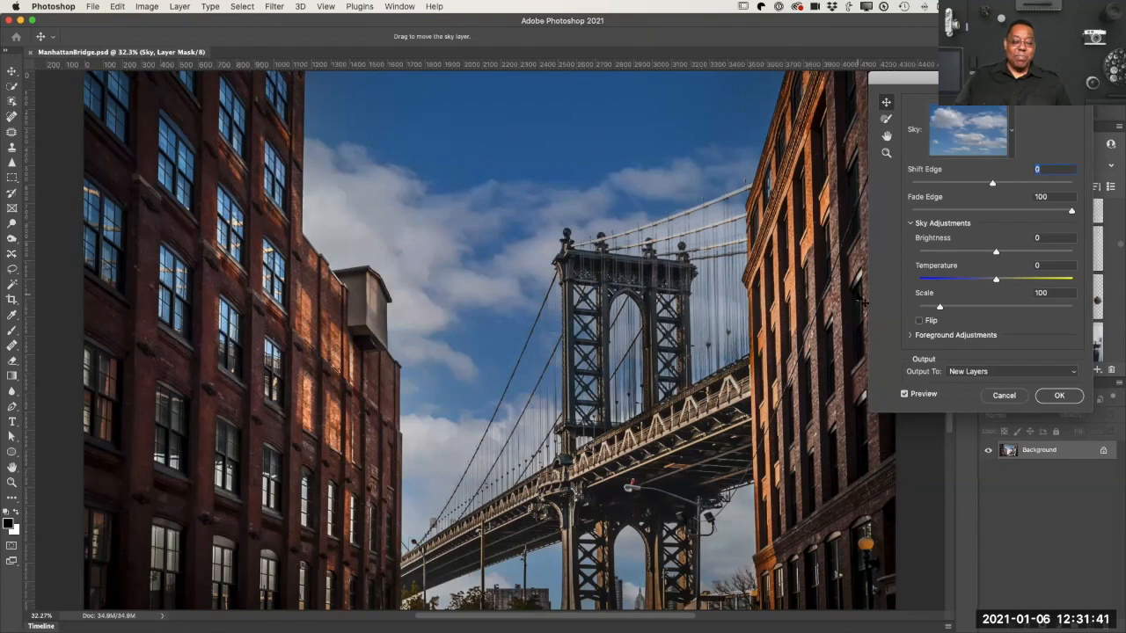
Step: Activate the Sky Brush, expand the Foreground Adjustments, and look at the Lighting Mode options, keeping Multiply
click(886, 121)
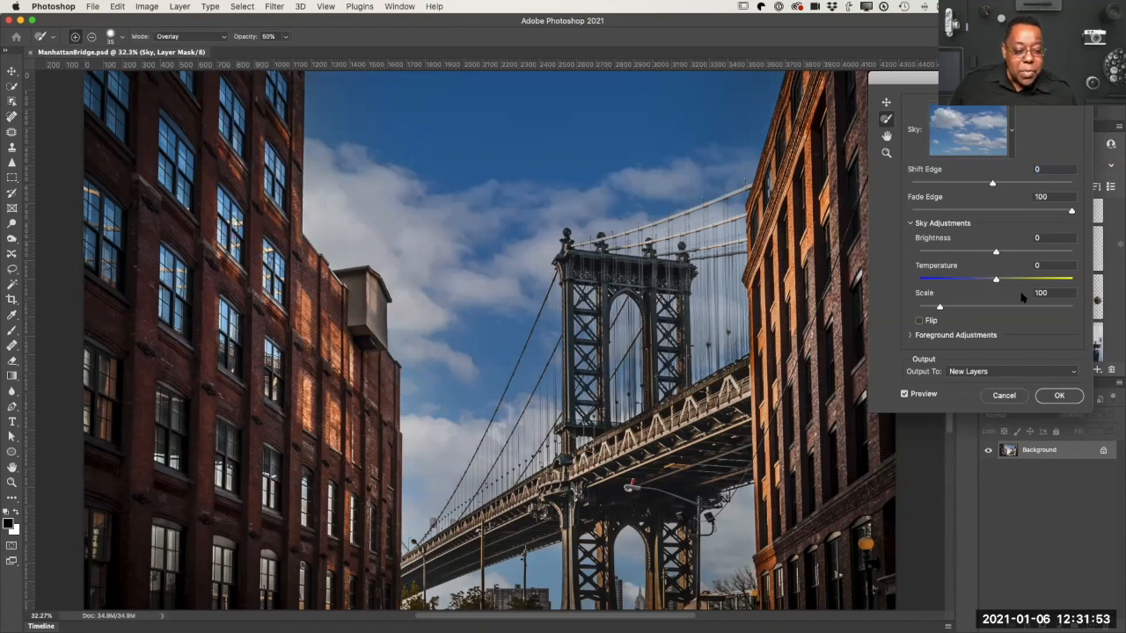
scroll(1023, 340, down, 3)
scroll(1024, 341, up, 4)
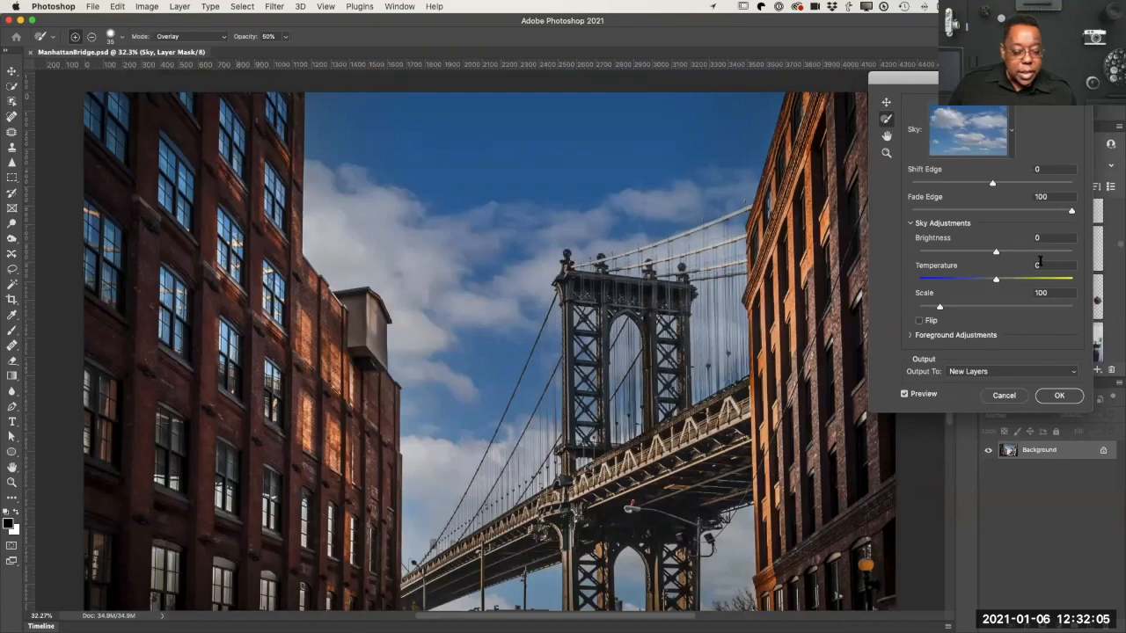
scroll(1043, 266, down, 2)
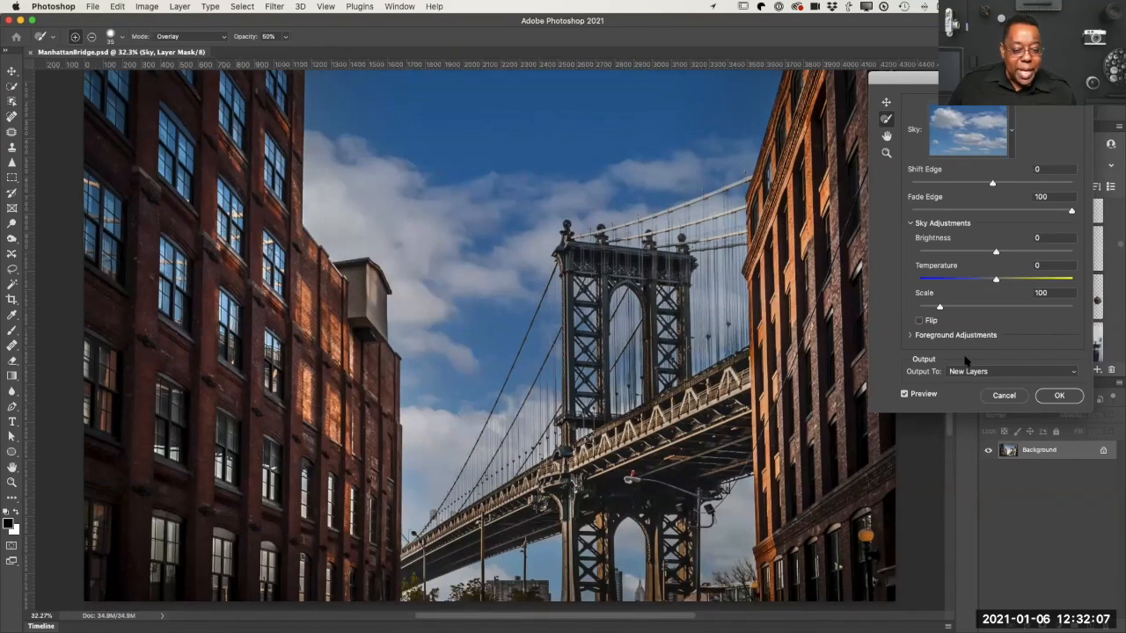
click(914, 336)
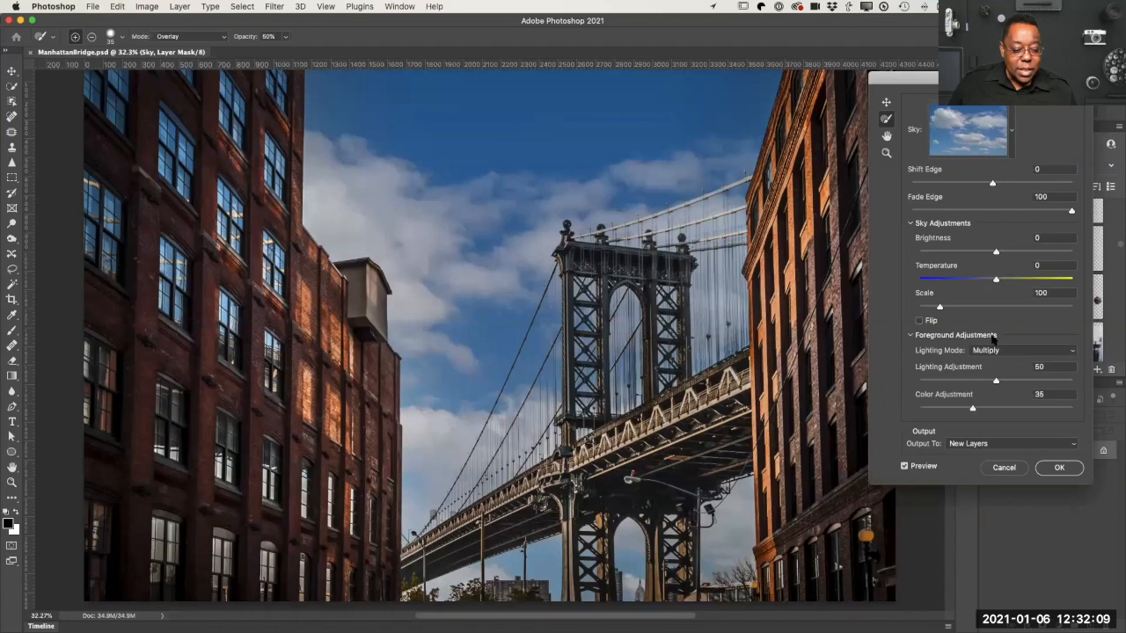
scroll(998, 345, down, 1)
click(1013, 352)
click(1012, 351)
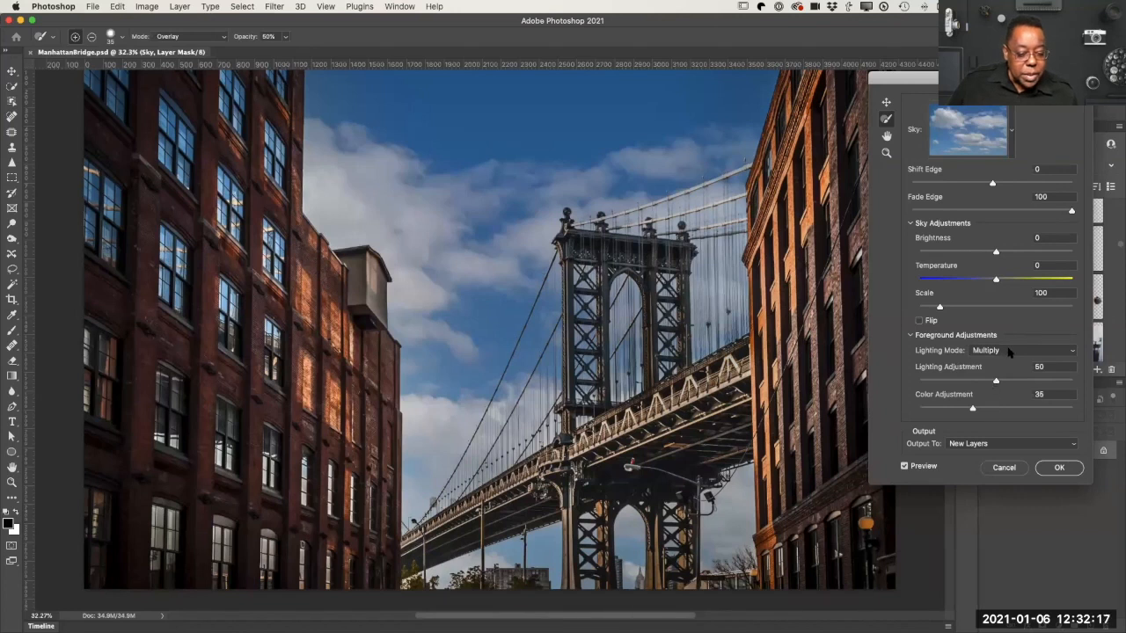
click(1010, 351)
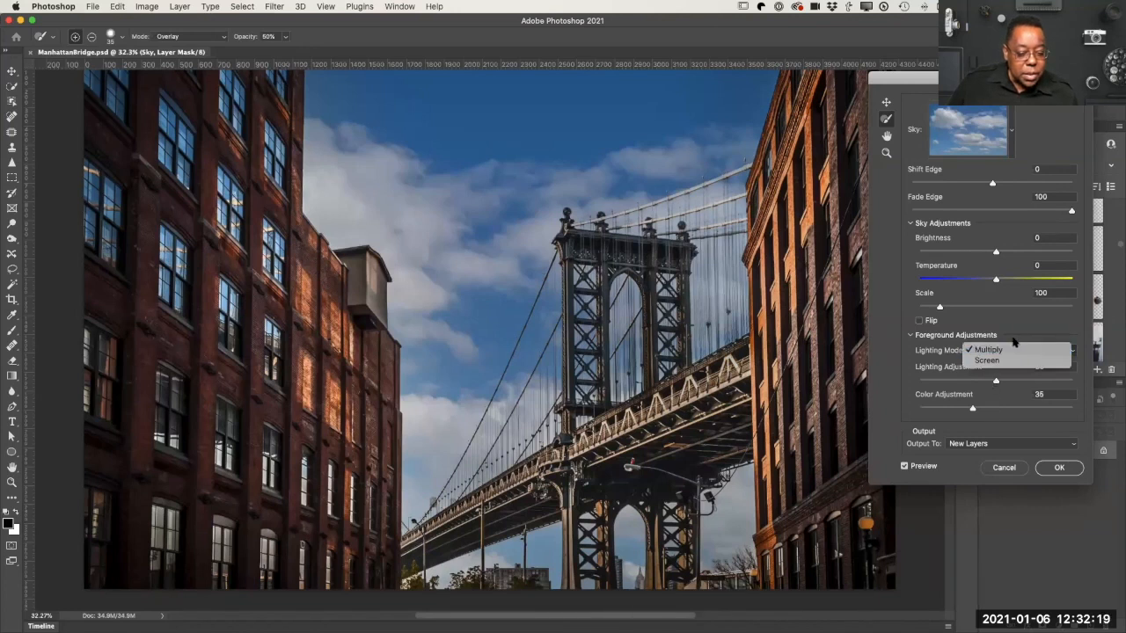
click(1011, 350)
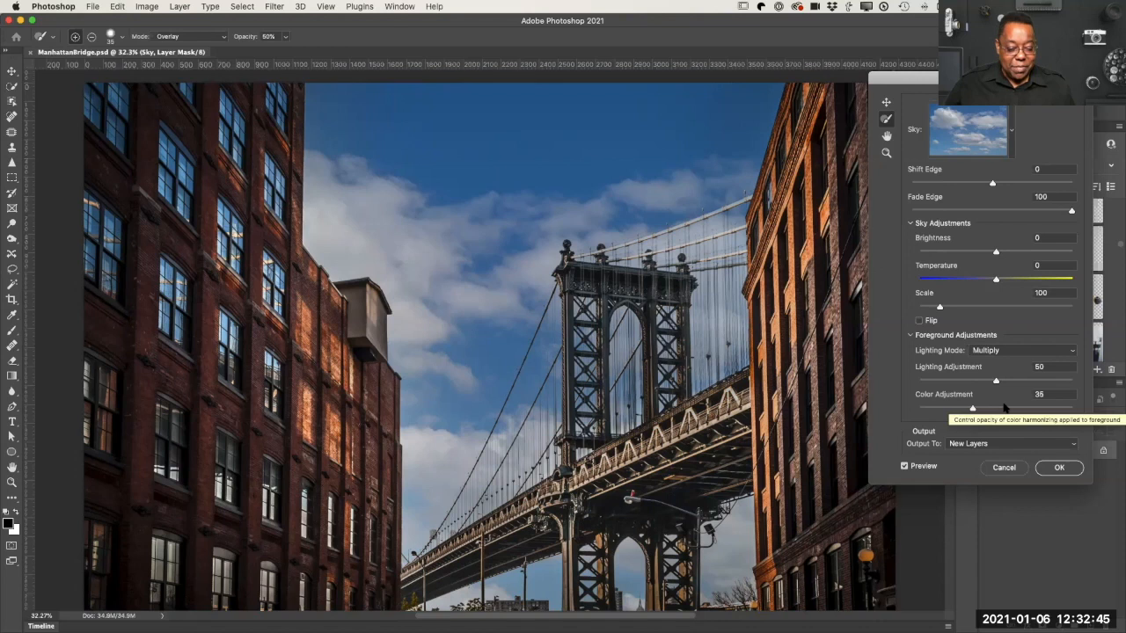
Step: Try the Screen lighting mode on the foreground for comparison and set it back to Multiply
scroll(1006, 408, down, 3)
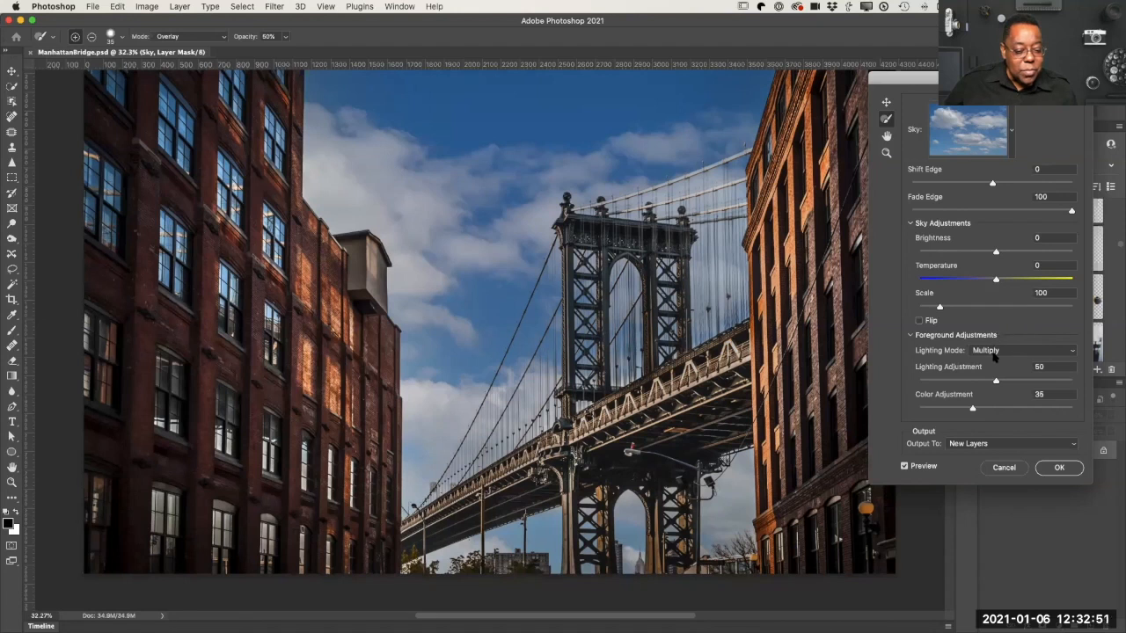
click(1016, 352)
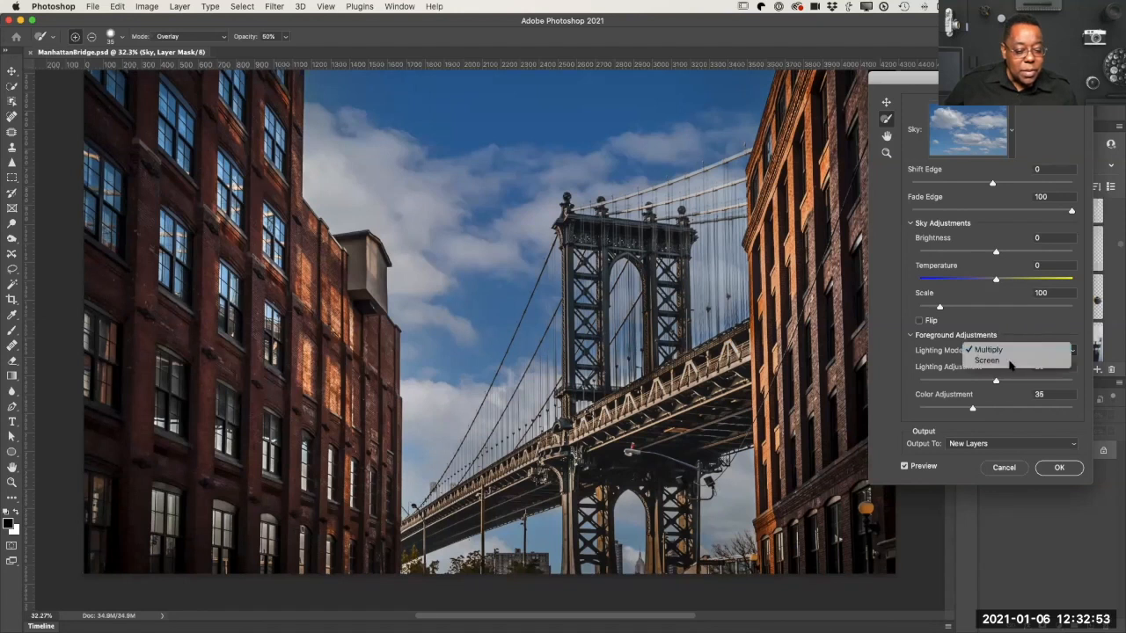
click(1009, 368)
click(1011, 352)
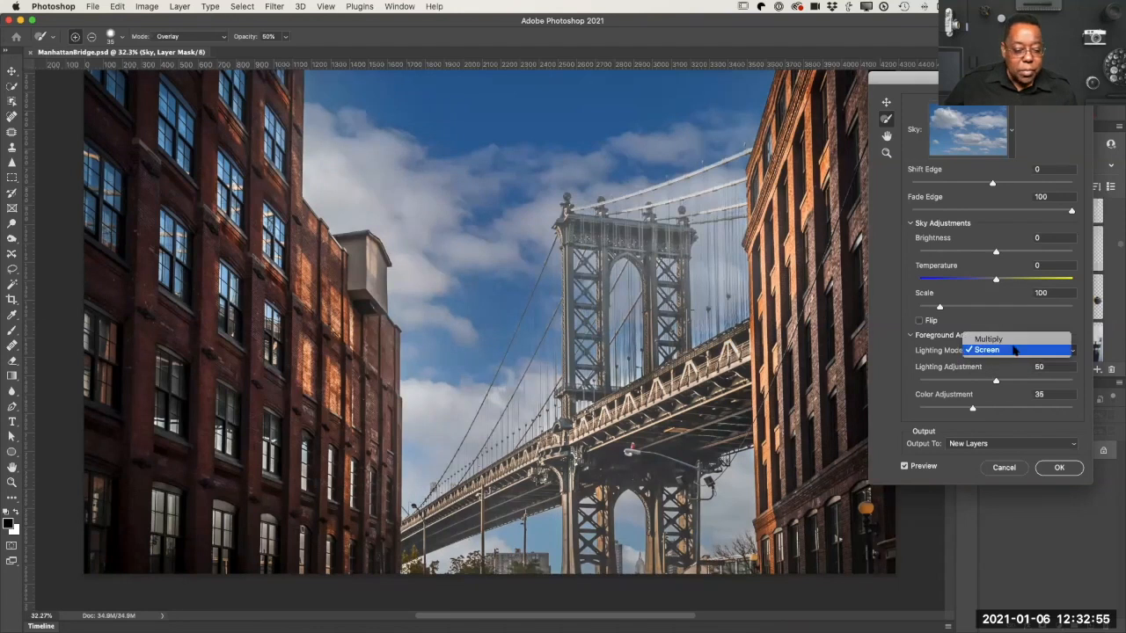
click(1020, 340)
scroll(1047, 315, up, 3)
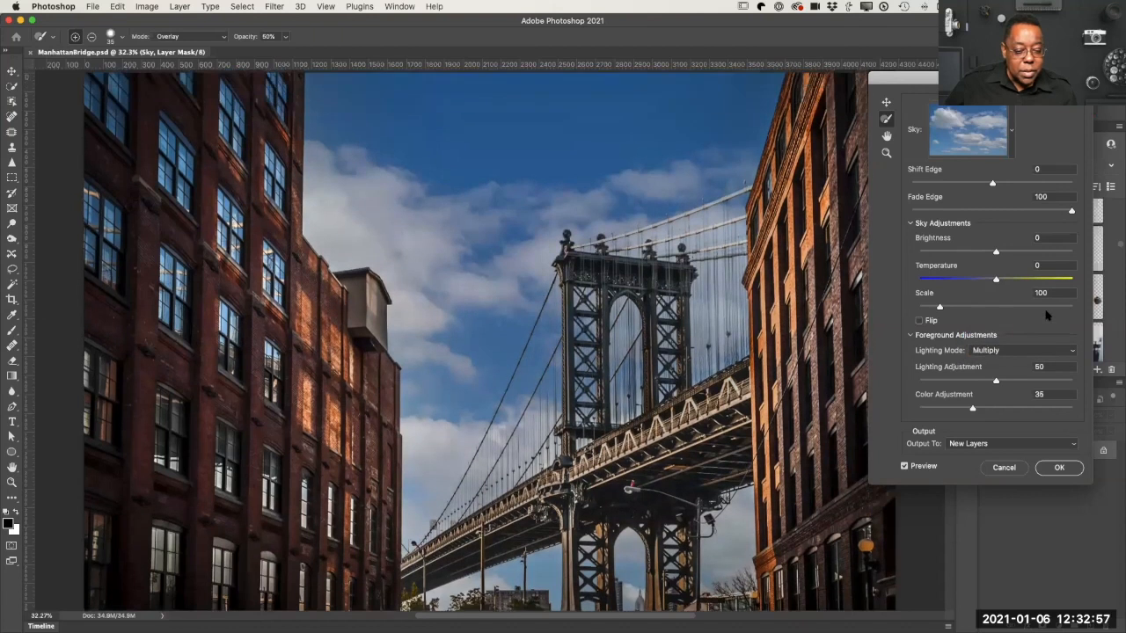
Step: Set the Sky Brush to Normal mode and paint sky over an upper window of the left brick building
click(886, 104)
click(885, 119)
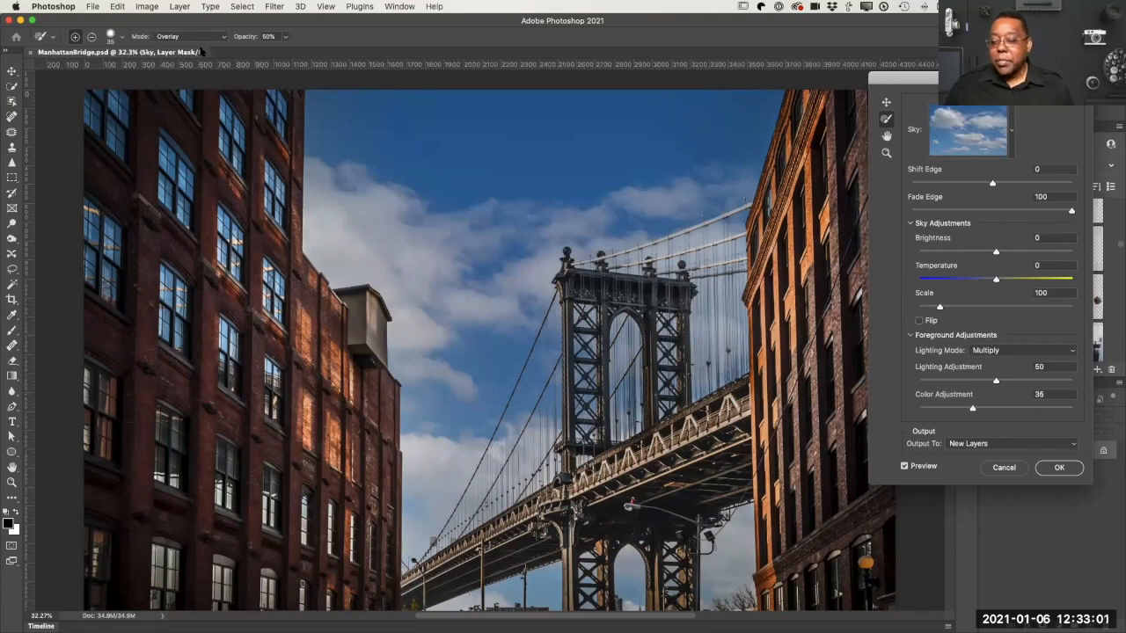
click(189, 36)
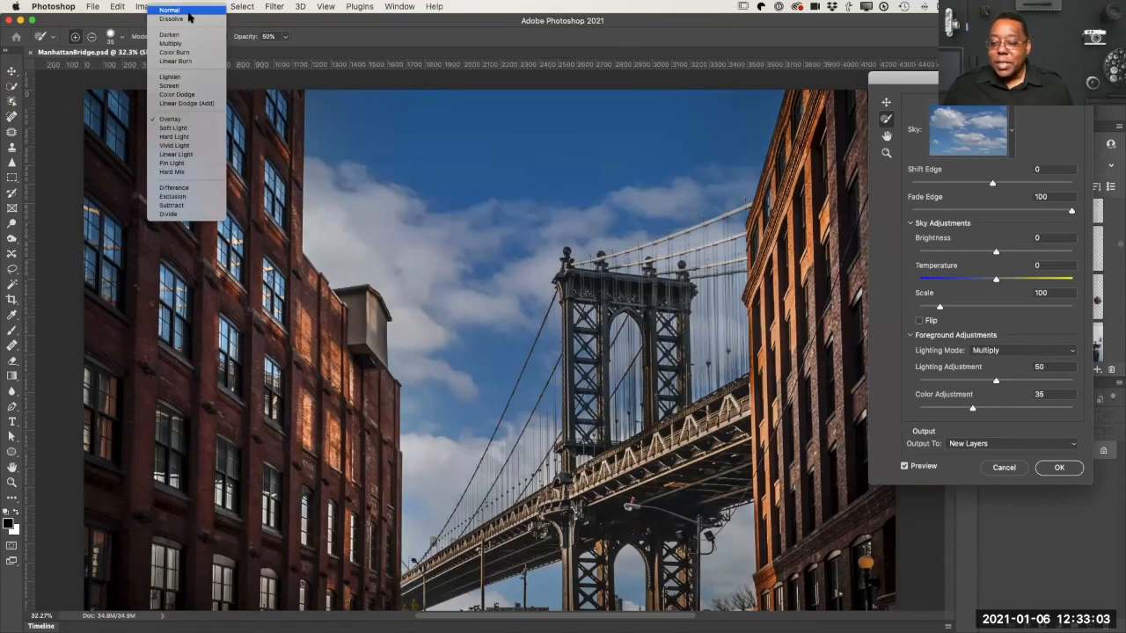
click(188, 10)
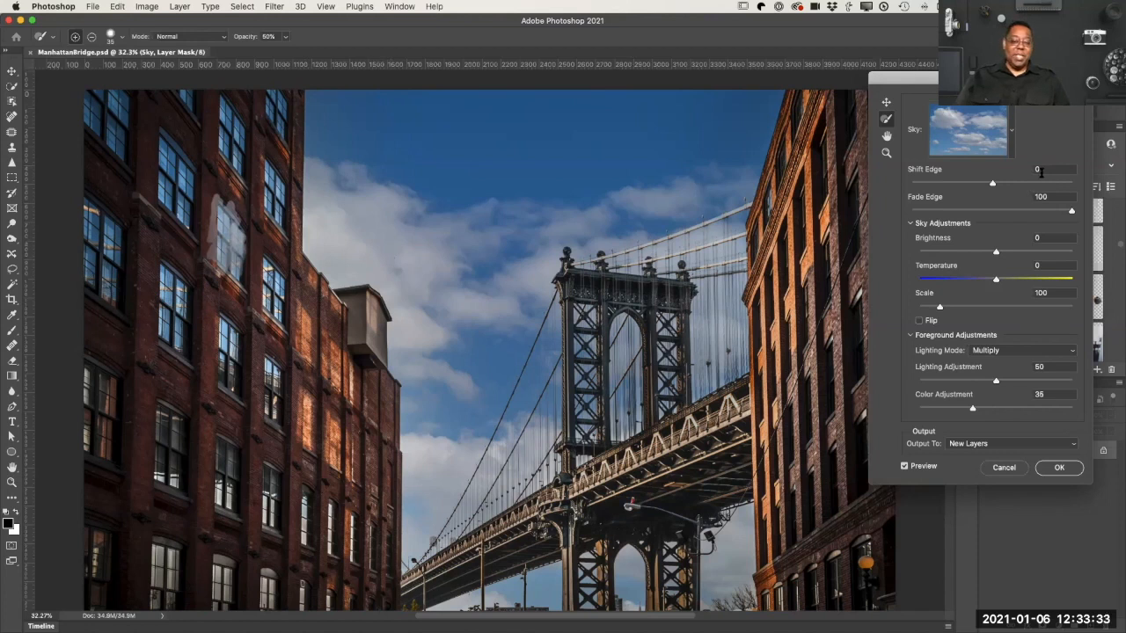
Step: Open the sky presets, bring up the file browser for importing a custom sky image, and cancel it
click(1012, 148)
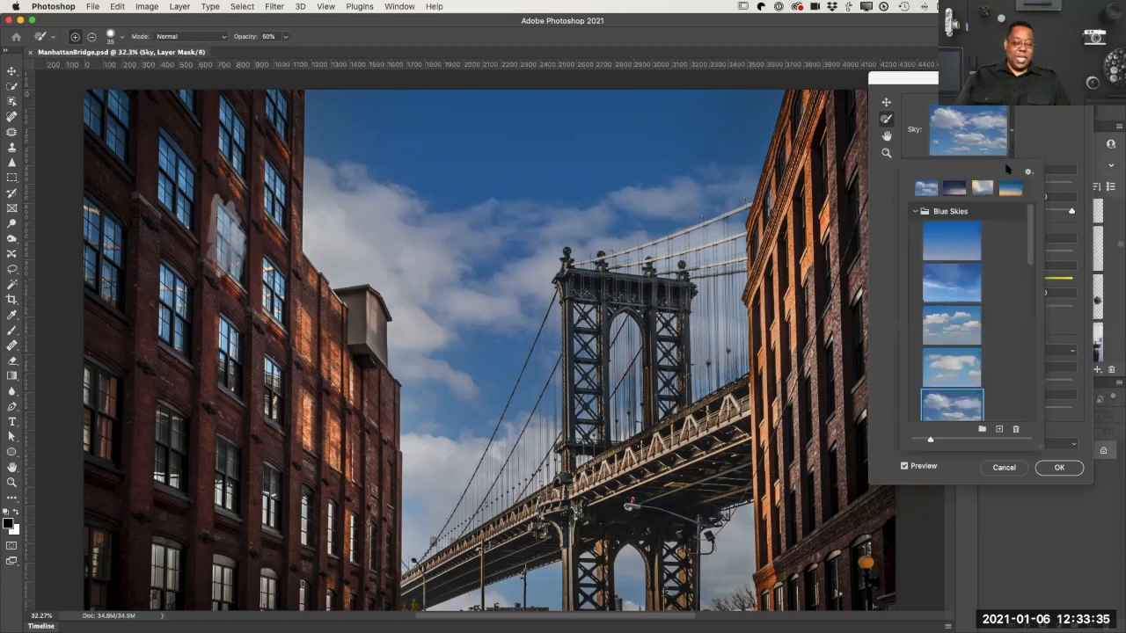
scroll(1003, 352, down, 3)
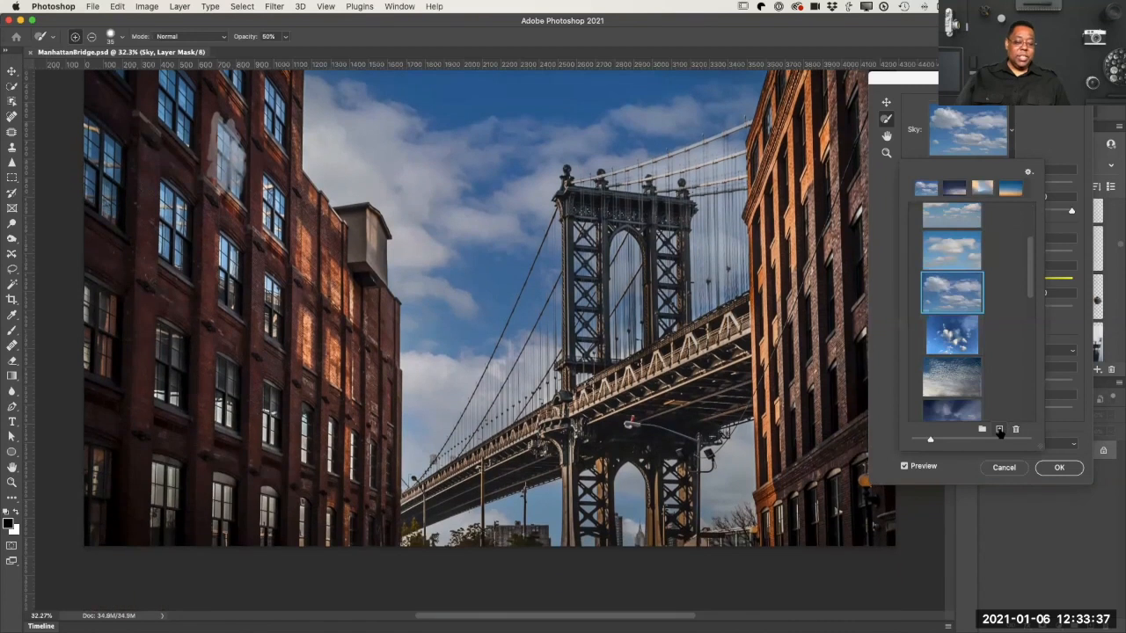
click(999, 430)
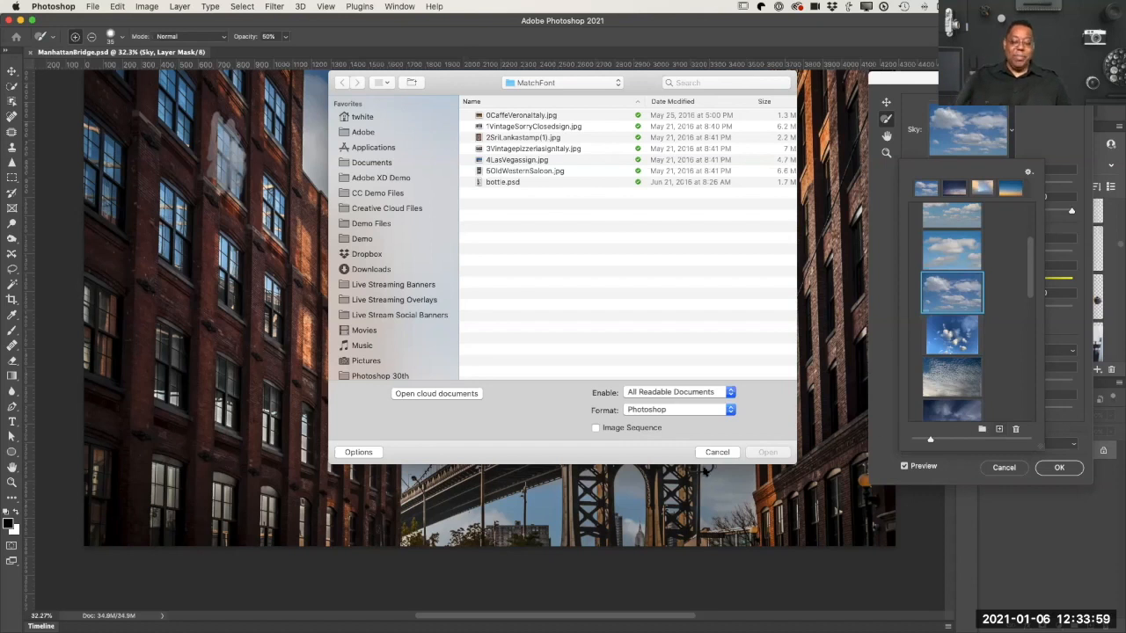
click(729, 453)
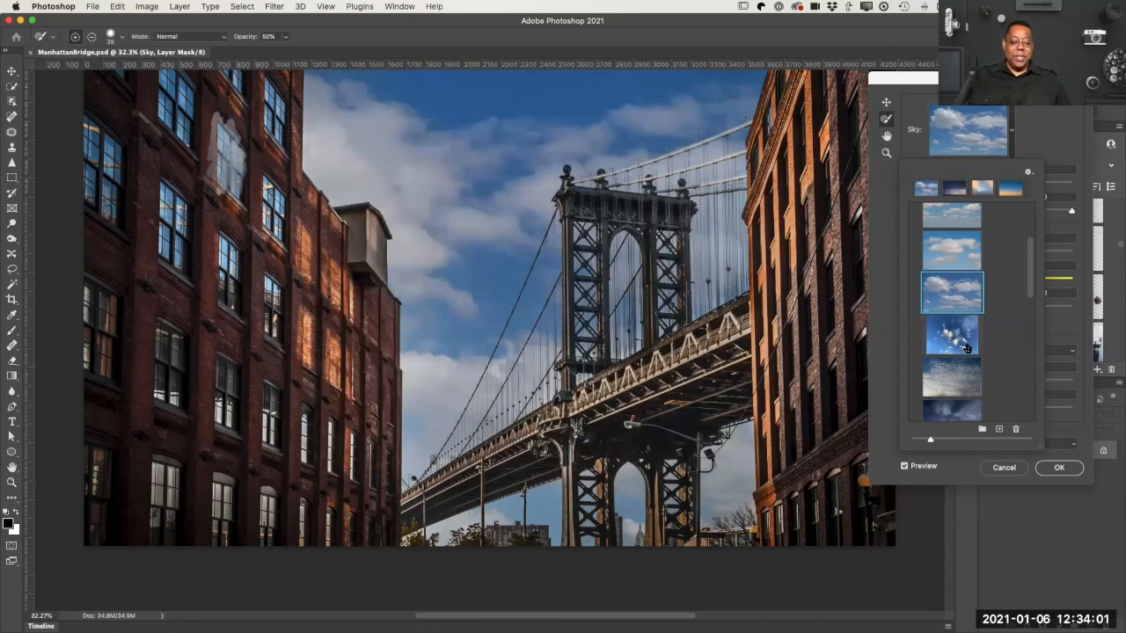
Step: Apply the third Spectacular preset, a pink and purple sunset, and confirm the Sky Replacement with output to new layers
scroll(1006, 356, down, 5)
scroll(1005, 355, down, 4)
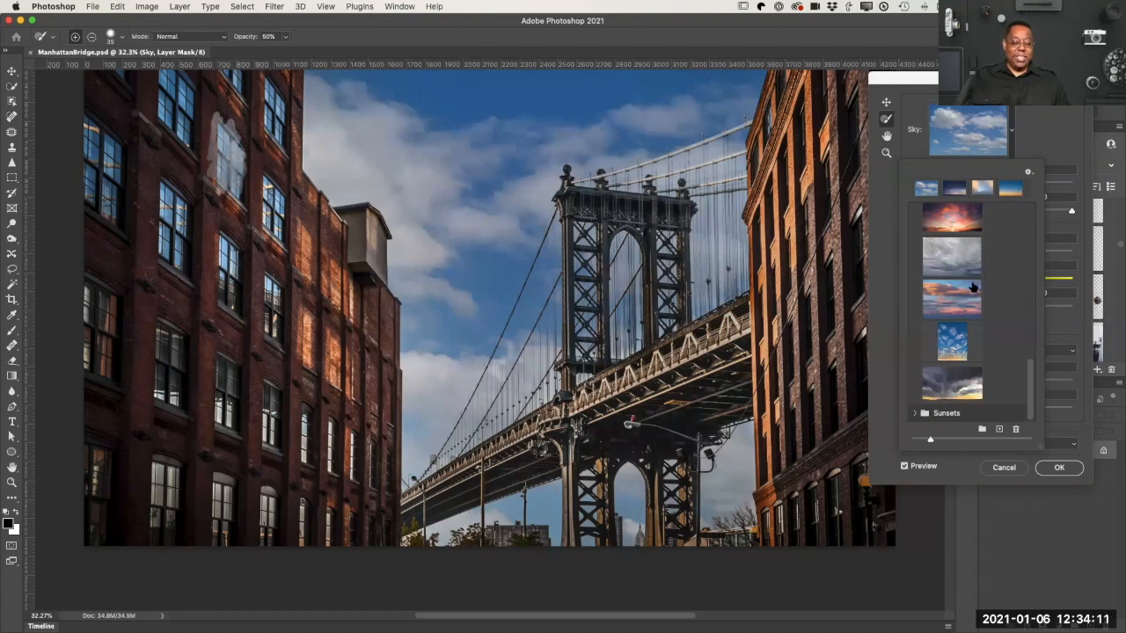
scroll(972, 287, up, 5)
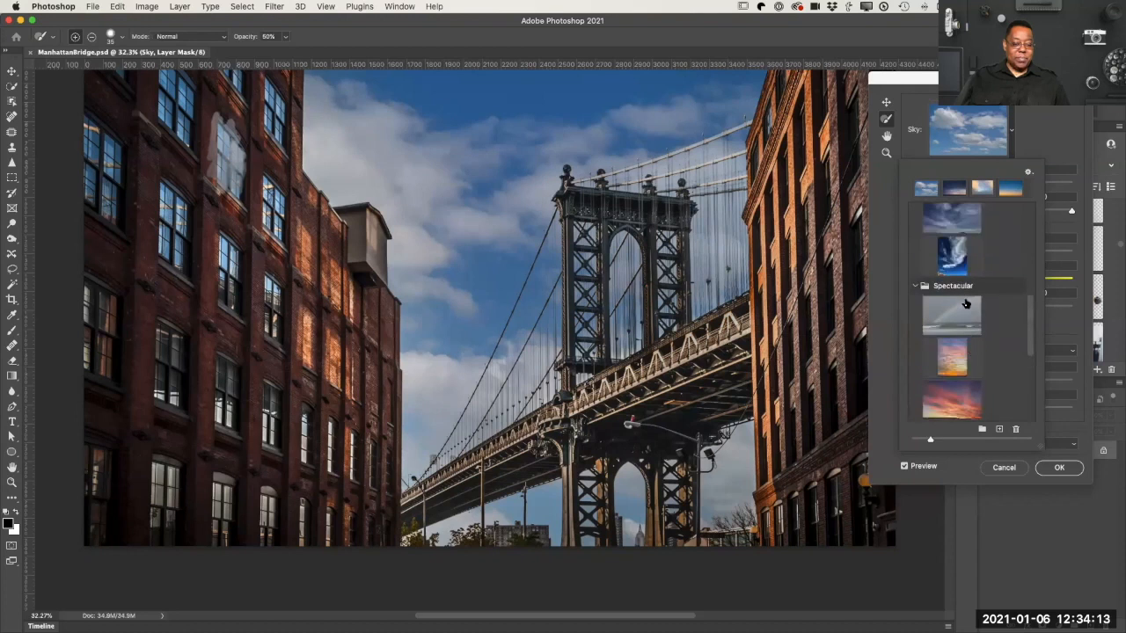
click(943, 401)
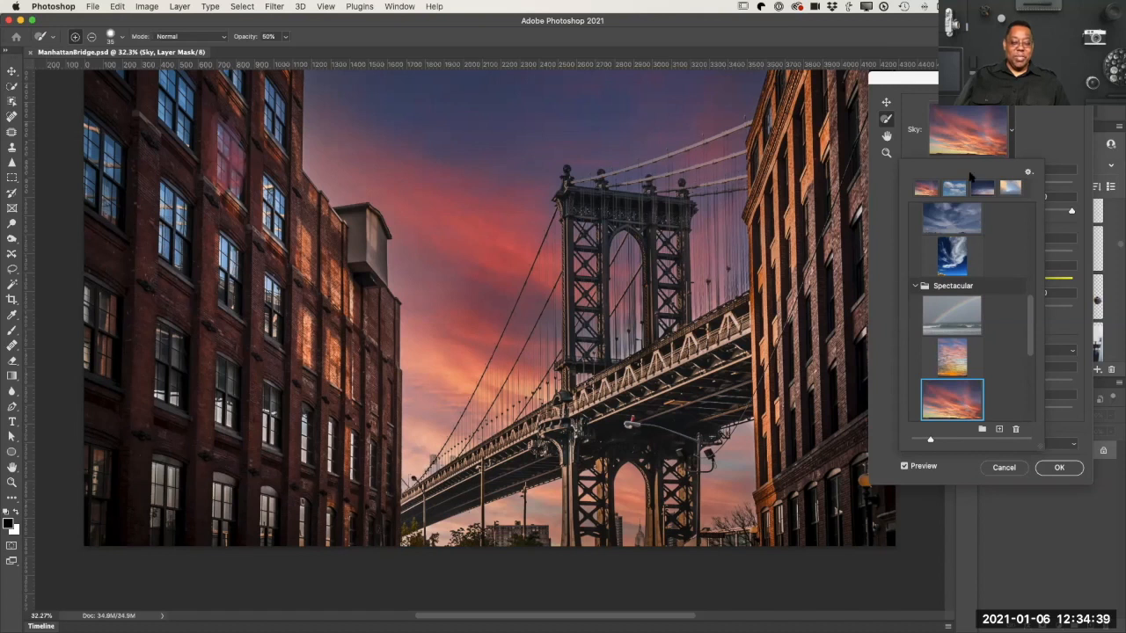
drag(1000, 80, 820, 62)
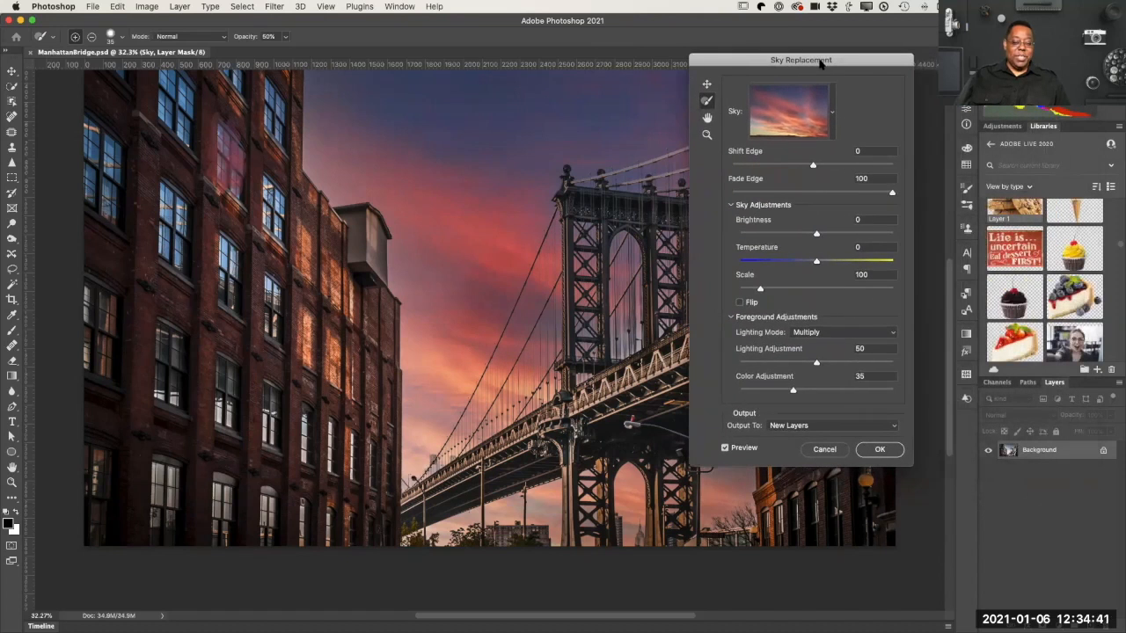
click(880, 451)
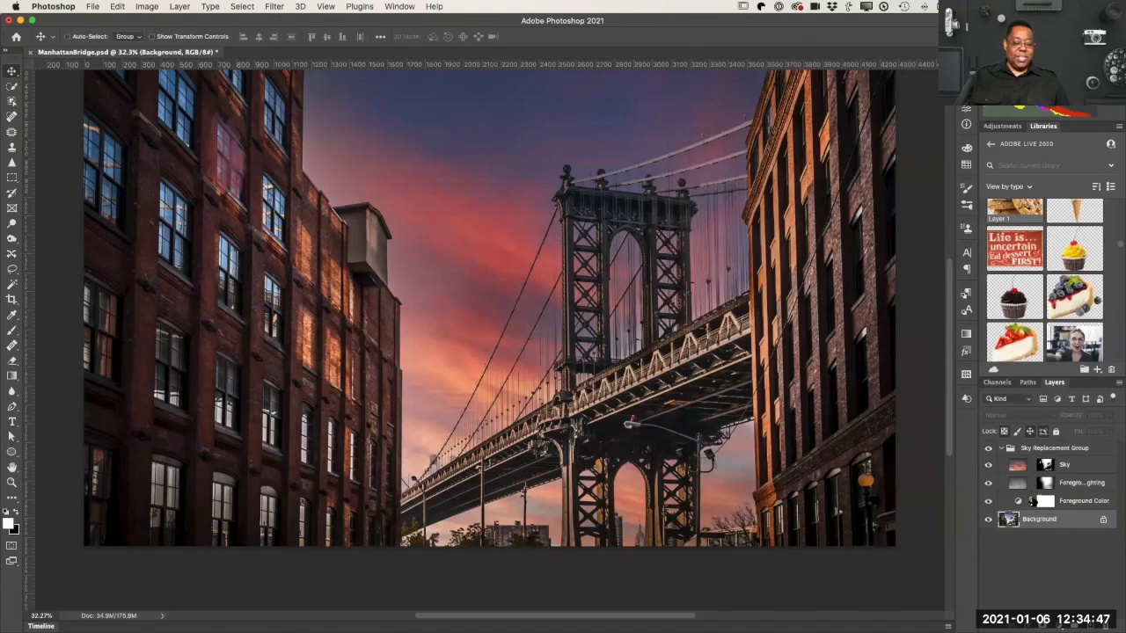
Step: Compare the photo with the Sky Replacement Group hidden and shown, and examine the Sky layer's mask on its own
click(987, 449)
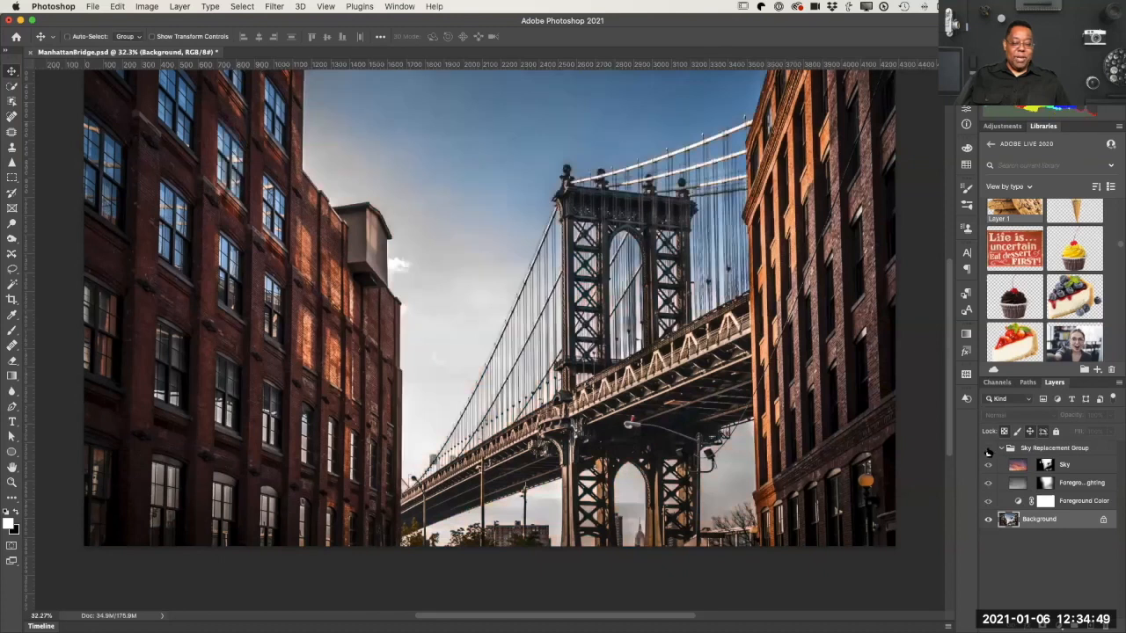
click(987, 448)
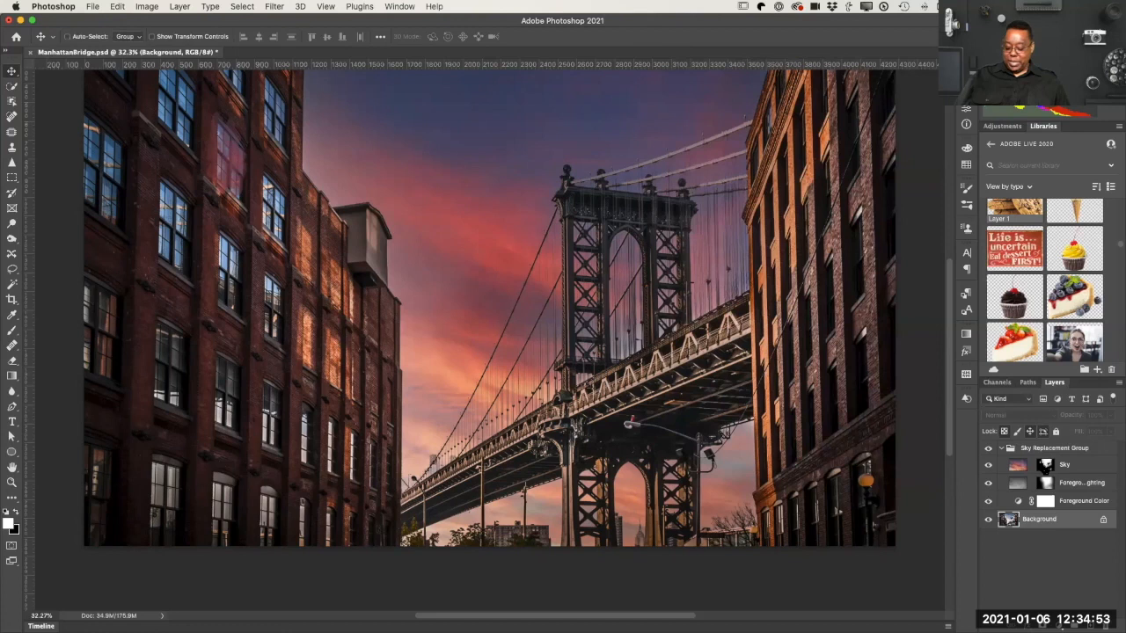
alt+click(1045, 465)
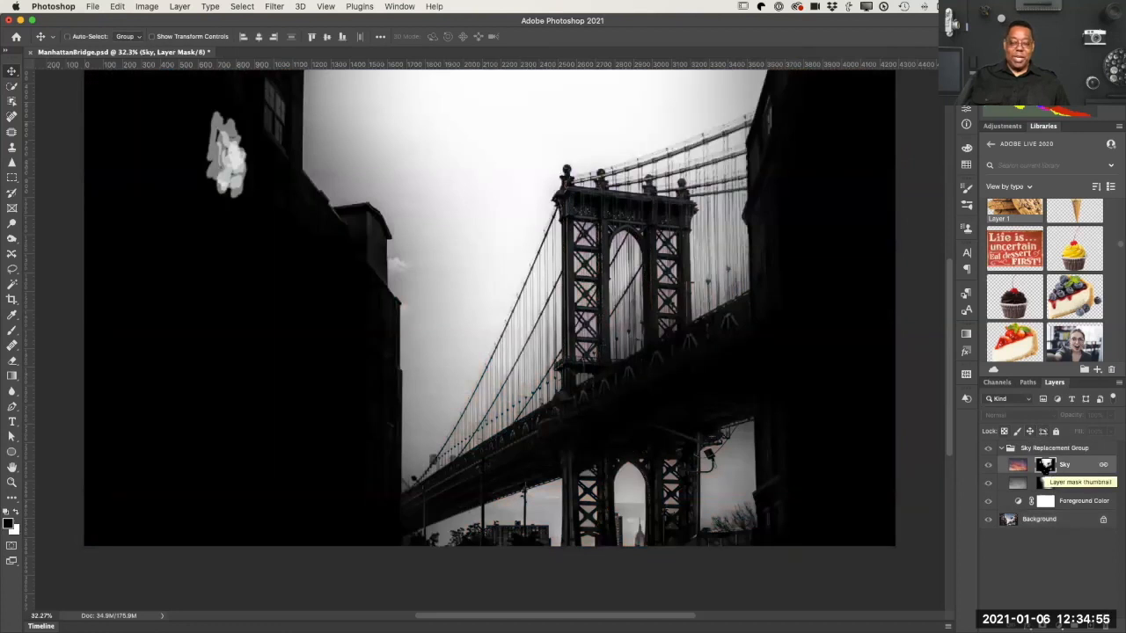
alt+click(1045, 465)
alt+click(1045, 465)
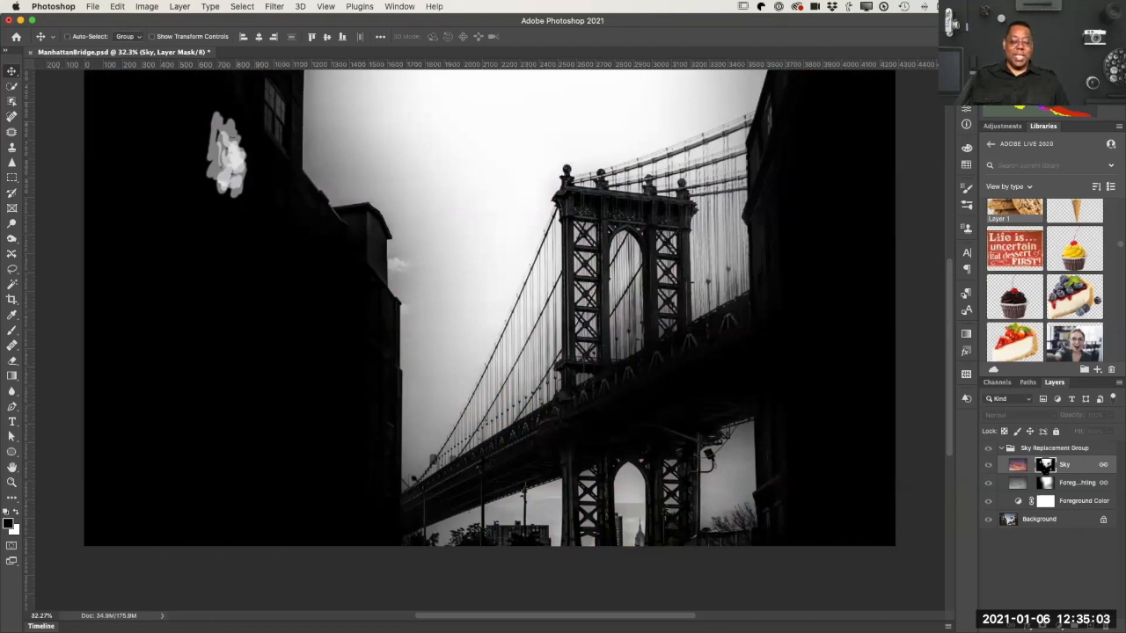
alt+click(1045, 464)
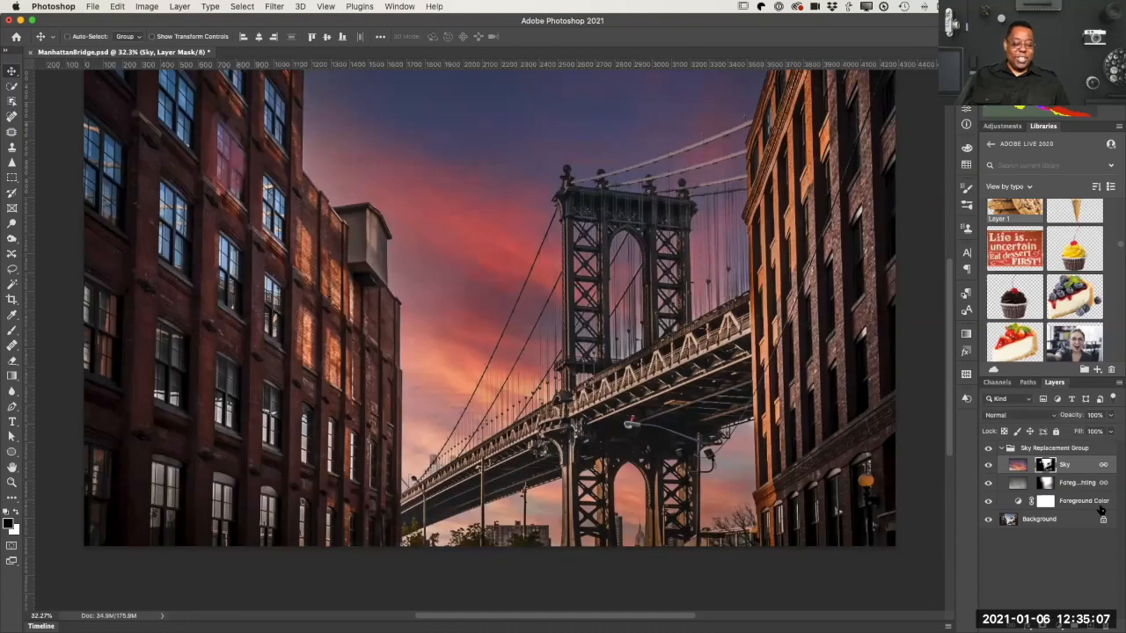
Step: Collapse the Sky Replacement Group, hide it to view the original photo, select the Background layer, and show the group again
click(988, 450)
click(988, 450)
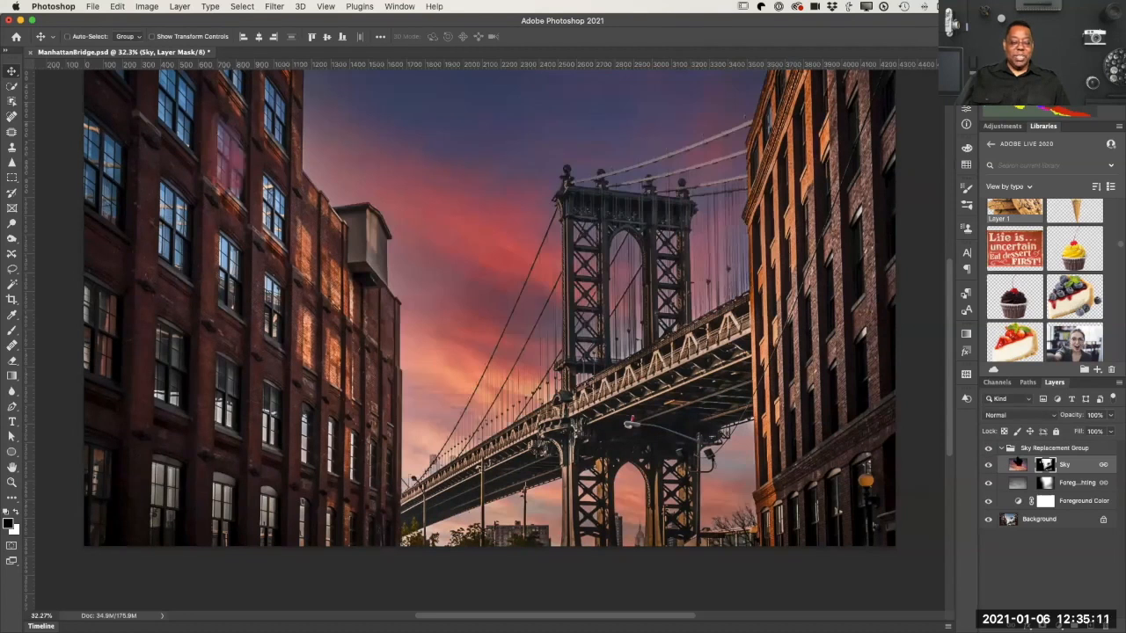
click(1001, 448)
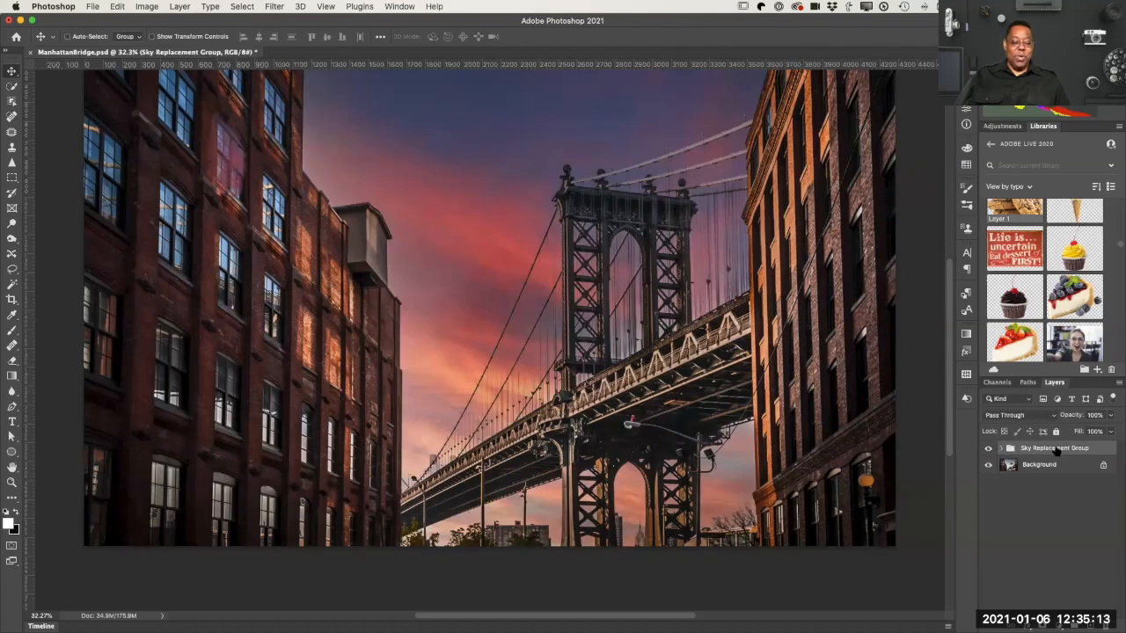
click(989, 450)
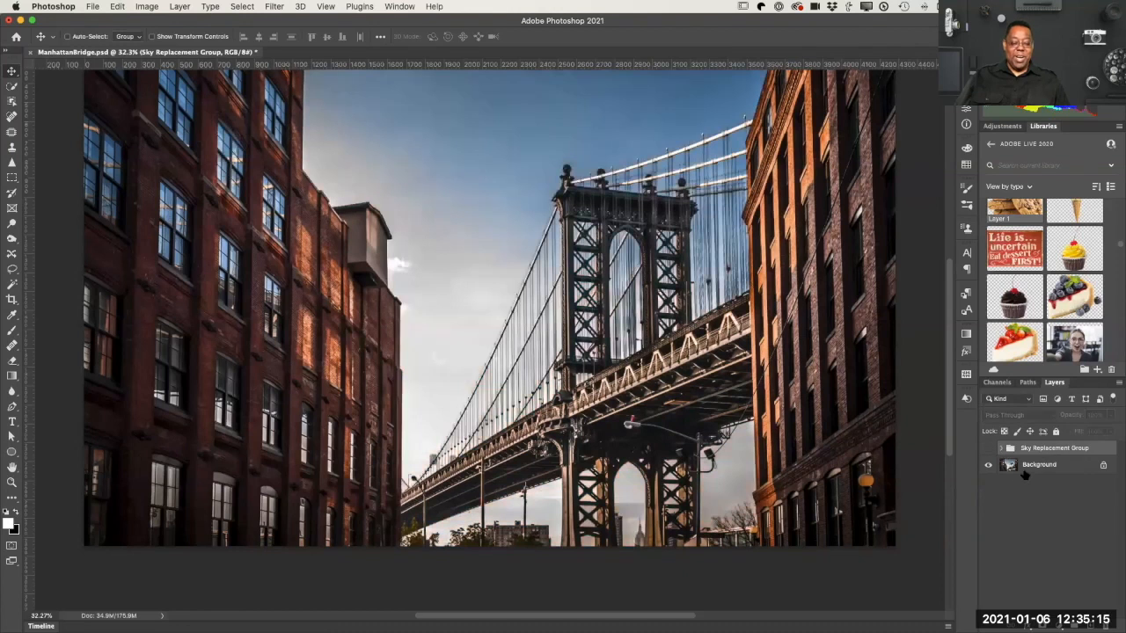
click(1024, 467)
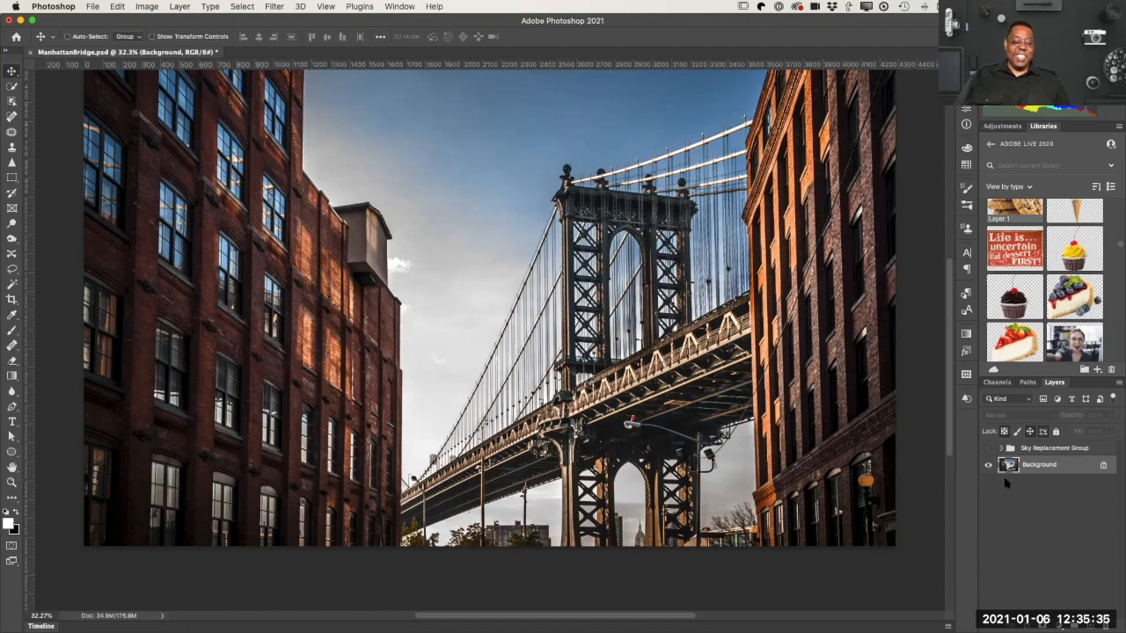
click(988, 449)
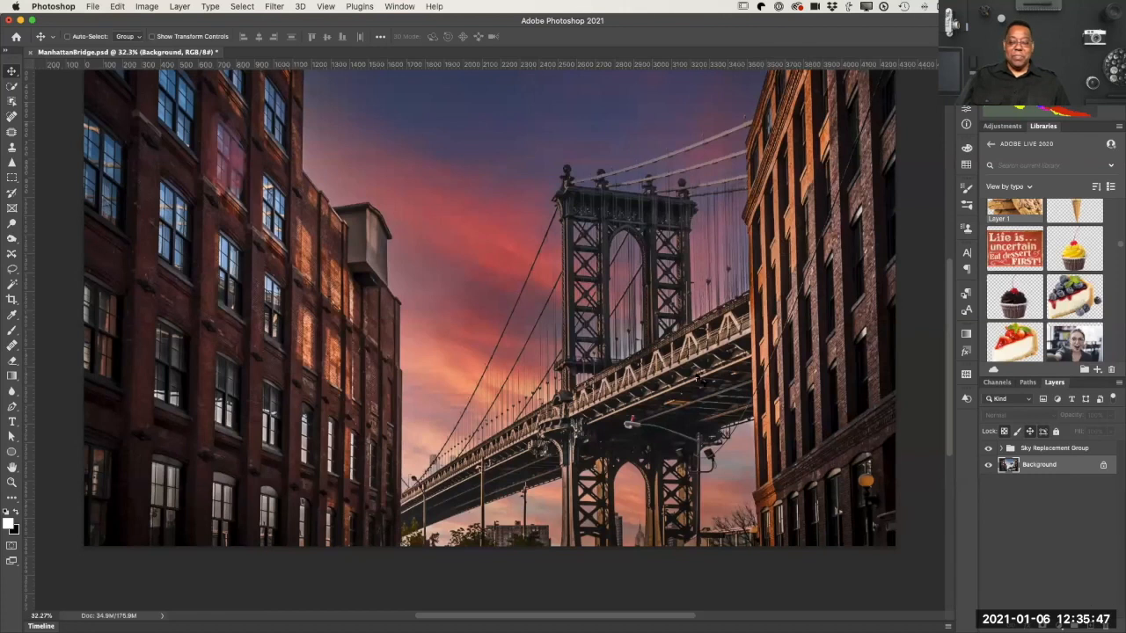
Step: Close ManhattanBridge.psd without saving the changes and go back from the Adobe Live 2020 library to the list of all libraries
key(super+w)
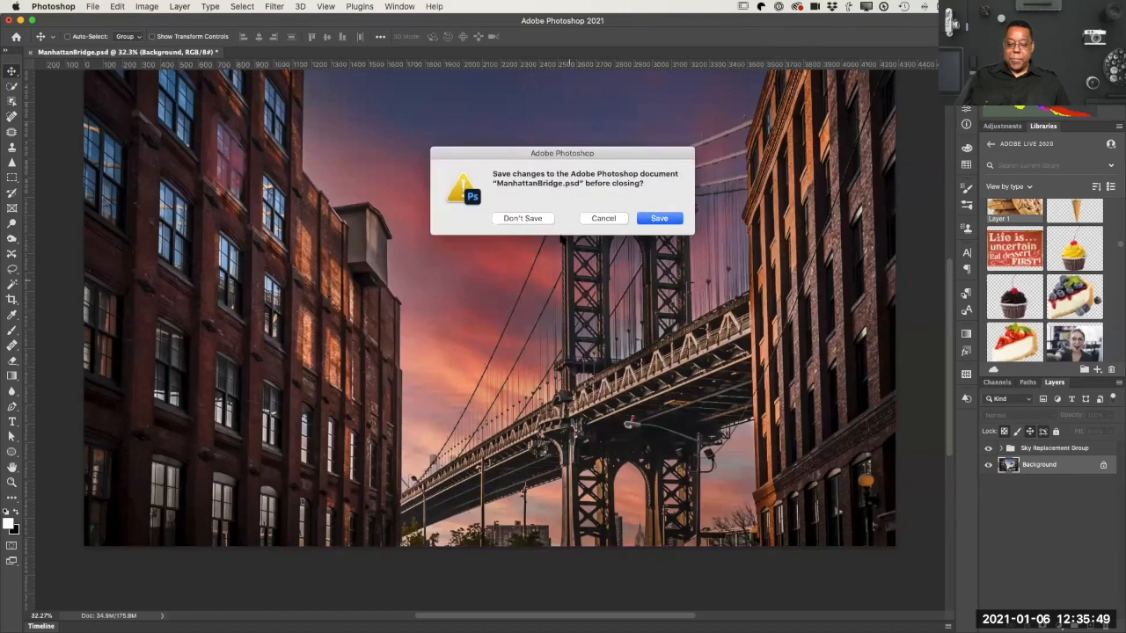
click(545, 221)
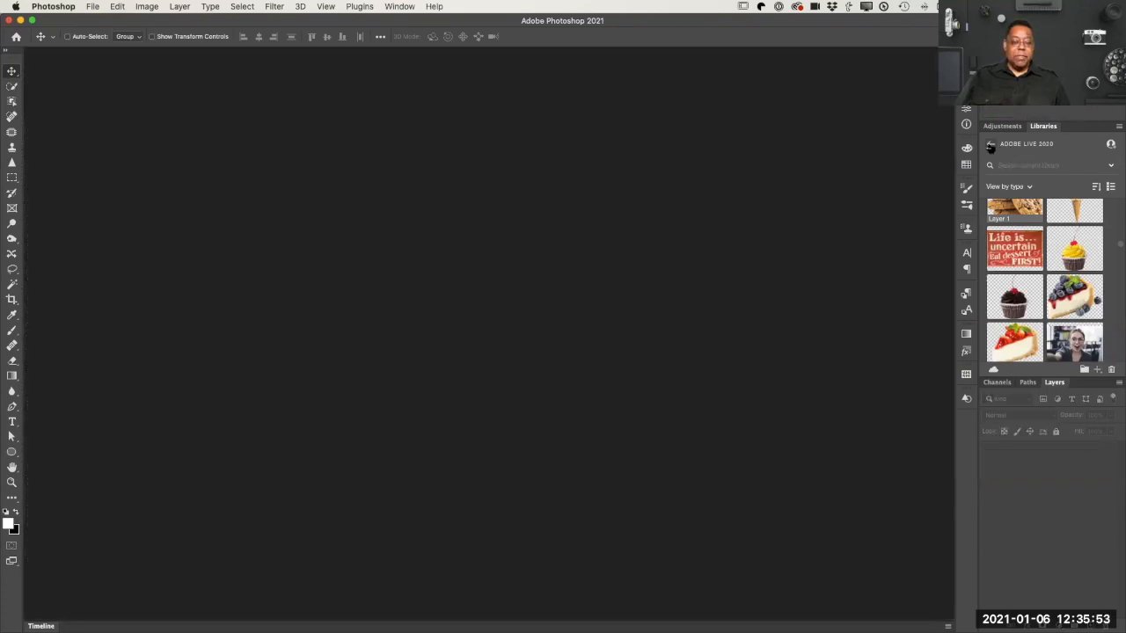
click(991, 147)
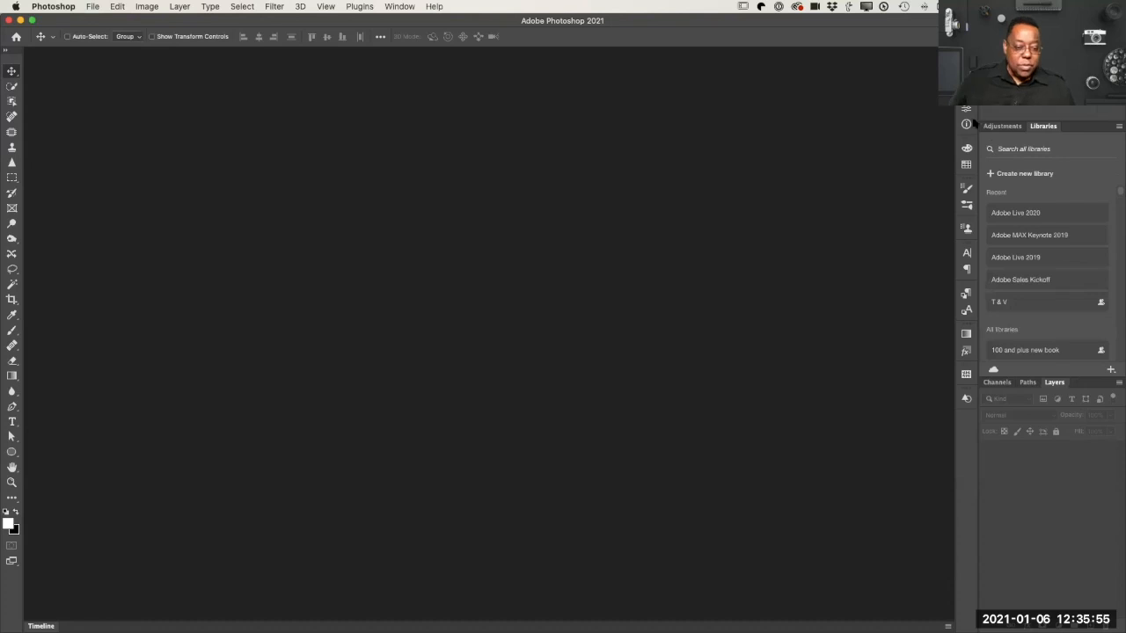
Step: Open the portrait of the woman in the dark turtleneck from the Adobe Sales Kickoff library and fit it in view
click(1042, 280)
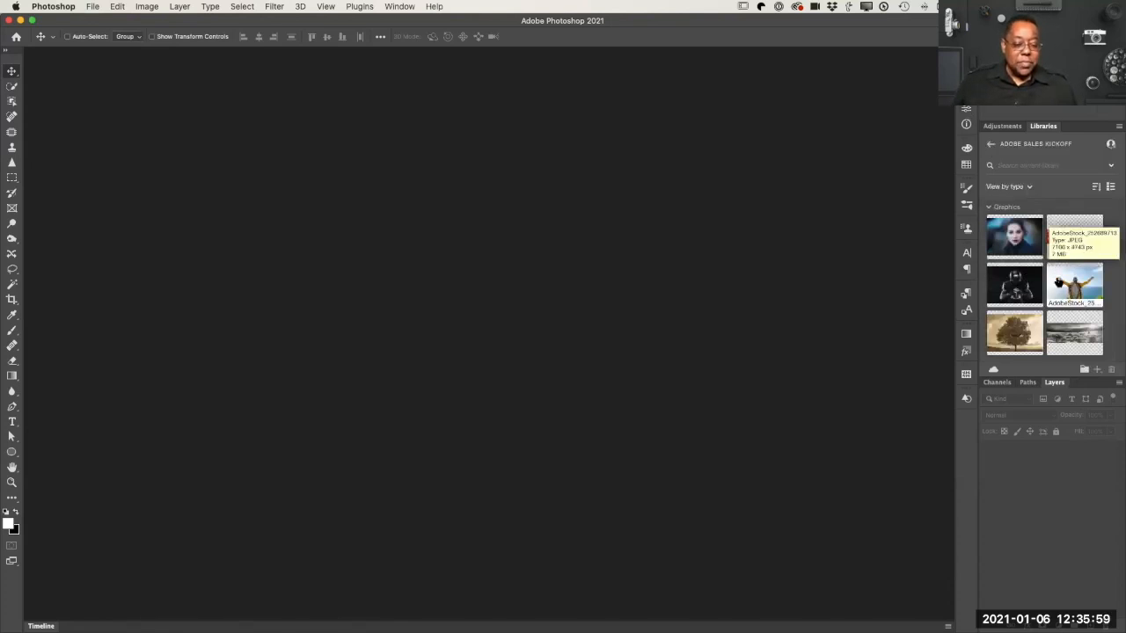
drag(1014, 236, 598, 294)
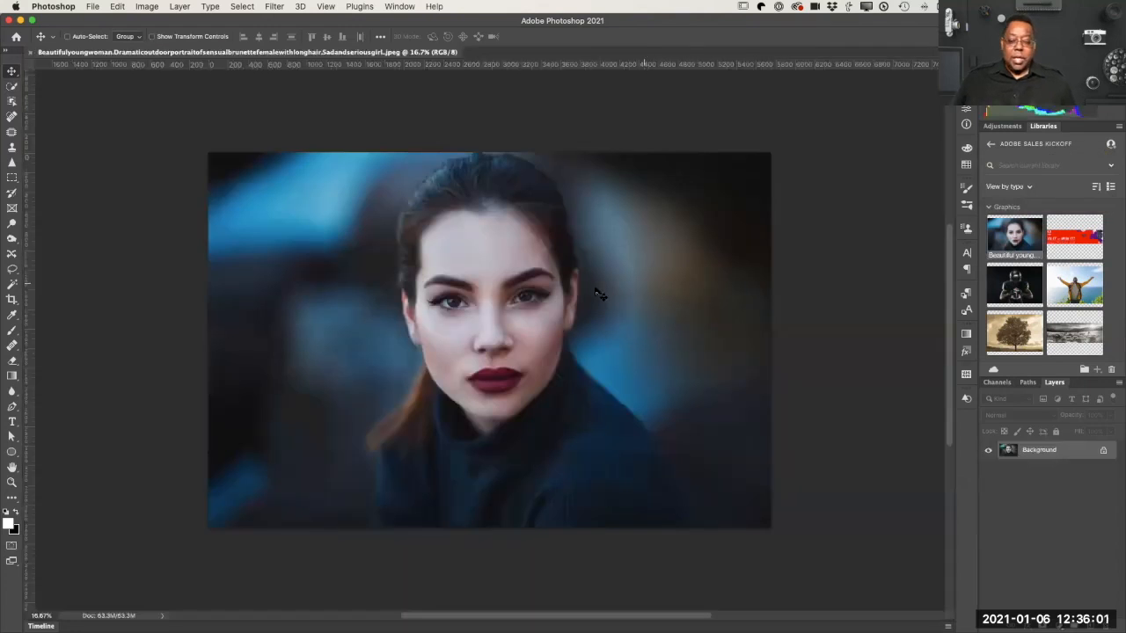
key(super+0)
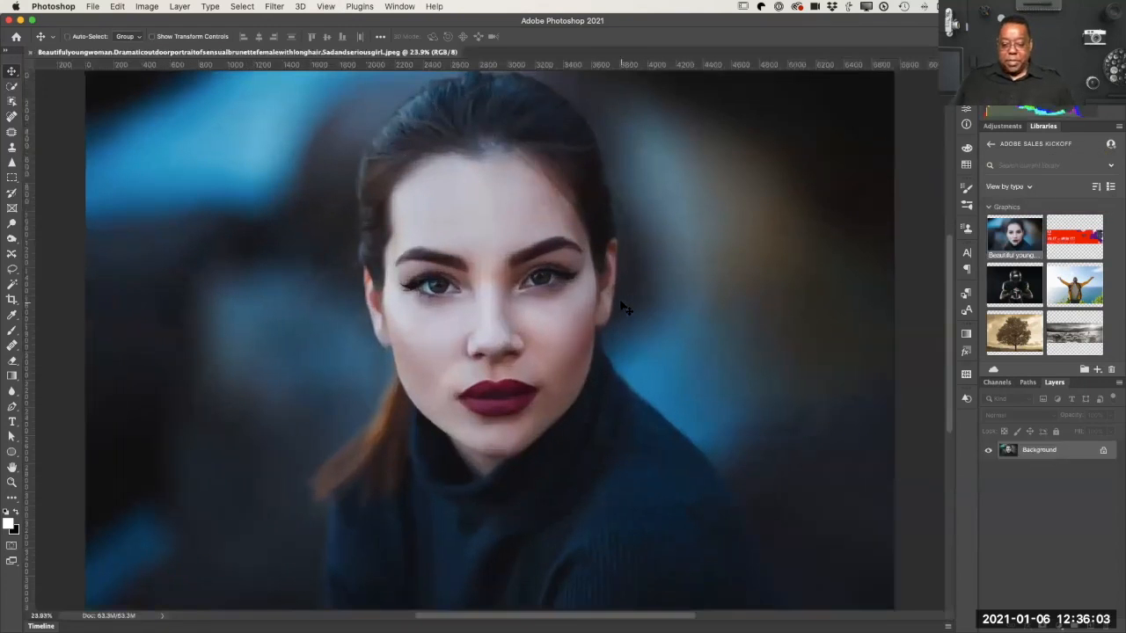
Step: Open Neural Filters for the portrait and turn on the beta Smart Portrait filter
click(274, 6)
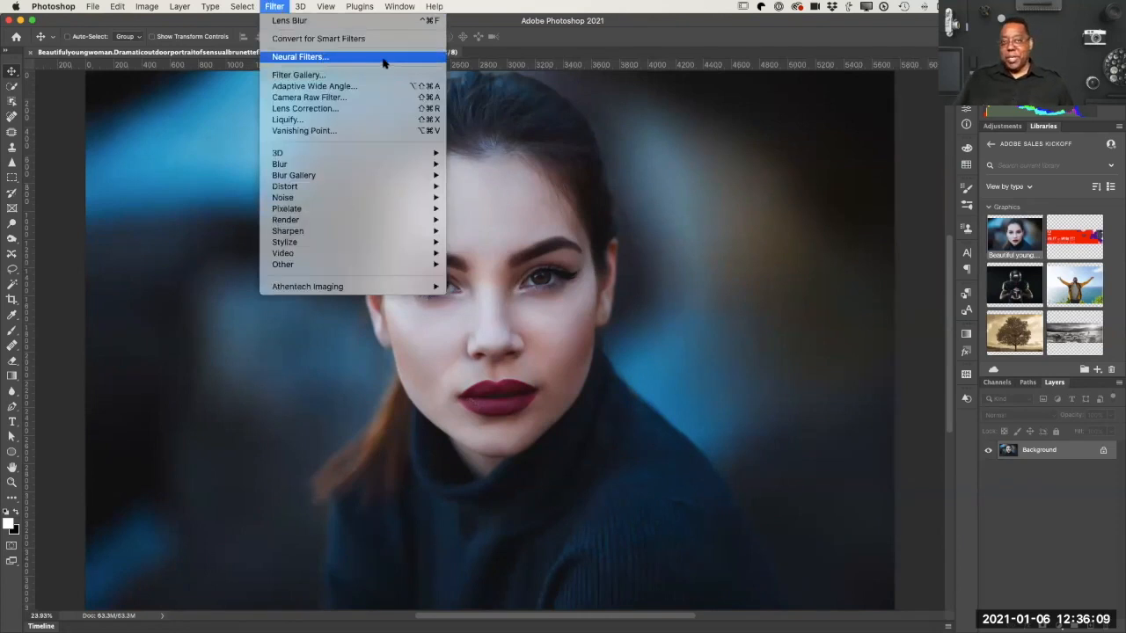
click(298, 56)
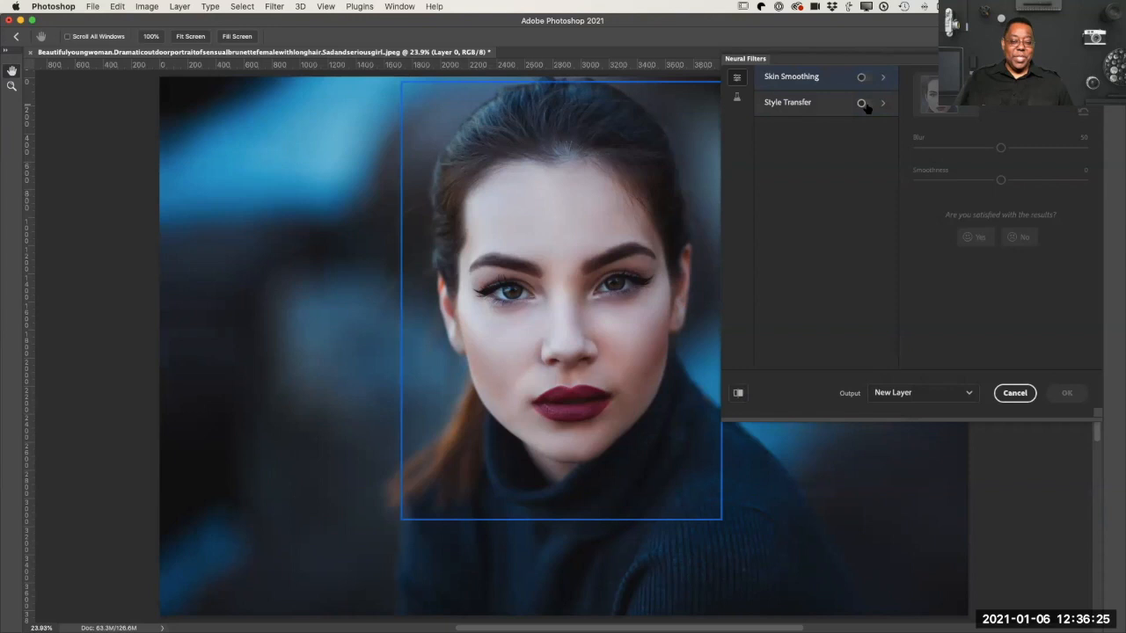
click(736, 98)
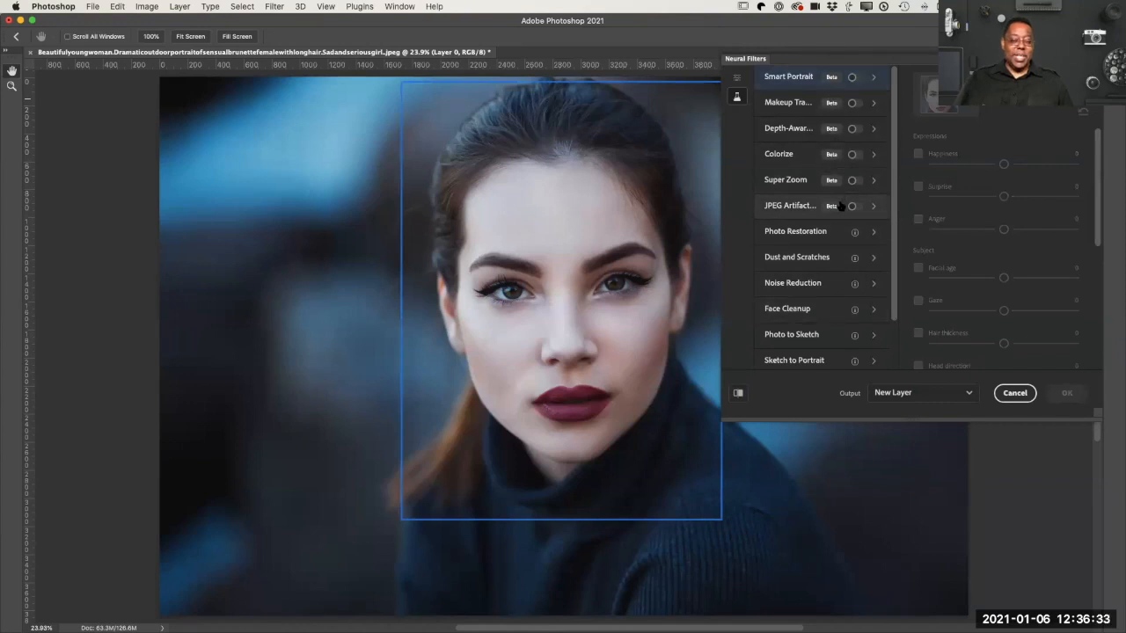
mouse_move(840, 206)
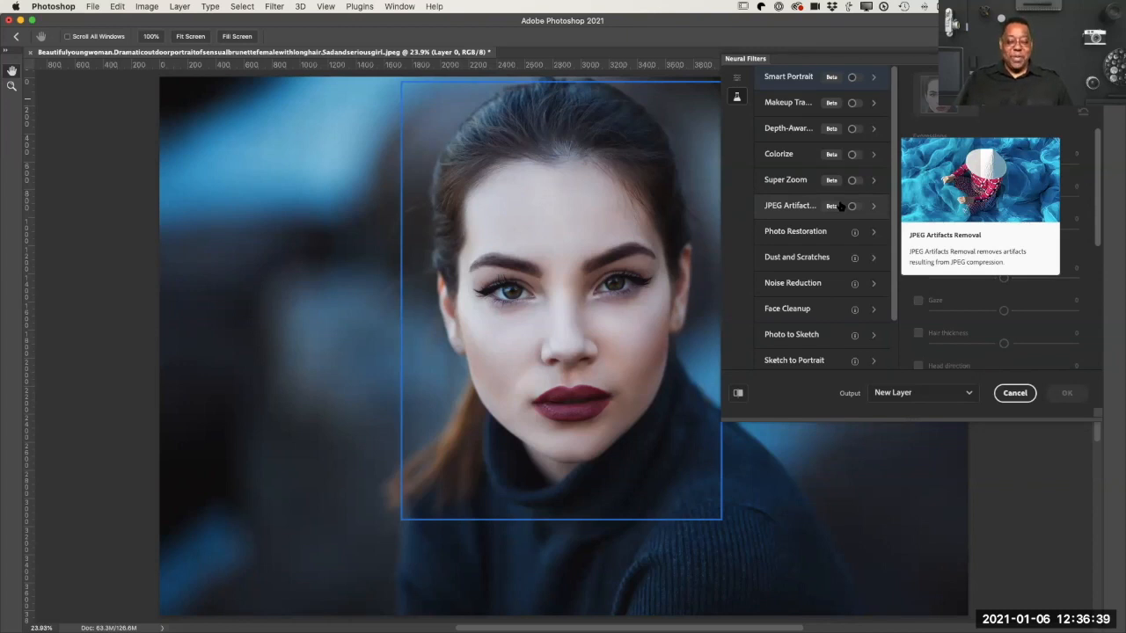
click(851, 78)
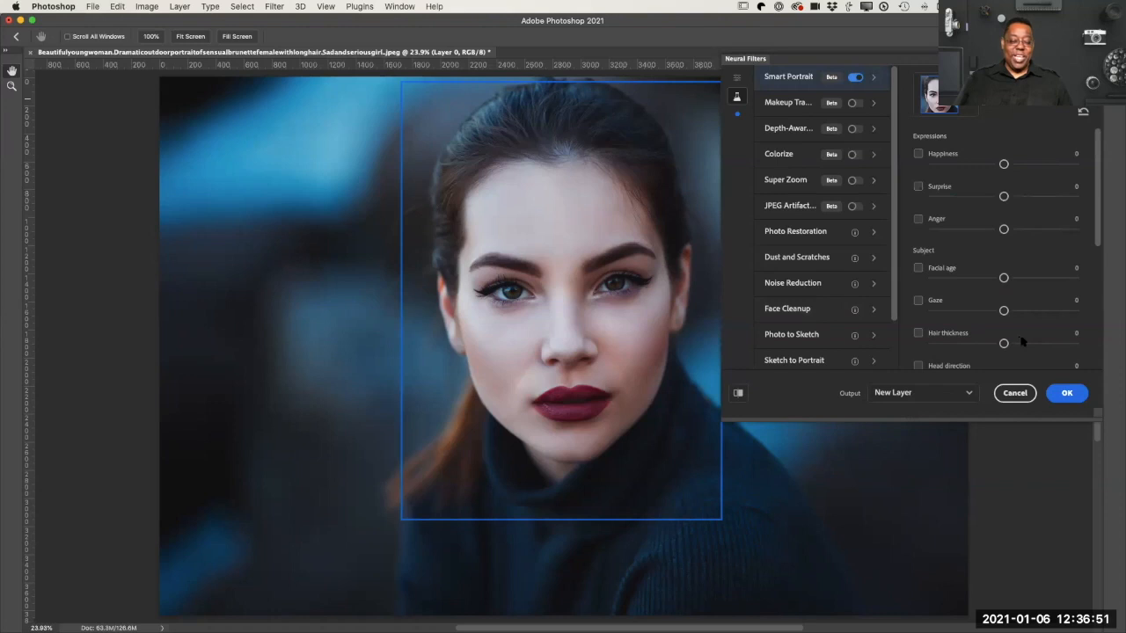
Step: Try a Smart Portrait facial age of 40 on the woman and switch the facial age adjustment off again
scroll(987, 302, down, 3)
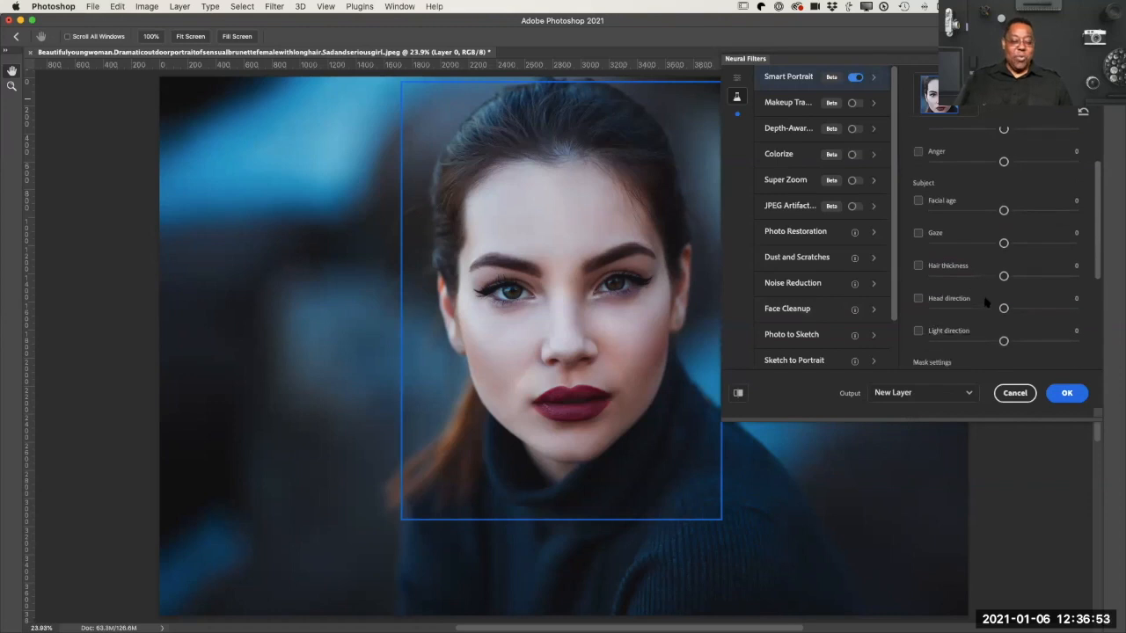
scroll(987, 301, down, 1)
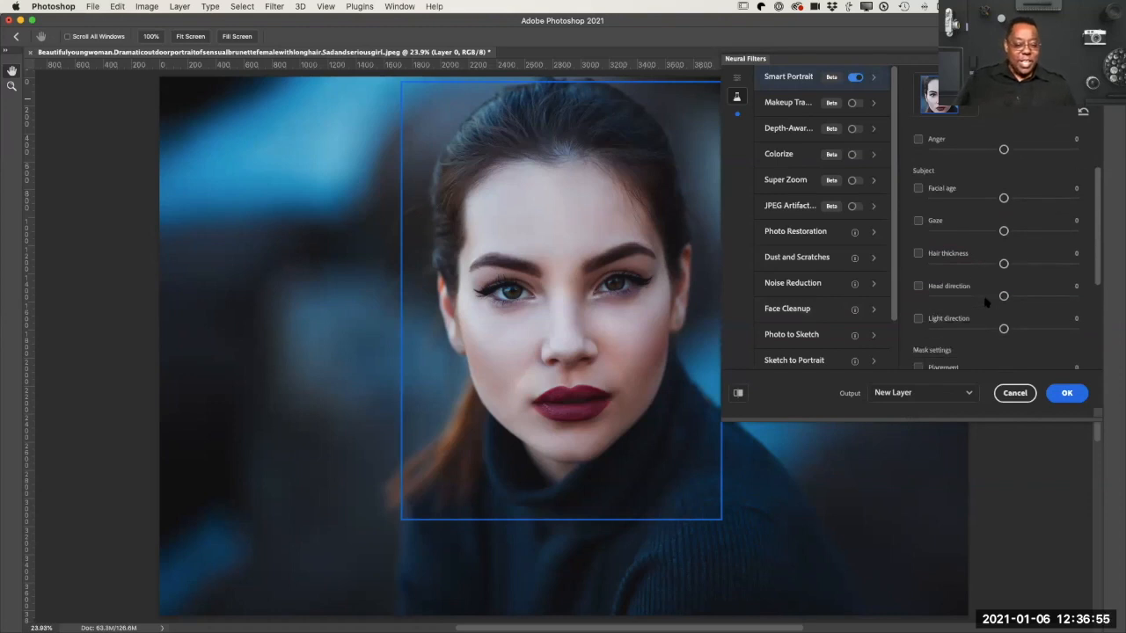
scroll(987, 302, up, 2)
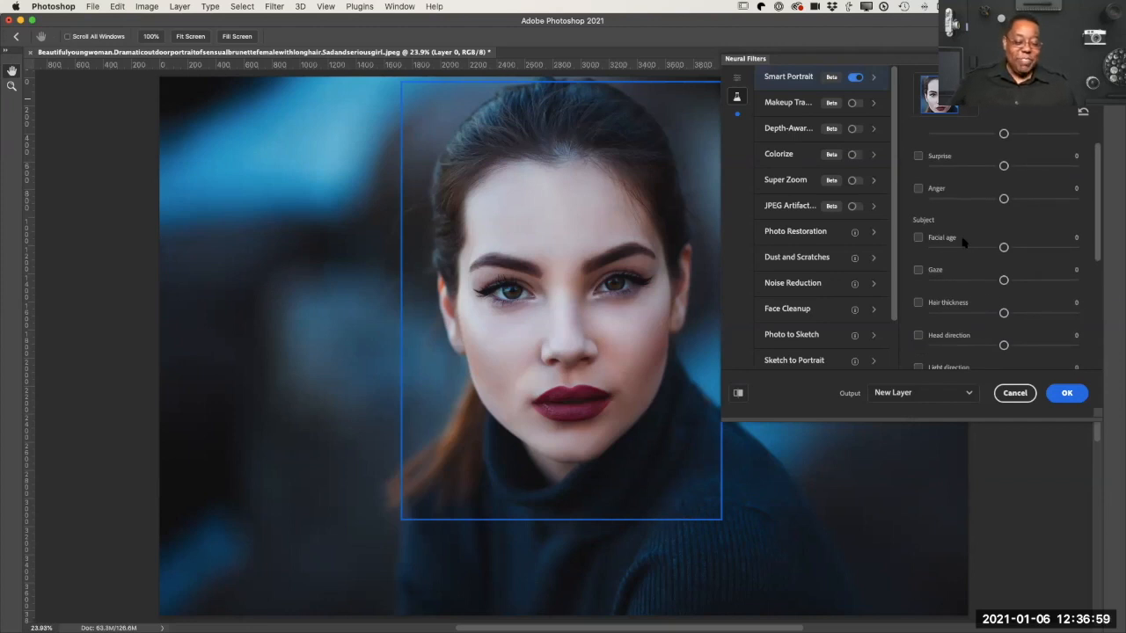
drag(1003, 248, 1061, 249)
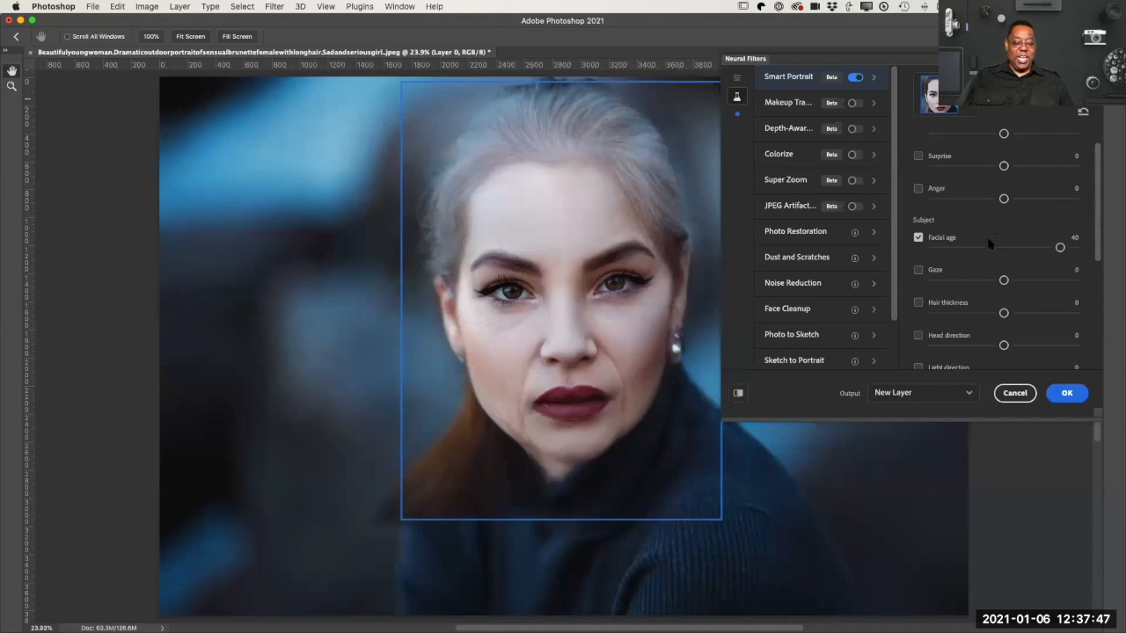
click(919, 238)
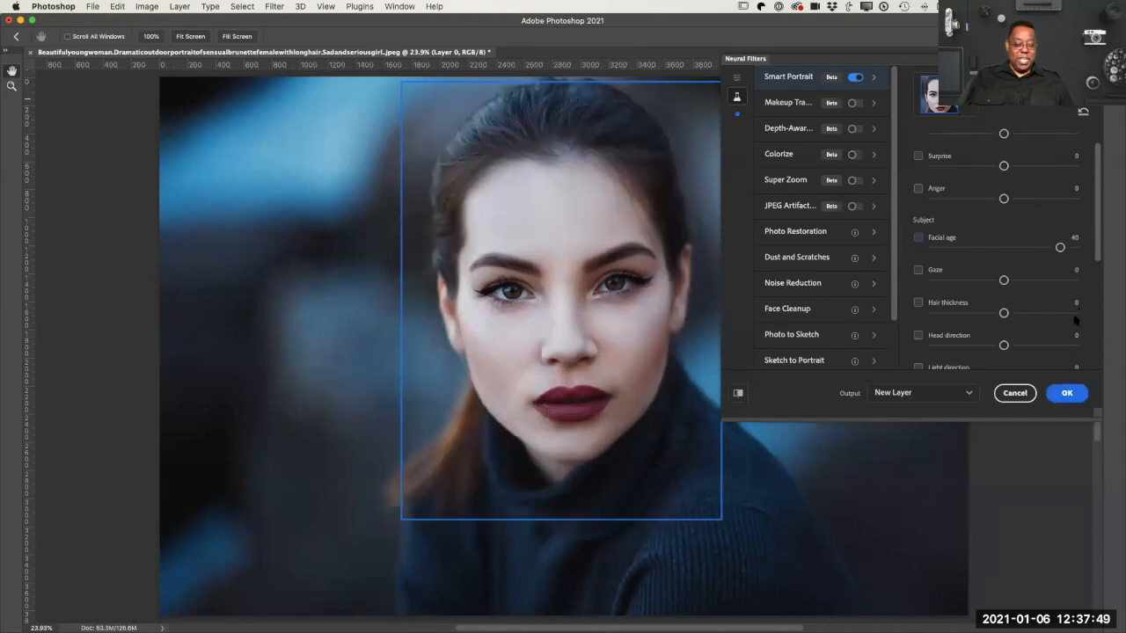
Step: Try a head direction of 37 and a gaze of 39 on the portrait, and cancel the Neural Filters
scroll(1045, 326, down, 3)
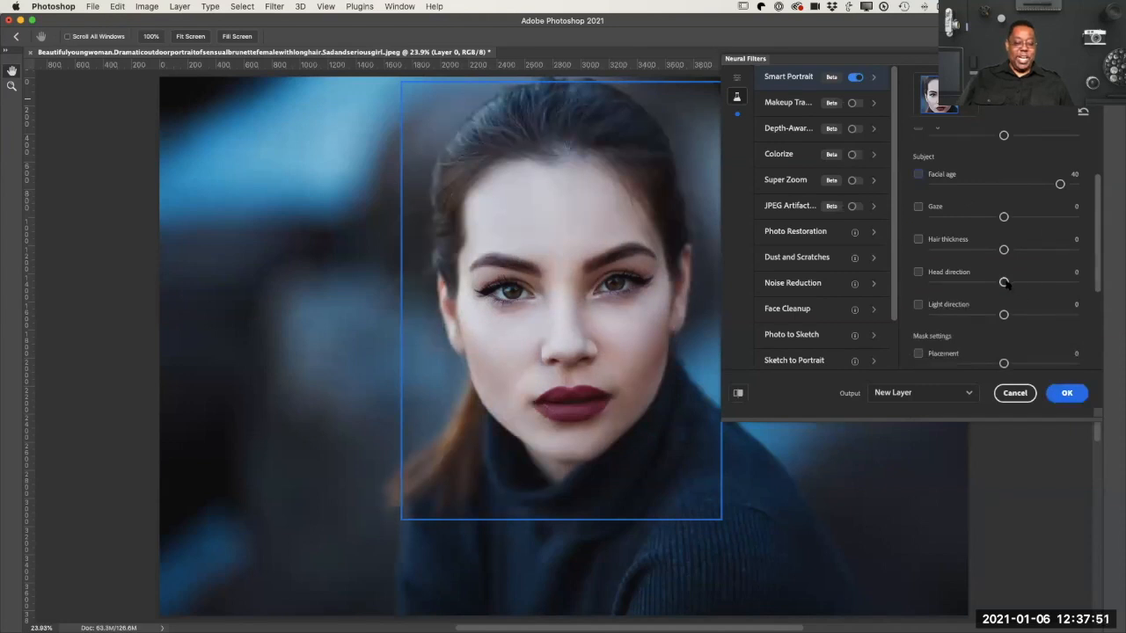
drag(1003, 281, 1055, 282)
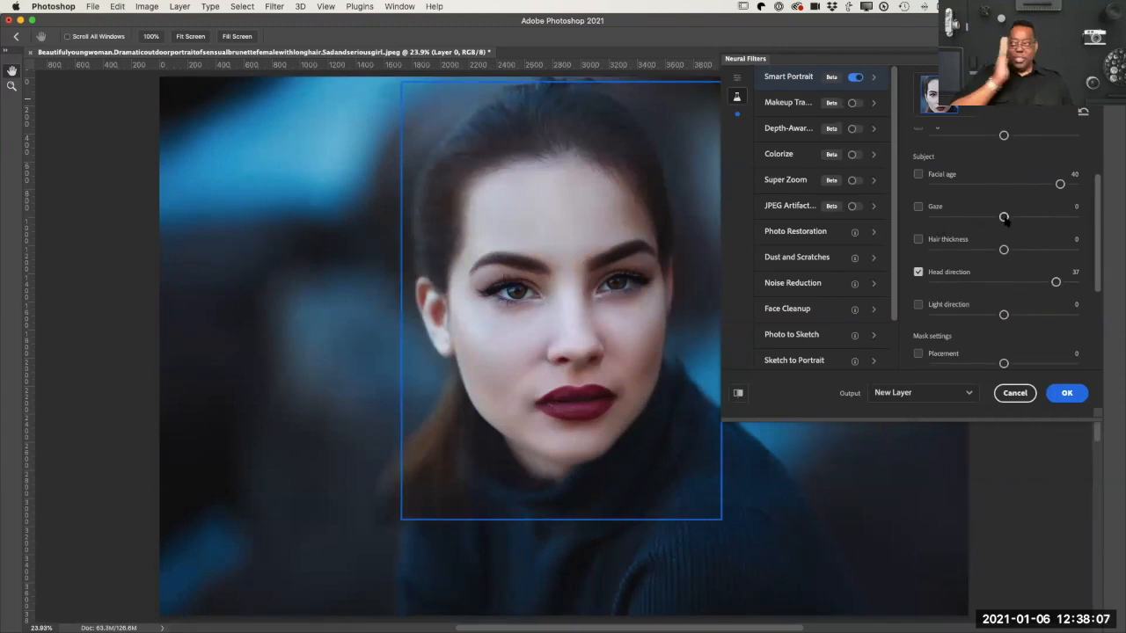
drag(1005, 220, 1059, 220)
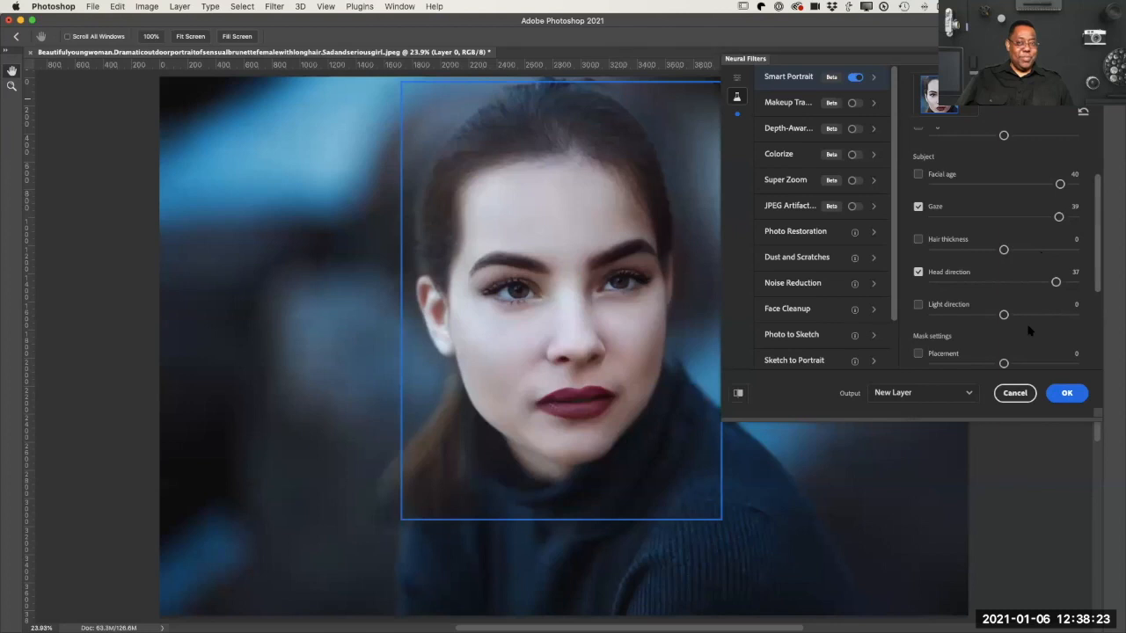
click(1014, 392)
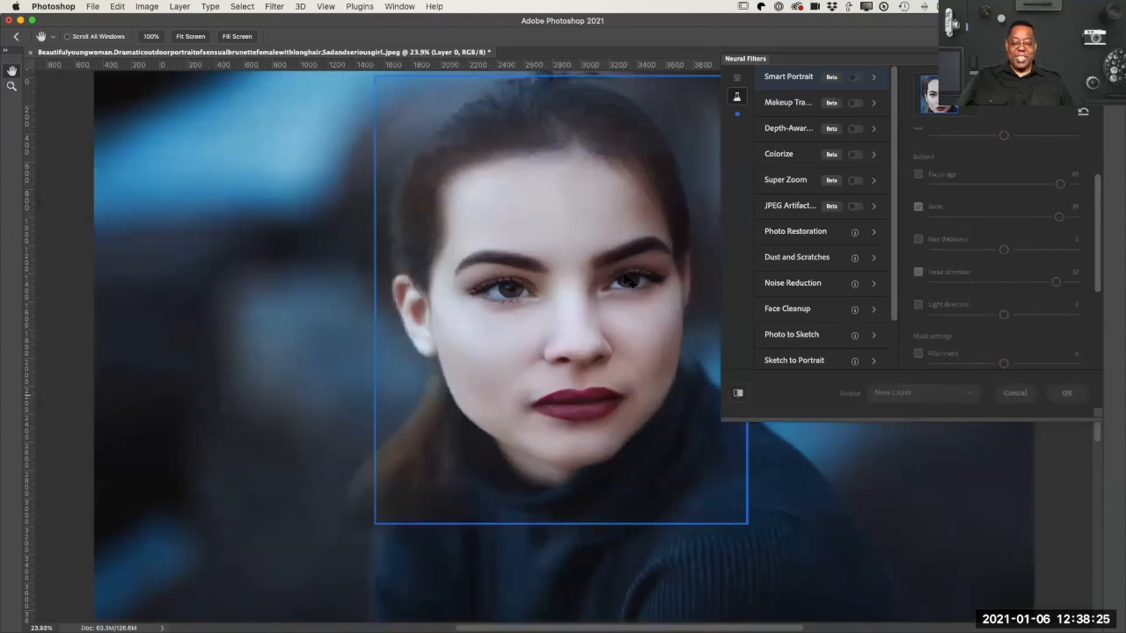
Step: Close the portrait and open the black-and-white sheep photo Background.psd from the library, fitted in view
key(super+w)
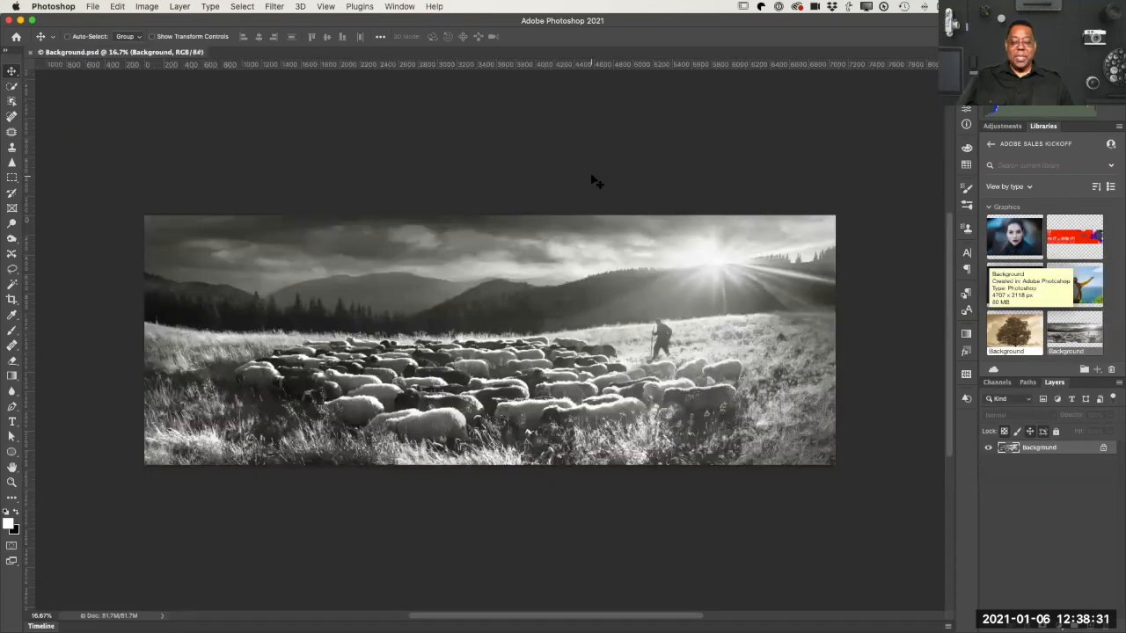
key(super+0)
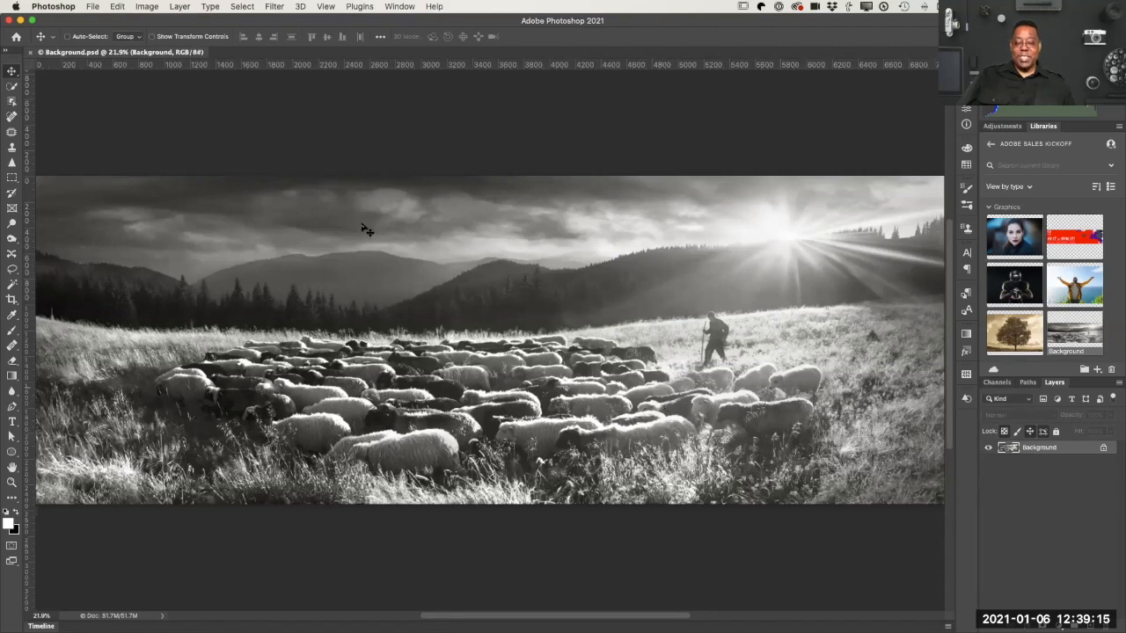
Step: Colorize the sheep photo with the beta Colorize neural filter output to a new layer, and compare it with the original
click(288, 7)
click(300, 56)
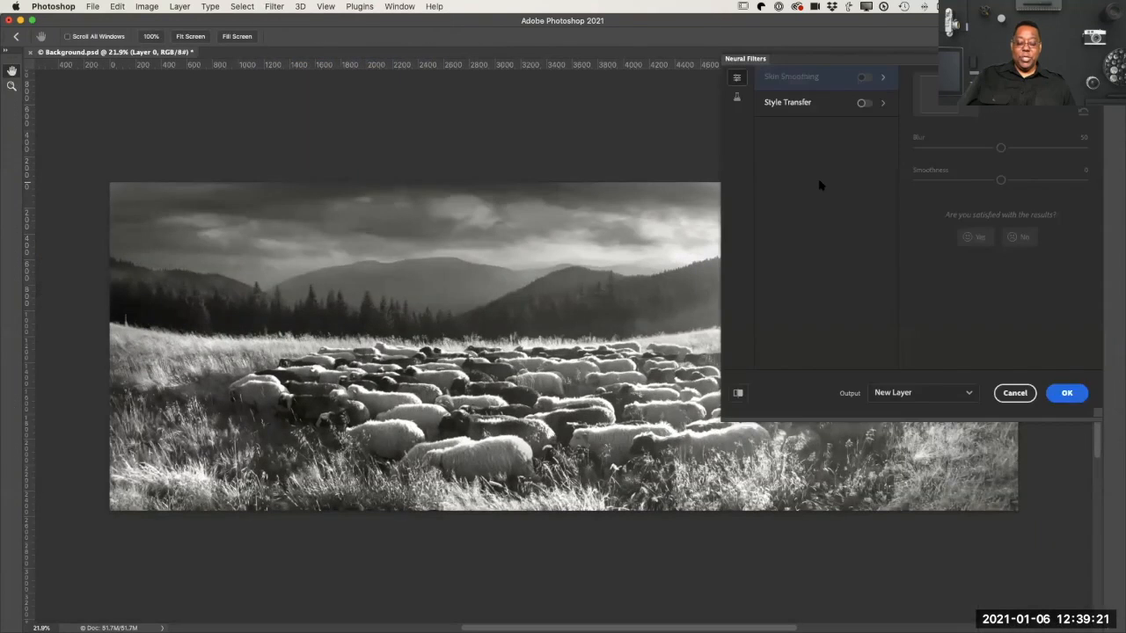
click(737, 97)
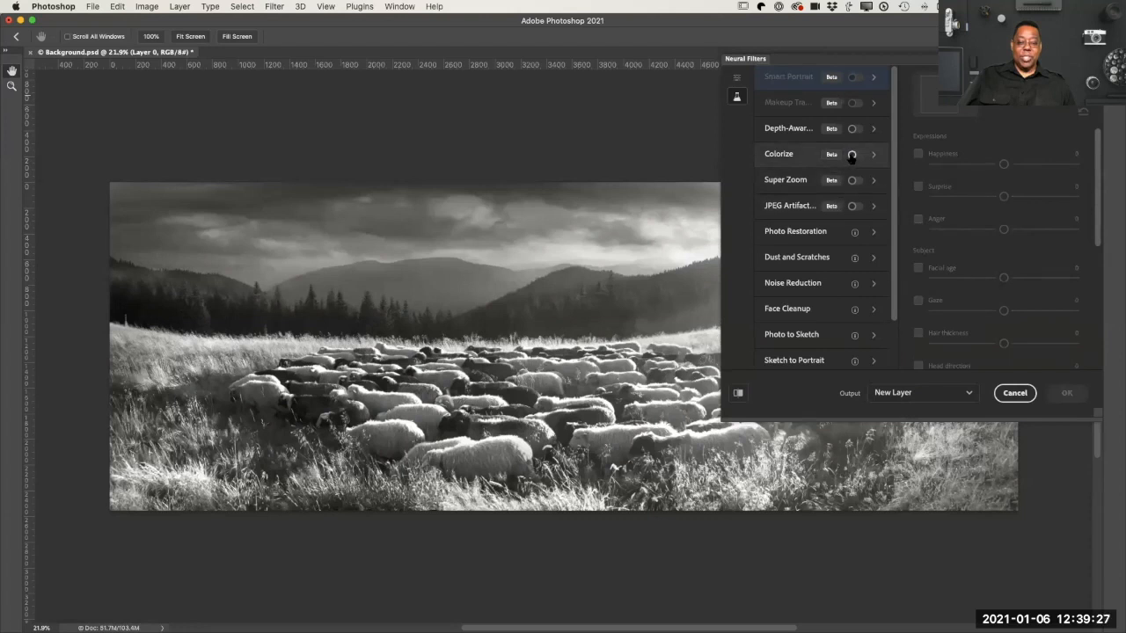
click(852, 156)
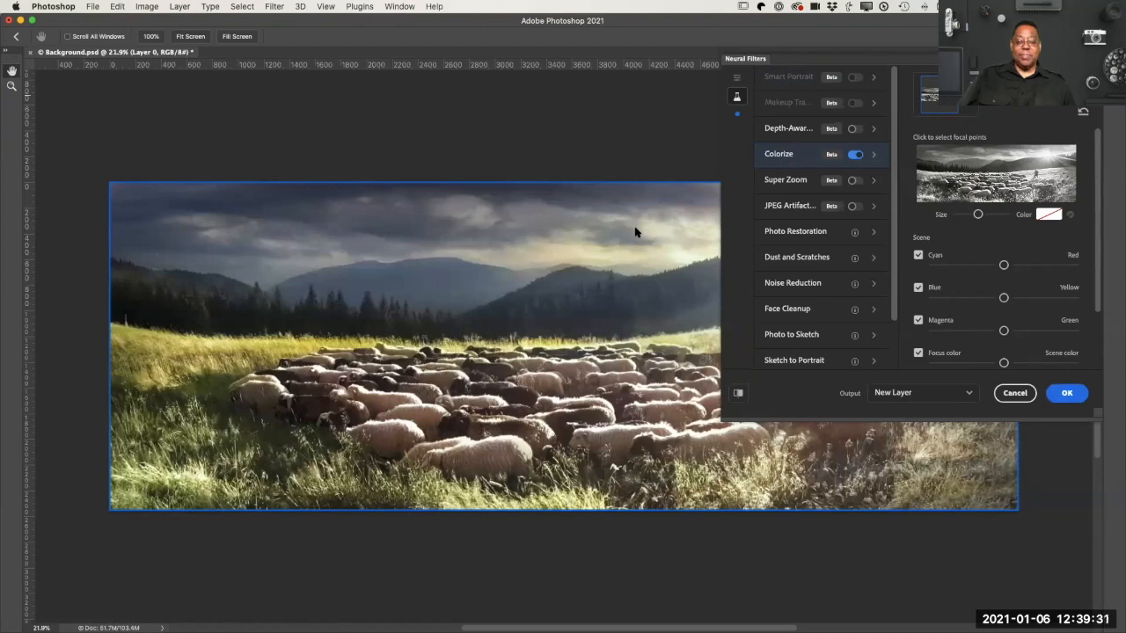
click(1064, 395)
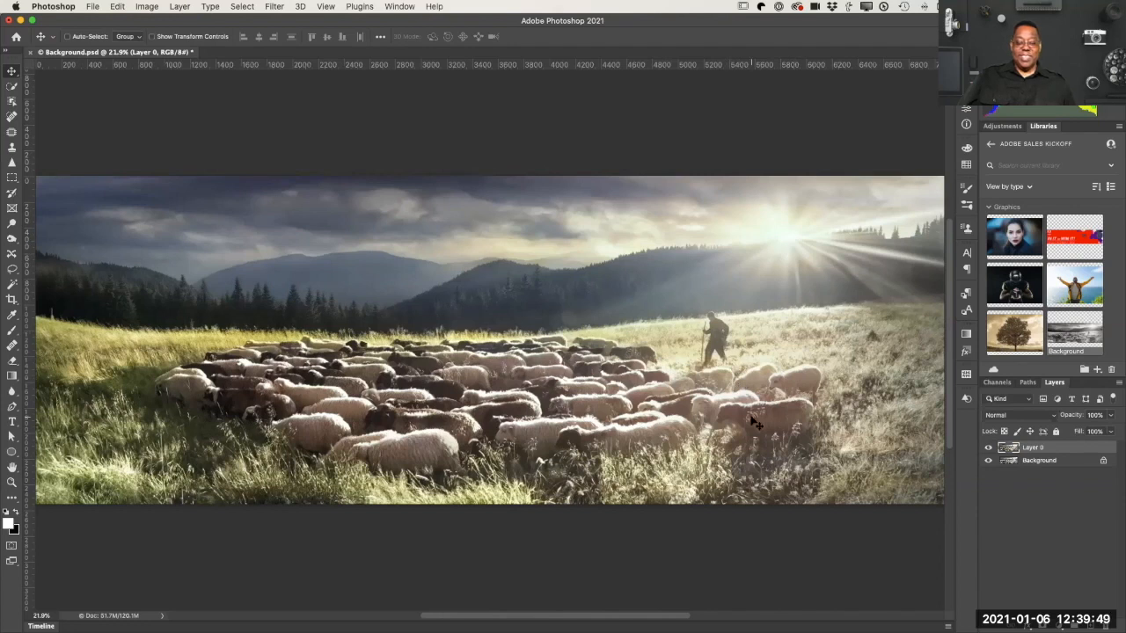
click(988, 447)
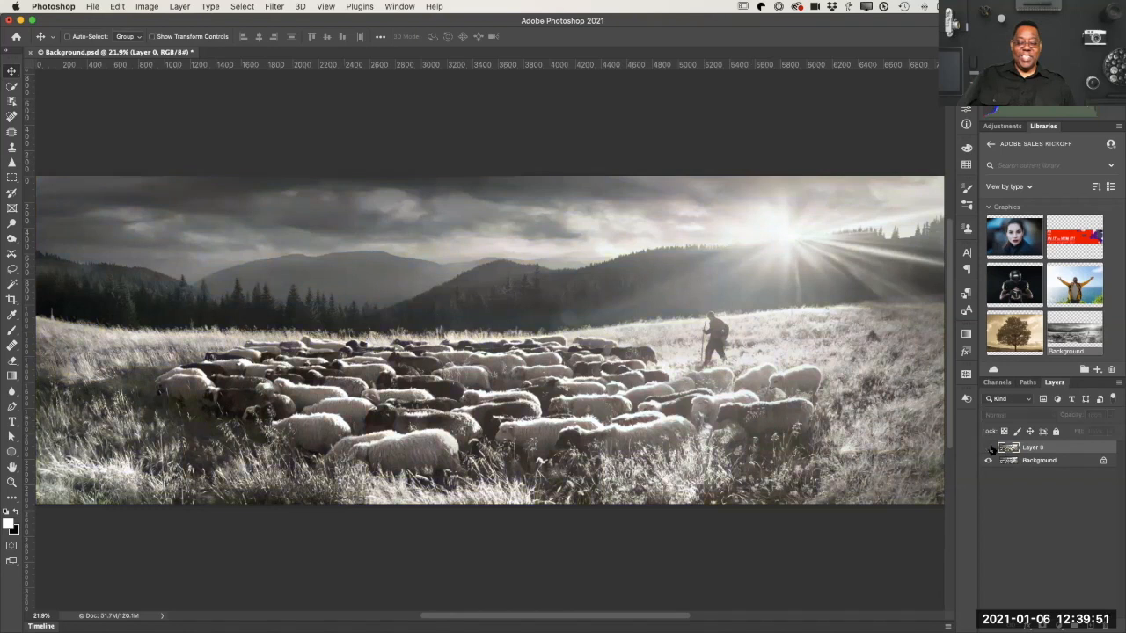
click(987, 448)
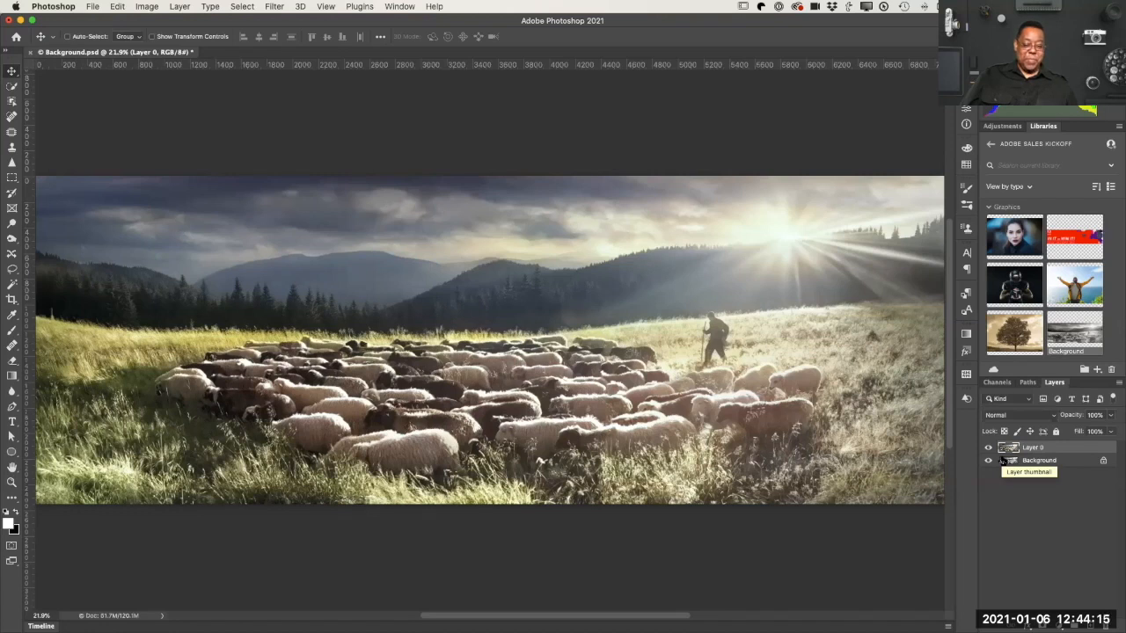
Step: Add a layer mask to Layer 0 and paint black with the Brush tool over the pale sheep nearest the grassy slope
key(z)
drag(570, 327, 587, 354)
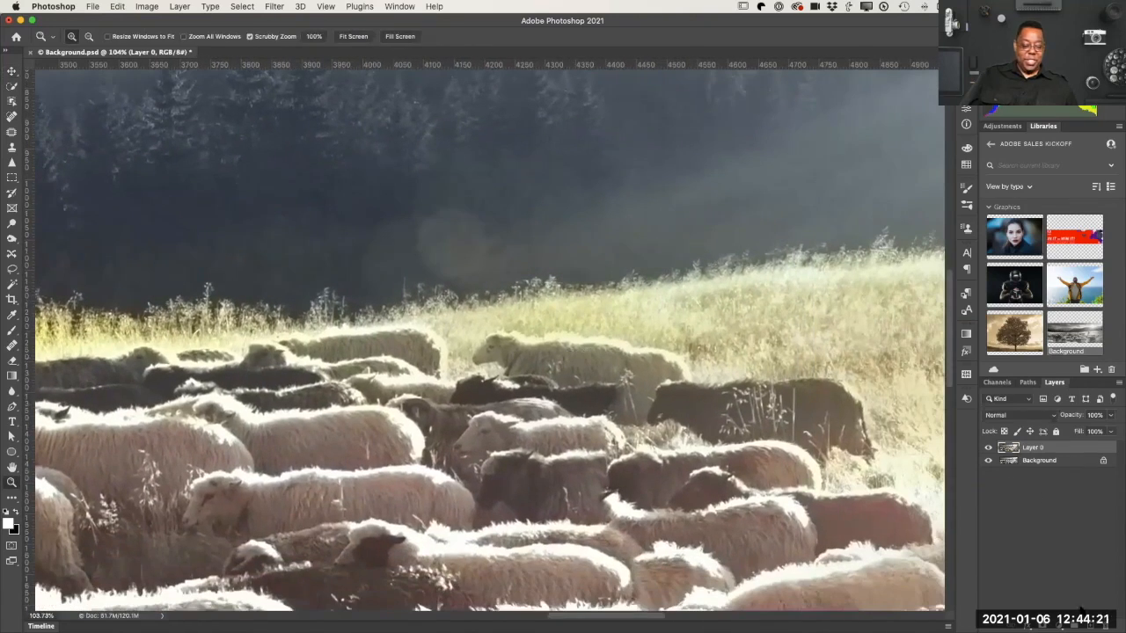
click(1043, 625)
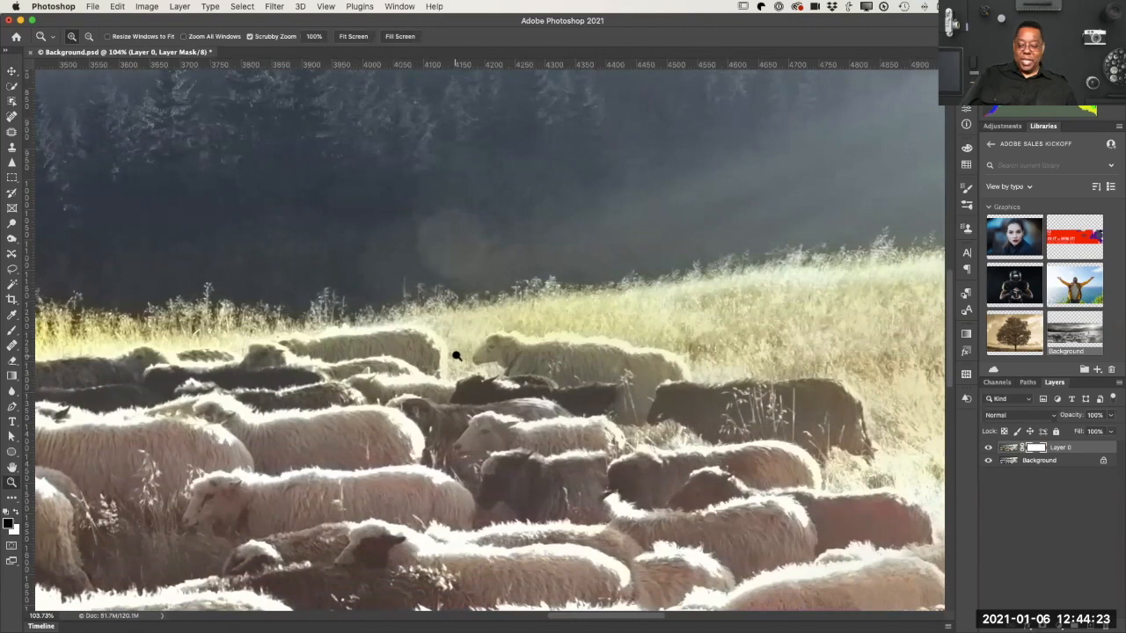
key(b)
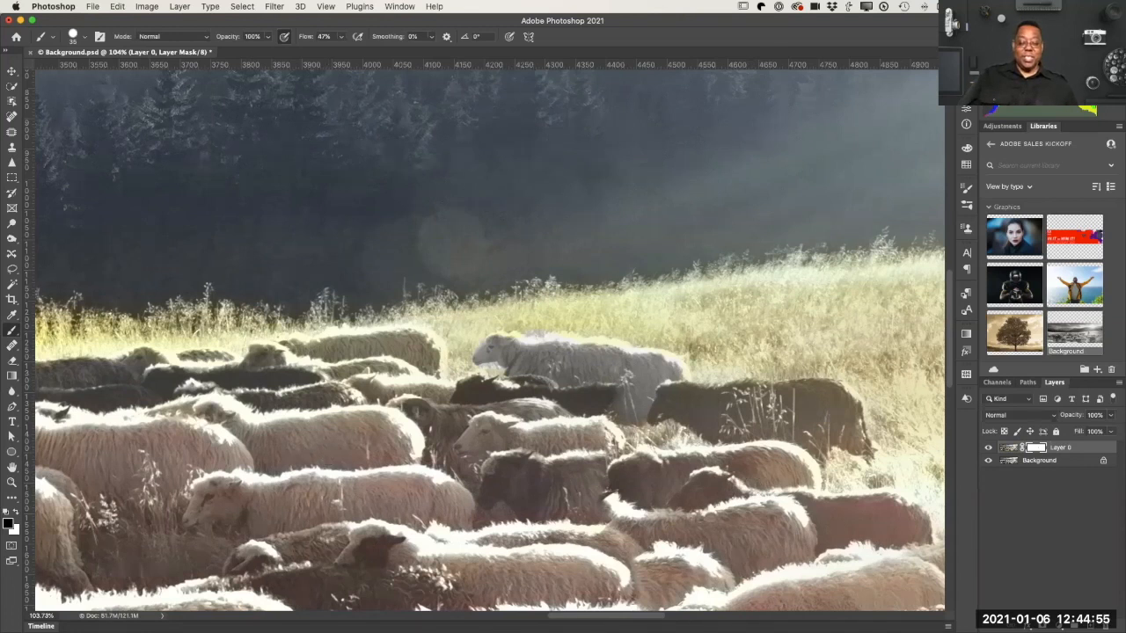
Step: Select that masked-out sheep on the Background layer with the Object Selection tool in Rectangle mode
click(1011, 464)
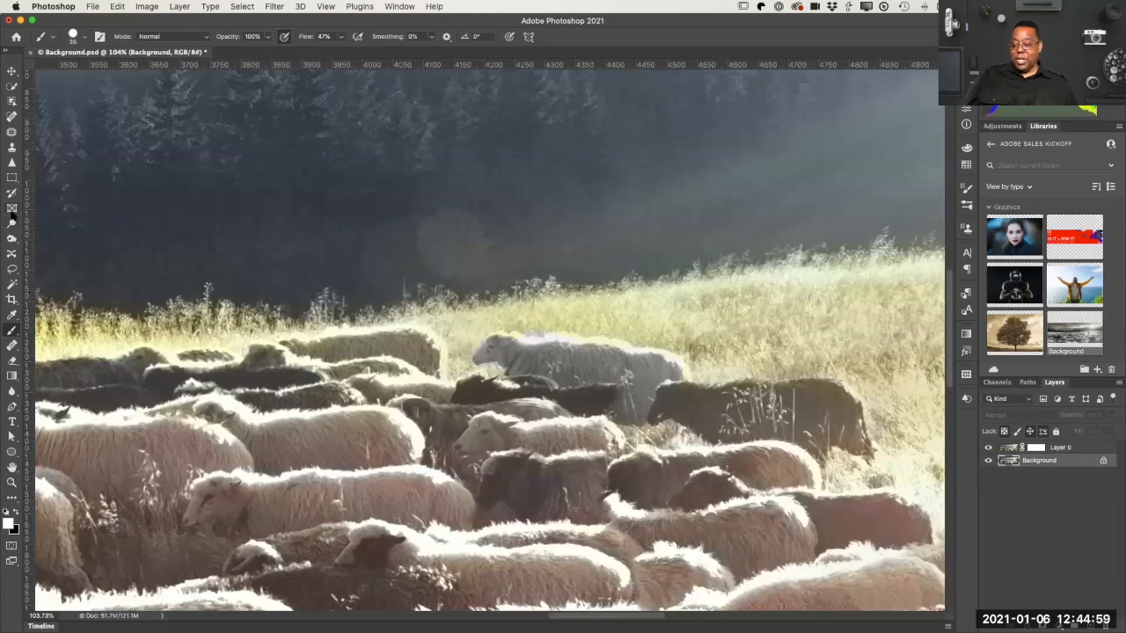
click(11, 101)
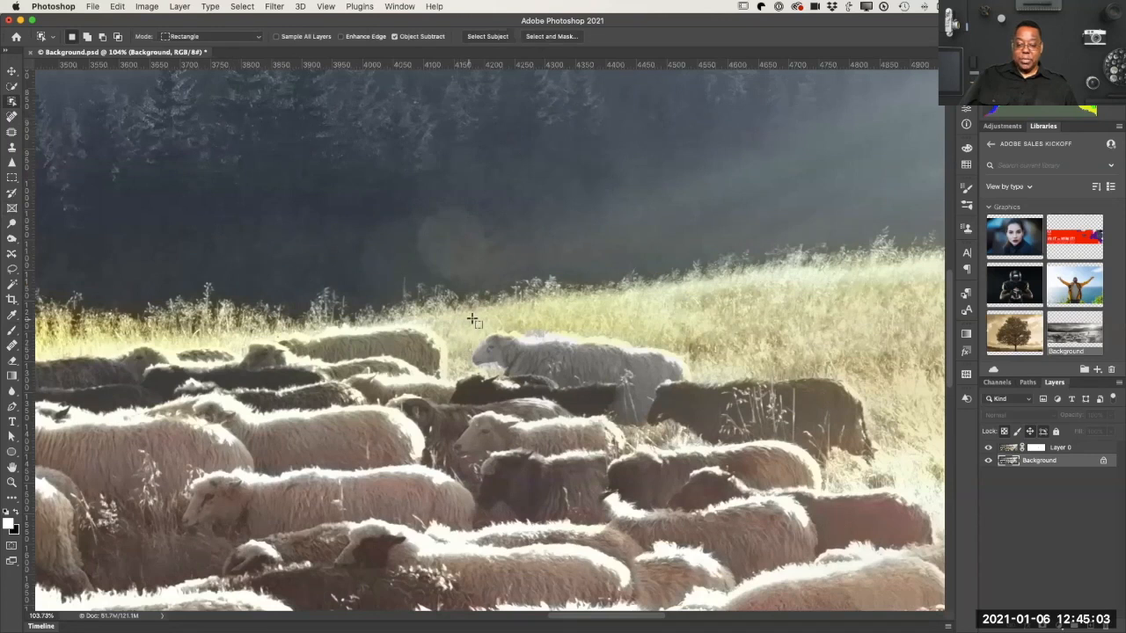
drag(462, 303, 654, 412)
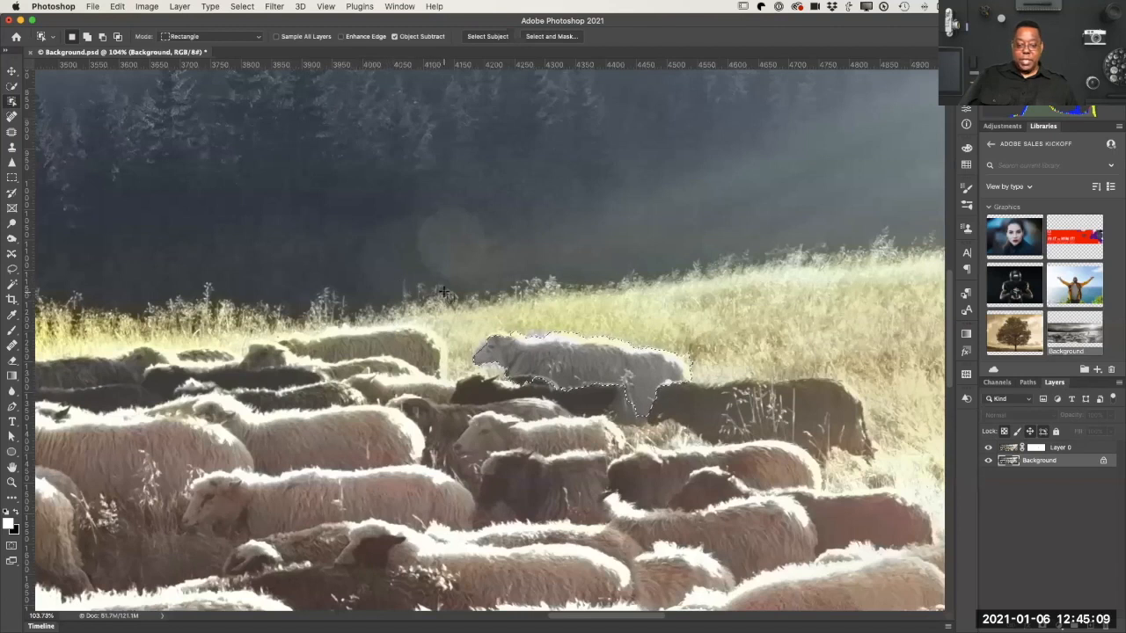
Step: Tint the selected sheep with Camera Raw Filter color grading, midtones hue 22 and saturation 37, and deselect it
click(277, 7)
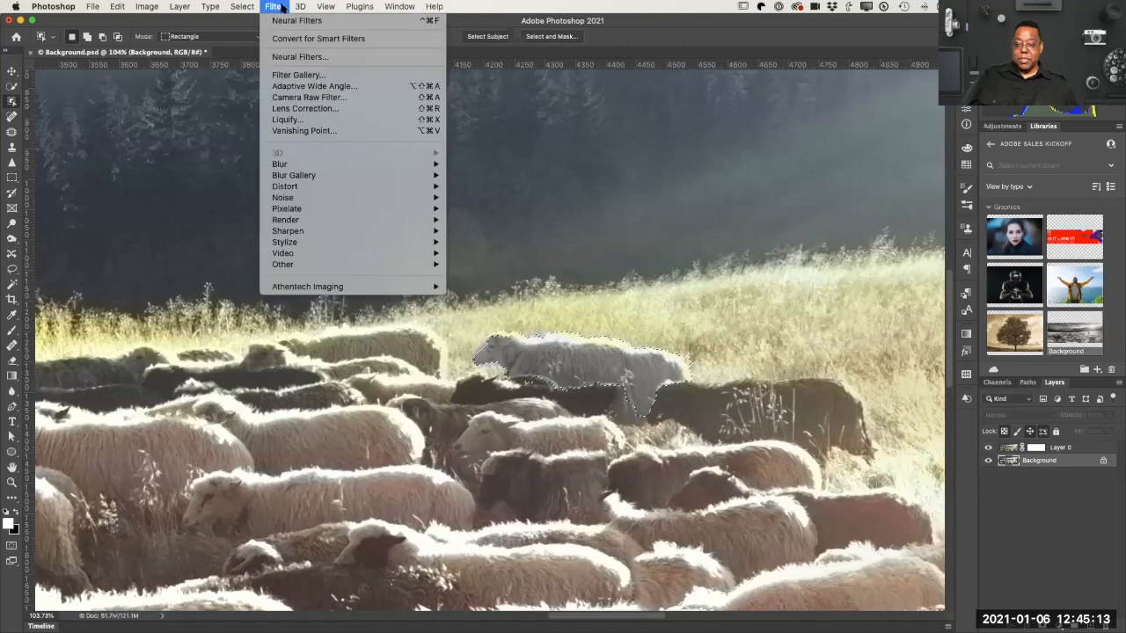
click(327, 100)
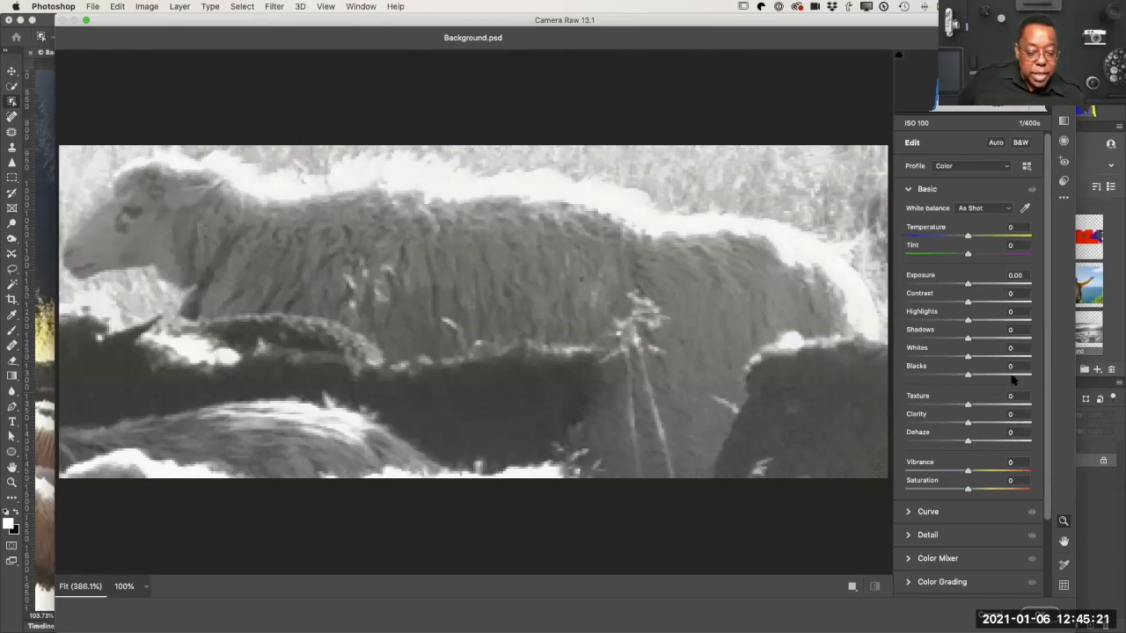
scroll(992, 454, down, 5)
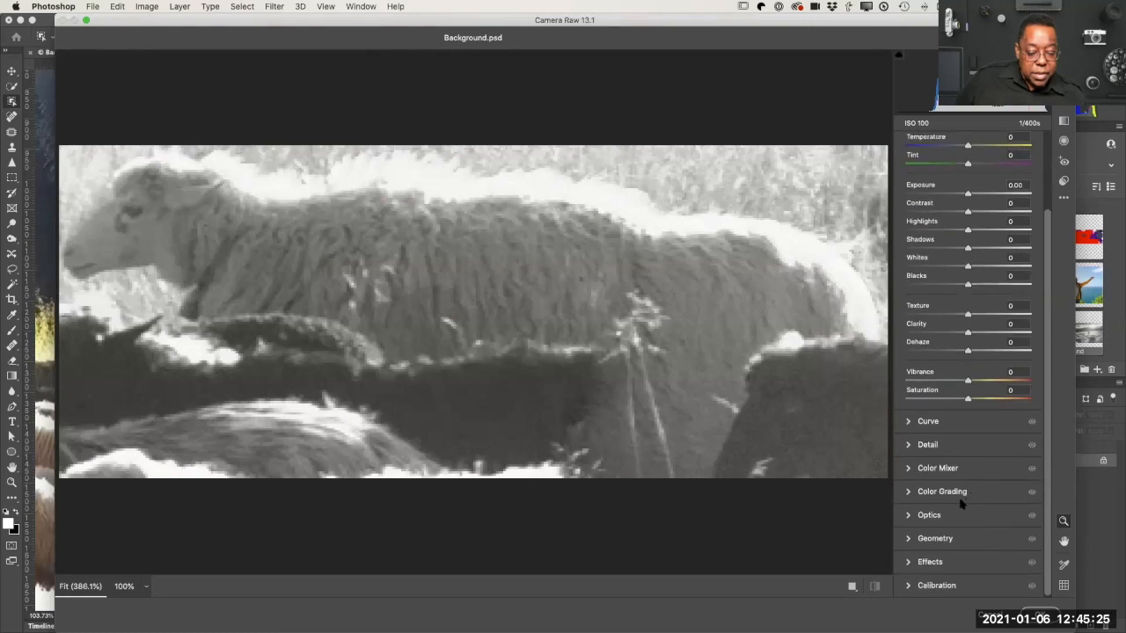
click(911, 493)
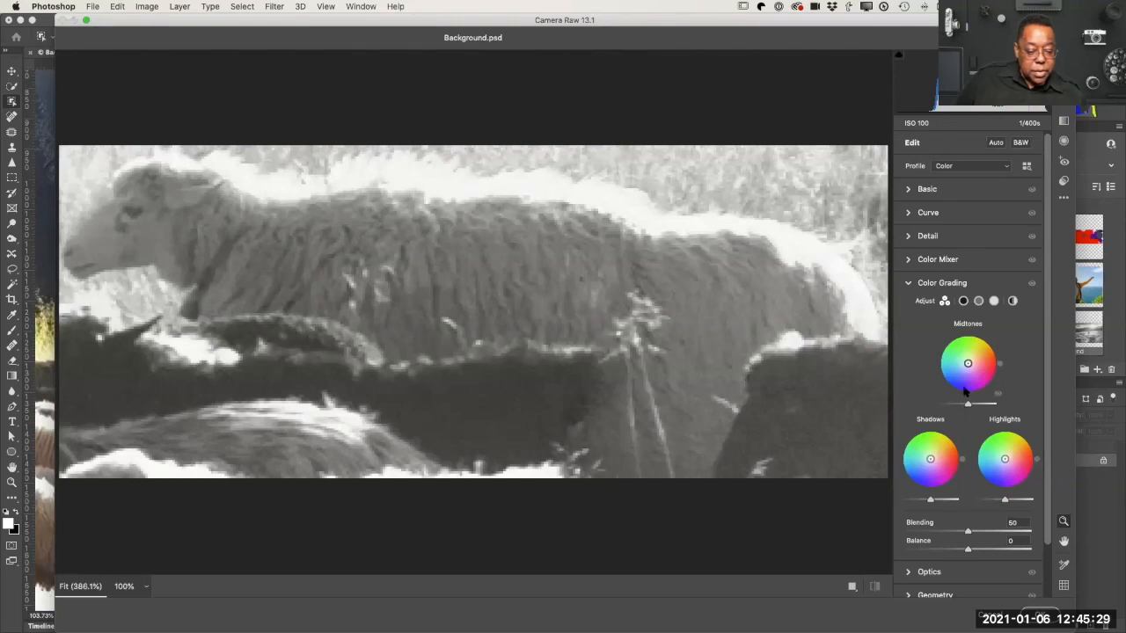
drag(968, 366, 976, 359)
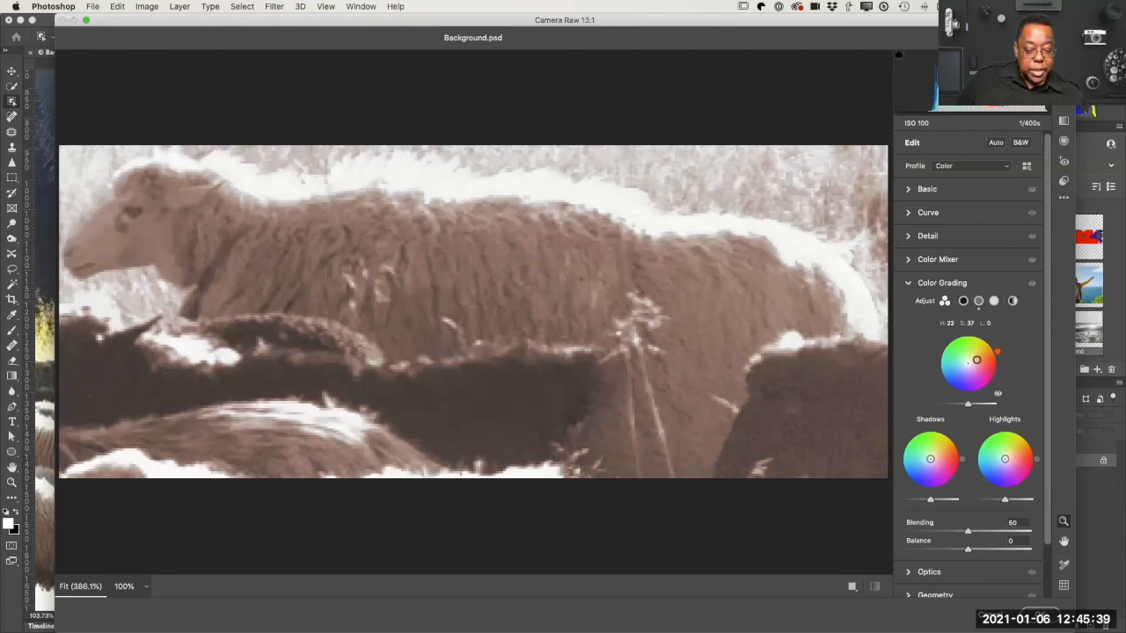
click(1044, 612)
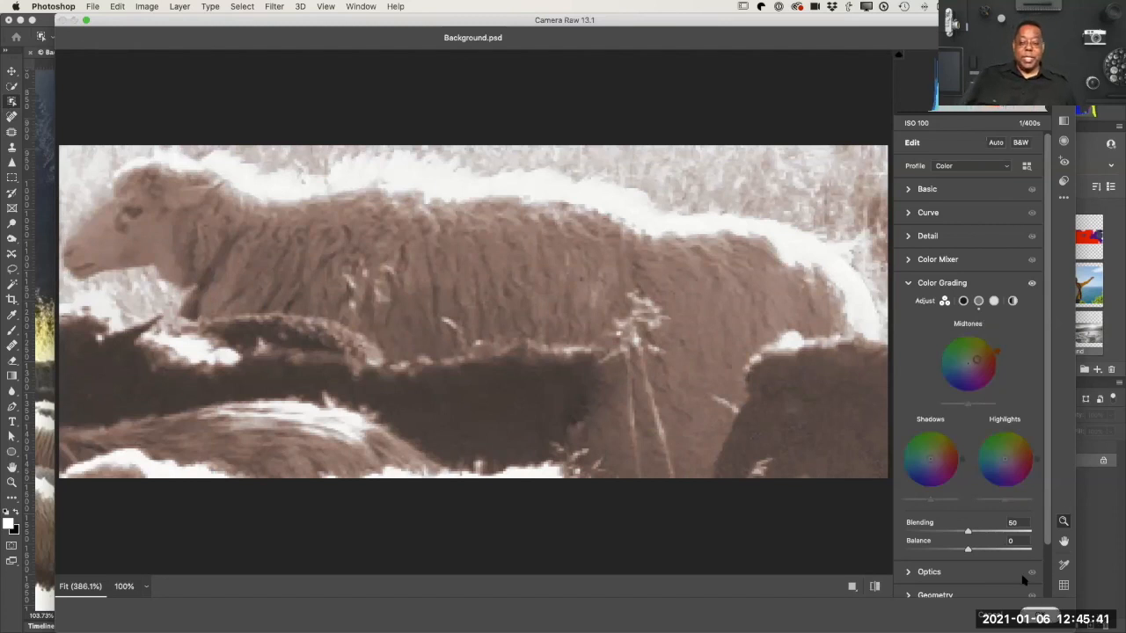
key(super+d)
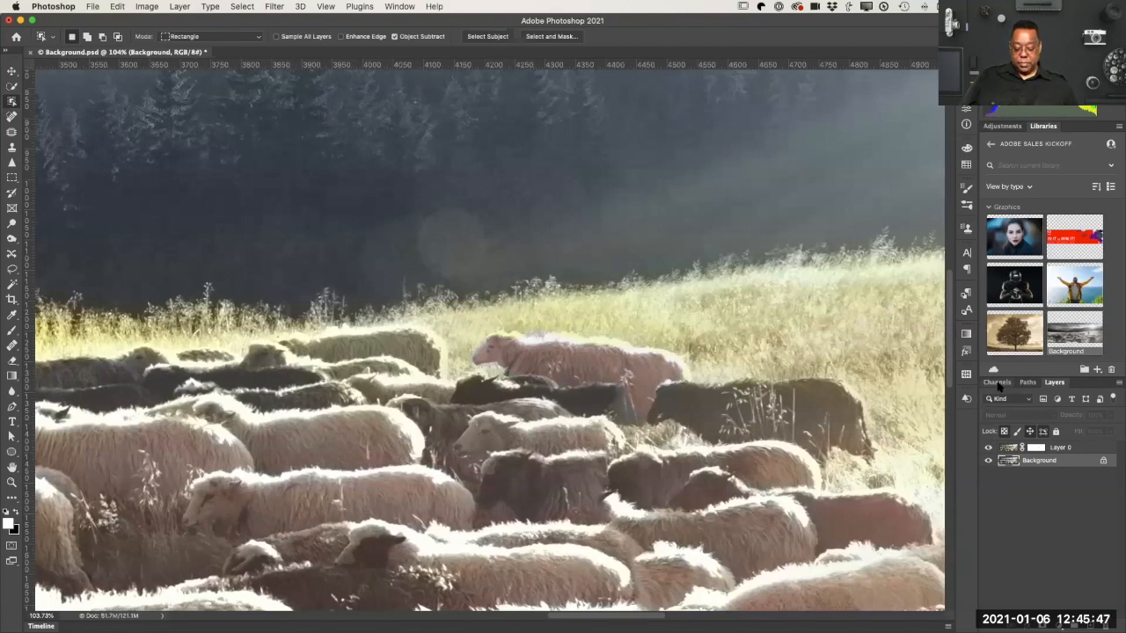
key(super+minus)
key(super+minus)
key(super+0)
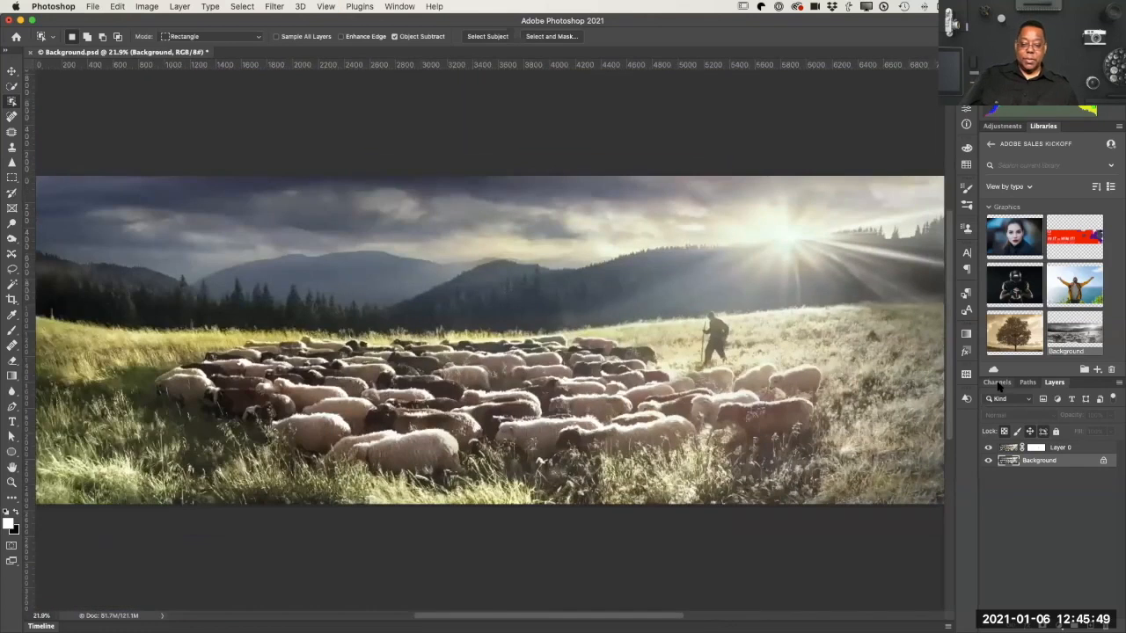